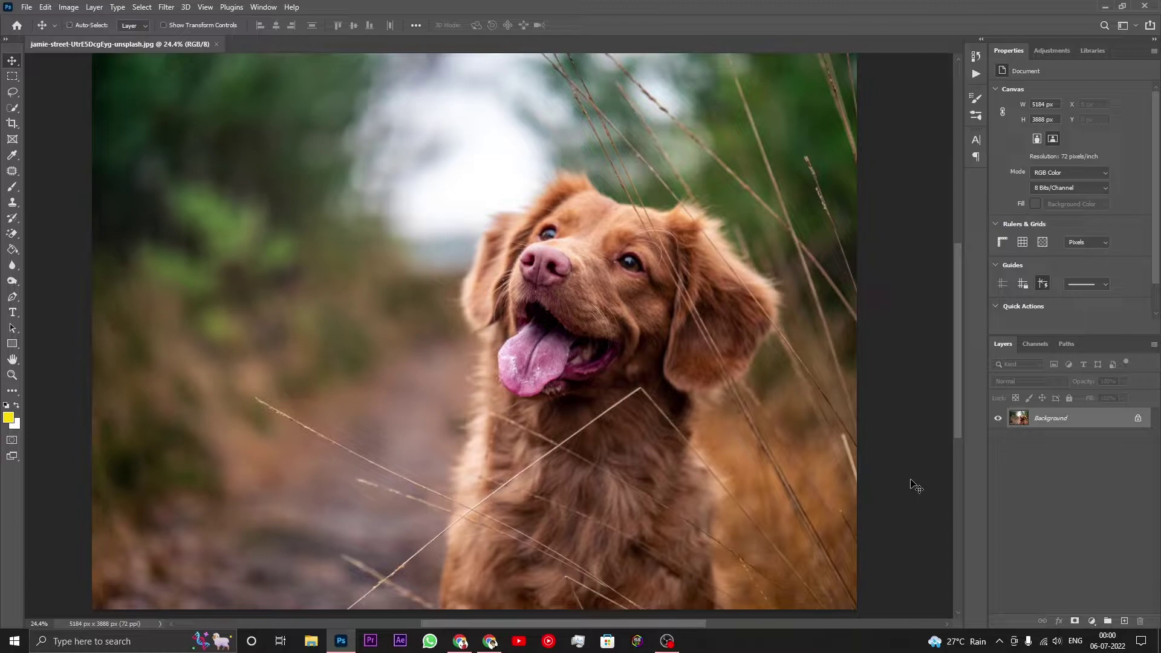
Duplicate the dog photo's Background layer as Layer 1 with Ctrl+J
{"action": "key", "text": "ctrl+j"}
{"action": "key", "text": "ctrl"}
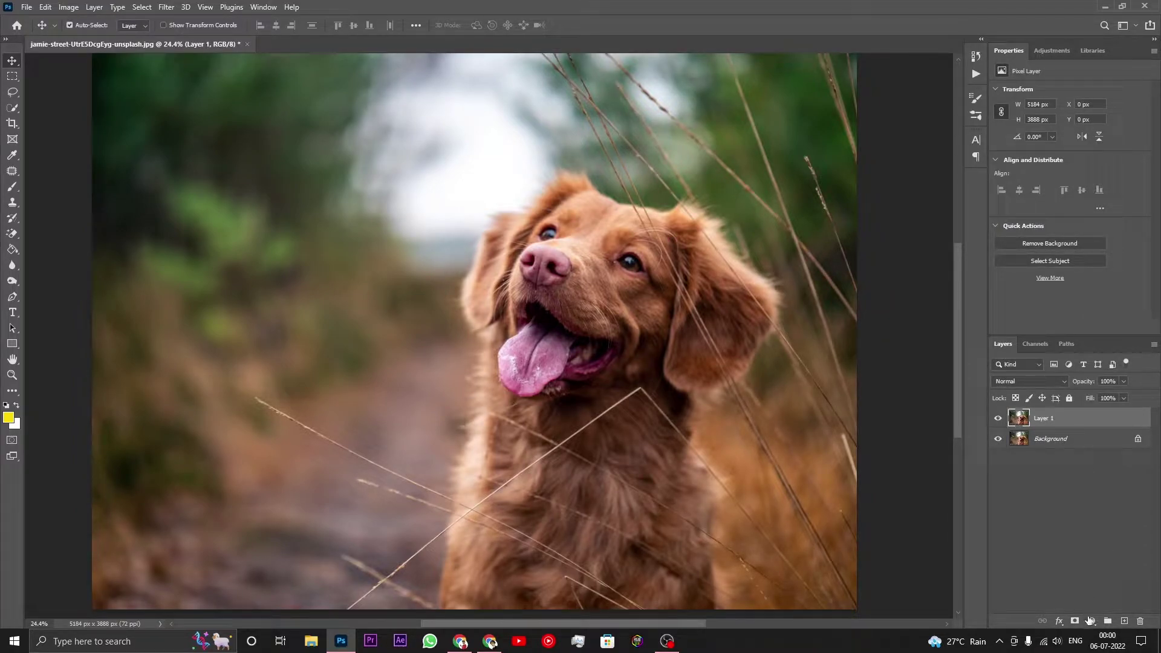
Add a Brightness/Contrast adjustment layer with Brightness lowered to -100
{"action": "left_click", "coordinate": [1090, 621]}
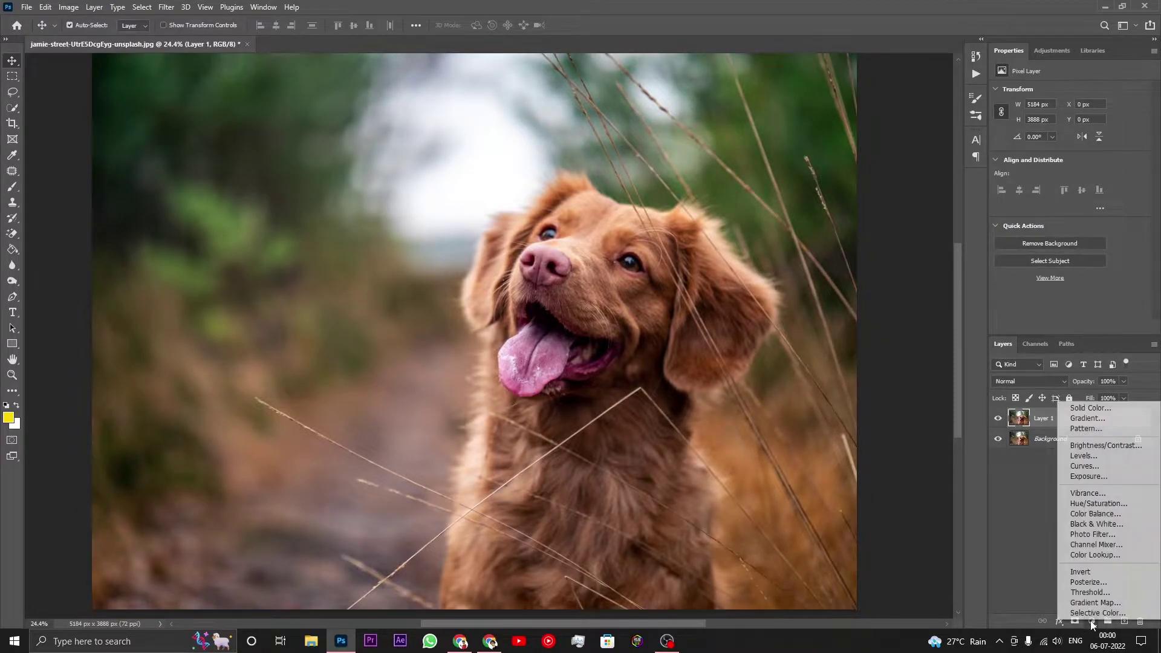
{"action": "left_click", "coordinate": [1088, 447]}
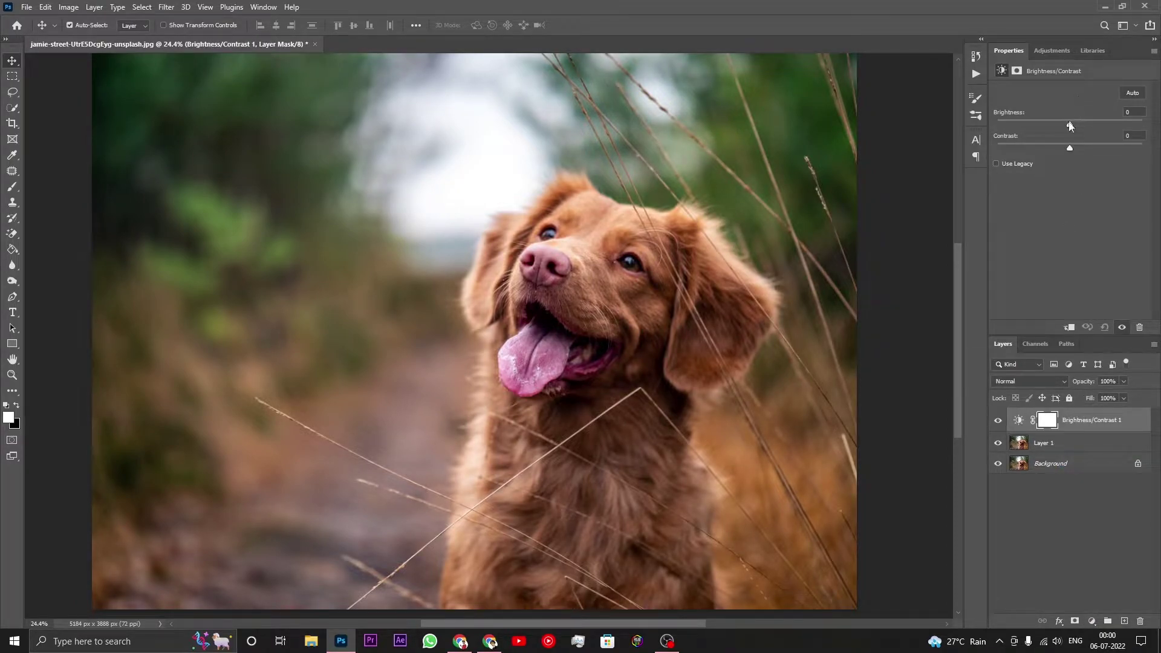
{"action": "left_click_drag", "start_coordinate": [1071, 125], "coordinate": [1032, 123]}
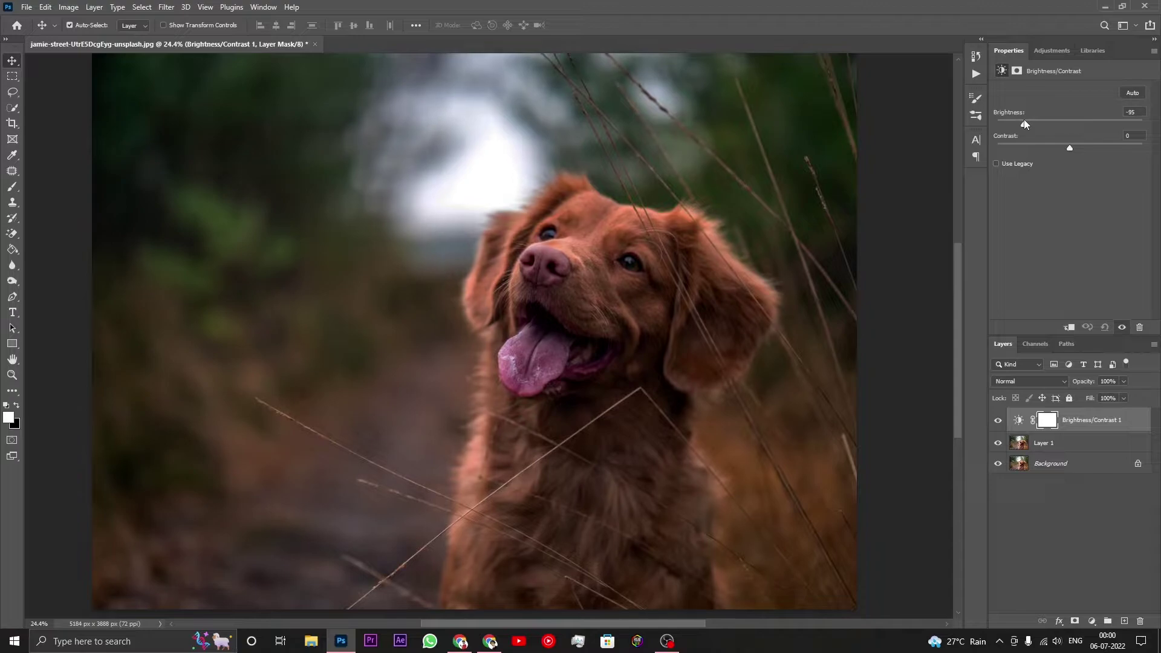
{"action": "left_click_drag", "start_coordinate": [1021, 124], "coordinate": [1023, 124]}
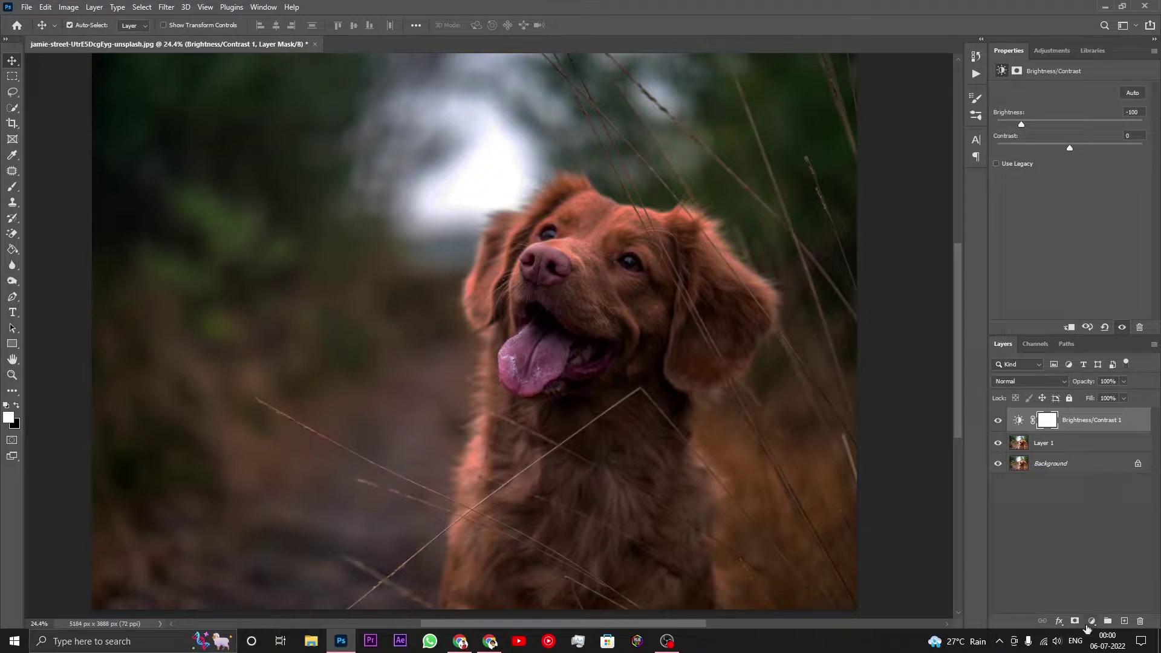
{"action": "left_click", "coordinate": [1092, 621]}
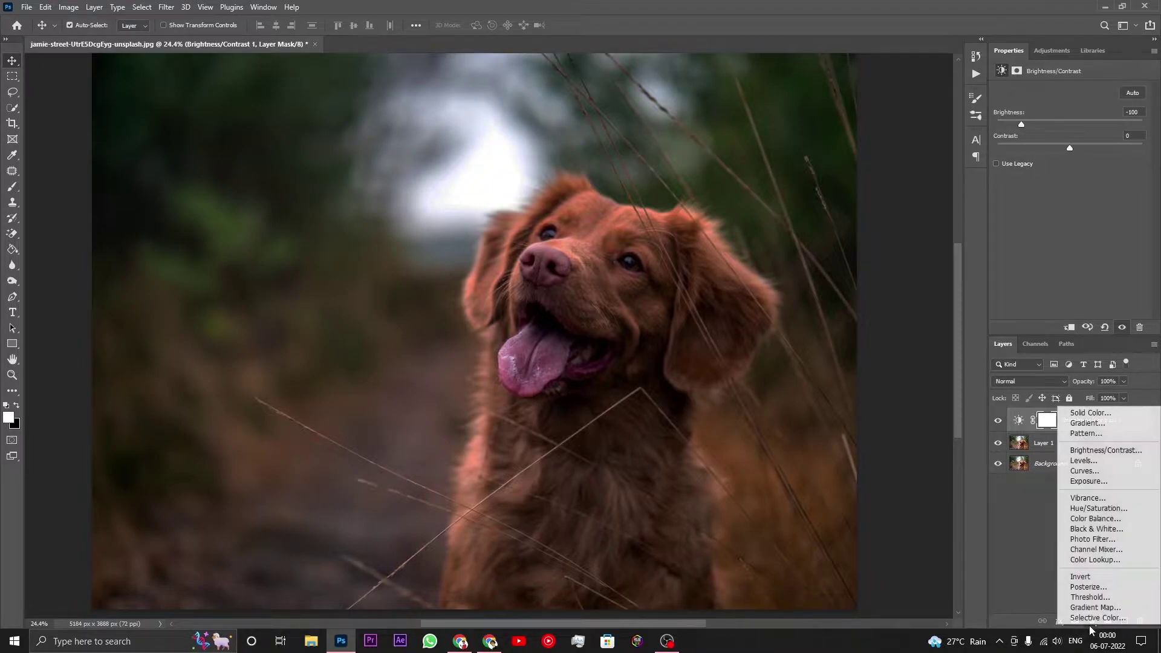
Add a colorized Hue/Saturation layer with Hue 213, Saturation 30 and Lightness -21
{"action": "left_click", "coordinate": [1087, 509]}
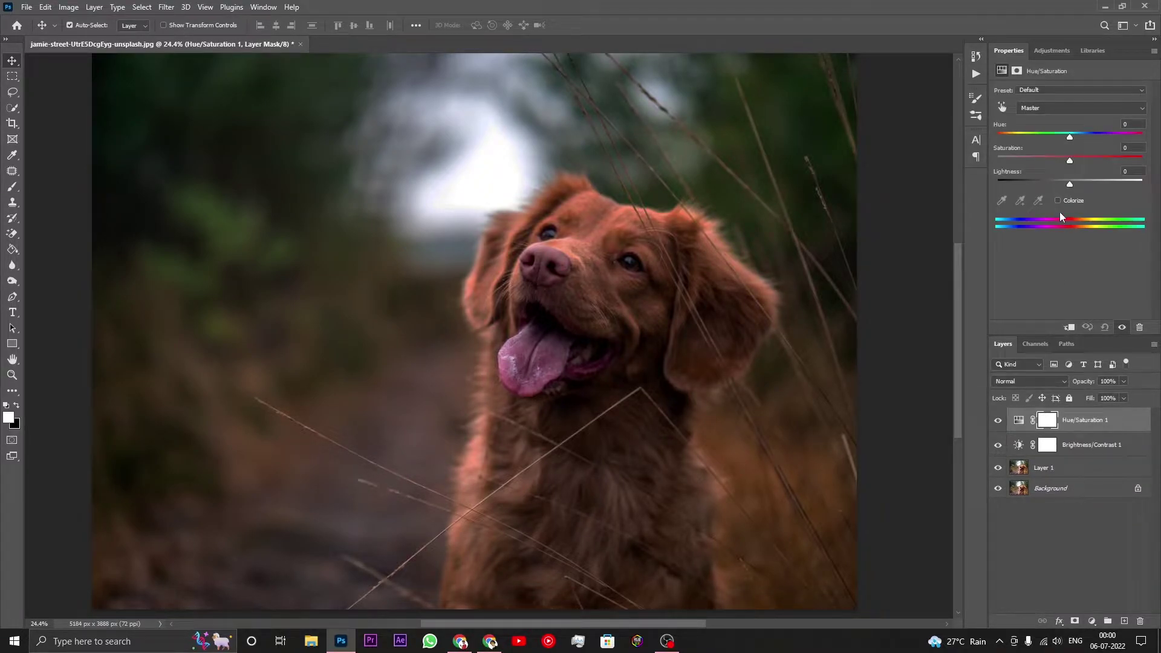
{"action": "left_click", "coordinate": [1058, 202]}
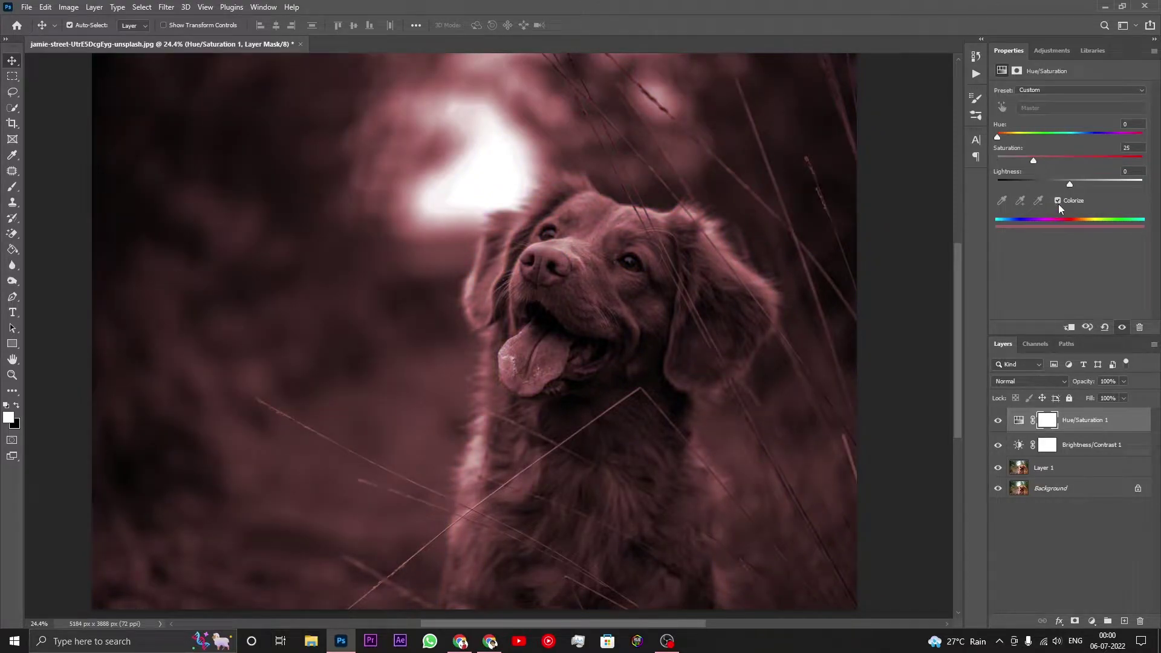
{"action": "left_click_drag", "start_coordinate": [1070, 185], "coordinate": [1057, 185]}
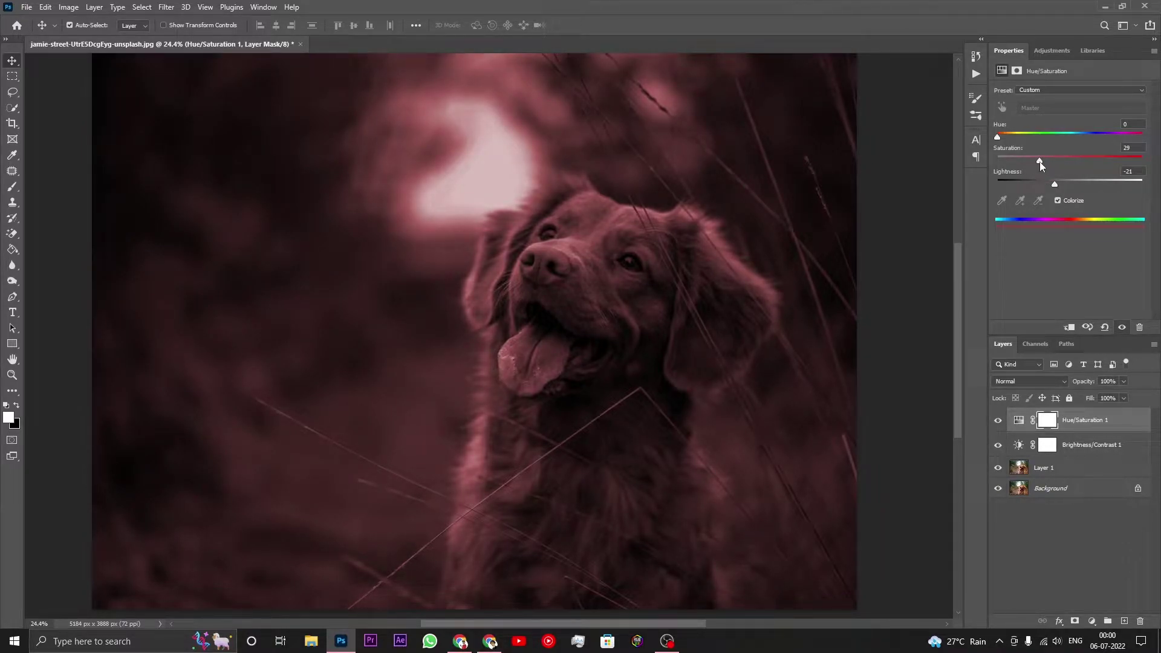
{"action": "left_click_drag", "start_coordinate": [1028, 135], "coordinate": [1083, 138]}
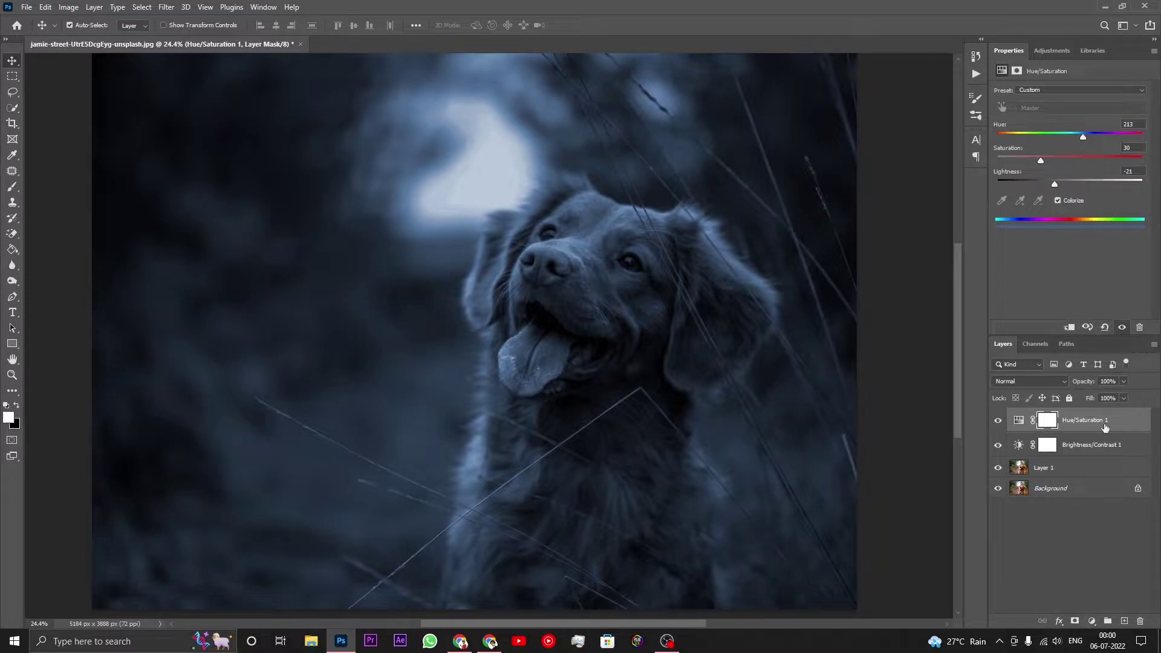
{"action": "left_click", "coordinate": [1095, 535]}
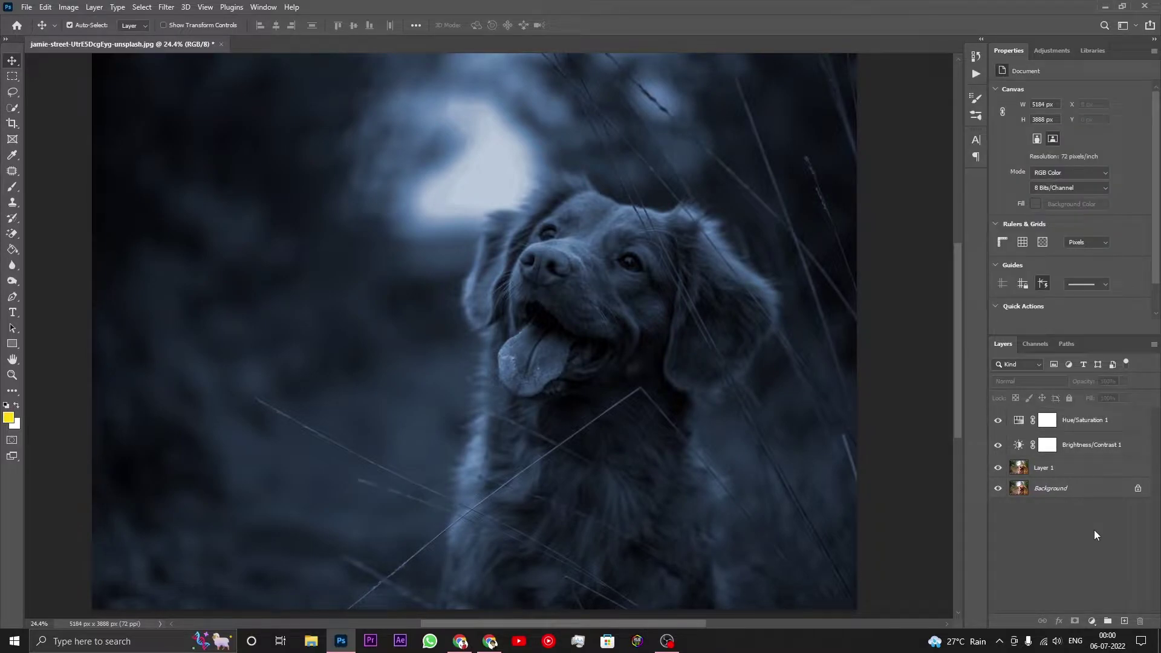
Add a Color Lookup layer using Crisp_Winter.look and set it to 70% opacity
{"action": "left_click", "coordinate": [1093, 621]}
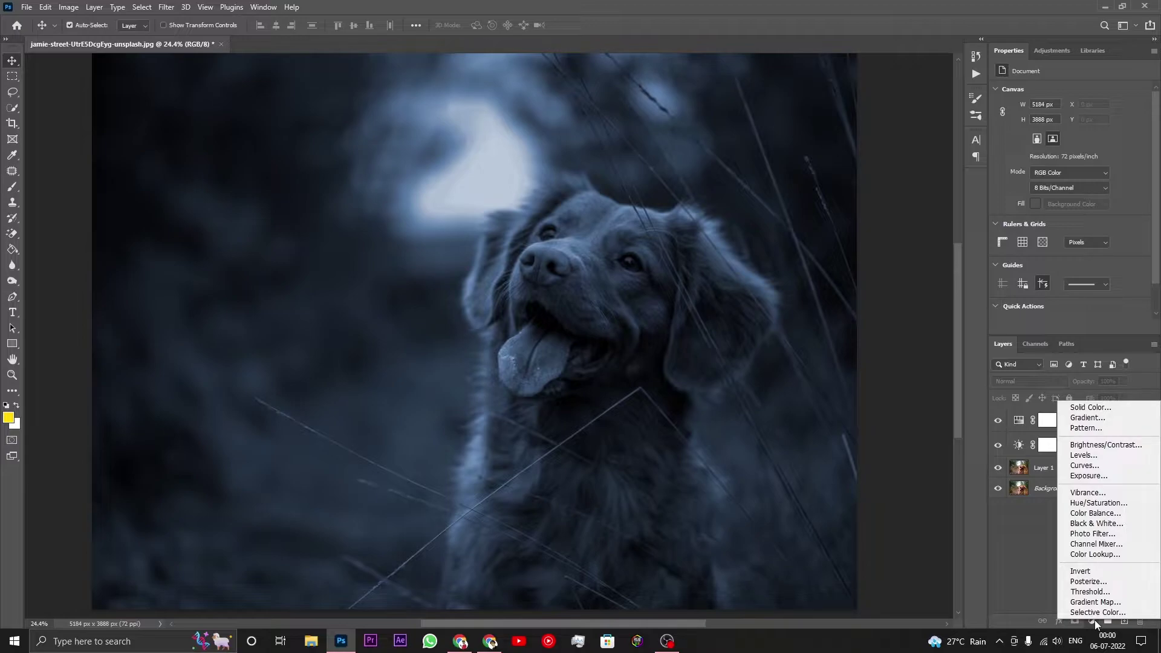
{"action": "left_click", "coordinate": [1096, 555]}
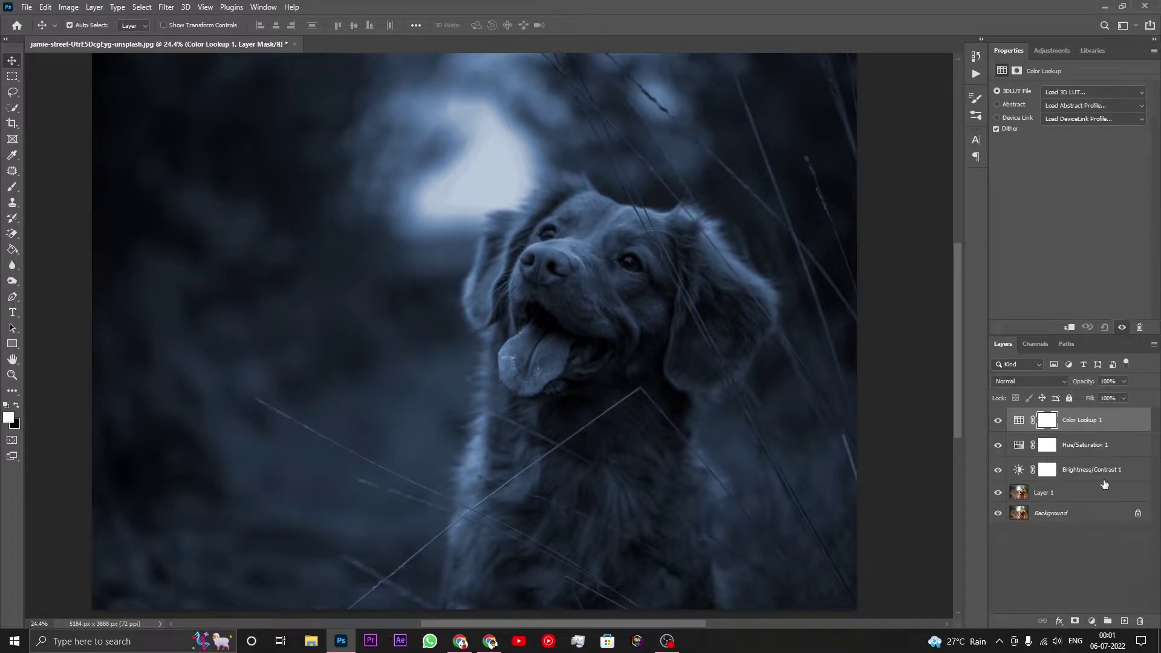
{"action": "left_click", "coordinate": [1078, 94]}
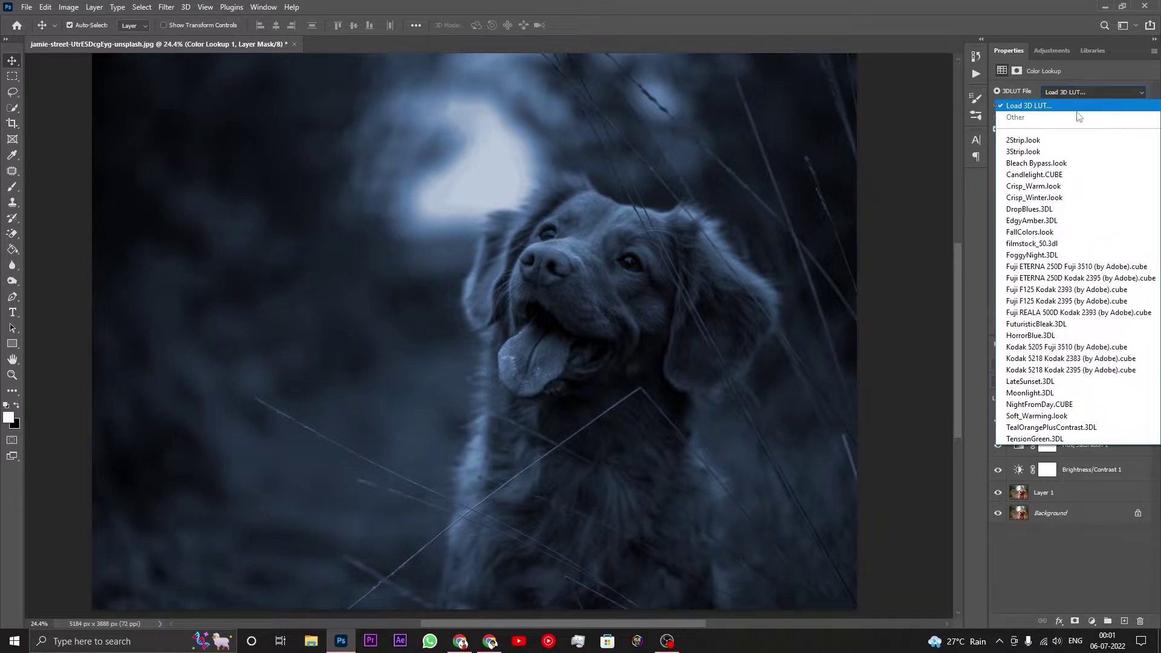
{"action": "left_click", "coordinate": [1039, 198]}
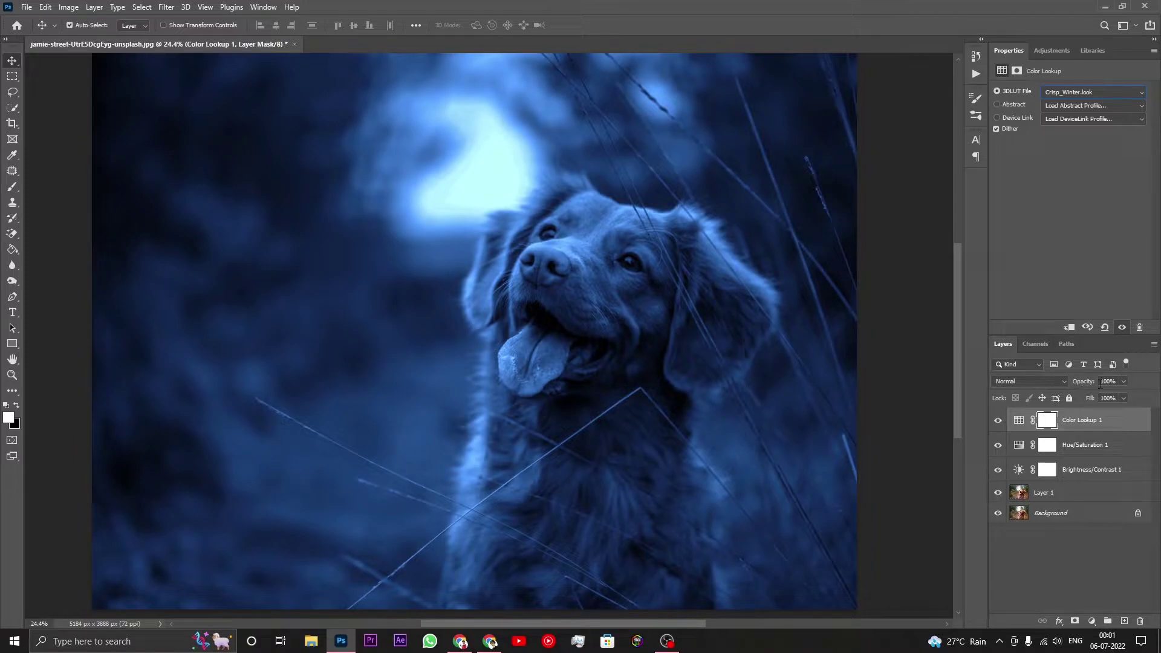
{"action": "left_click", "coordinate": [1124, 382]}
{"action": "left_click", "coordinate": [1108, 397]}
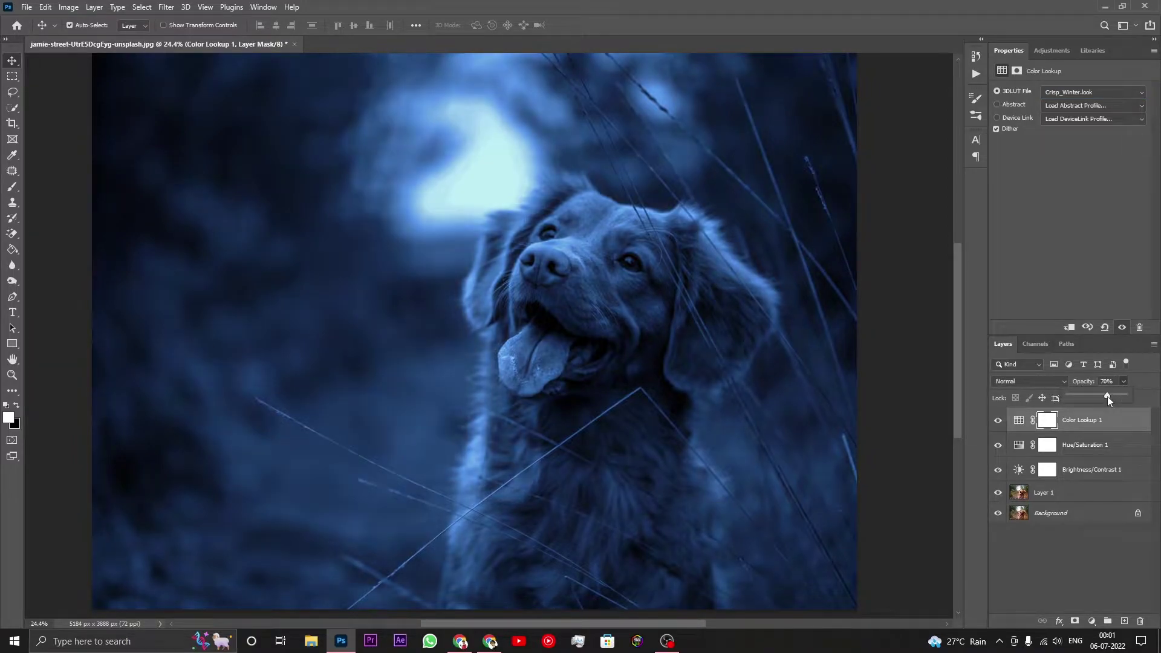
{"action": "left_click", "coordinate": [1089, 270]}
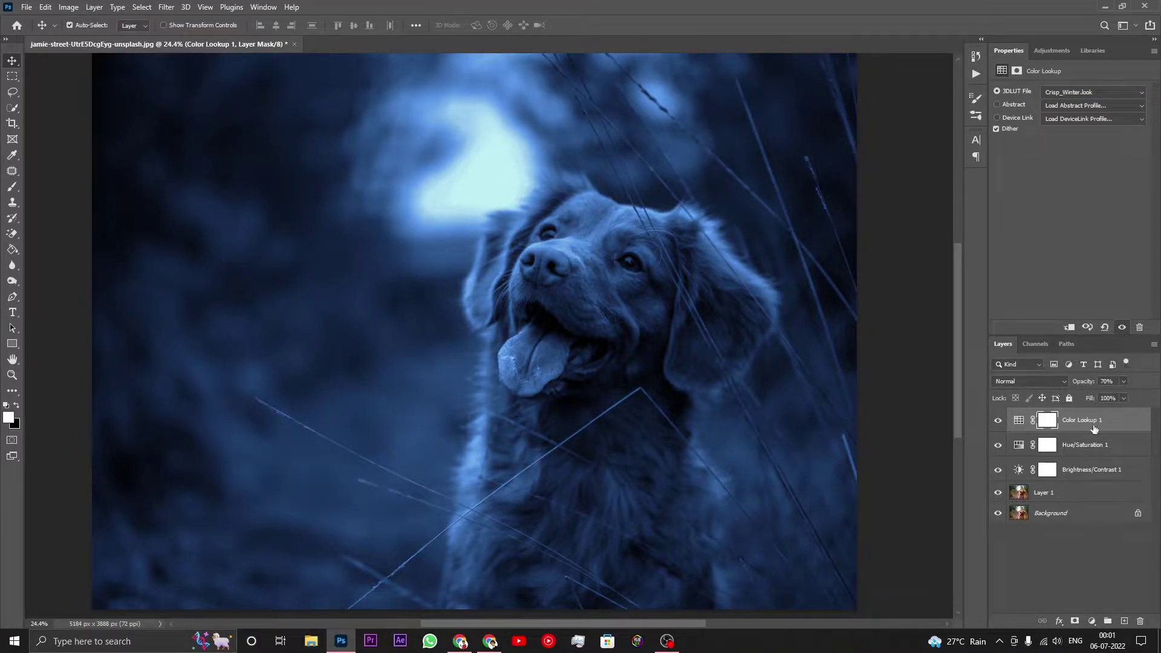
{"action": "left_click", "coordinate": [1076, 498]}
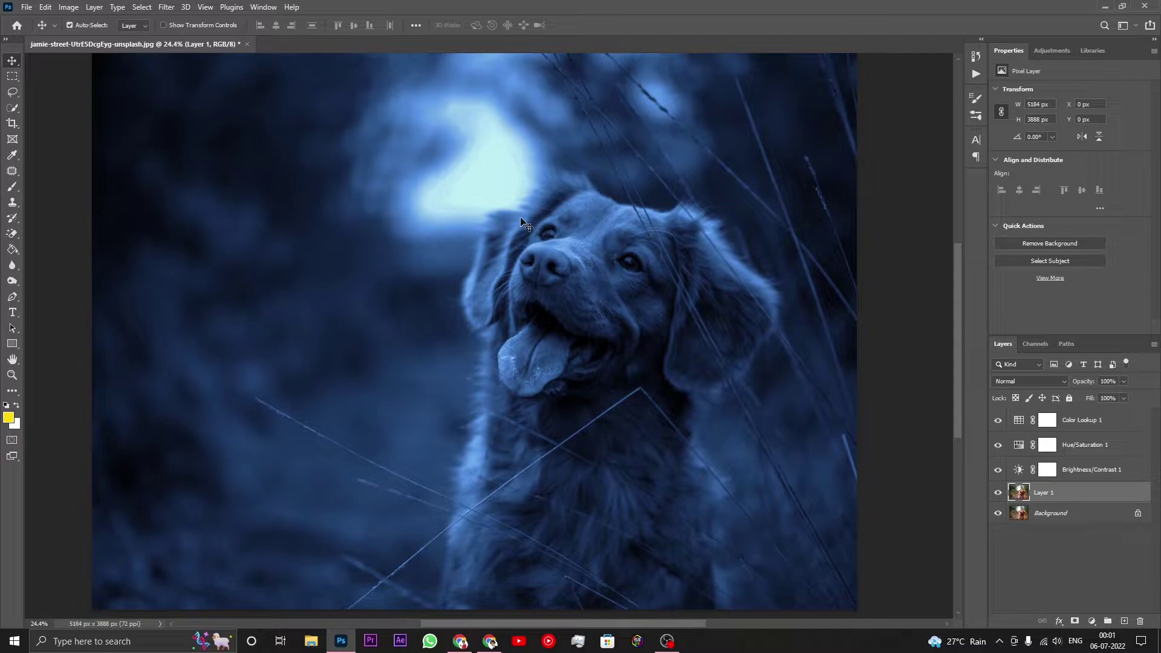
Lasso the bright patch above the dog's head and copy it to Layer 2
{"action": "left_click", "coordinate": [12, 92]}
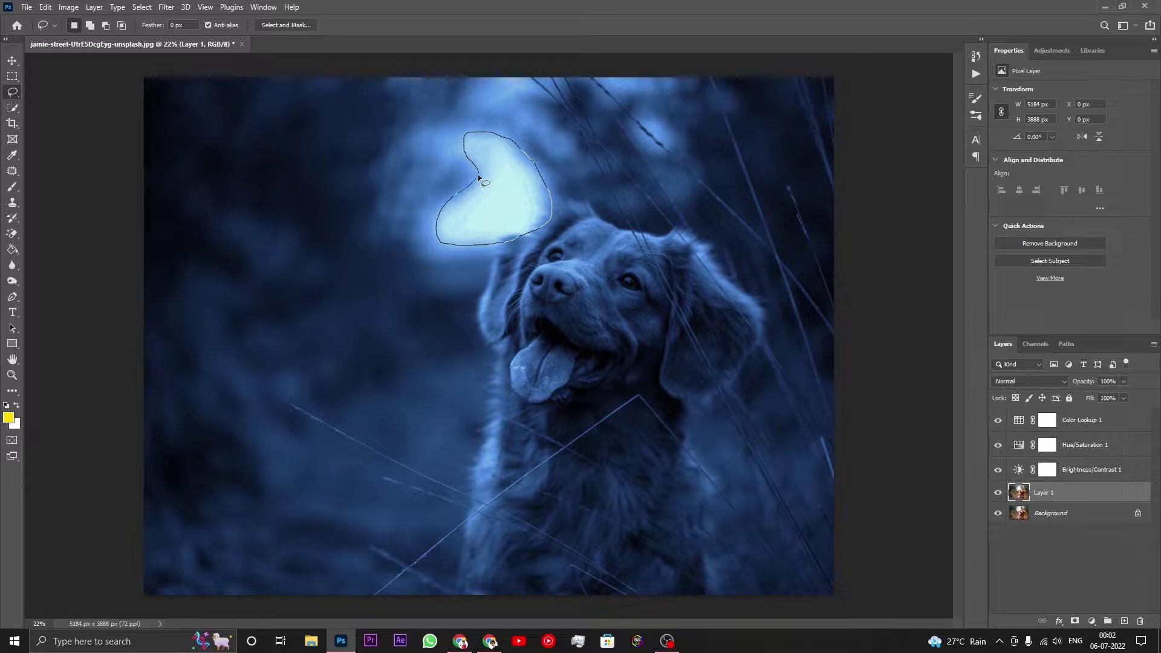
{"action": "left_click_drag", "start_coordinate": [480, 178], "coordinate": [478, 176]}
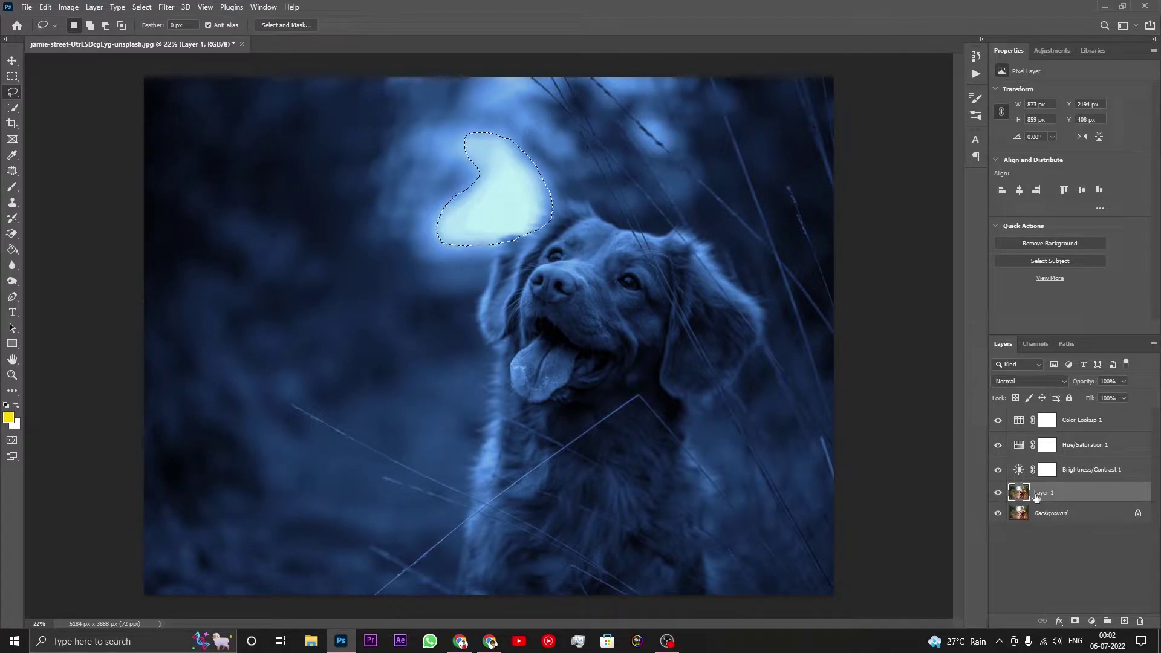
{"action": "key", "text": "ctrl+j"}
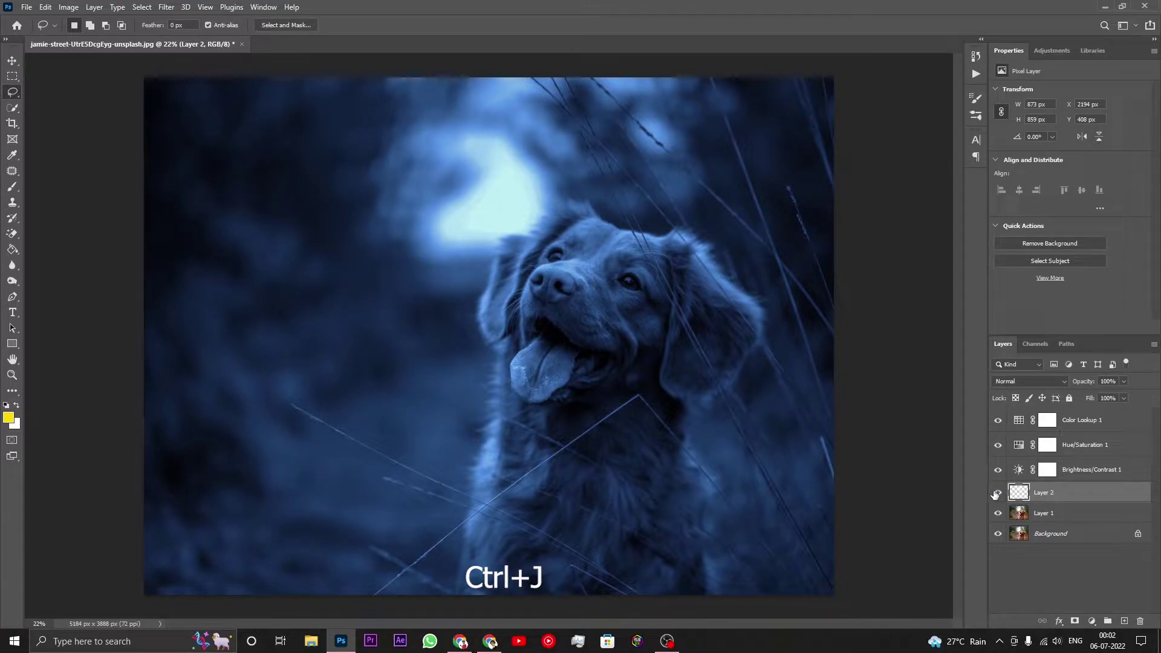
Camera Raw the patch: Temperature -54, Exposure about -2.40, lower Whites, Blacks -21
{"action": "left_click", "coordinate": [166, 6]}
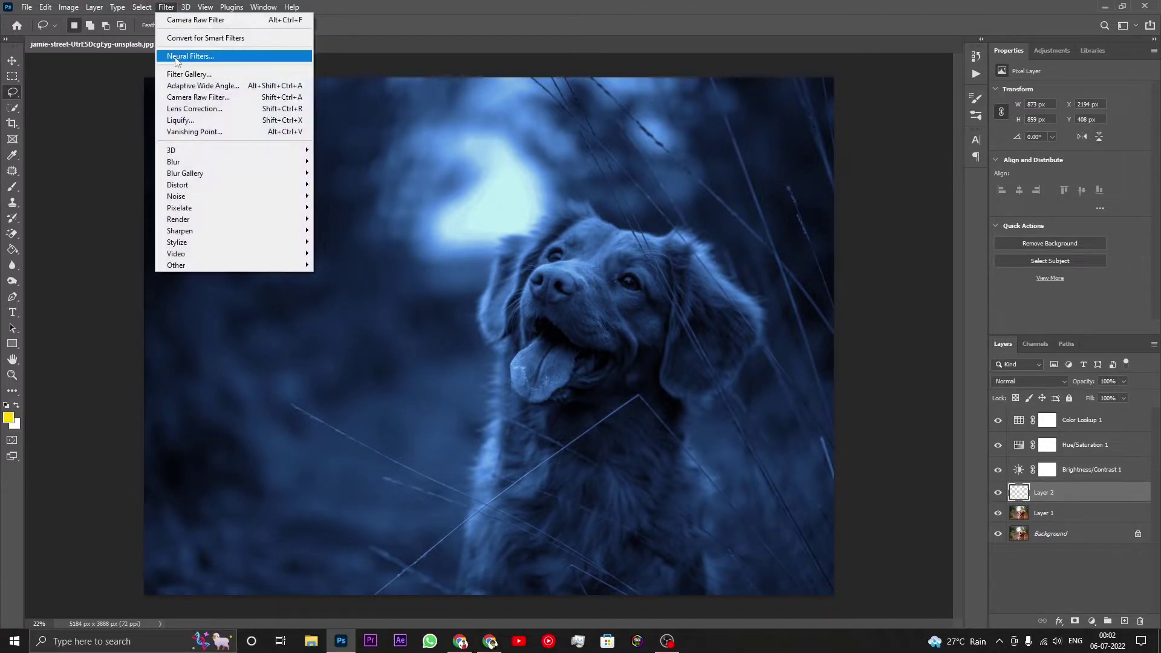
{"action": "left_click", "coordinate": [185, 97]}
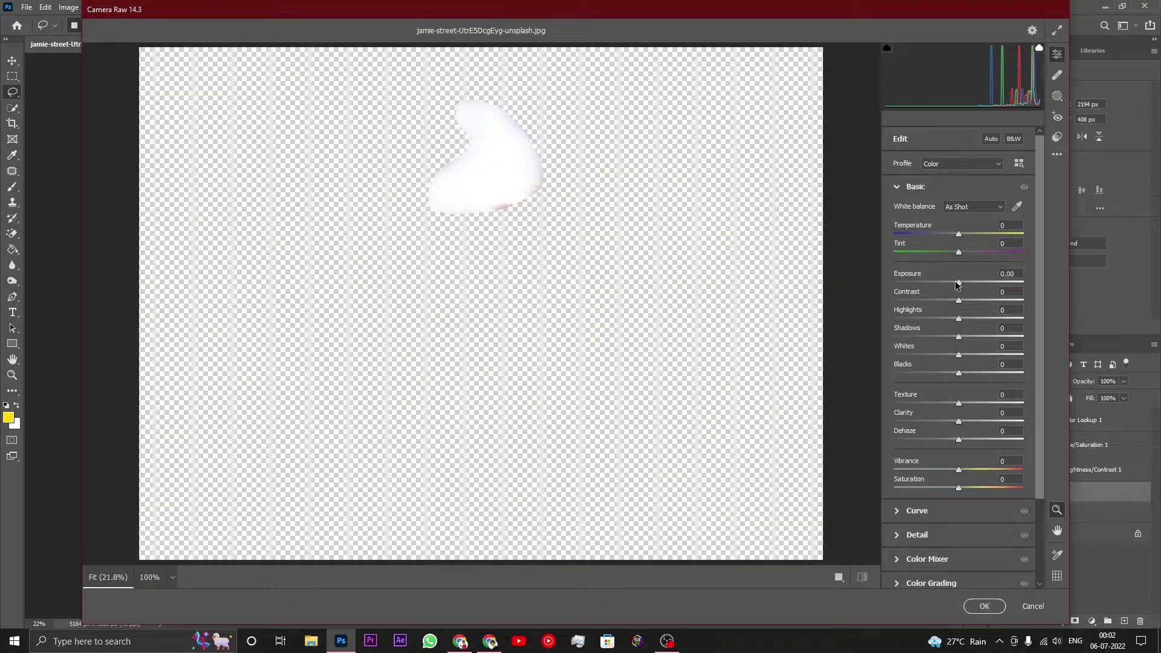
{"action": "left_click_drag", "start_coordinate": [959, 235], "coordinate": [924, 234]}
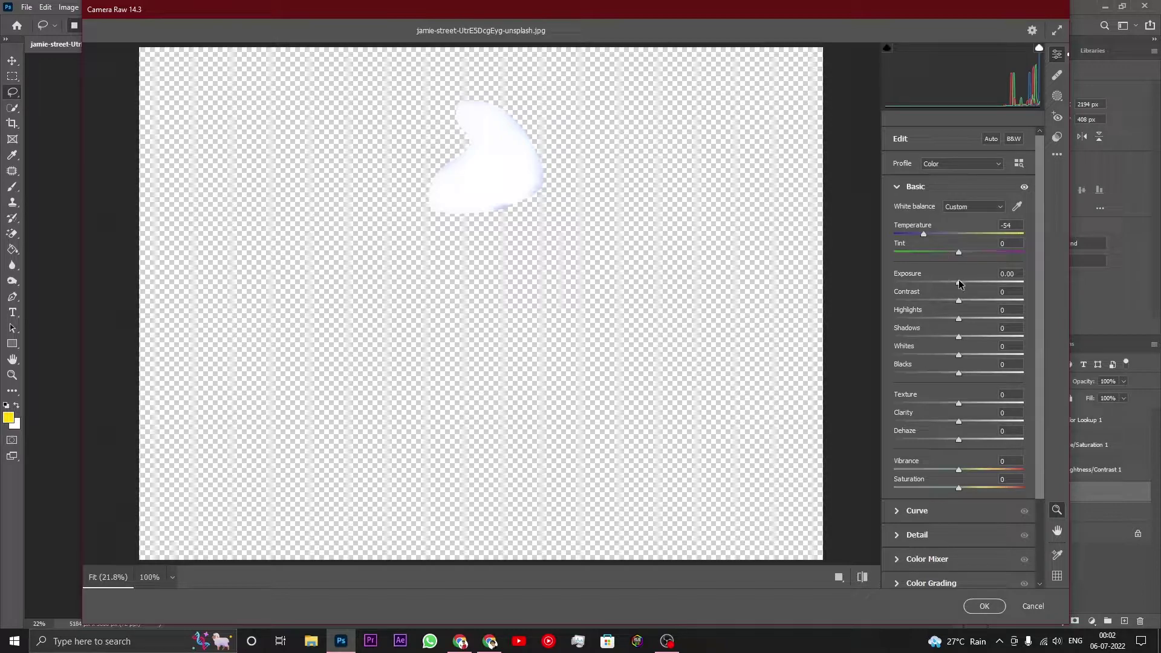
{"action": "mouse_move", "coordinate": [959, 280]}
{"action": "left_mouse_down"}
{"action": "mouse_move", "coordinate": [934, 282]}
{"action": "mouse_move", "coordinate": [941, 300]}
{"action": "left_mouse_up"}
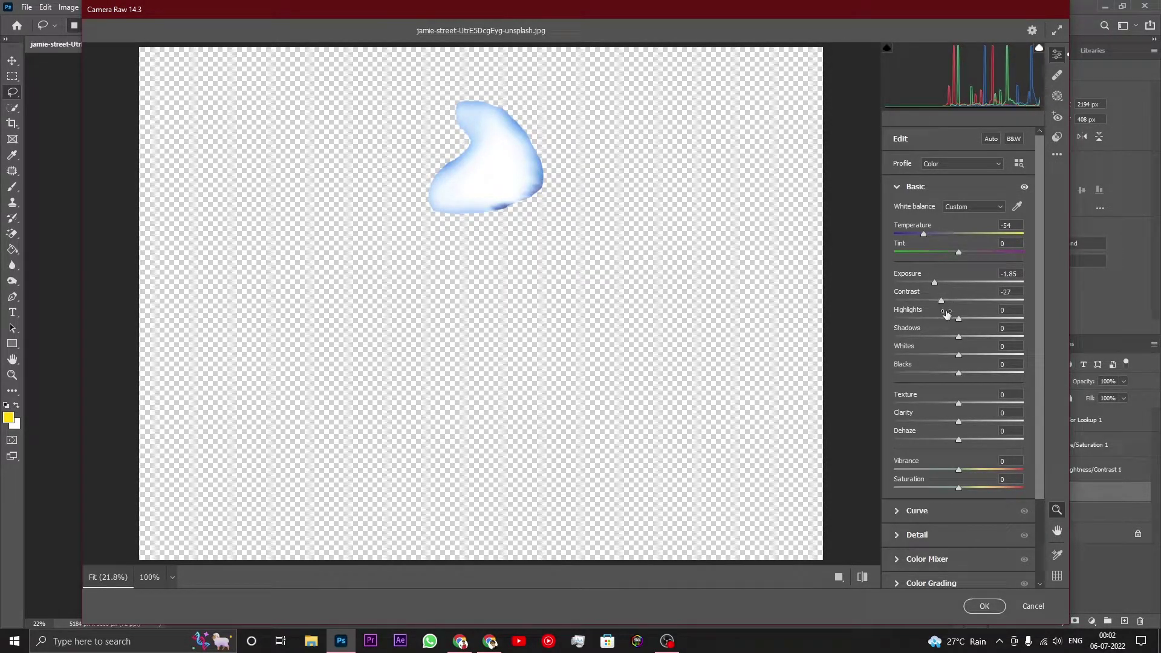
{"action": "left_click", "coordinate": [941, 355]}
{"action": "mouse_move", "coordinate": [941, 355]}
{"action": "left_mouse_down"}
{"action": "mouse_move", "coordinate": [923, 355]}
{"action": "mouse_move", "coordinate": [922, 318]}
{"action": "left_mouse_up"}
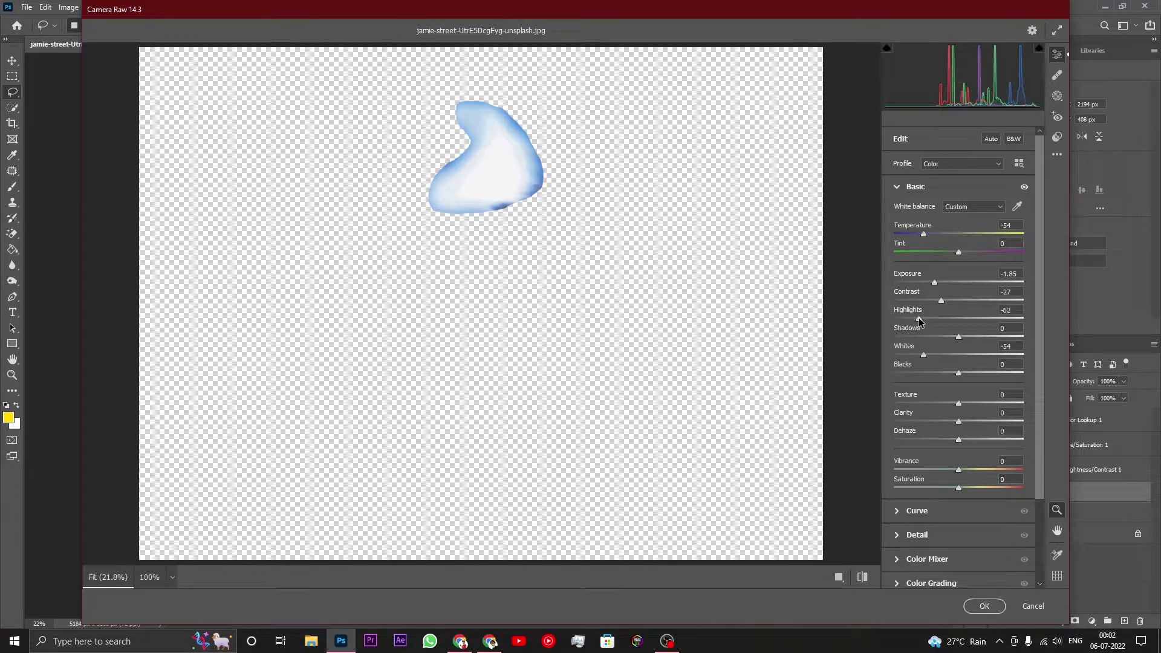
{"action": "left_click_drag", "start_coordinate": [959, 374], "coordinate": [946, 374]}
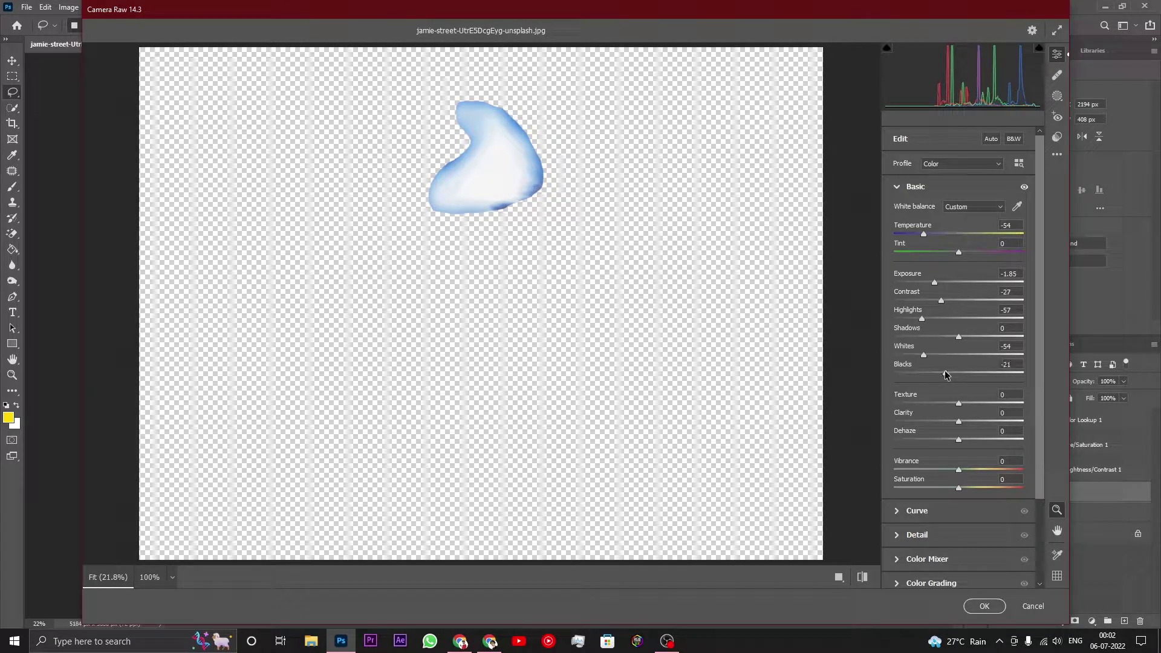
{"action": "left_click_drag", "start_coordinate": [935, 282], "coordinate": [928, 283]}
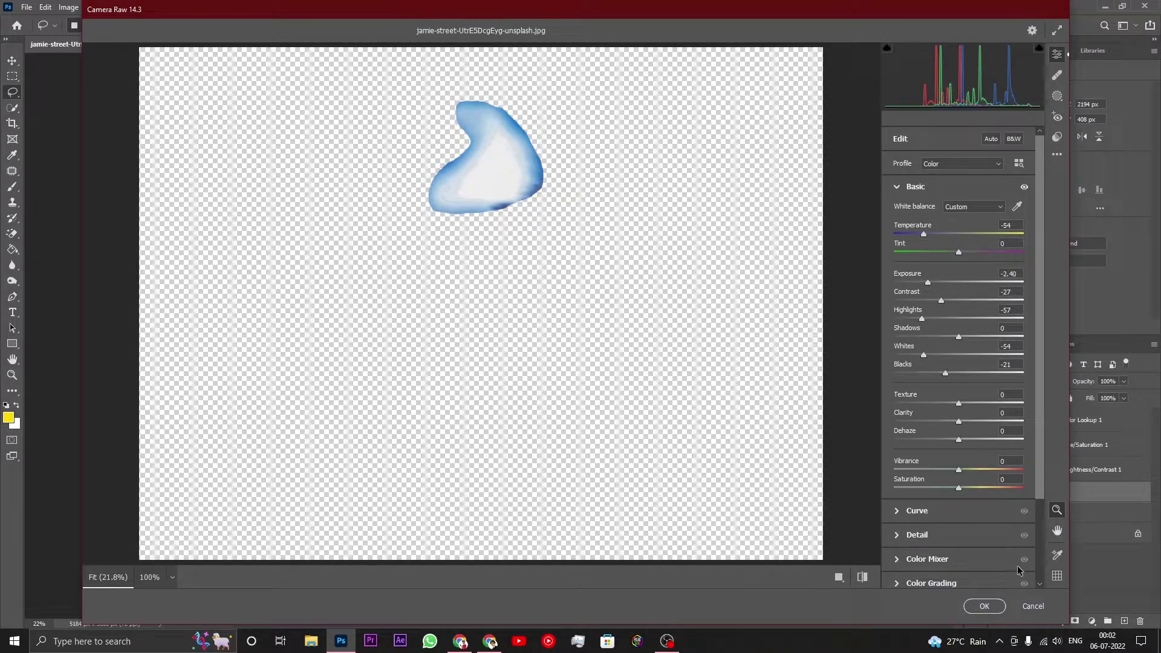
{"action": "left_click", "coordinate": [985, 606]}
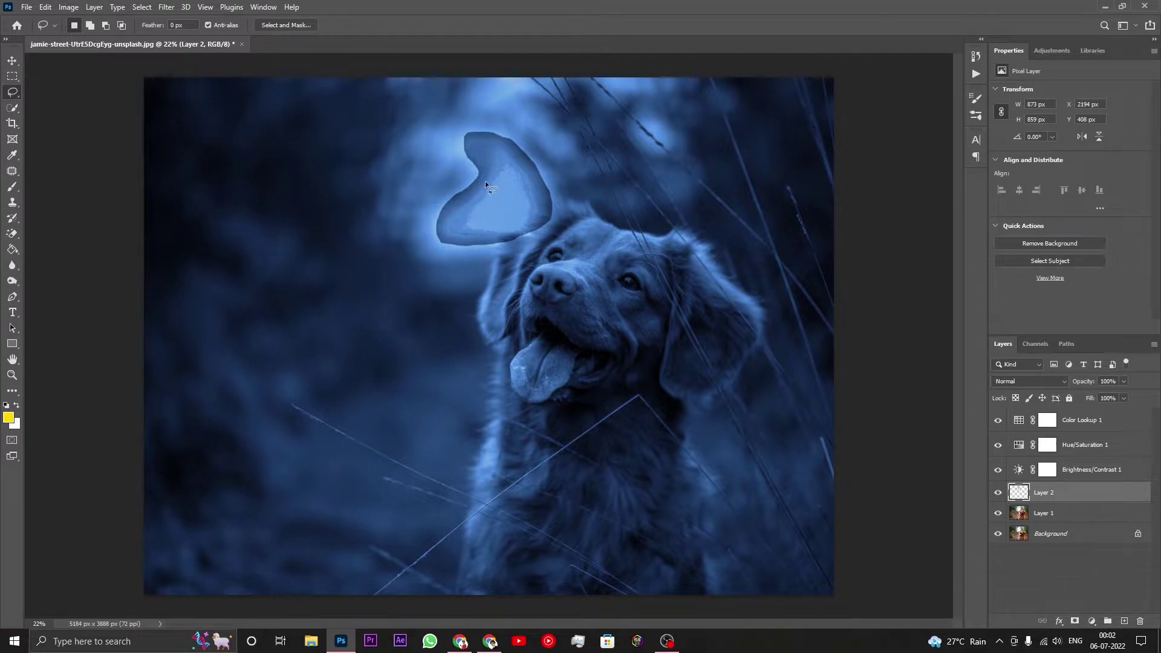
Apply a Gaussian Blur to soften the graded patch on Layer 2
{"action": "left_click", "coordinate": [166, 8]}
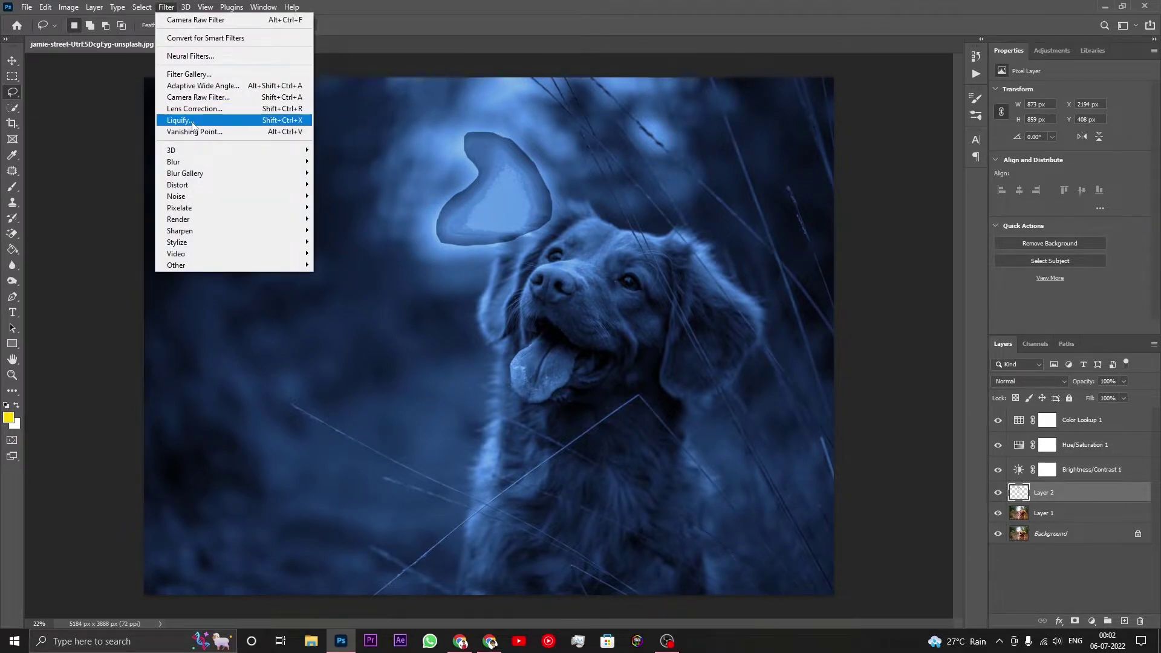
{"action": "mouse_move", "coordinate": [174, 162]}
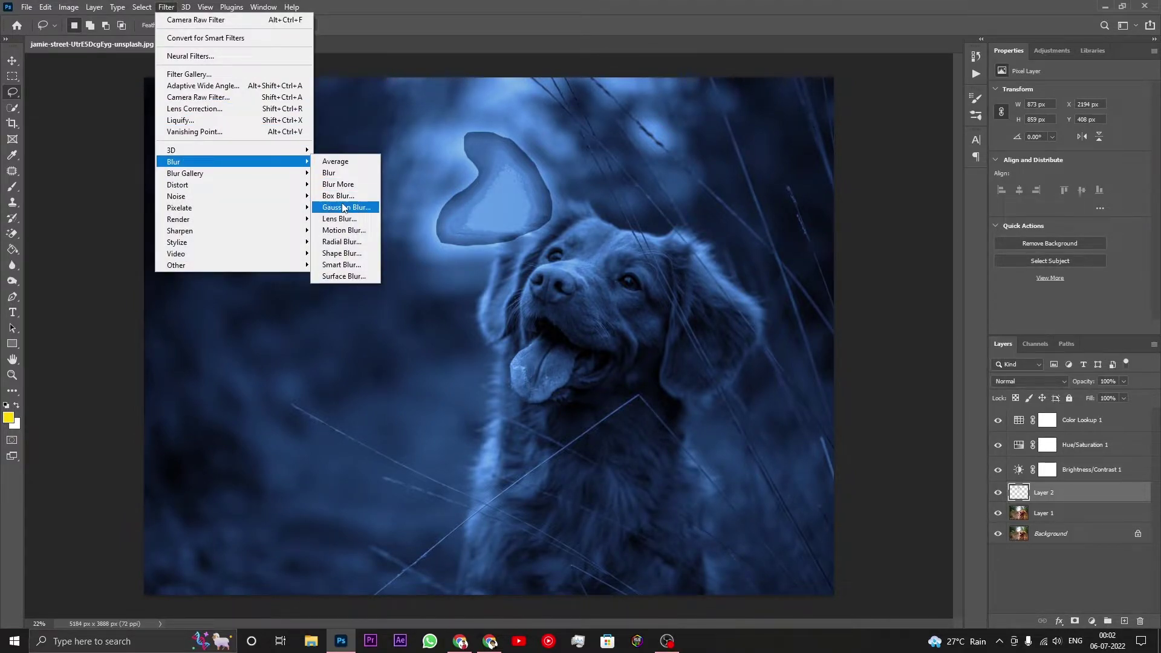
{"action": "left_click", "coordinate": [340, 203]}
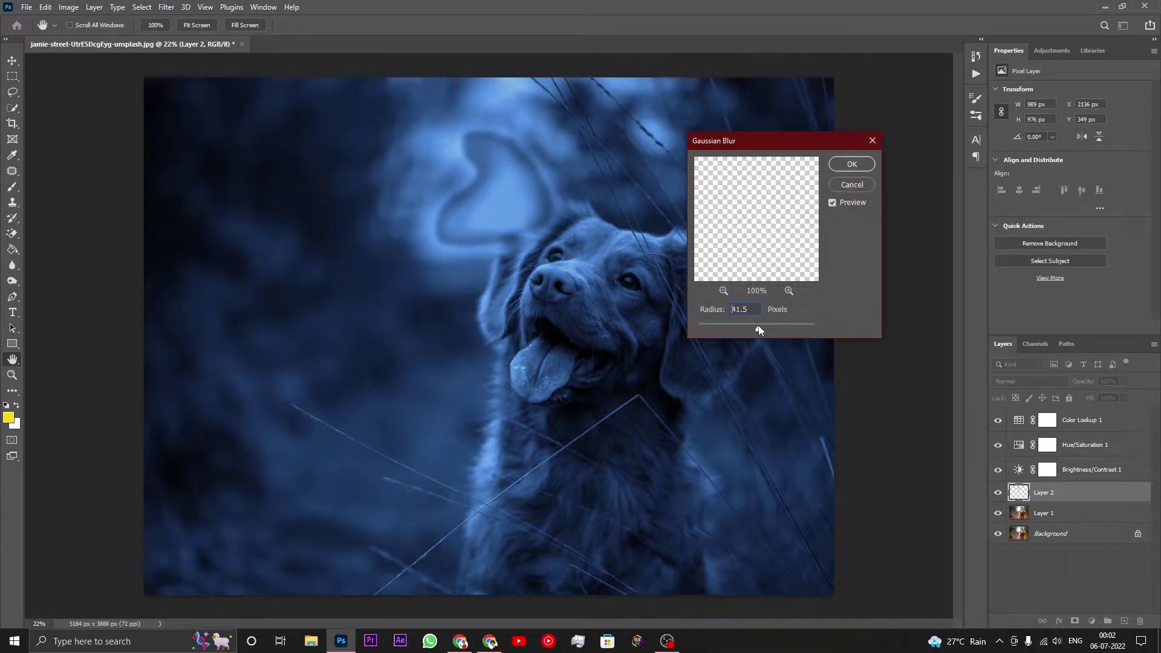
{"action": "left_click", "coordinate": [759, 328]}
{"action": "left_click_drag", "start_coordinate": [773, 328], "coordinate": [800, 324]}
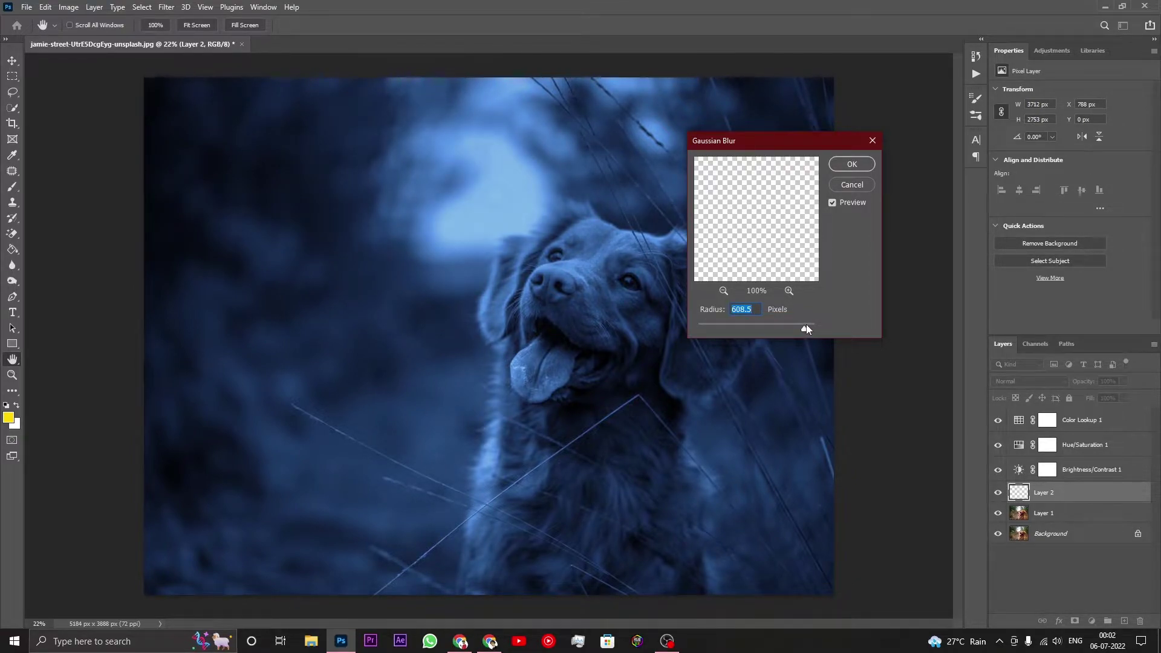
{"action": "left_click_drag", "start_coordinate": [807, 324], "coordinate": [797, 329]}
{"action": "left_click", "coordinate": [851, 164]}
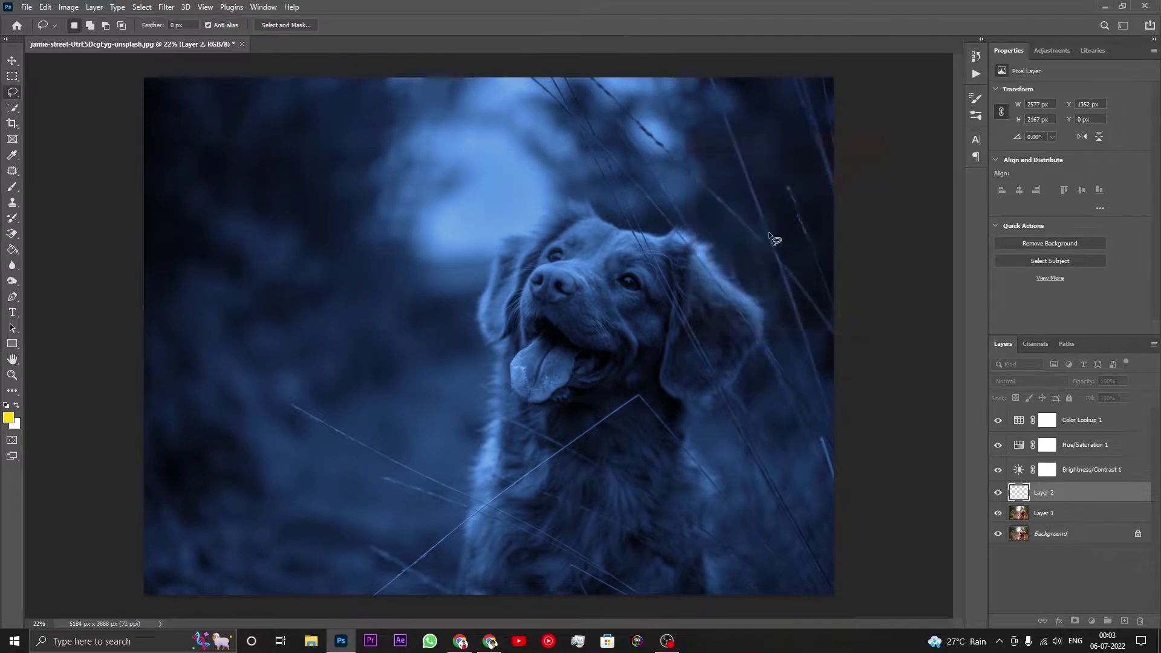
Compare Layer 2 hidden and shown, then set its opacity to 60%
{"action": "scroll", "coordinate": [725, 262], "scroll_direction": "up", "scroll_amount": 1}
{"action": "scroll", "coordinate": [724, 263], "scroll_direction": "down", "scroll_amount": 2}
{"action": "key", "text": "l"}
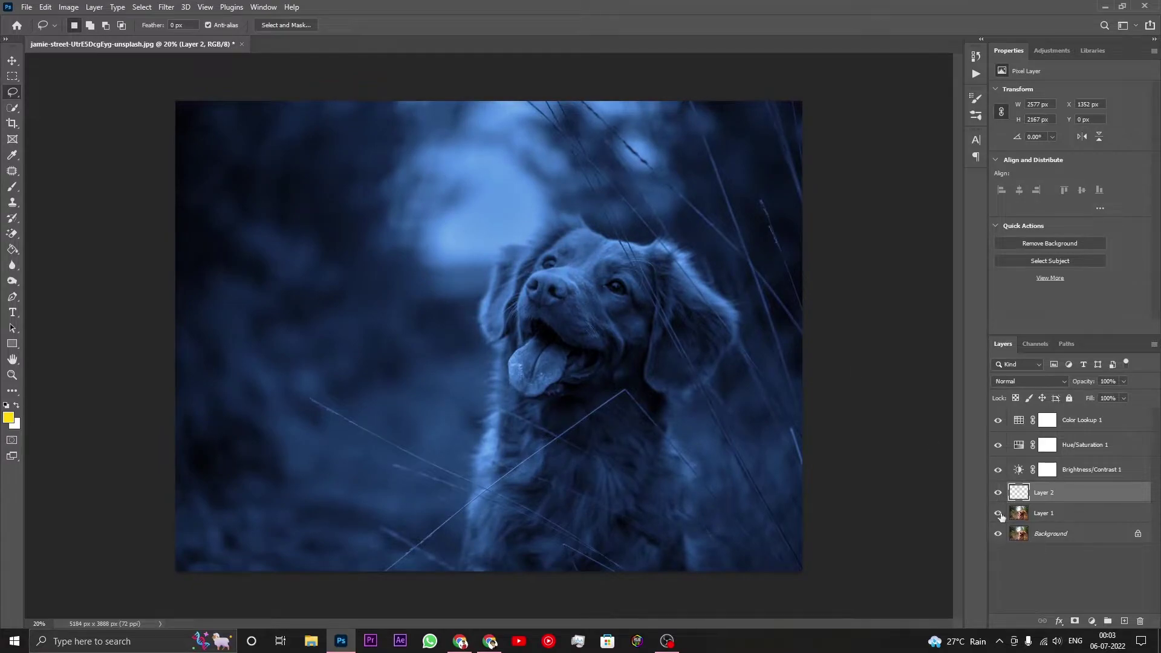
{"action": "left_click", "coordinate": [999, 493]}
{"action": "left_click", "coordinate": [999, 493]}
{"action": "left_click", "coordinate": [1125, 381]}
{"action": "left_click", "coordinate": [1099, 396]}
{"action": "left_click_drag", "start_coordinate": [1099, 395], "coordinate": [1102, 396]}
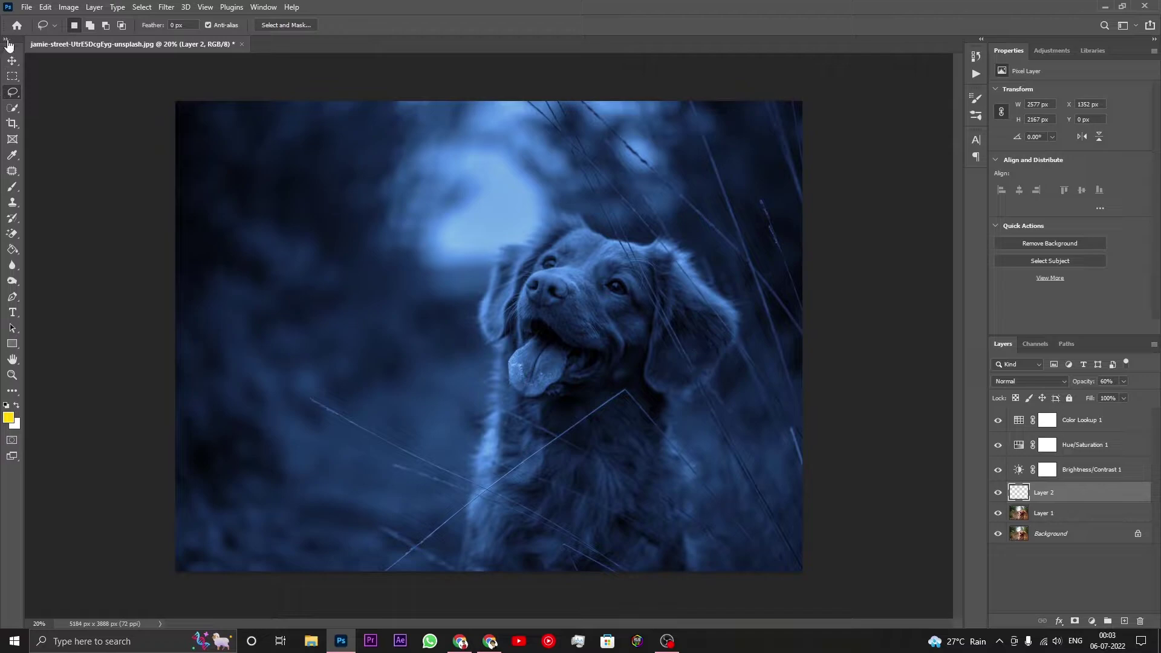
{"action": "left_click", "coordinate": [10, 61]}
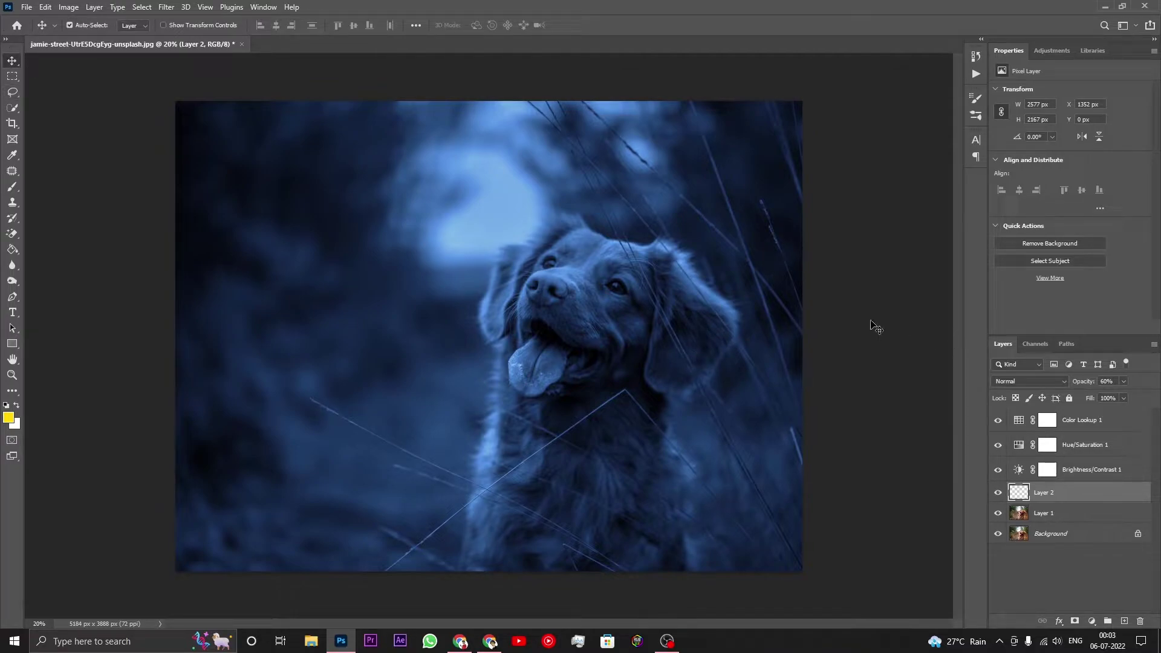
Open pngwing.com.png and drag the fireflies into the dog photo as the top layer
{"action": "left_click", "coordinate": [27, 7]}
{"action": "left_click", "coordinate": [42, 32]}
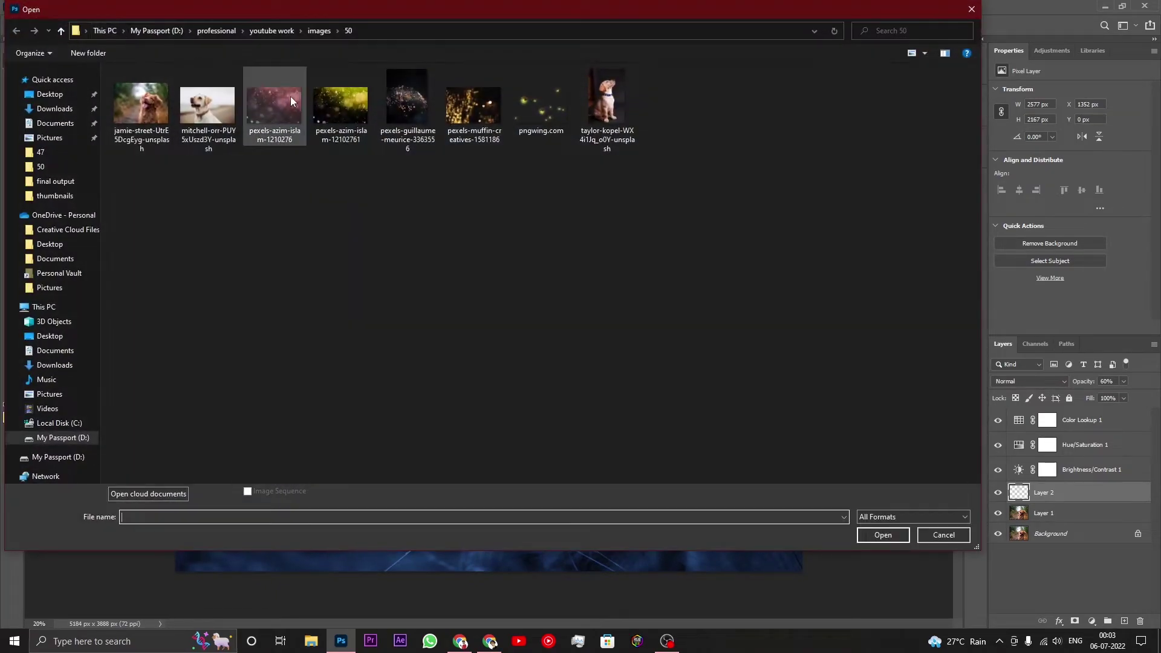
{"action": "double_click", "coordinate": [528, 102]}
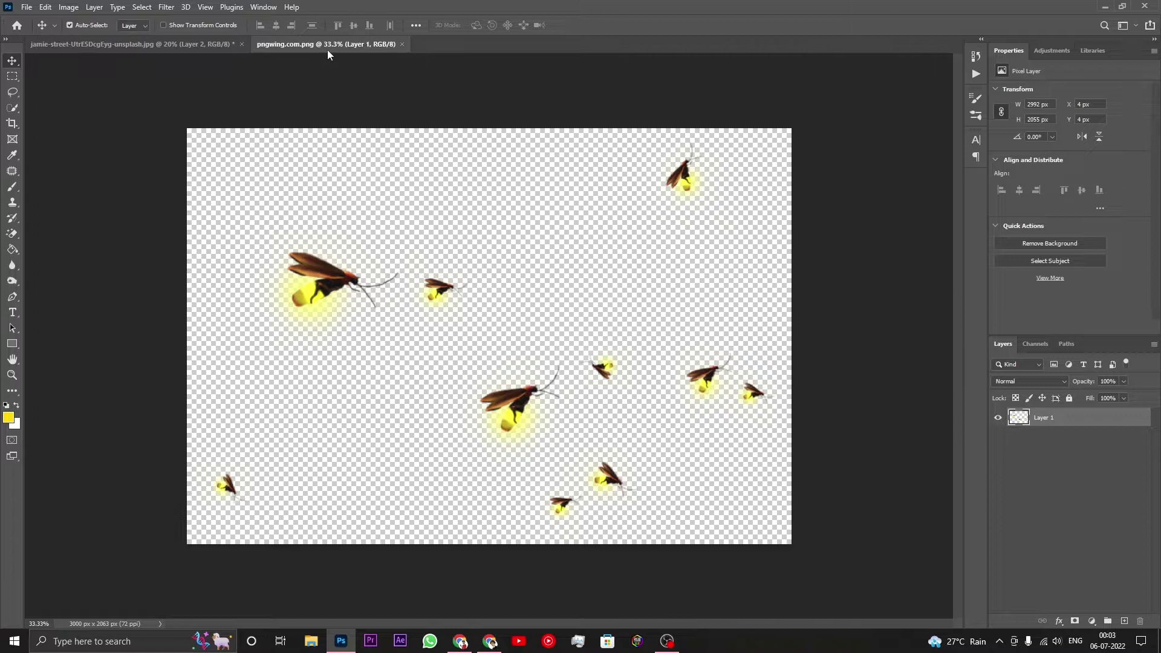
{"action": "left_click_drag", "start_coordinate": [344, 83], "coordinate": [382, 152]}
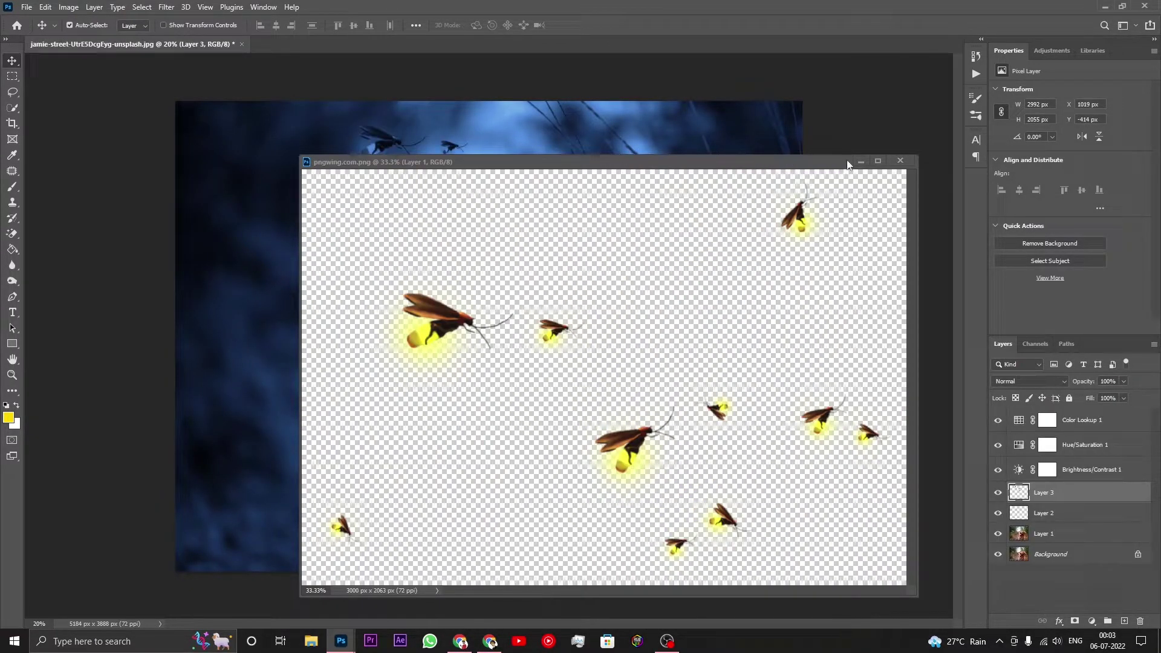
{"action": "left_click", "coordinate": [863, 160]}
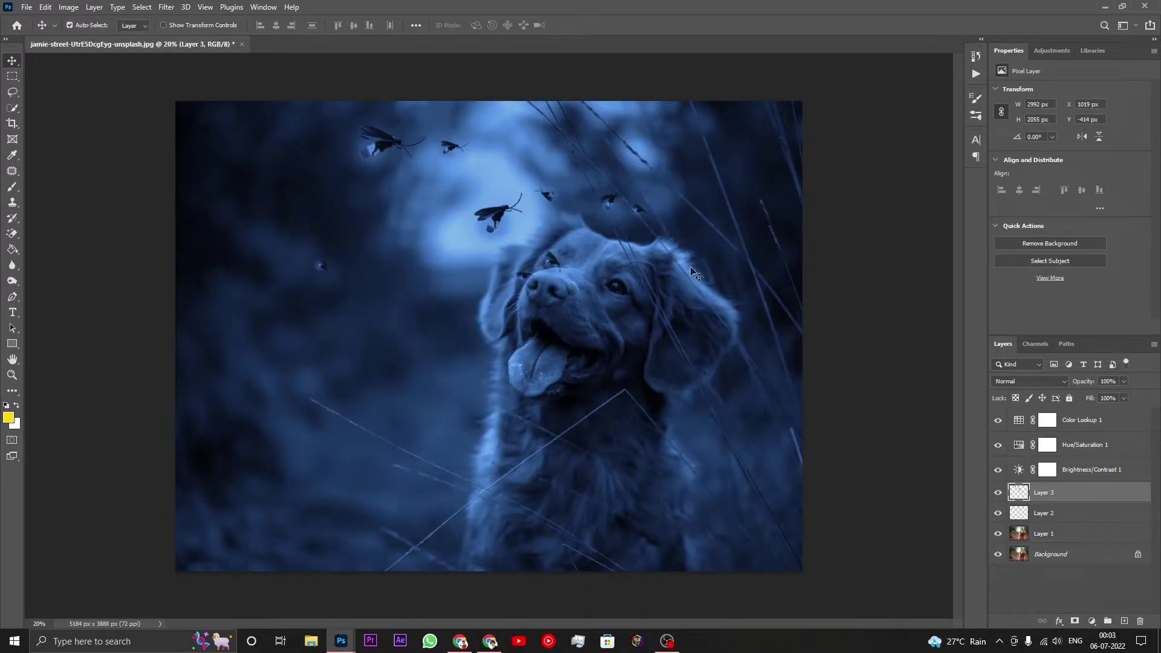
{"action": "left_click_drag", "start_coordinate": [1093, 487], "coordinate": [1091, 423]}
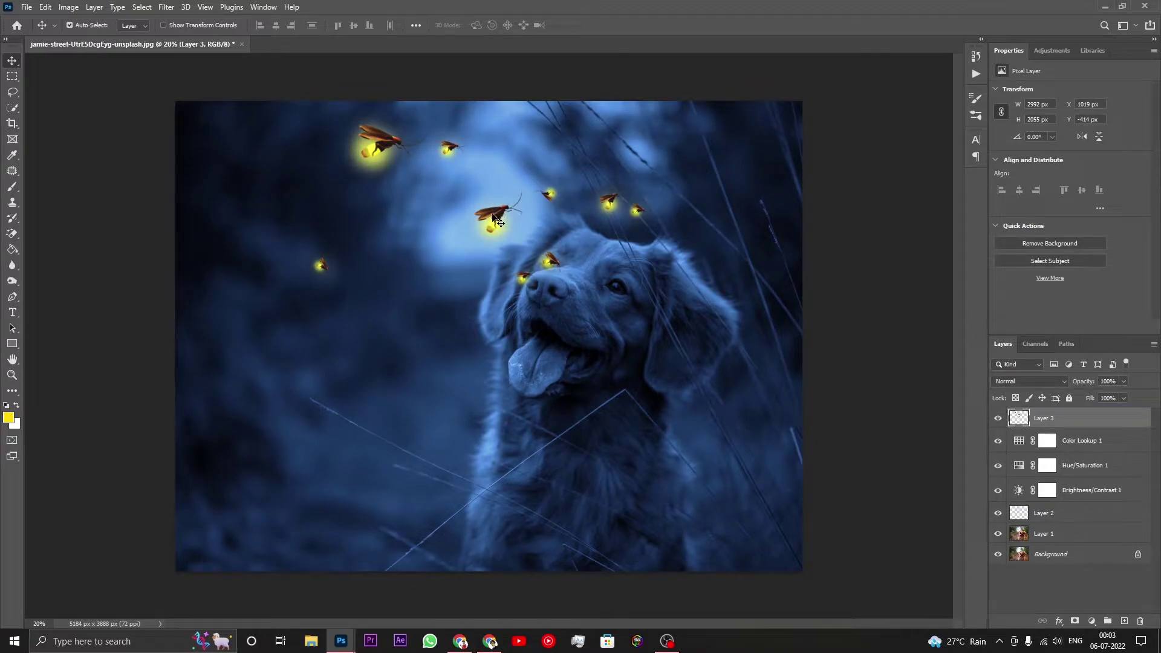
{"action": "mouse_move", "coordinate": [496, 215]}
{"action": "left_mouse_down"}
{"action": "mouse_move", "coordinate": [473, 227]}
{"action": "mouse_move", "coordinate": [500, 294]}
{"action": "left_mouse_up"}
Flip the fireflies layer horizontally, scale it to about 94% and reposition it
{"action": "key", "text": "ctrl+t"}
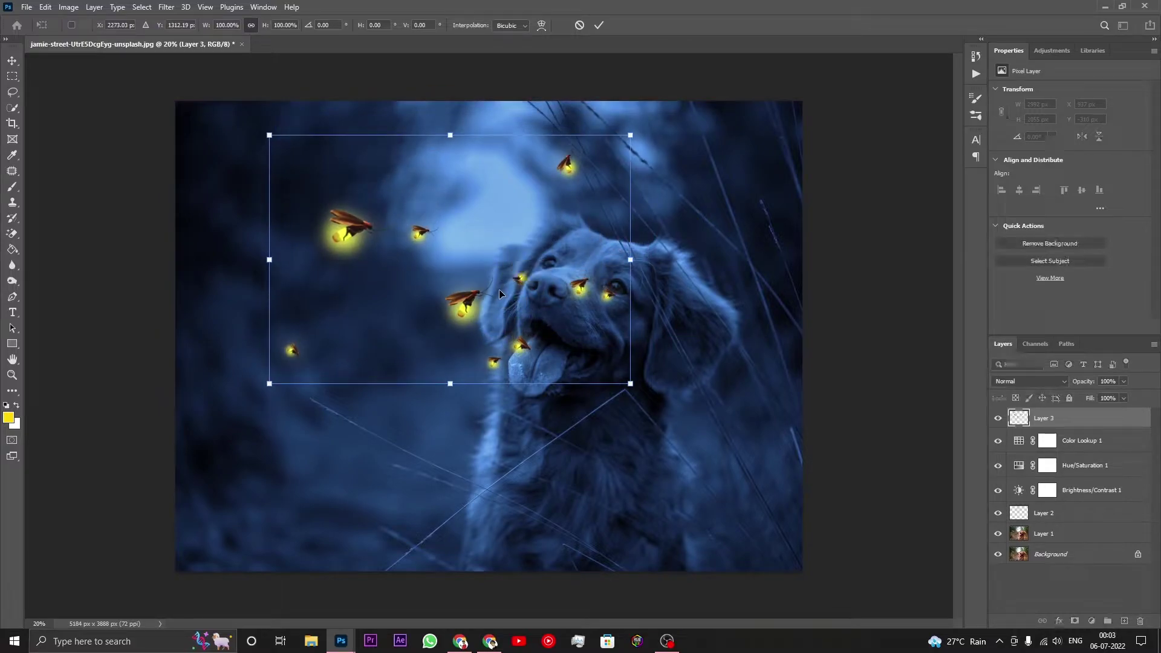
{"action": "right_click", "coordinate": [540, 290]}
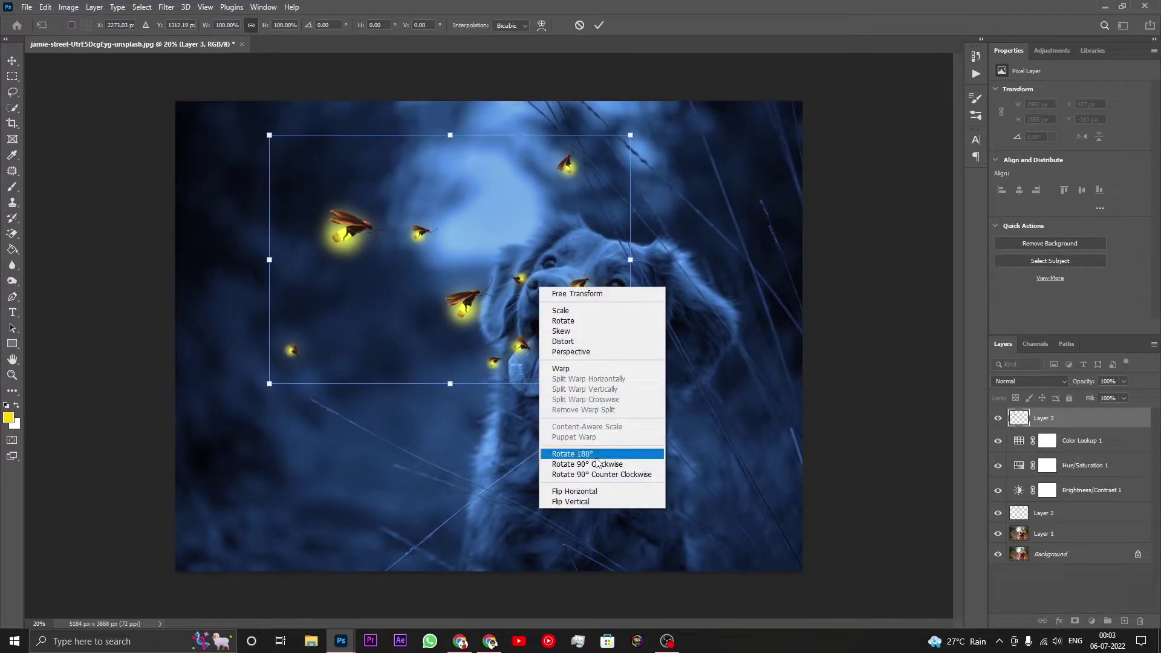
{"action": "left_click", "coordinate": [575, 491]}
{"action": "left_click_drag", "start_coordinate": [548, 321], "coordinate": [507, 284]}
{"action": "left_click_drag", "start_coordinate": [226, 102], "coordinate": [248, 114]}
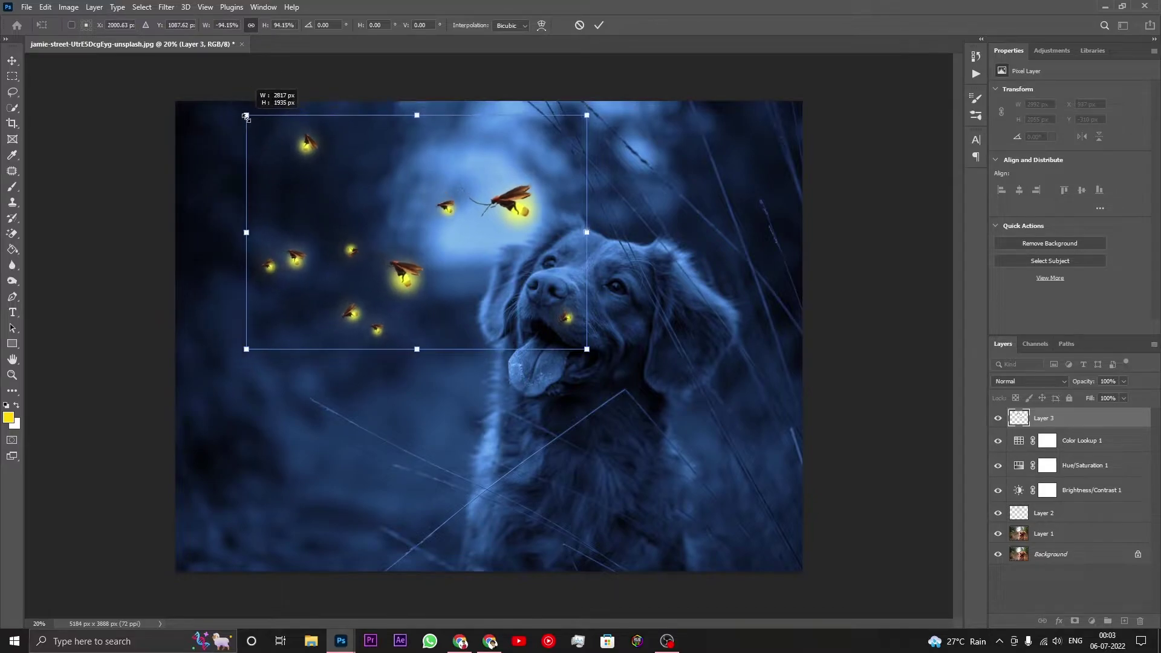
{"action": "left_click_drag", "start_coordinate": [331, 151], "coordinate": [326, 151]}
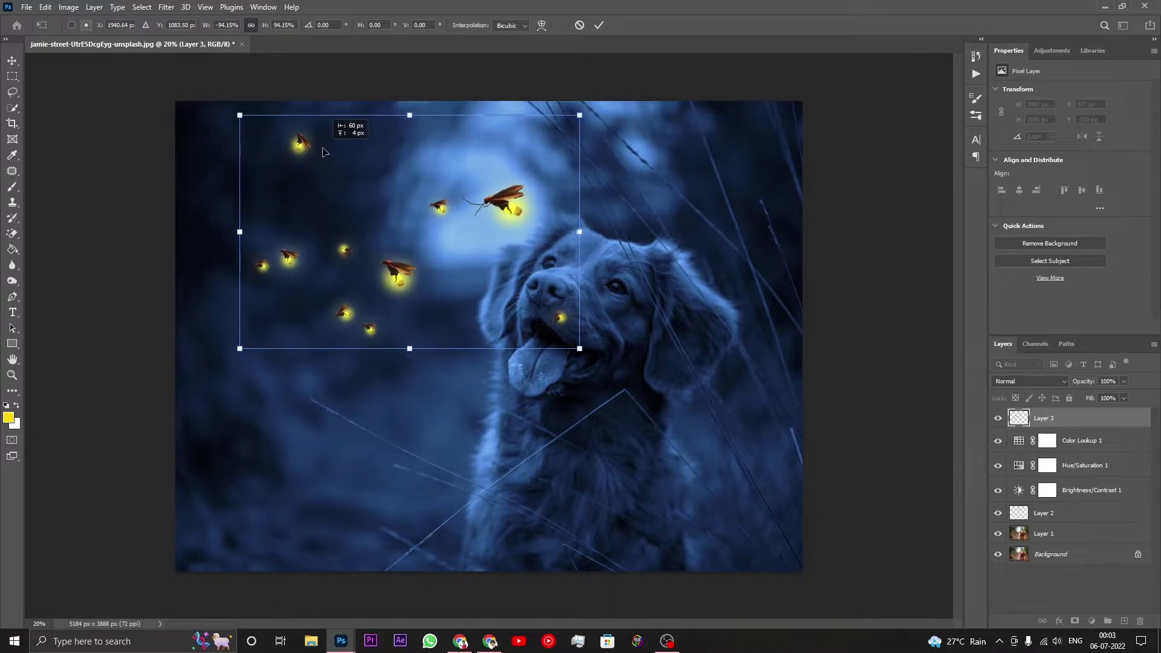
{"action": "left_click_drag", "start_coordinate": [323, 152], "coordinate": [323, 152]}
{"action": "key", "text": "Return"}
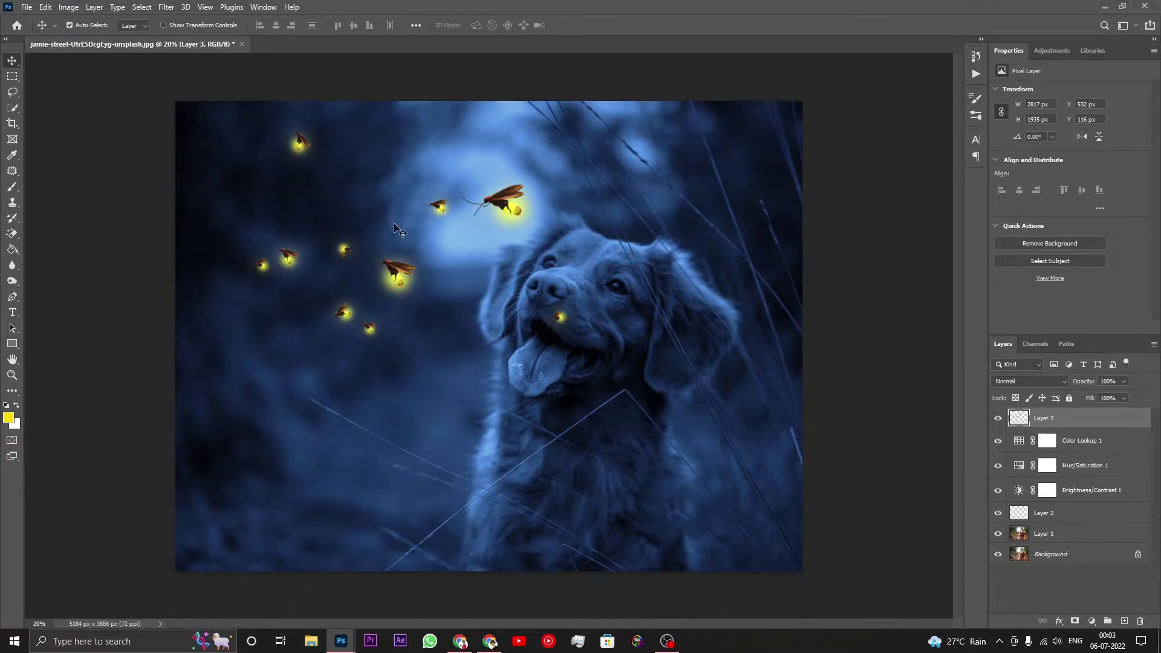
Add new Layer 4 and set an orange ffa405 foreground colour for the Brush
{"action": "left_click", "coordinate": [1125, 622]}
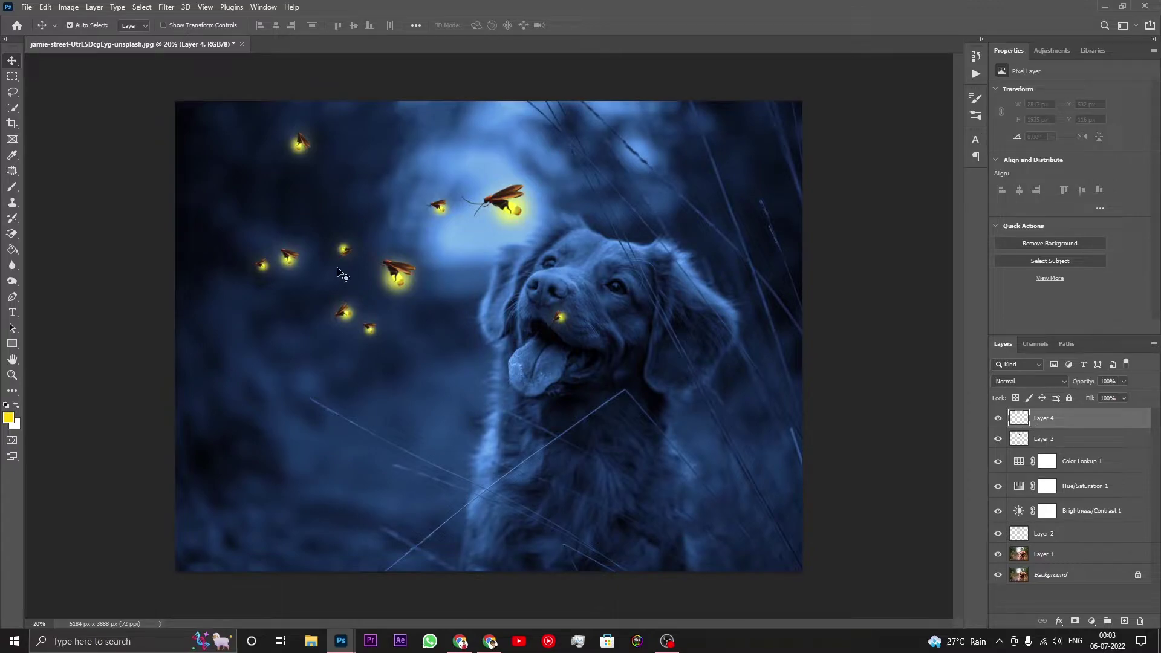
{"action": "left_click", "coordinate": [11, 187]}
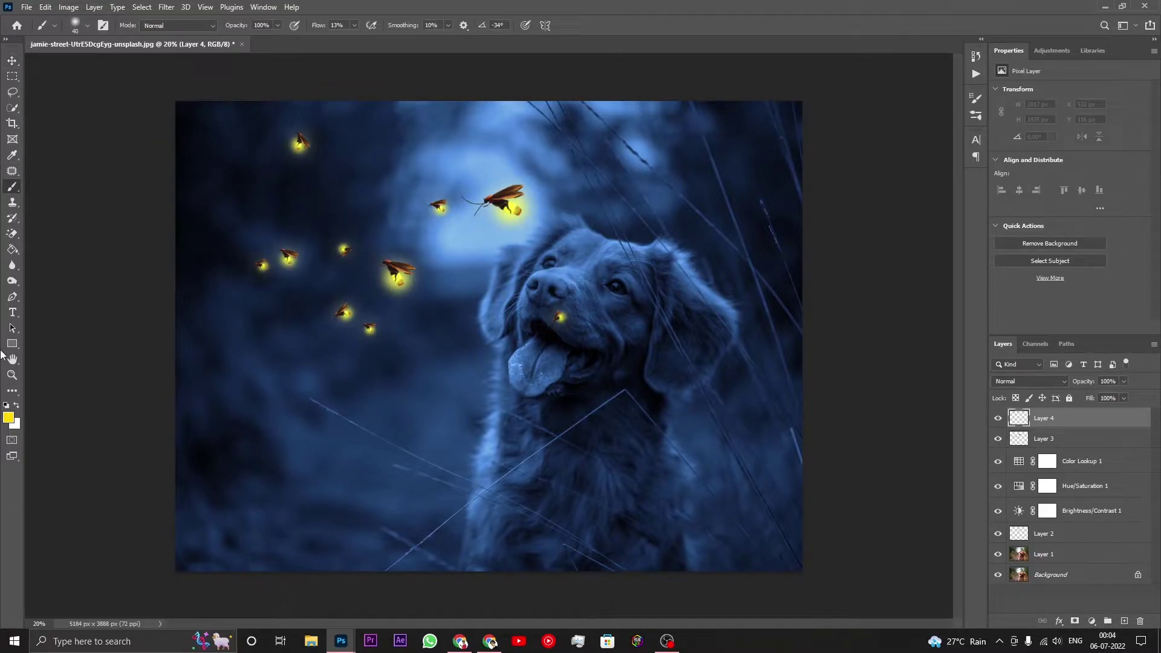
{"action": "left_click", "coordinate": [8, 417]}
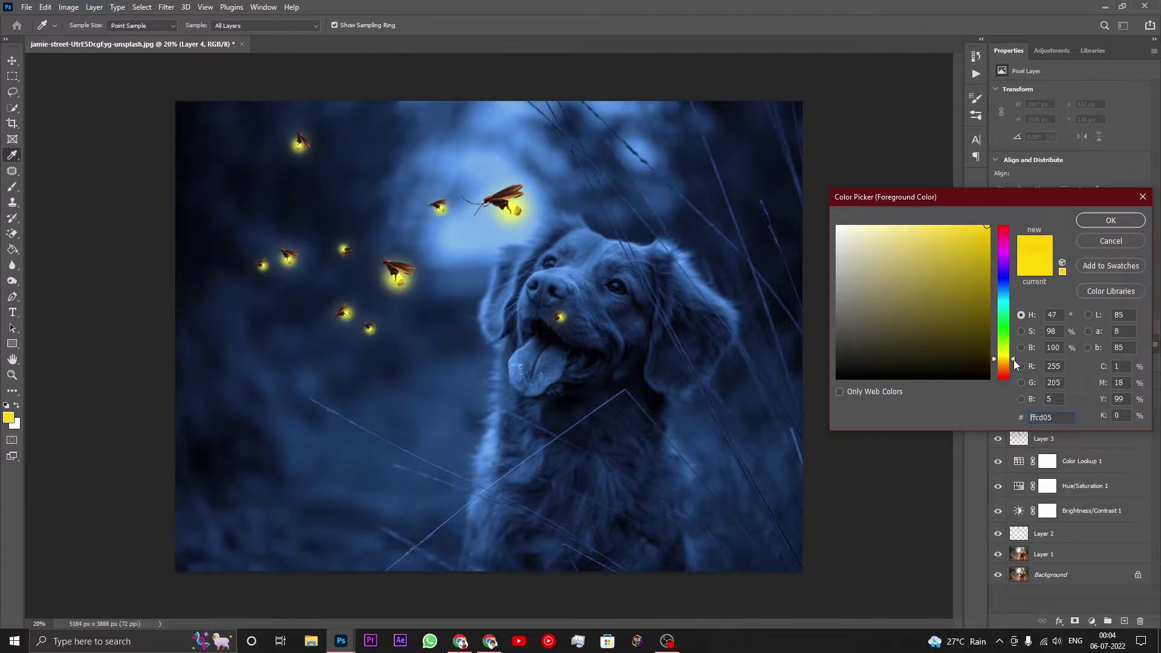
{"action": "left_click_drag", "start_coordinate": [1014, 361], "coordinate": [1014, 363]}
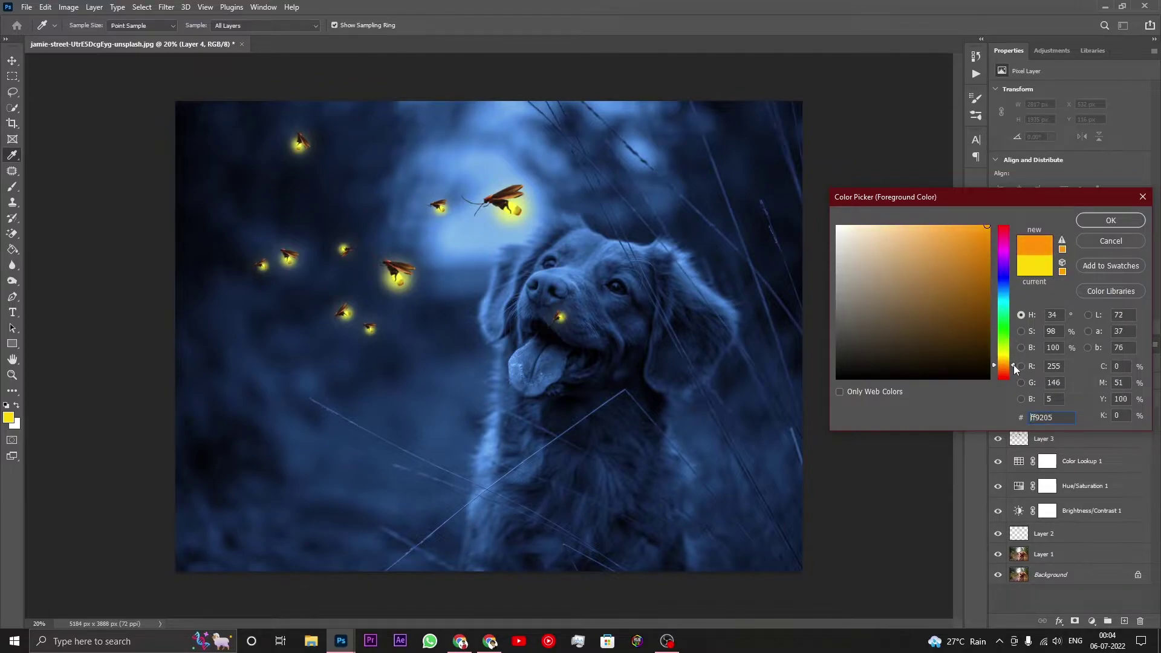
{"action": "left_click", "coordinate": [1113, 221]}
Set the soft brush size to about 322 px and flow to 100%
{"action": "scroll", "coordinate": [473, 225], "scroll_direction": "up", "scroll_amount": 1}
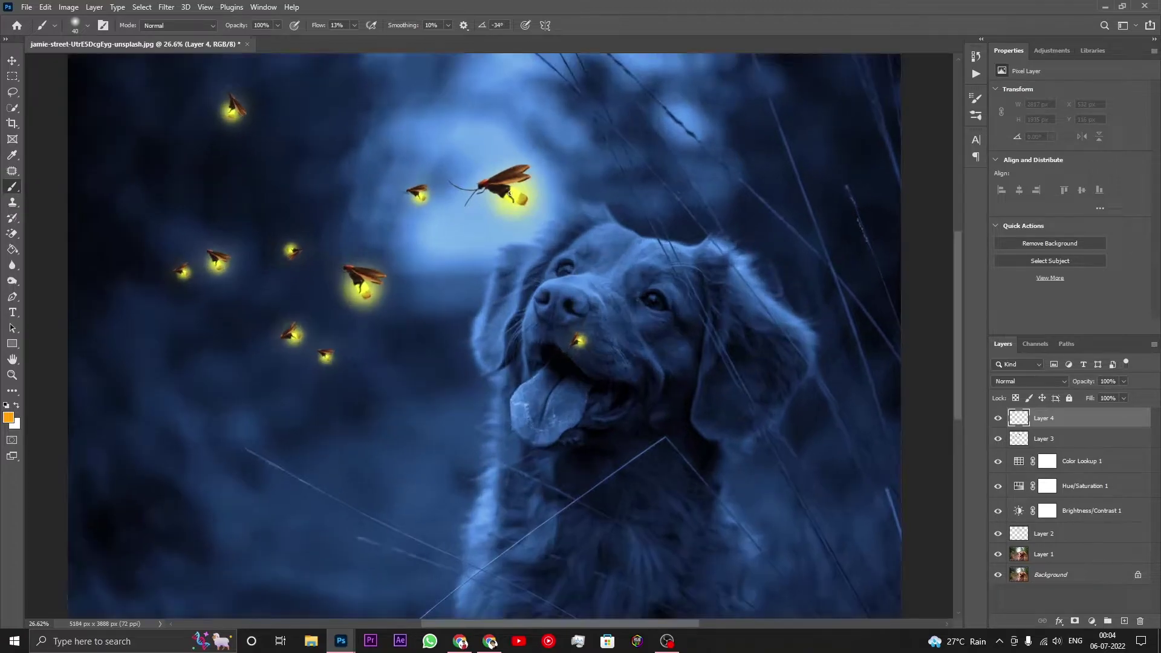
{"action": "scroll", "coordinate": [508, 209], "scroll_direction": "up", "scroll_amount": 1}
{"action": "right_click", "coordinate": [542, 194]}
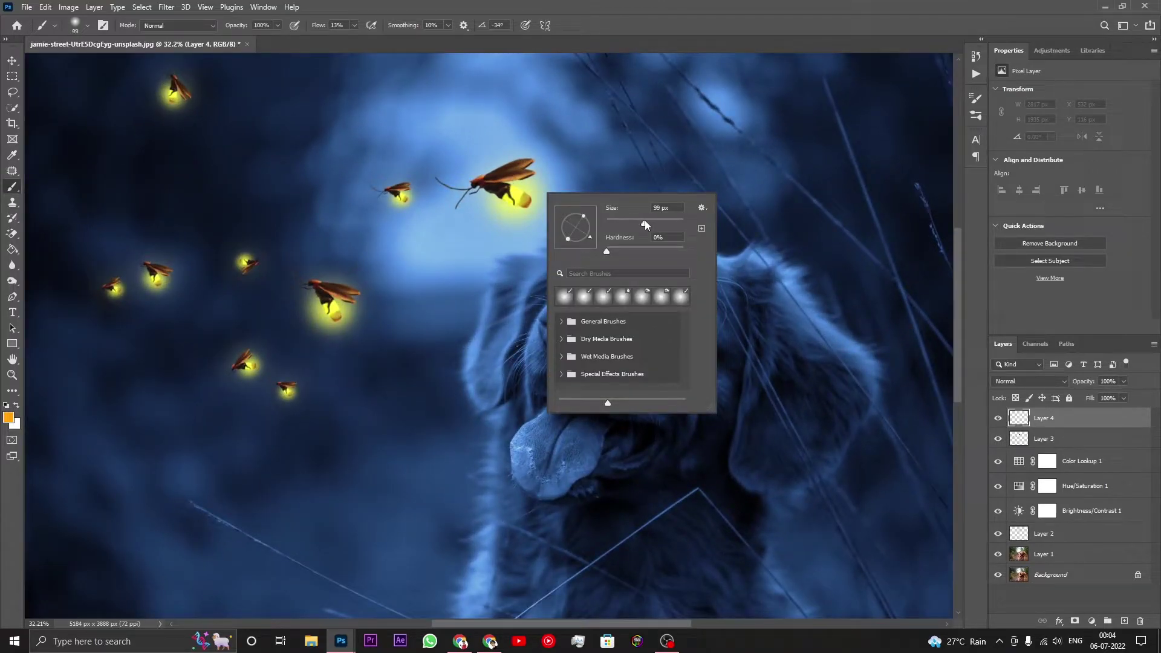
{"action": "left_click", "coordinate": [652, 223]}
{"action": "left_click_drag", "start_coordinate": [662, 225], "coordinate": [669, 224]}
{"action": "key", "text": "Return"}
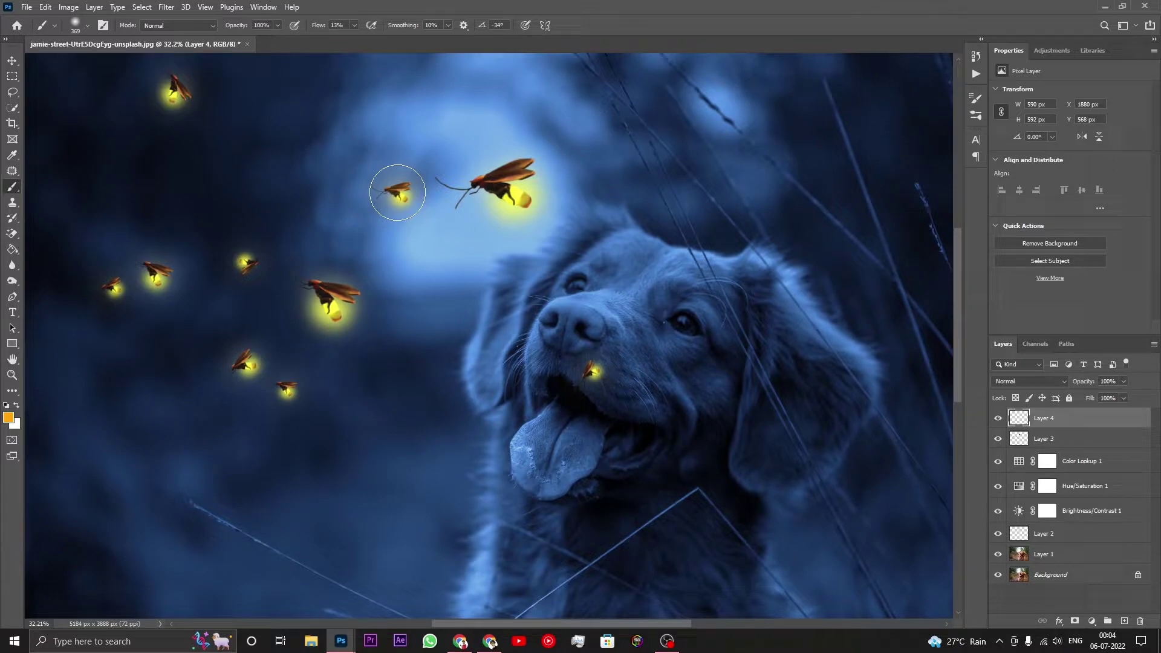
{"action": "left_click", "coordinate": [354, 24]}
{"action": "left_click_drag", "start_coordinate": [358, 38], "coordinate": [402, 39]}
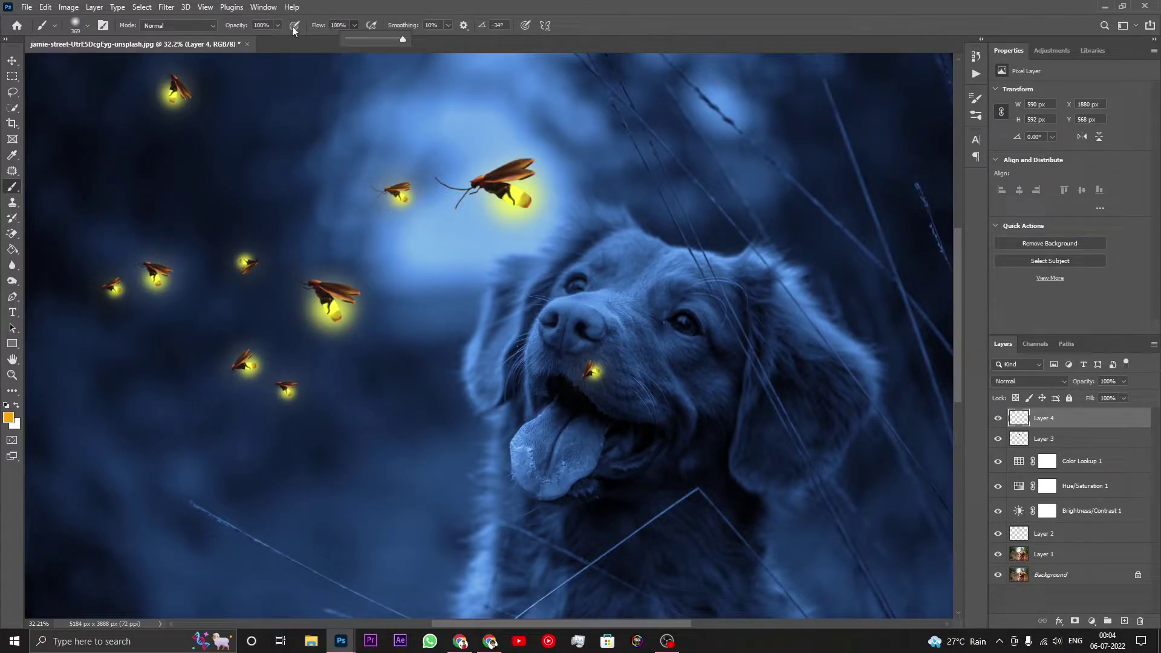
Dab orange glows over the scattered fireflies and at the dog's mouth
{"action": "left_click", "coordinate": [399, 193]}
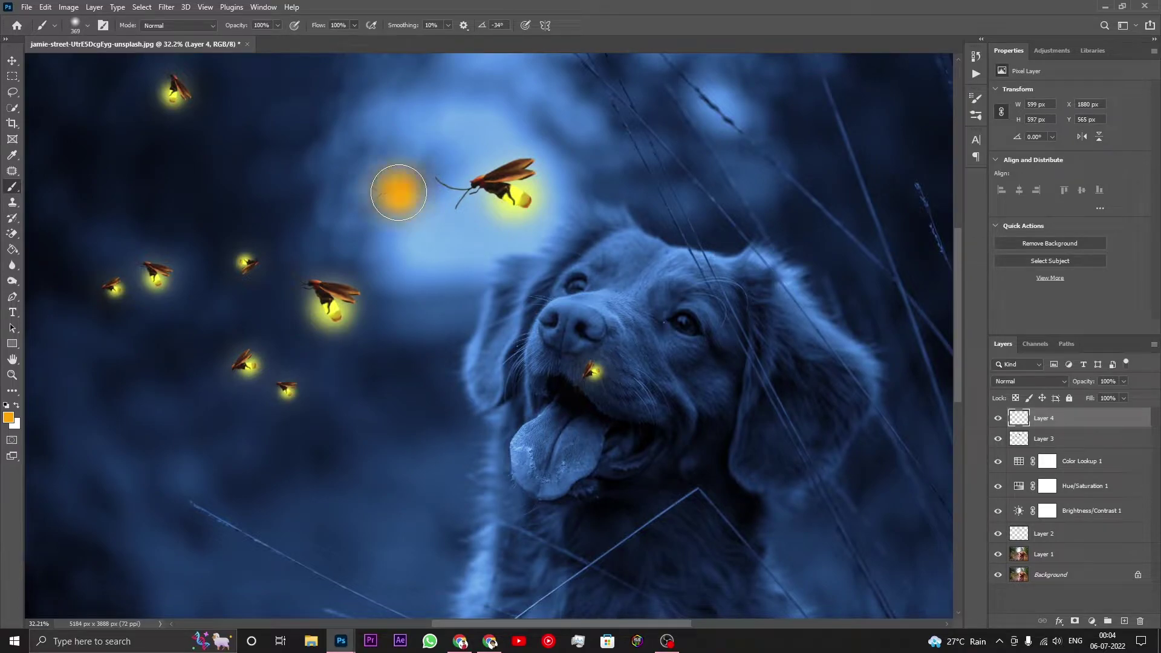
{"action": "left_click", "coordinate": [329, 301]}
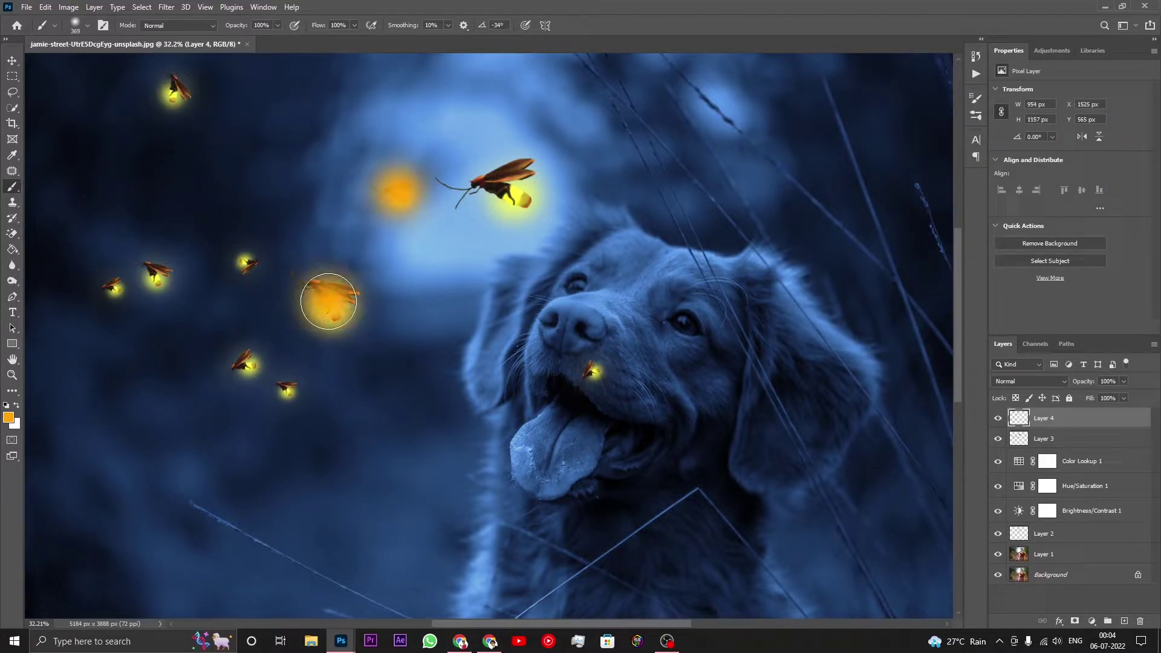
{"action": "left_click", "coordinate": [245, 364]}
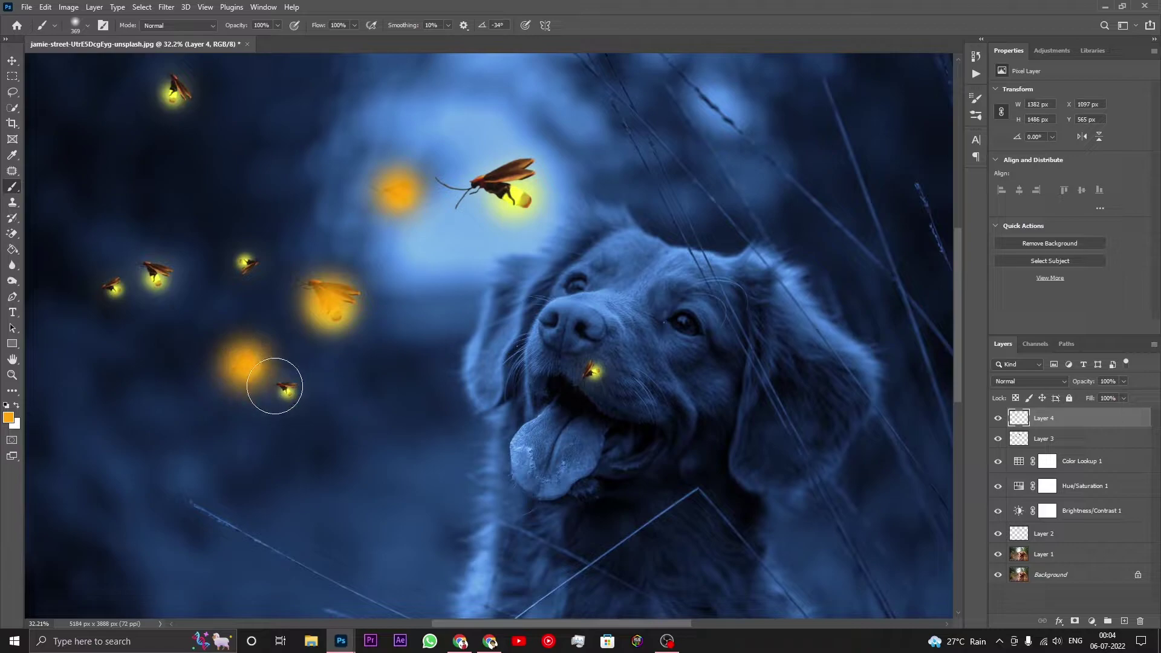
{"action": "left_click", "coordinate": [287, 388]}
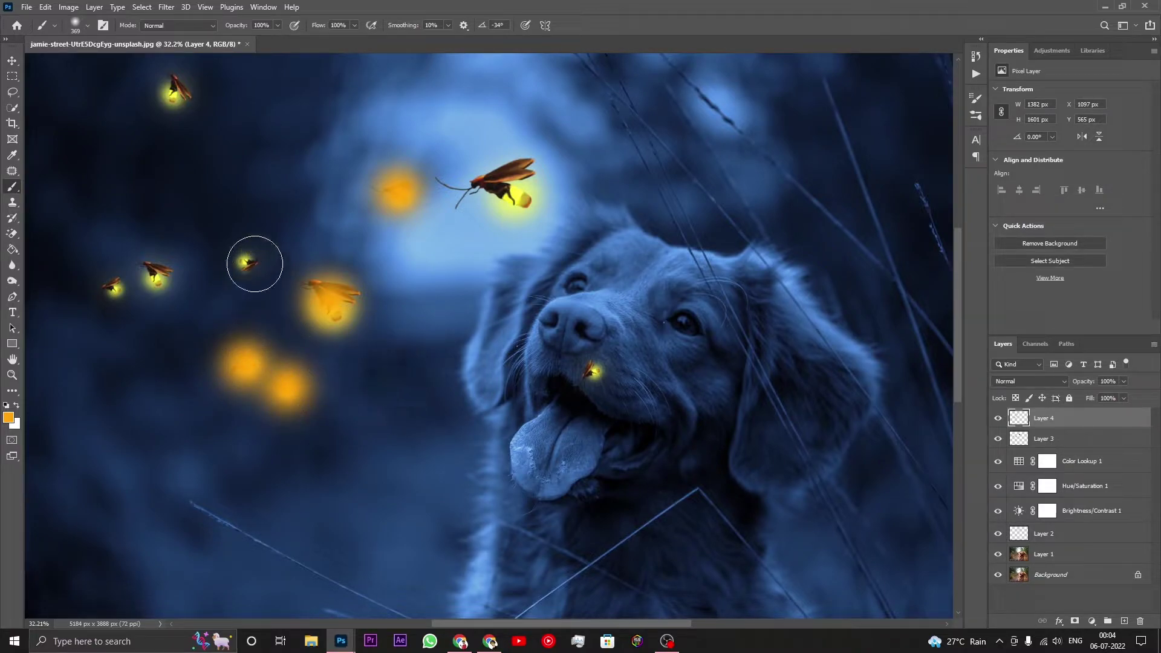
{"action": "left_click", "coordinate": [249, 261]}
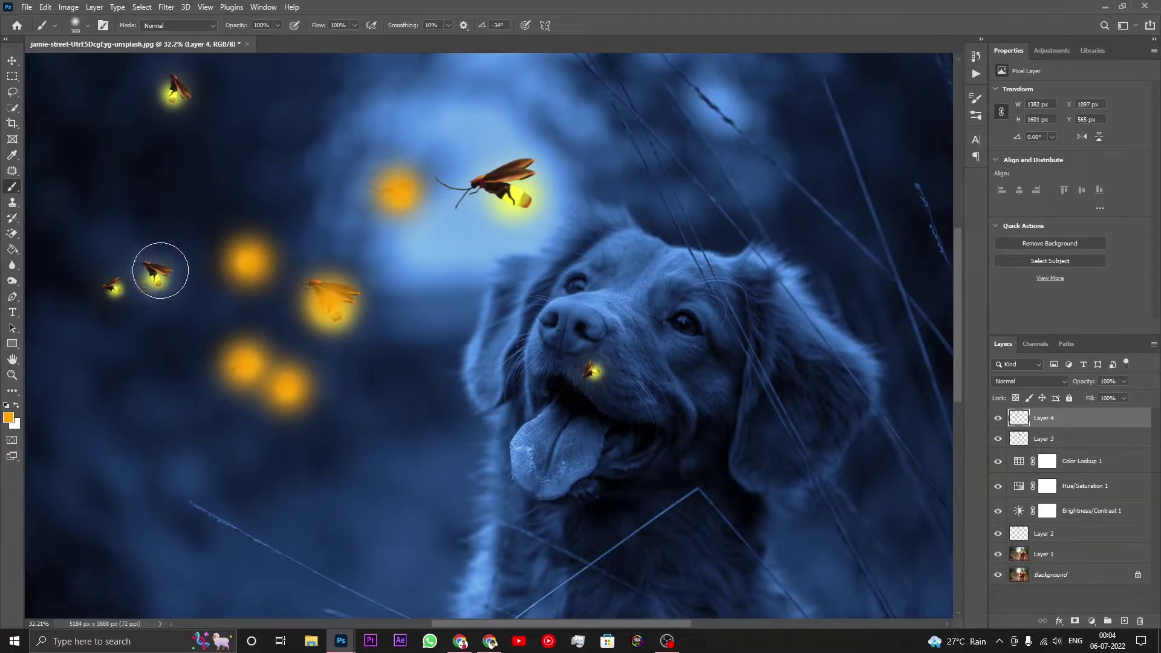
{"action": "left_click", "coordinate": [158, 270]}
{"action": "left_click", "coordinate": [110, 290]}
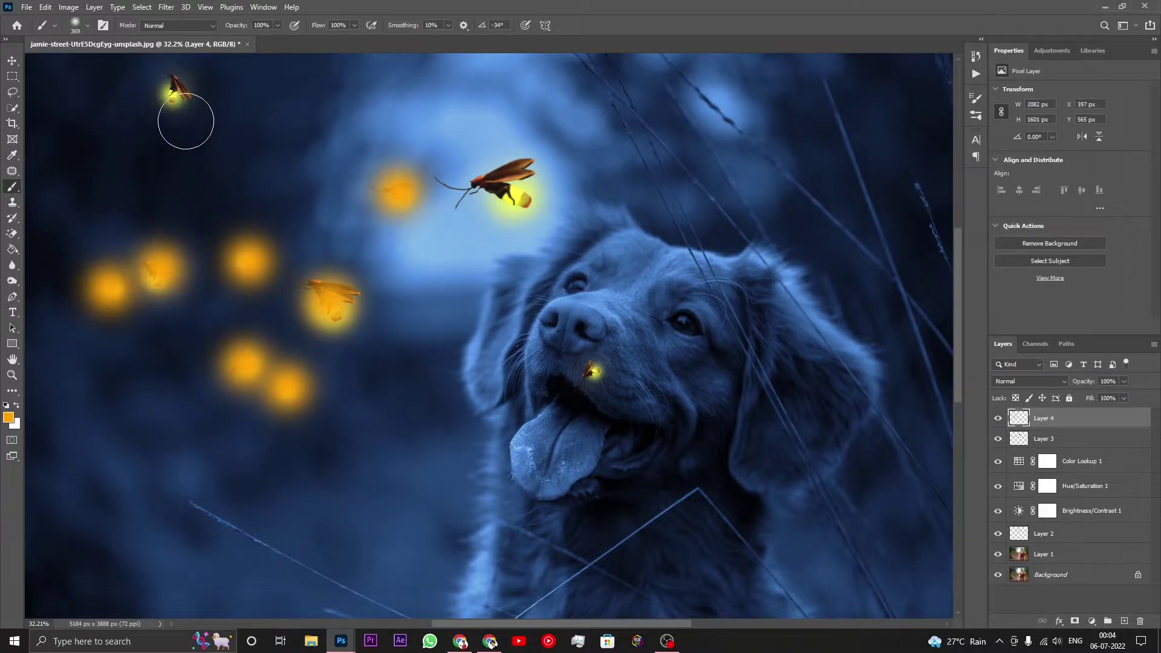
{"action": "left_click", "coordinate": [173, 92]}
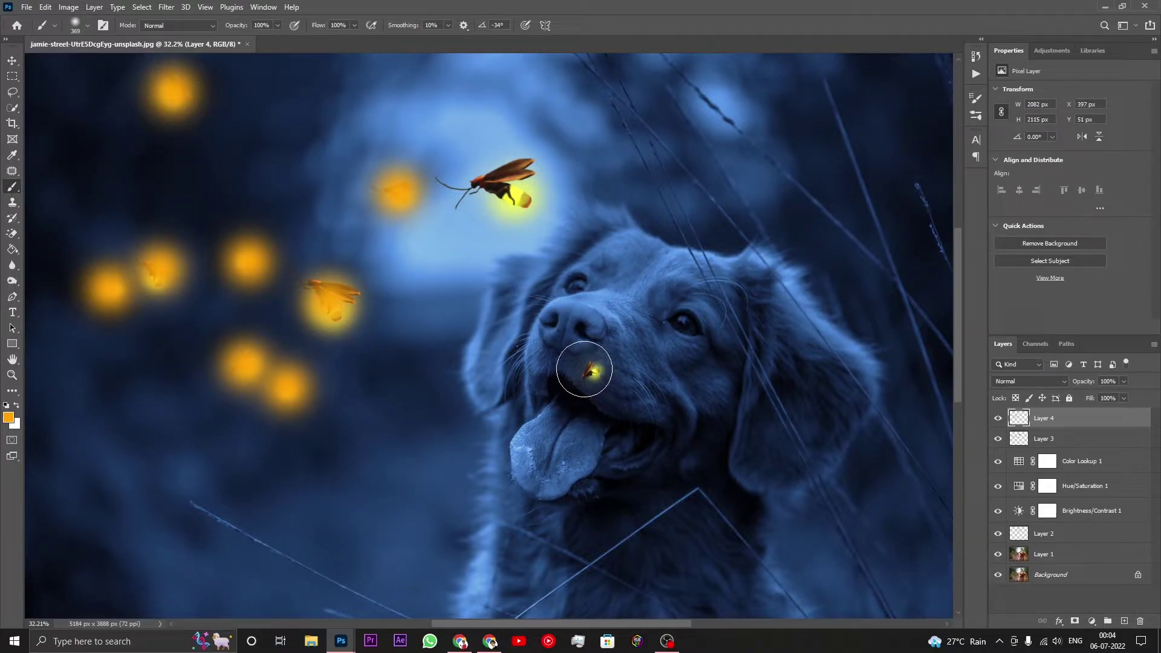
{"action": "left_click", "coordinate": [593, 370]}
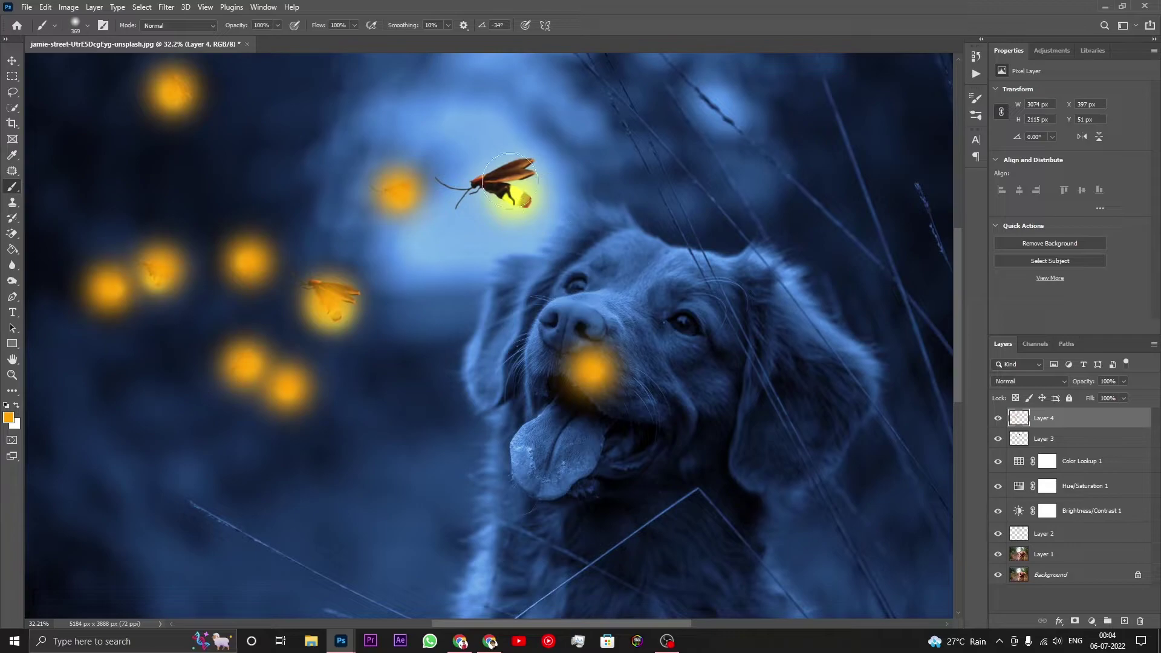
Resize the brush, glow the large top firefly, and move Layer 4 below Layer 3
{"action": "right_click", "coordinate": [497, 184]}
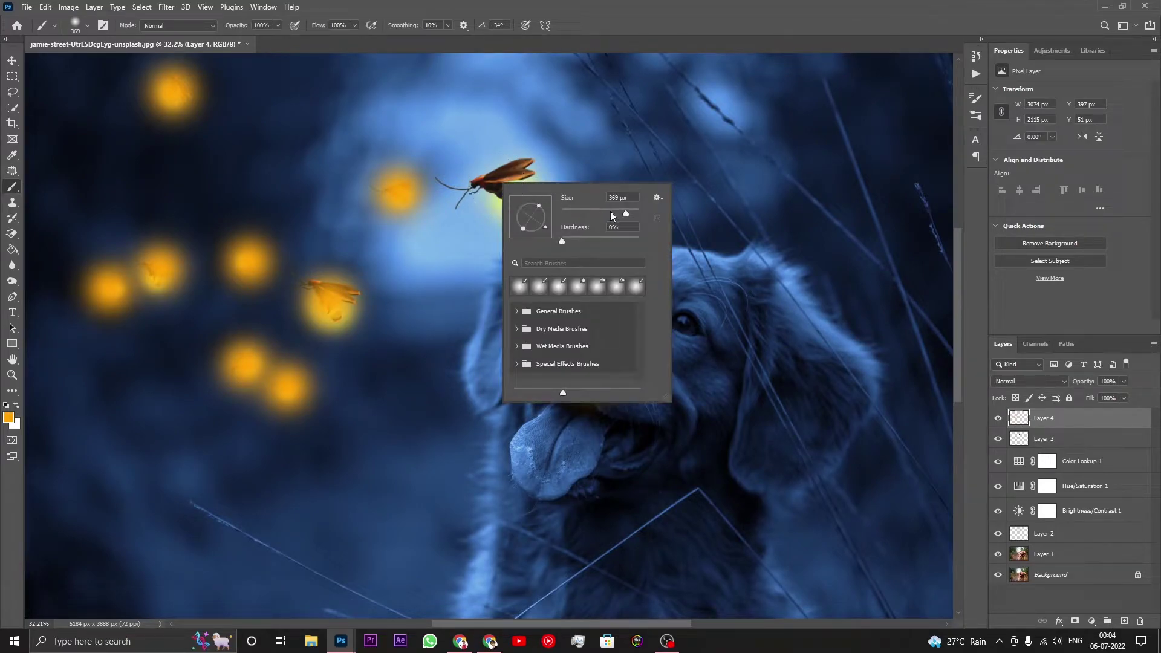
{"action": "left_click_drag", "start_coordinate": [633, 211], "coordinate": [631, 211]}
{"action": "left_click", "coordinate": [497, 183]}
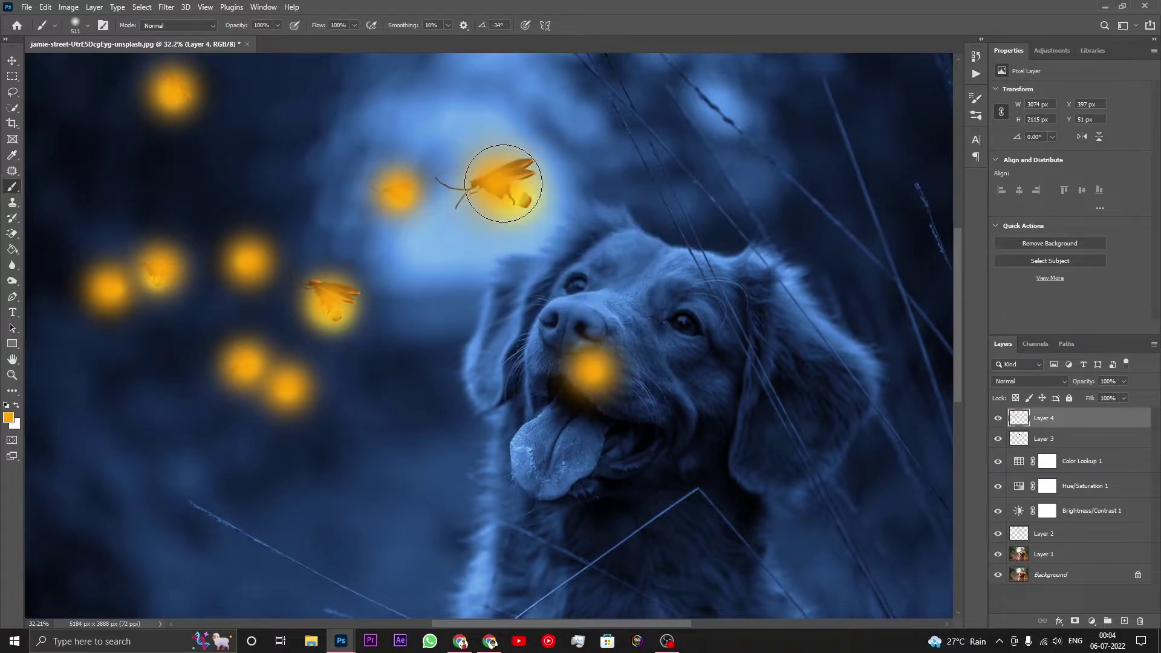
{"action": "scroll", "coordinate": [527, 194], "scroll_direction": "down", "scroll_amount": 2}
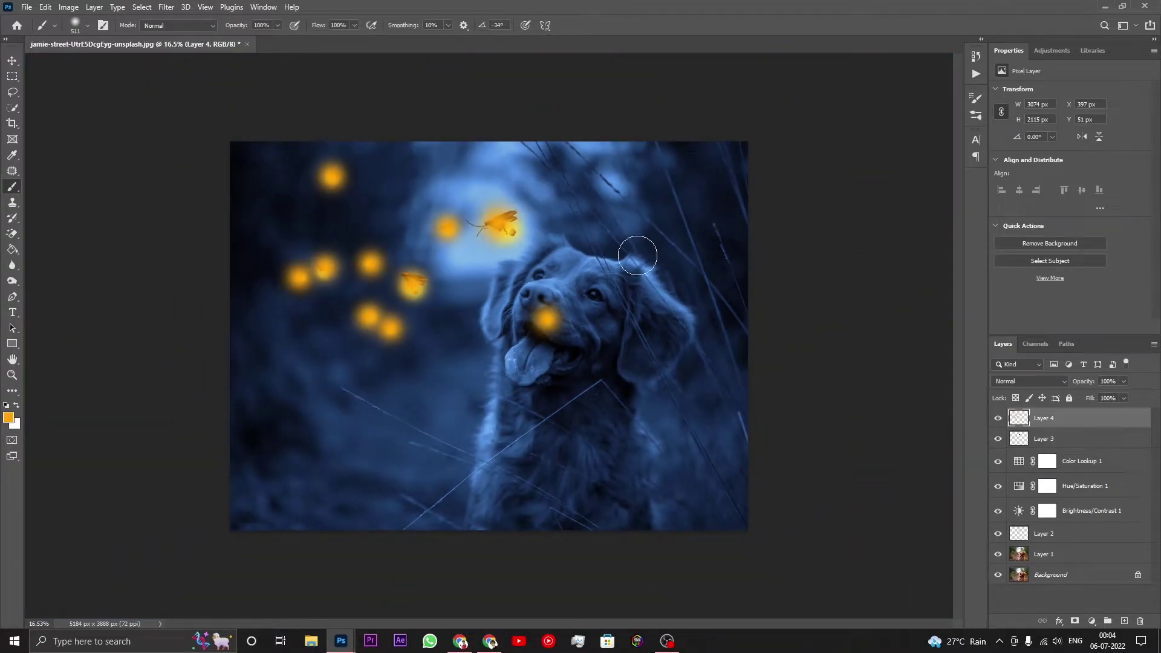
{"action": "left_click_drag", "start_coordinate": [1059, 423], "coordinate": [1058, 442]}
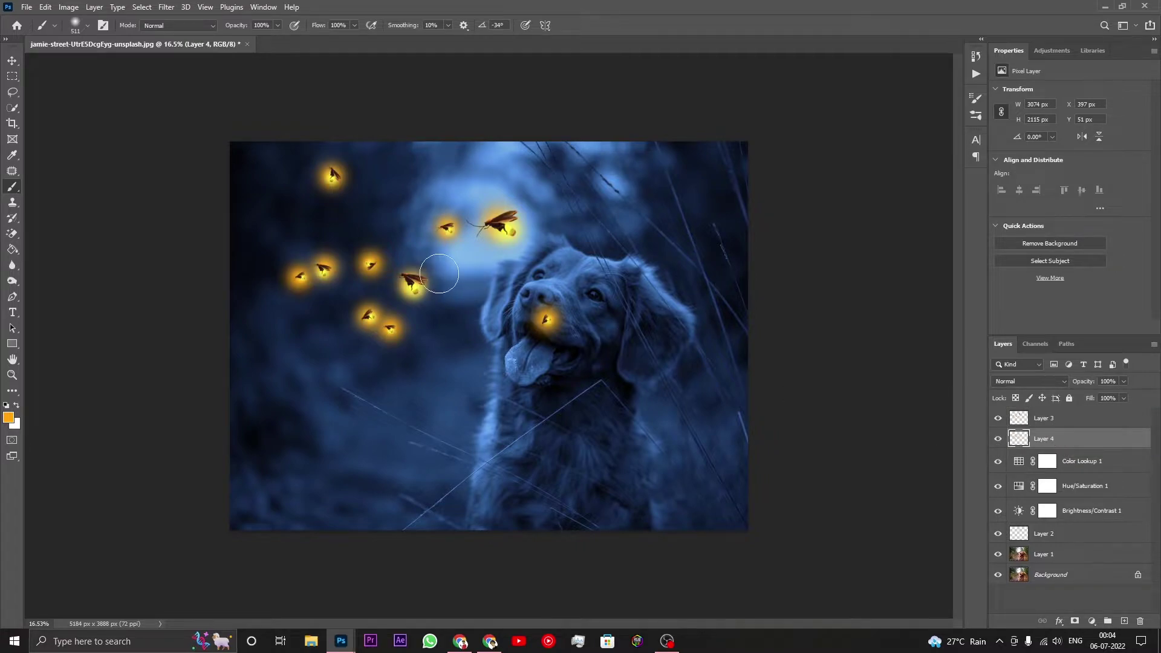
Set Layer 4's glow to Screen blend mode, comparing with and without the glow layers
{"action": "left_click", "coordinate": [1032, 381]}
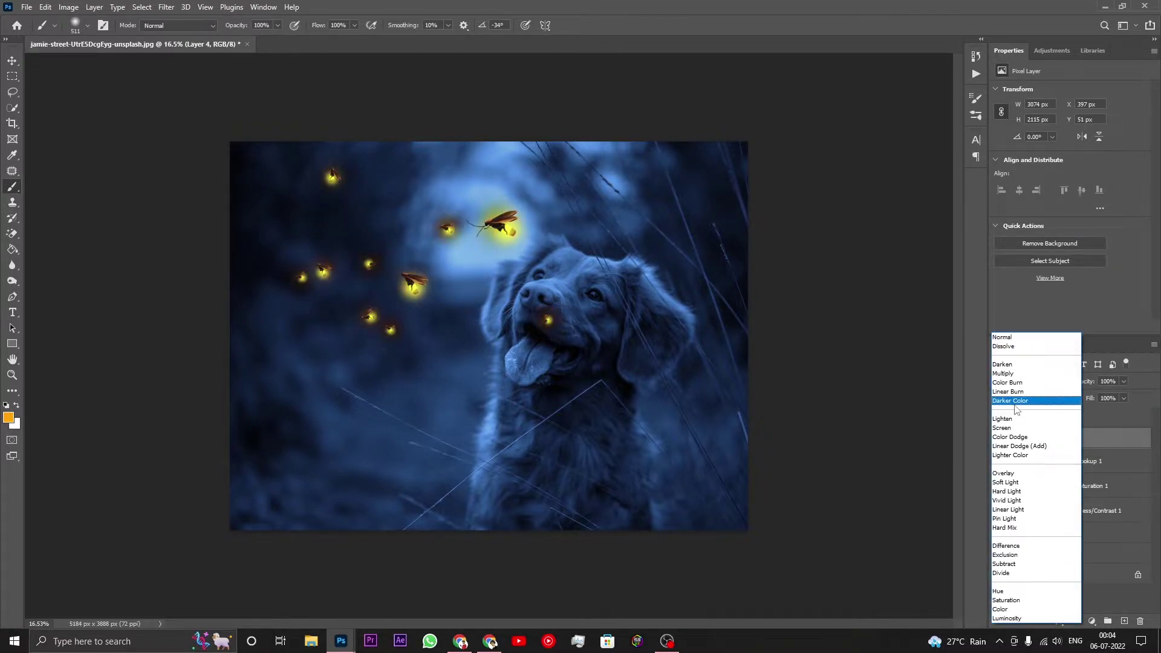
{"action": "left_click", "coordinate": [1013, 429]}
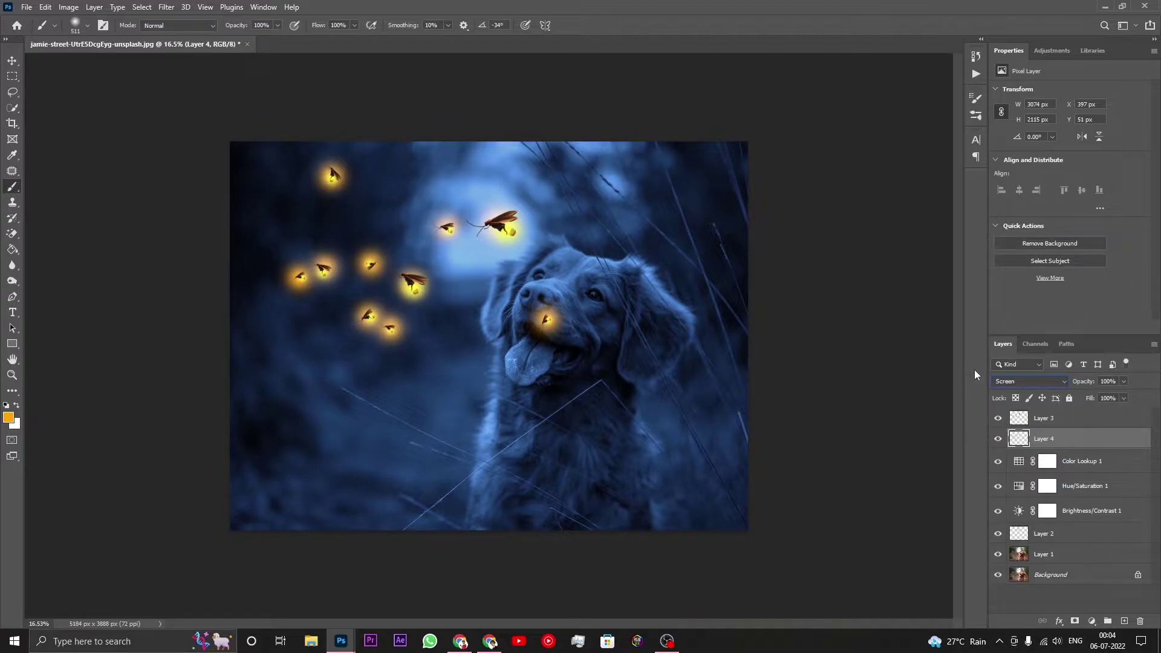
{"action": "left_click", "coordinate": [999, 418]}
{"action": "left_click", "coordinate": [999, 440]}
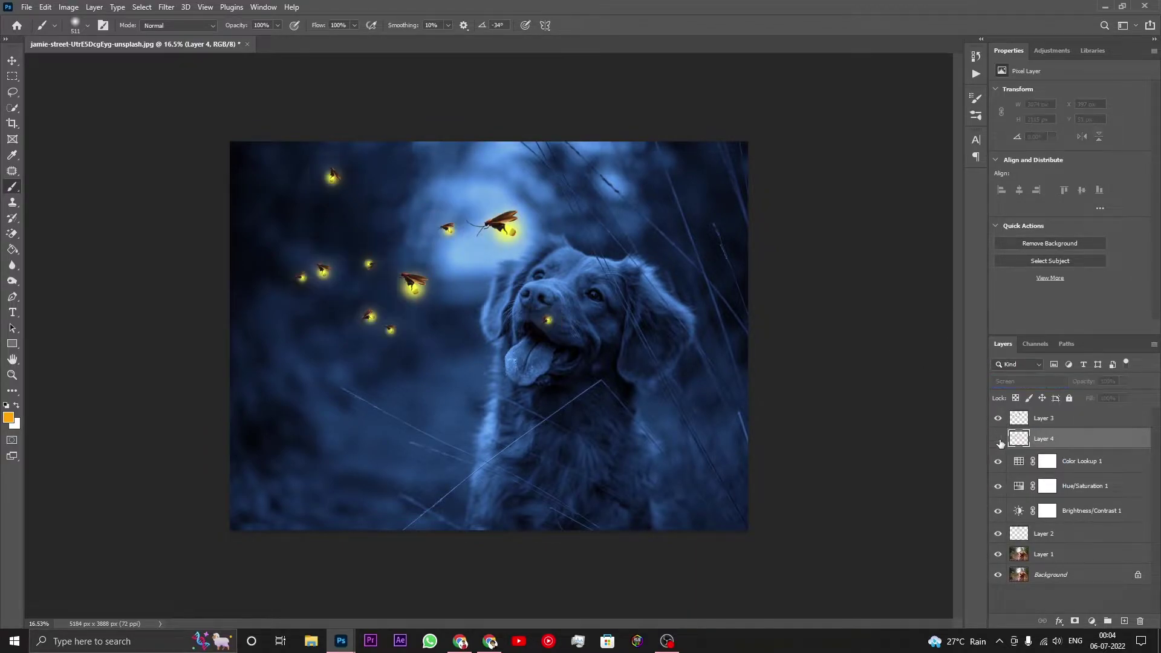
{"action": "scroll", "coordinate": [511, 276], "scroll_direction": "up", "scroll_amount": 2}
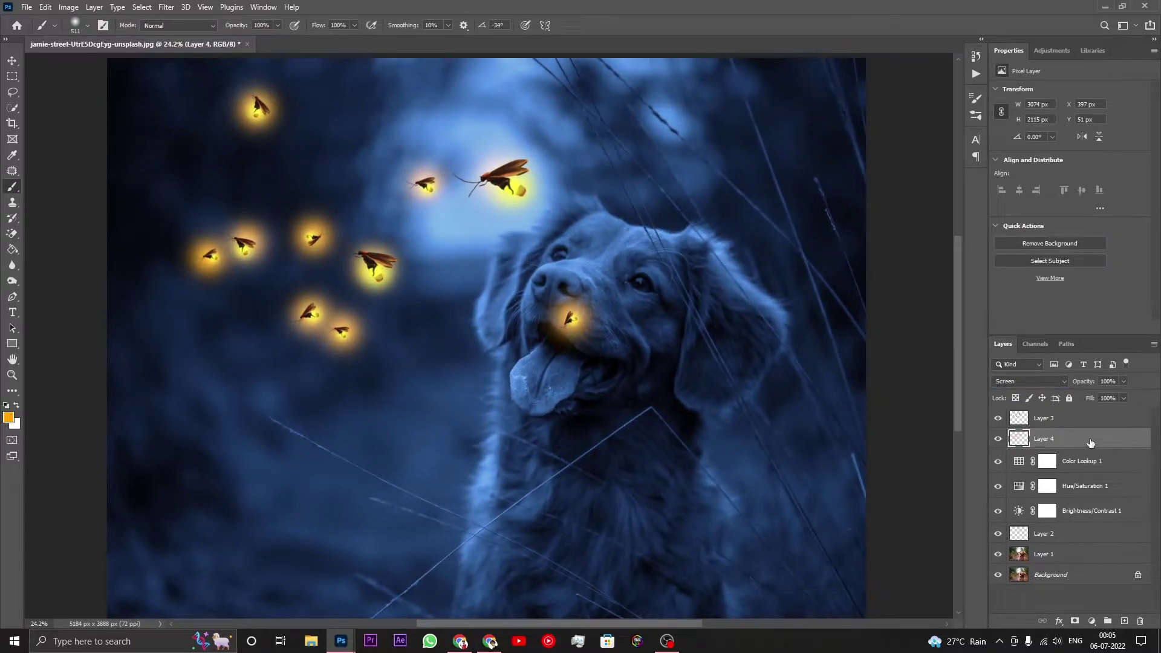
Duplicate Layer 4, move the copy to the top at about 40% opacity, and reselect Layer 4
{"action": "key", "text": "ctrl+j"}
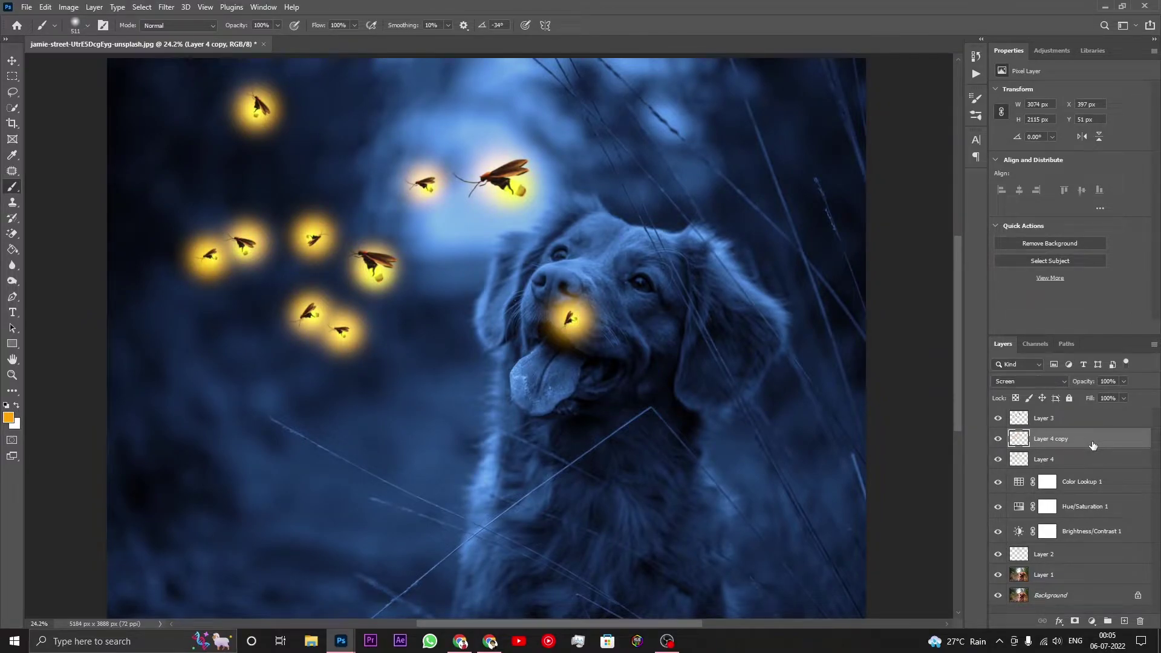
{"action": "left_click_drag", "start_coordinate": [1093, 445], "coordinate": [1087, 413]}
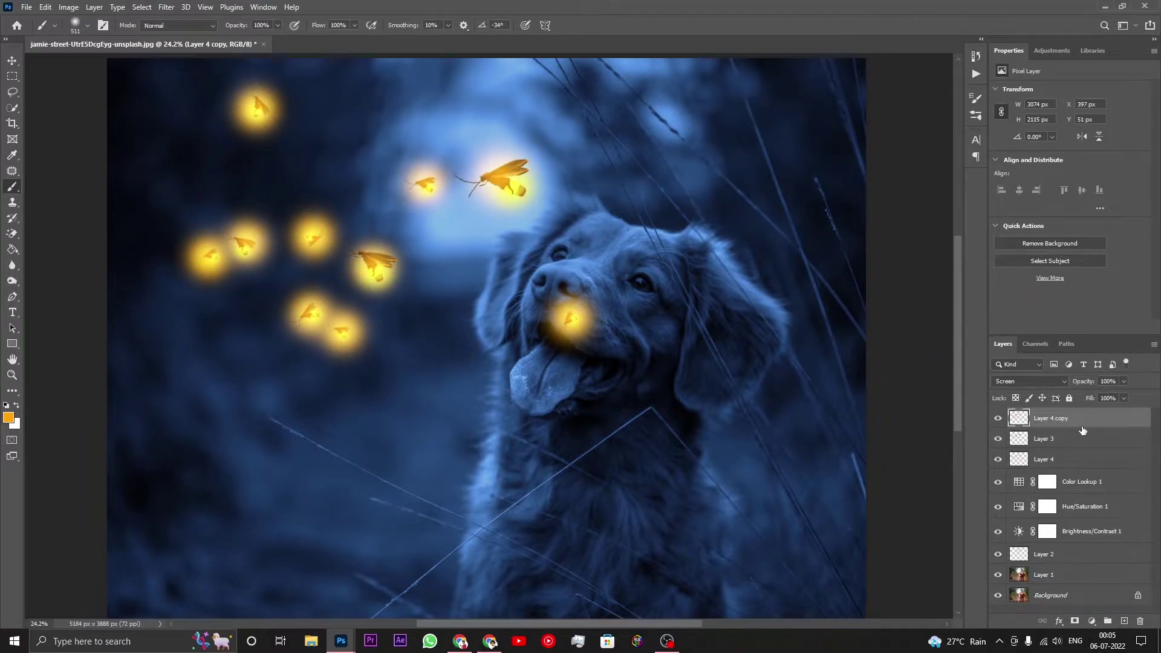
{"action": "left_click", "coordinate": [1125, 382]}
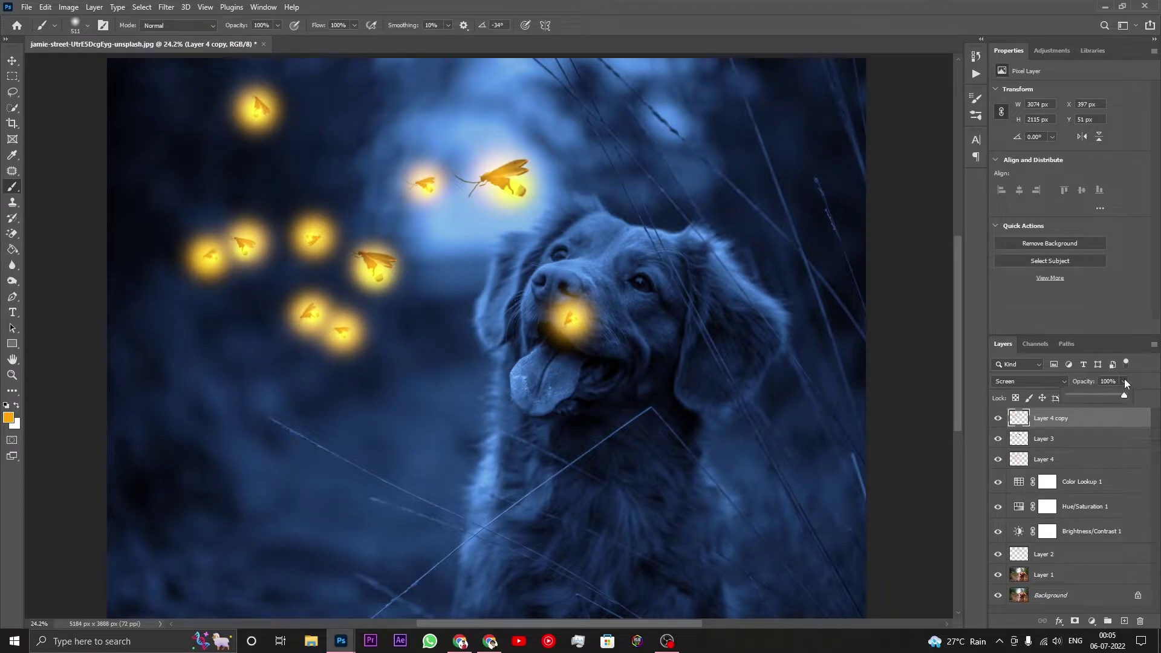
{"action": "left_click", "coordinate": [1094, 397]}
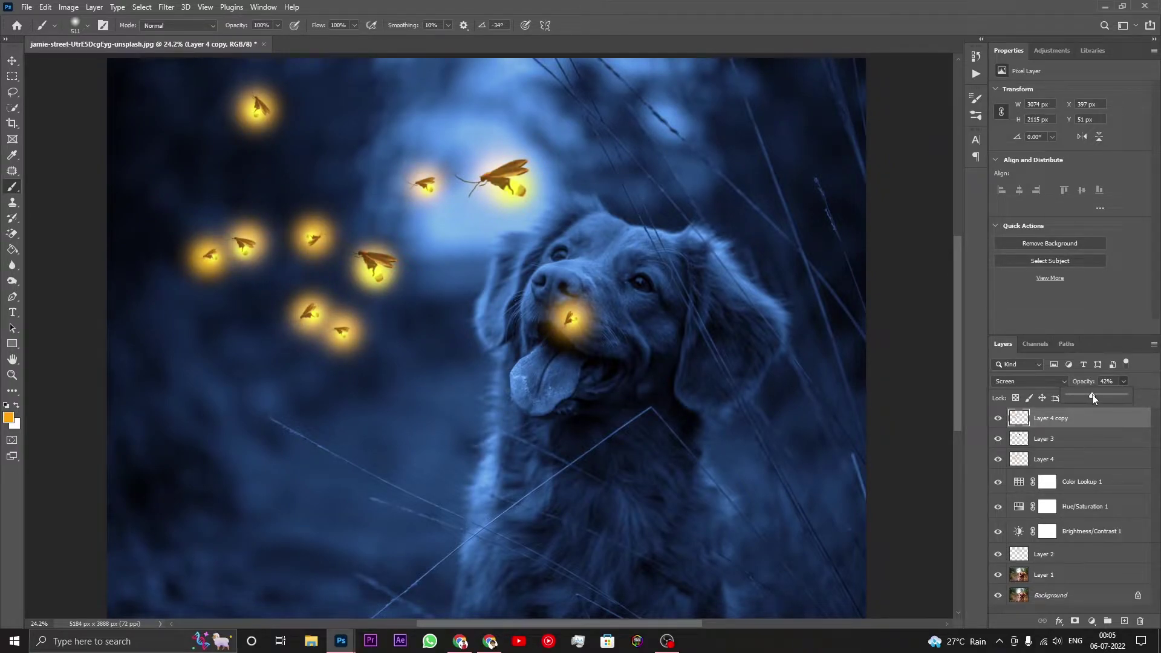
{"action": "left_click", "coordinate": [1090, 307]}
{"action": "left_click", "coordinate": [1046, 461]}
{"action": "right_click", "coordinate": [538, 264]}
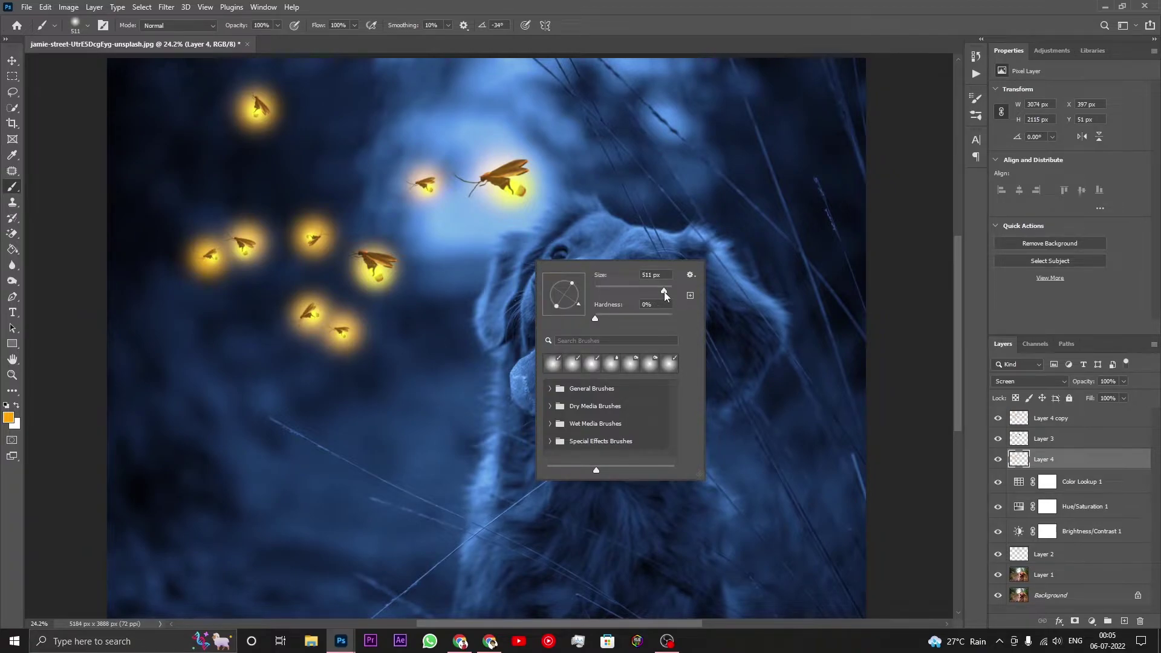
Paint a 1102 px soft glow over the large firefly above the dog's head on Layer 4
{"action": "left_click_drag", "start_coordinate": [664, 291], "coordinate": [666, 291]}
{"action": "left_click", "coordinate": [504, 180]}
{"action": "key", "text": "ctrl+minus"}
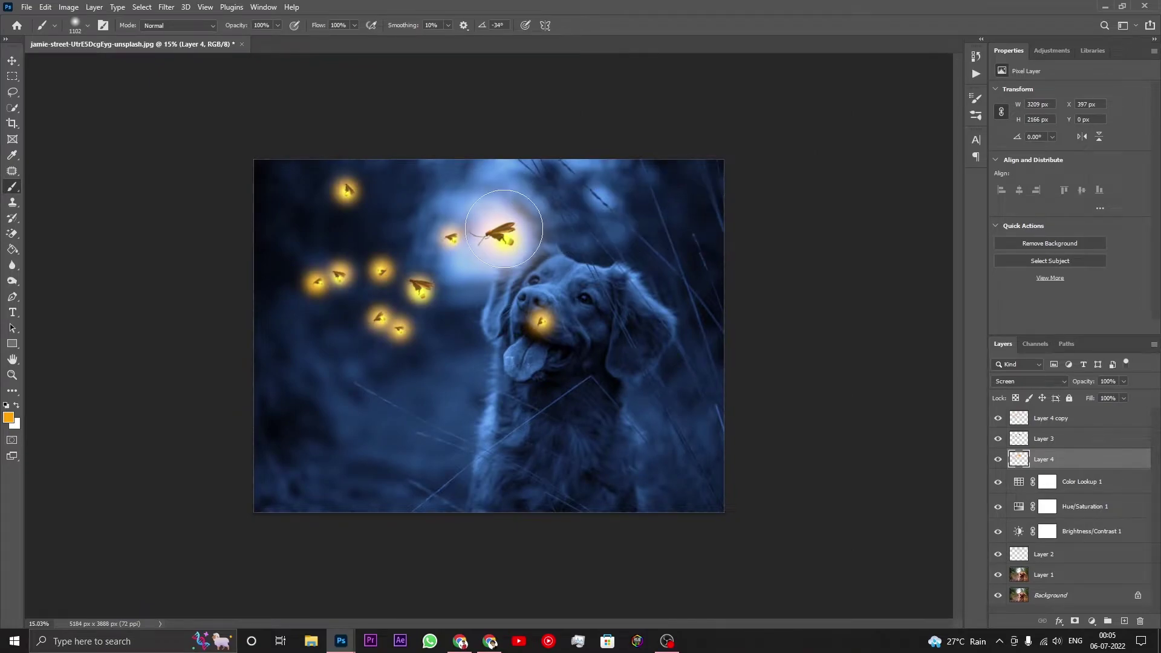
{"action": "key", "text": "ctrl+plus"}
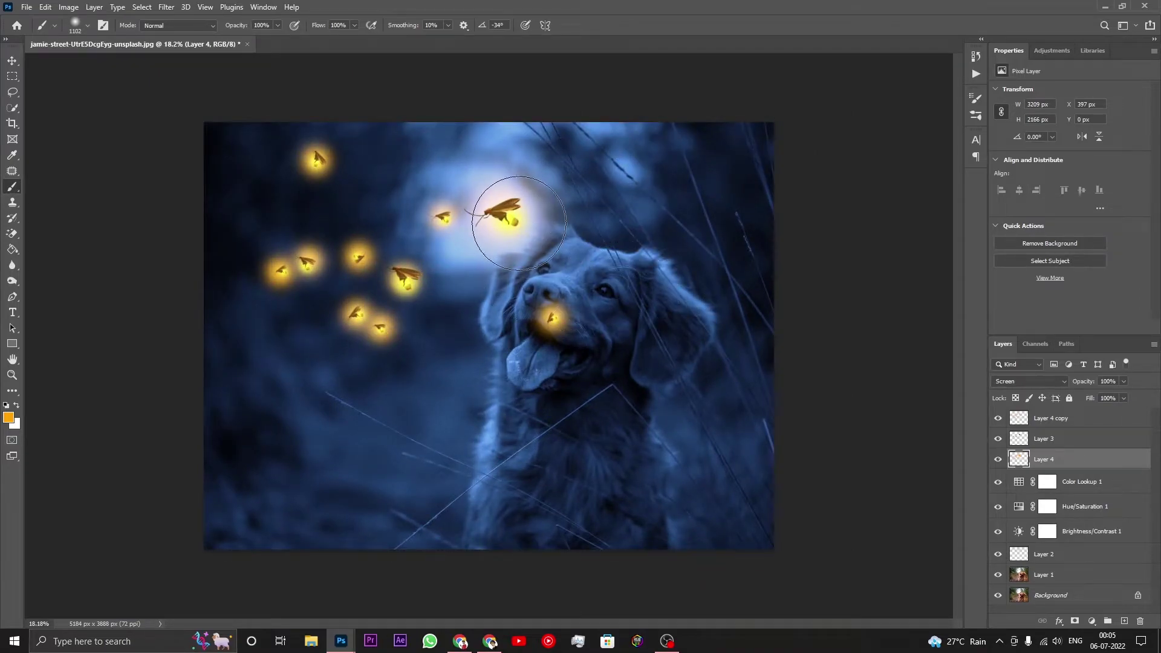
{"action": "left_click", "coordinate": [505, 208]}
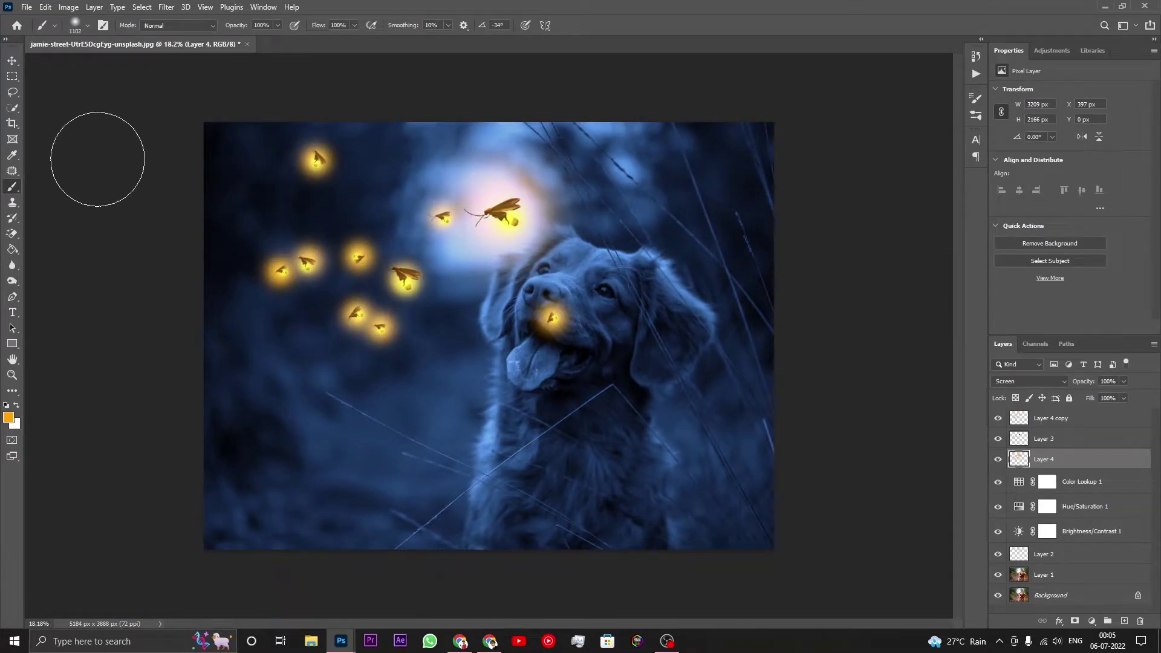
{"action": "left_click", "coordinate": [12, 60]}
{"action": "scroll", "coordinate": [526, 266], "scroll_direction": "down", "scroll_amount": 2}
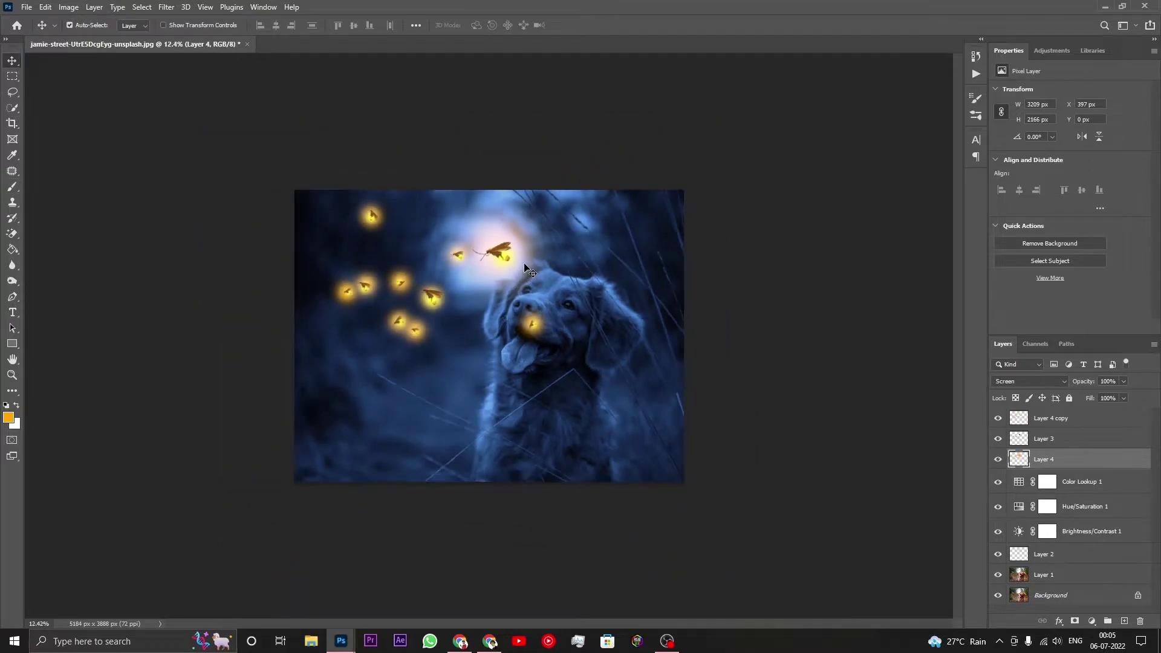
{"action": "scroll", "coordinate": [627, 270], "scroll_direction": "up", "scroll_amount": 2}
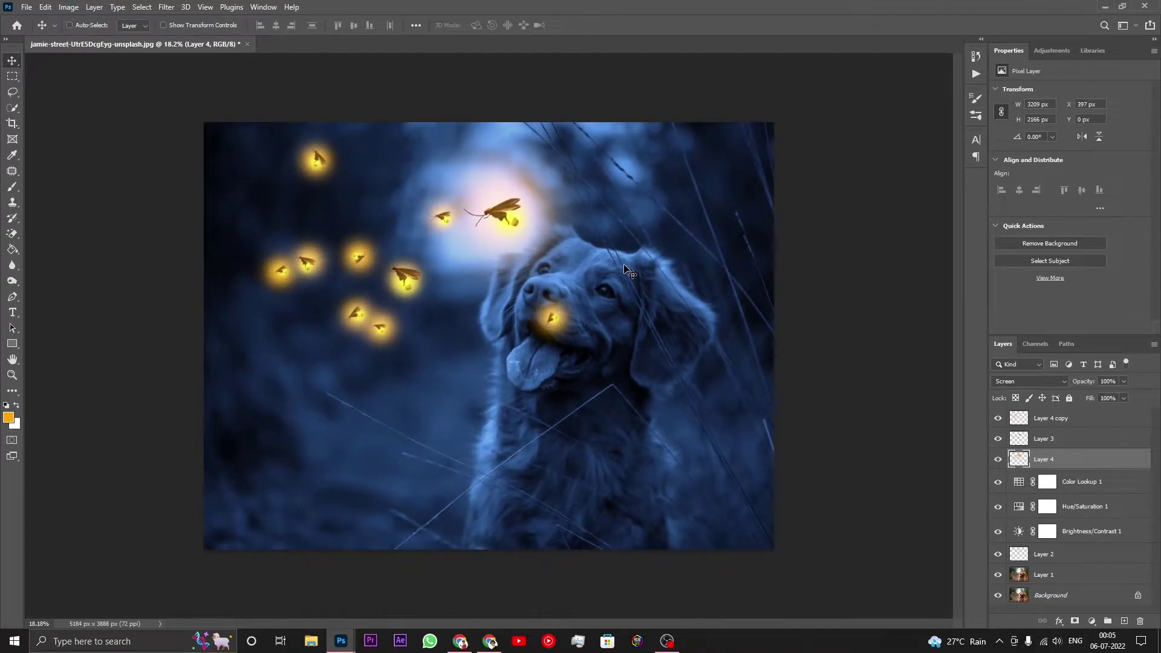
{"action": "scroll", "coordinate": [700, 260], "scroll_direction": "down", "scroll_amount": 2}
{"action": "scroll", "coordinate": [823, 271], "scroll_direction": "up", "scroll_amount": 2}
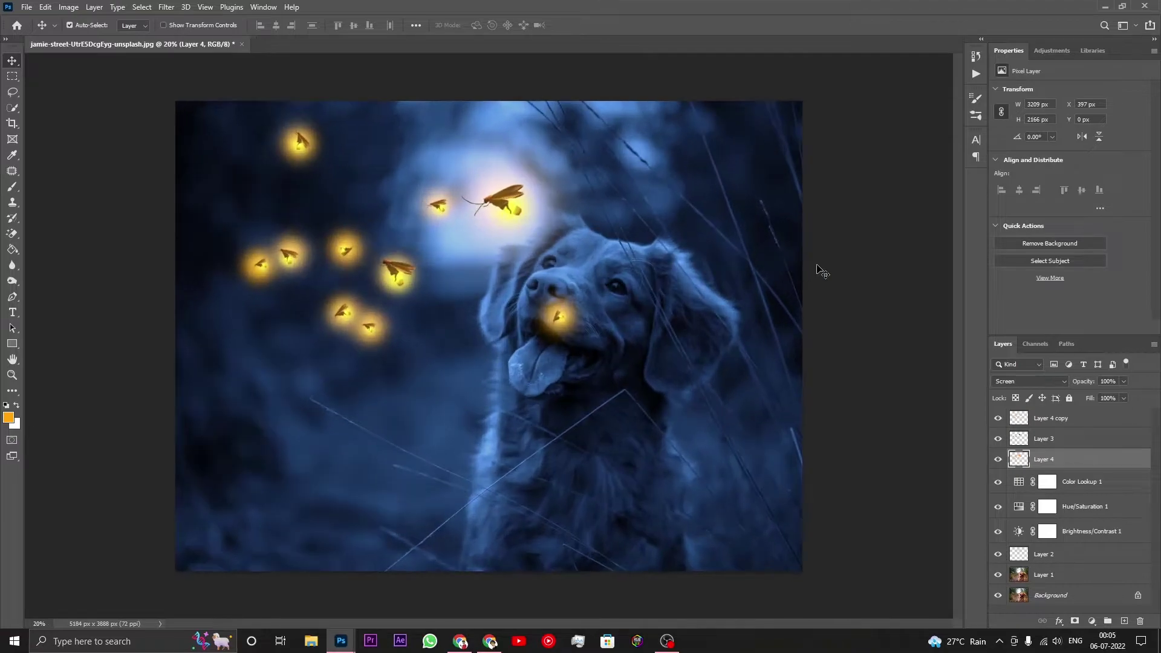
{"action": "scroll", "coordinate": [865, 255], "scroll_direction": "up", "scroll_amount": 1}
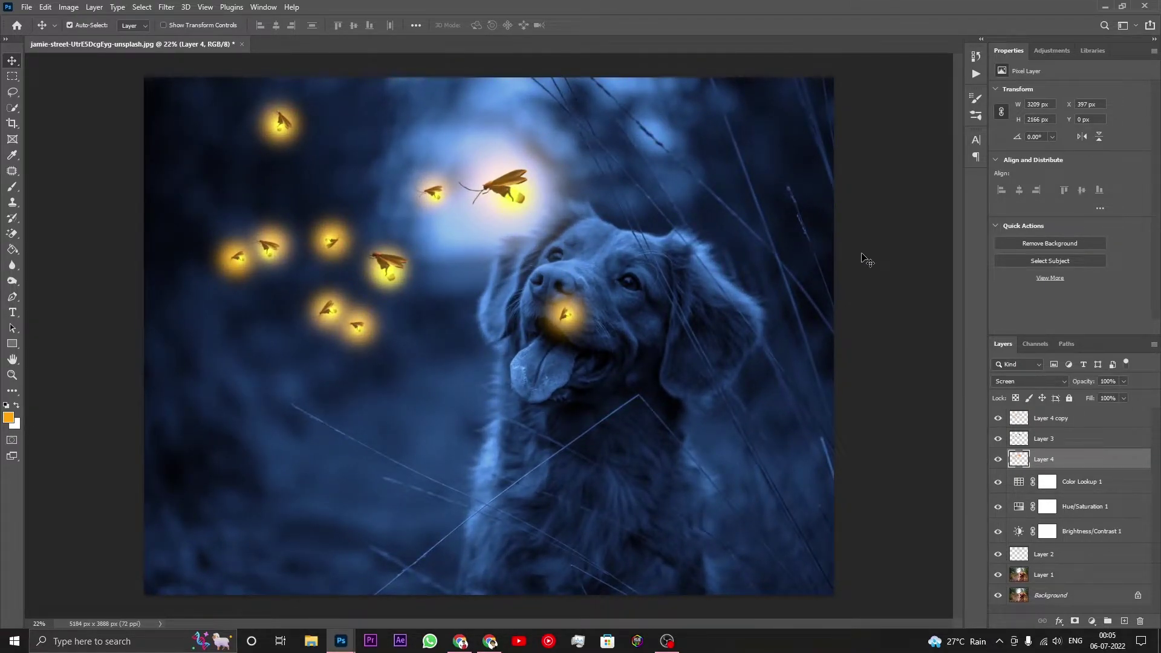
Open pexels-azim-islam-12102761.jpg and copy the bokeh photo into the dog document at top-left
{"action": "key", "text": "ctrl+o"}
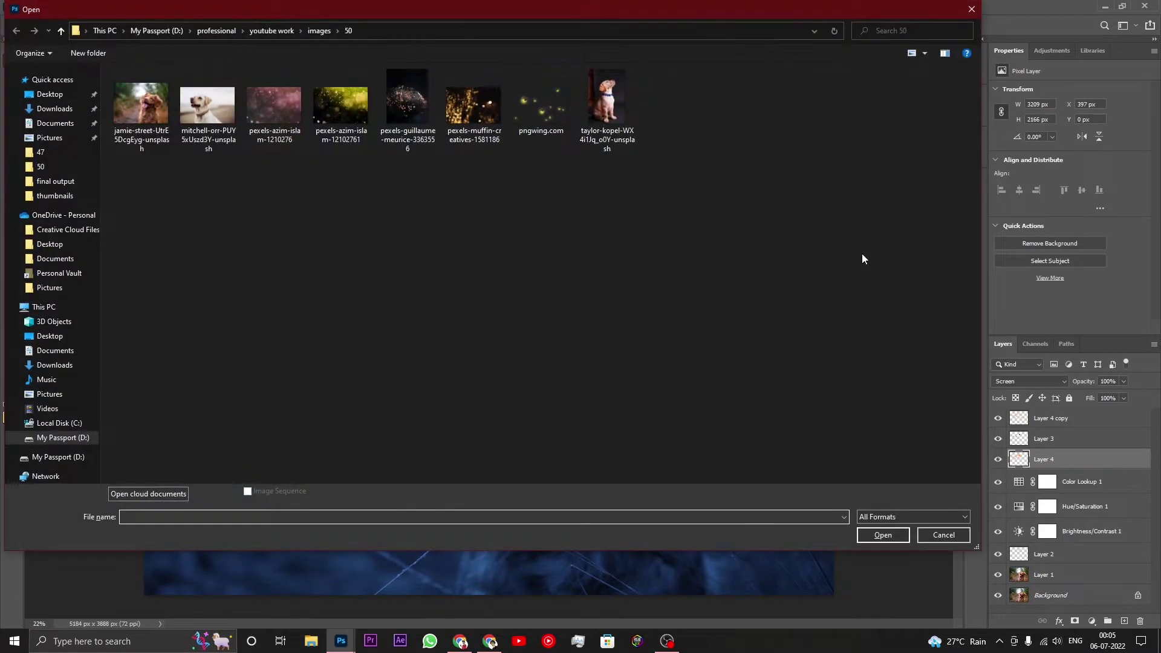
{"action": "double_click", "coordinate": [354, 96]}
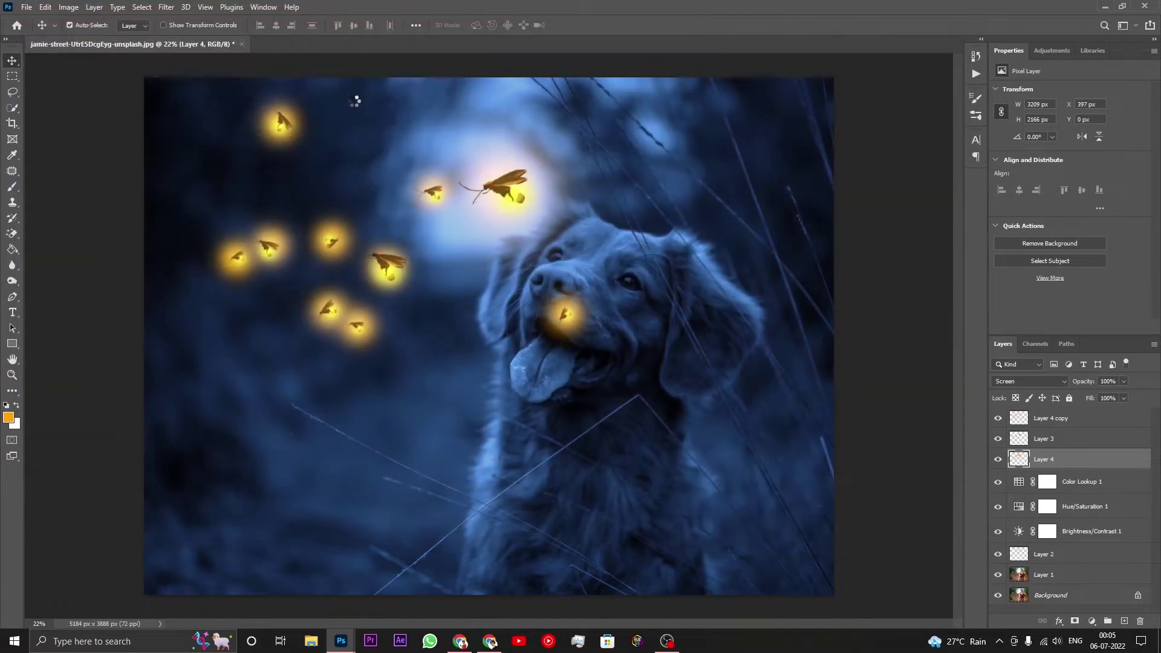
{"action": "mouse_move", "coordinate": [343, 45]}
{"action": "left_mouse_down"}
{"action": "mouse_move", "coordinate": [457, 231]}
{"action": "mouse_move", "coordinate": [390, 128]}
{"action": "left_mouse_up"}
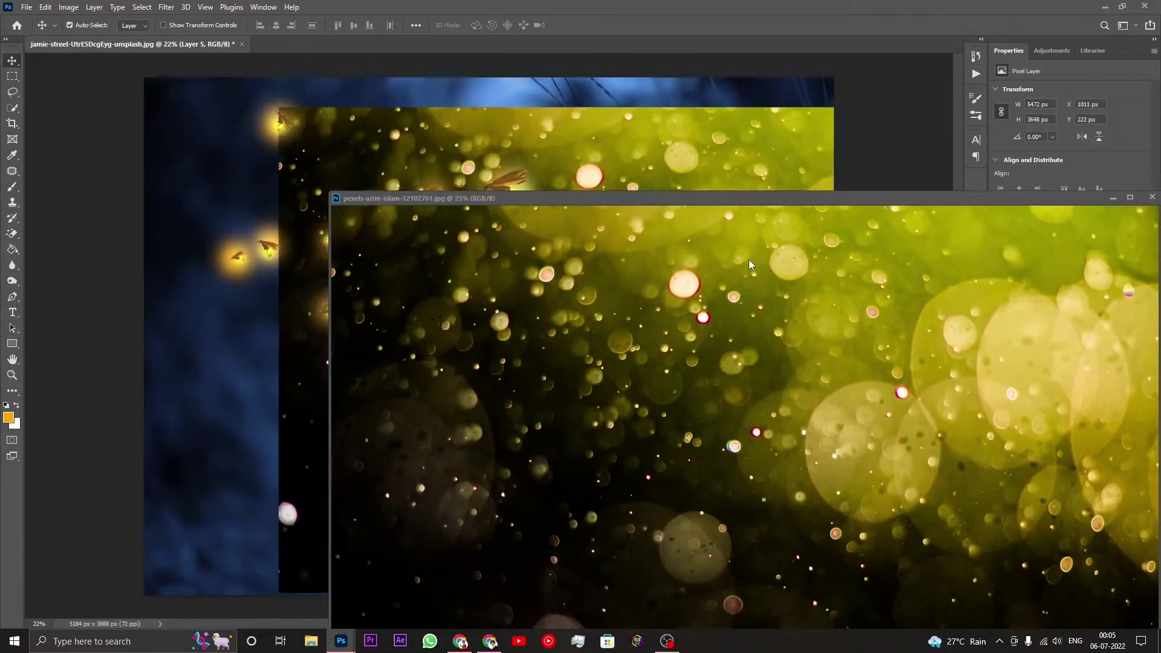
{"action": "left_click", "coordinate": [1112, 197]}
{"action": "left_click_drag", "start_coordinate": [566, 238], "coordinate": [432, 206]}
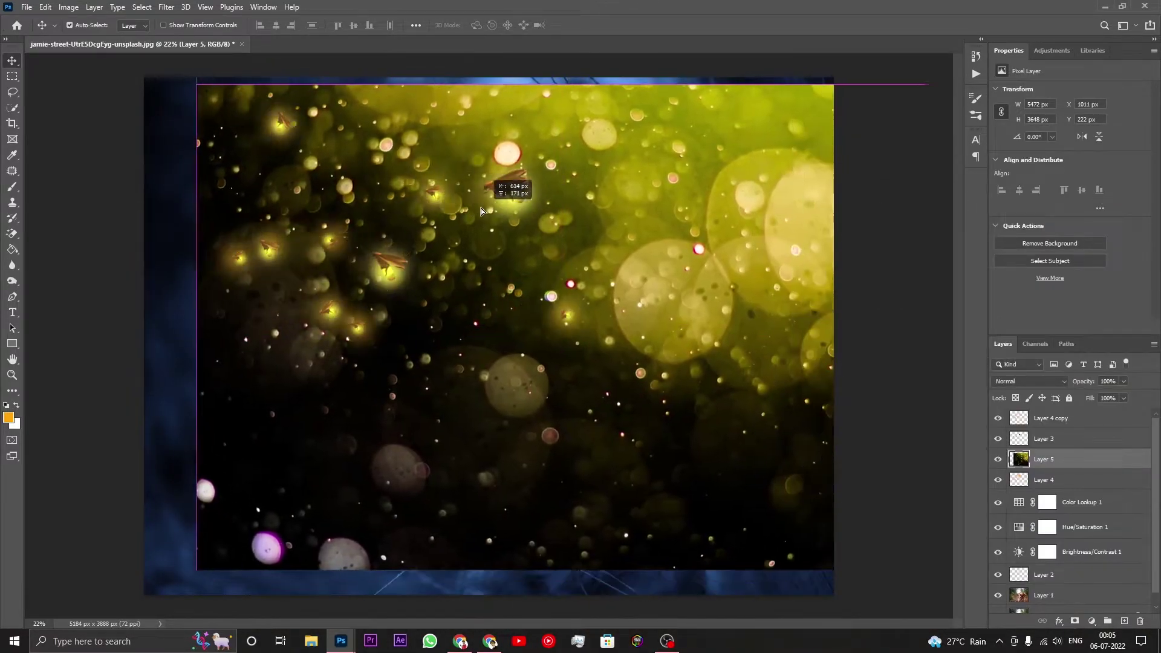
Flip the bokeh layer horizontally and scale it to about 170% to cover the canvas
{"action": "key", "text": "ctrl+t"}
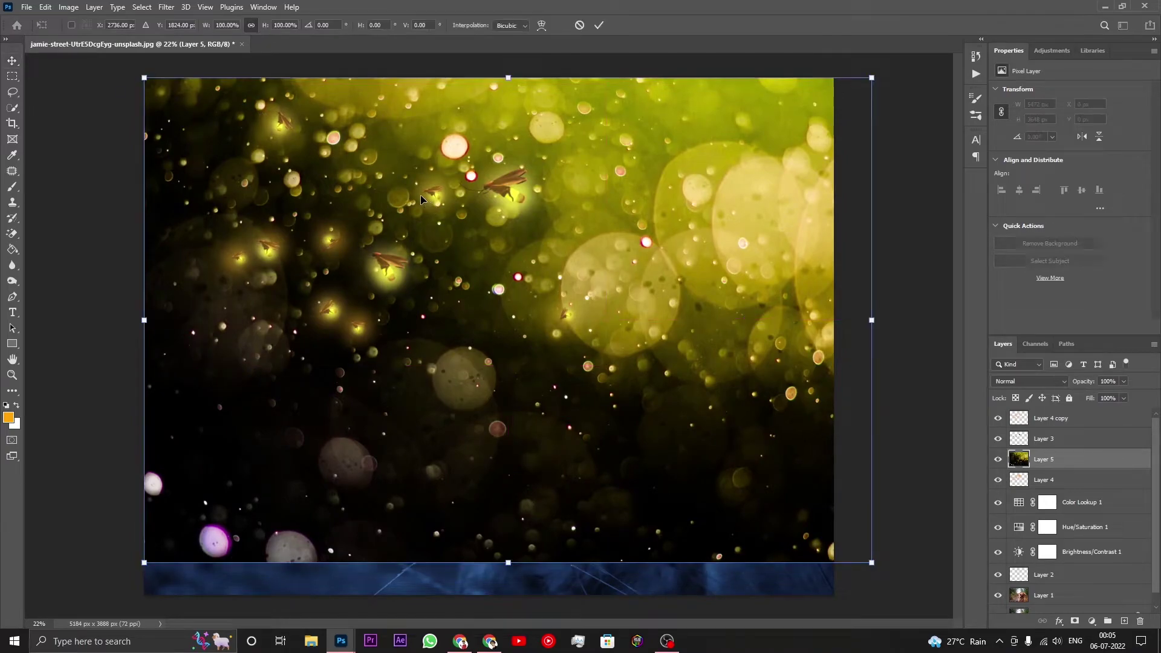
{"action": "scroll", "coordinate": [514, 275], "scroll_direction": "down", "scroll_amount": 3}
{"action": "scroll", "coordinate": [514, 275], "scroll_direction": "down", "scroll_amount": 2}
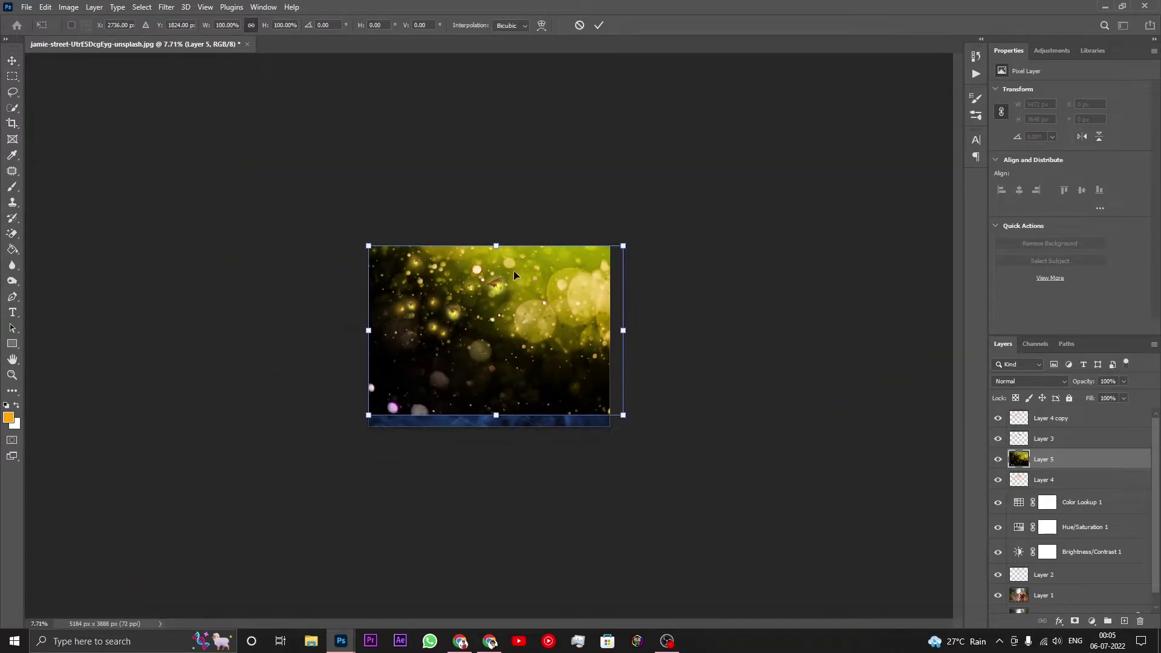
{"action": "right_click", "coordinate": [576, 304]}
{"action": "left_click", "coordinate": [608, 506]}
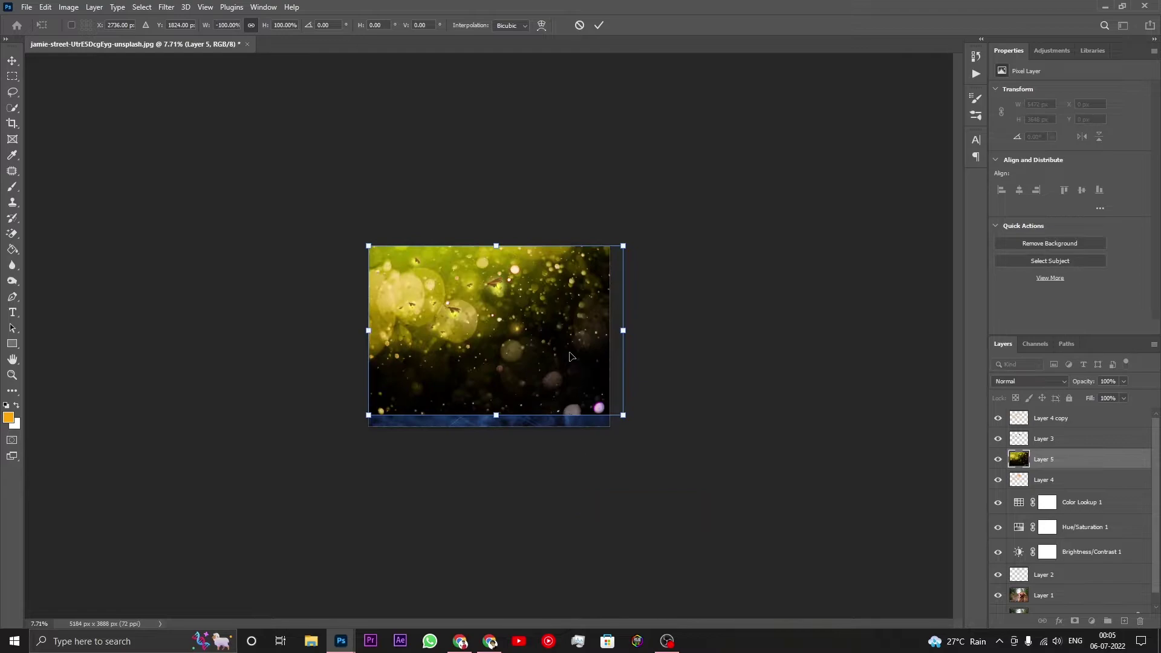
{"action": "left_click_drag", "start_coordinate": [570, 357], "coordinate": [460, 309]}
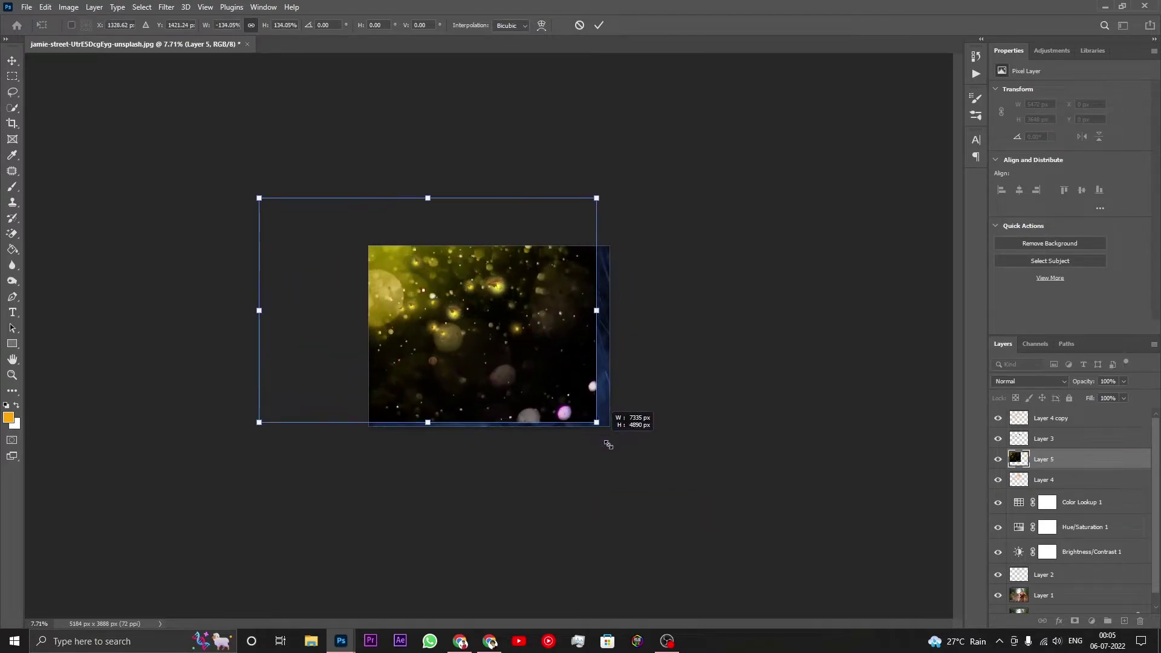
{"action": "left_click_drag", "start_coordinate": [514, 368], "coordinate": [635, 458]}
{"action": "left_click_drag", "start_coordinate": [560, 389], "coordinate": [511, 359]}
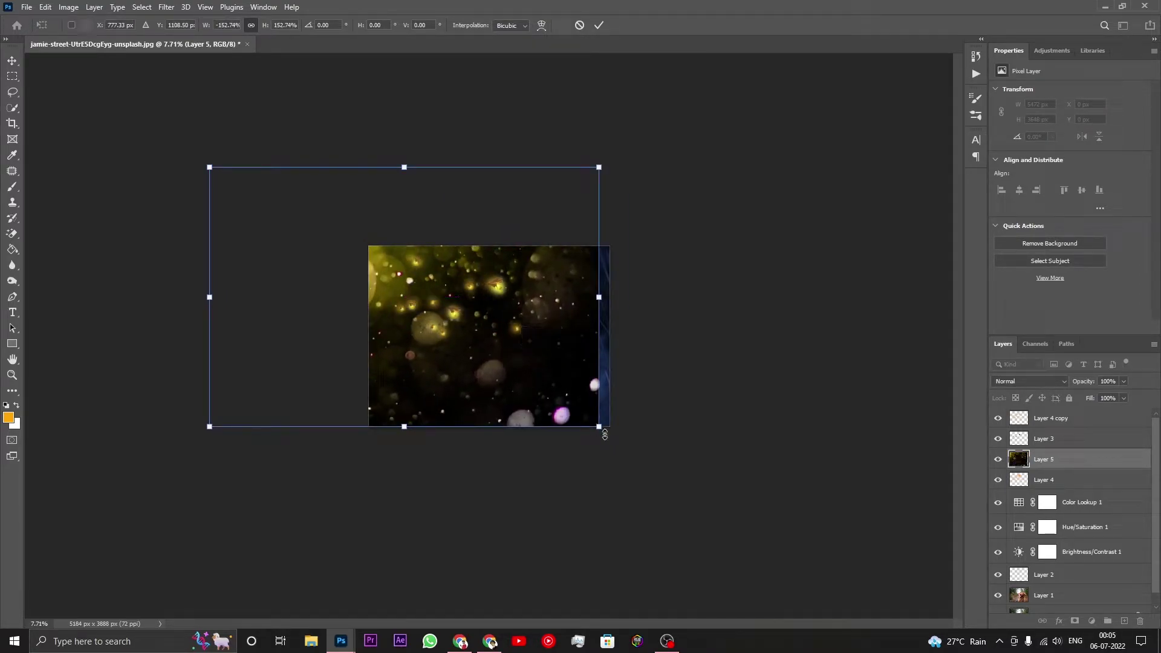
{"action": "left_click_drag", "start_coordinate": [597, 428], "coordinate": [635, 453]}
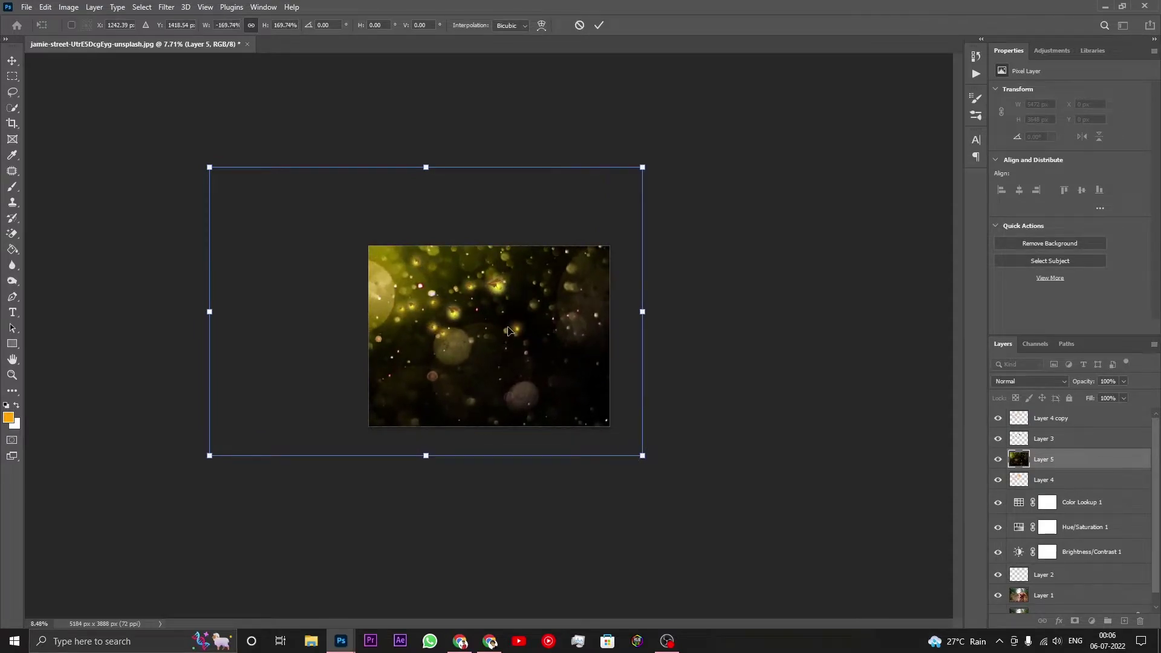
{"action": "scroll", "coordinate": [511, 328], "scroll_direction": "up", "scroll_amount": 3}
{"action": "left_click_drag", "start_coordinate": [542, 338], "coordinate": [534, 339]}
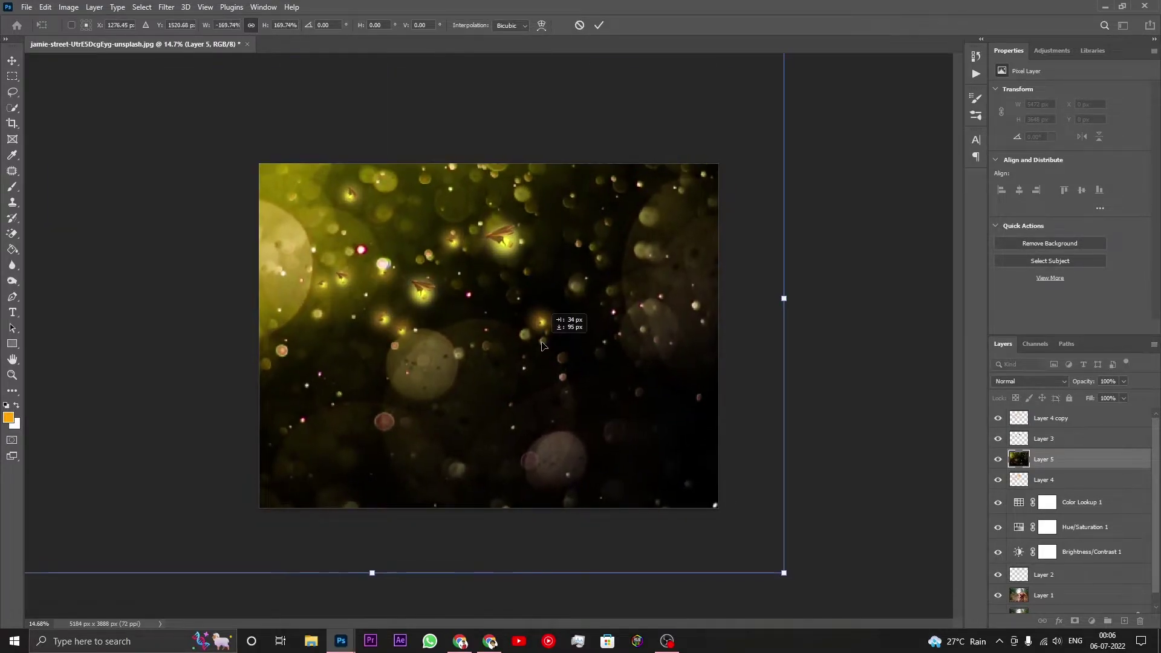
{"action": "key", "text": "Return"}
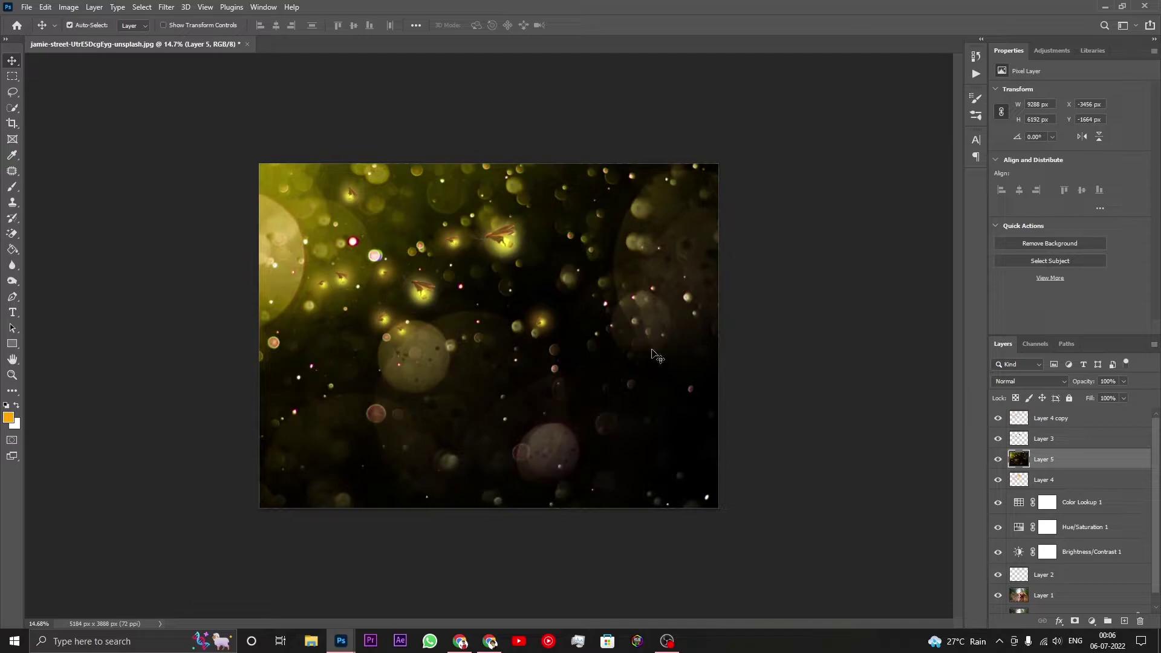
Set Layer 5's bokeh to Screen blend mode, then hide it to compare the scene
{"action": "left_click", "coordinate": [1004, 382]}
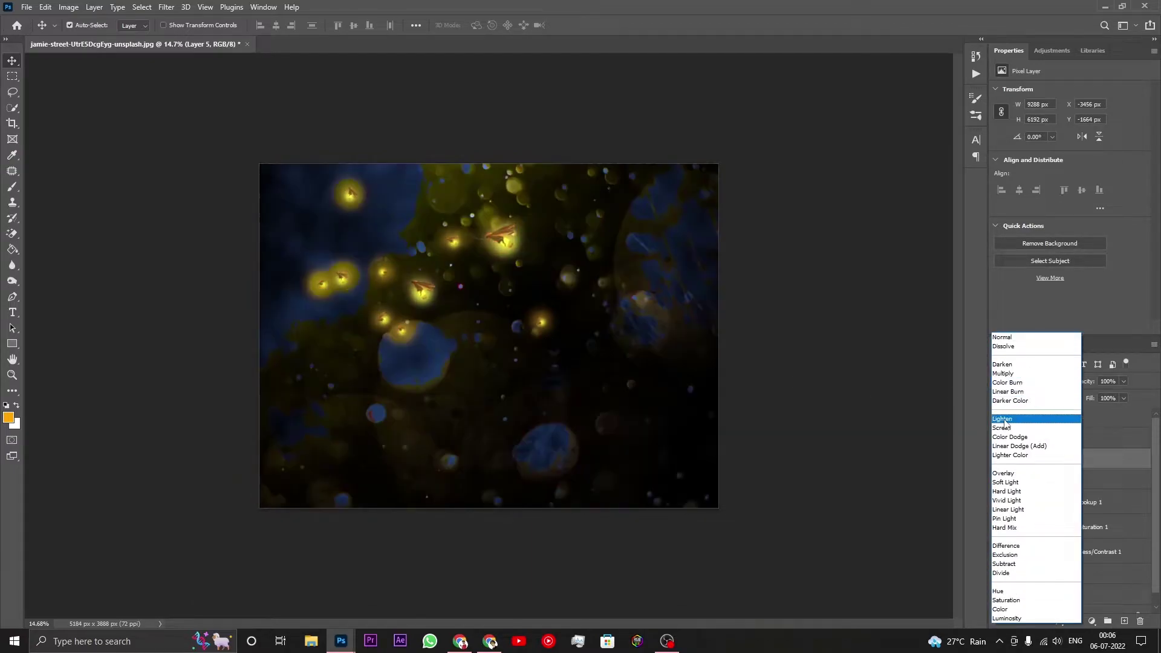
{"action": "left_click", "coordinate": [1022, 418]}
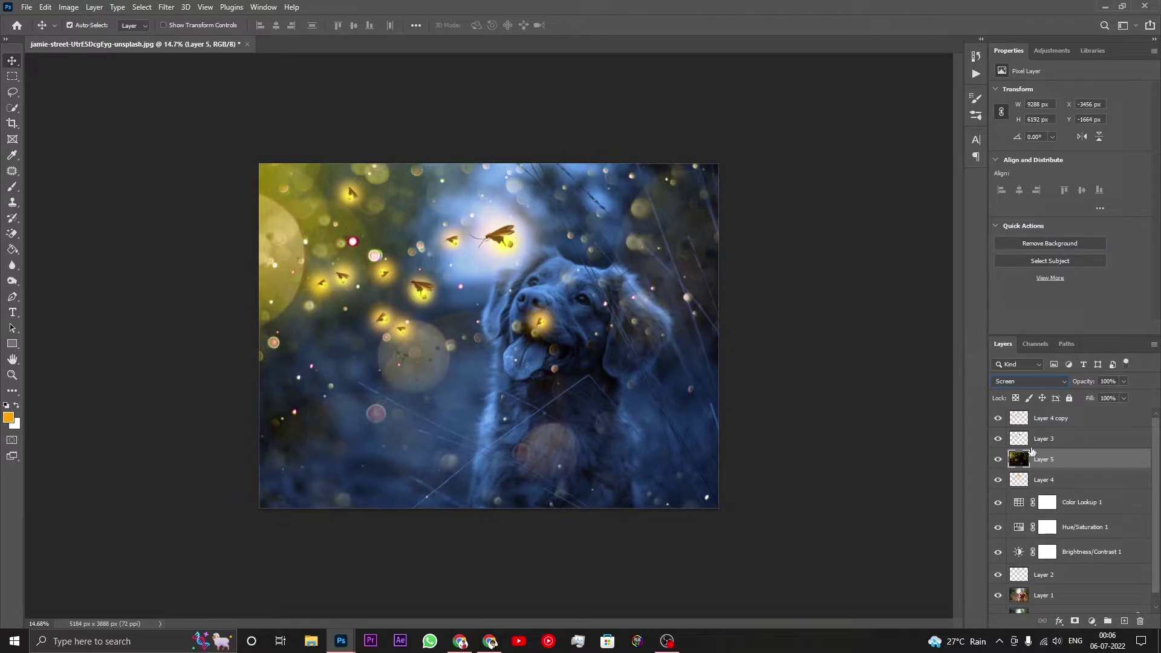
{"action": "left_click", "coordinate": [1025, 380]}
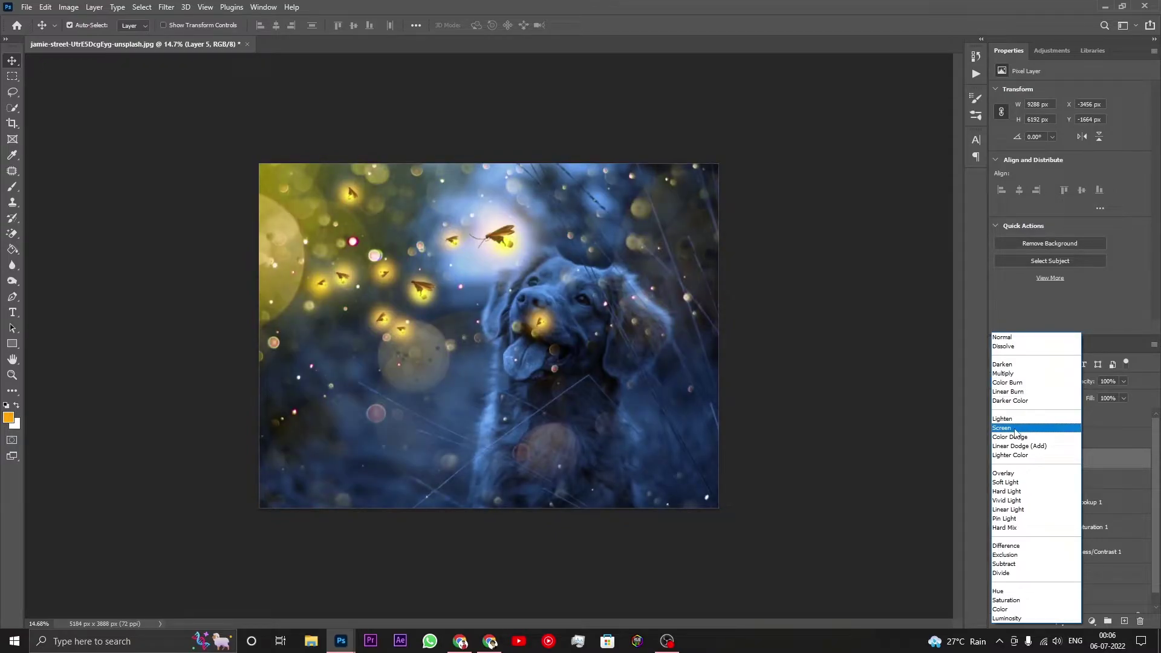
{"action": "left_click", "coordinate": [1017, 429]}
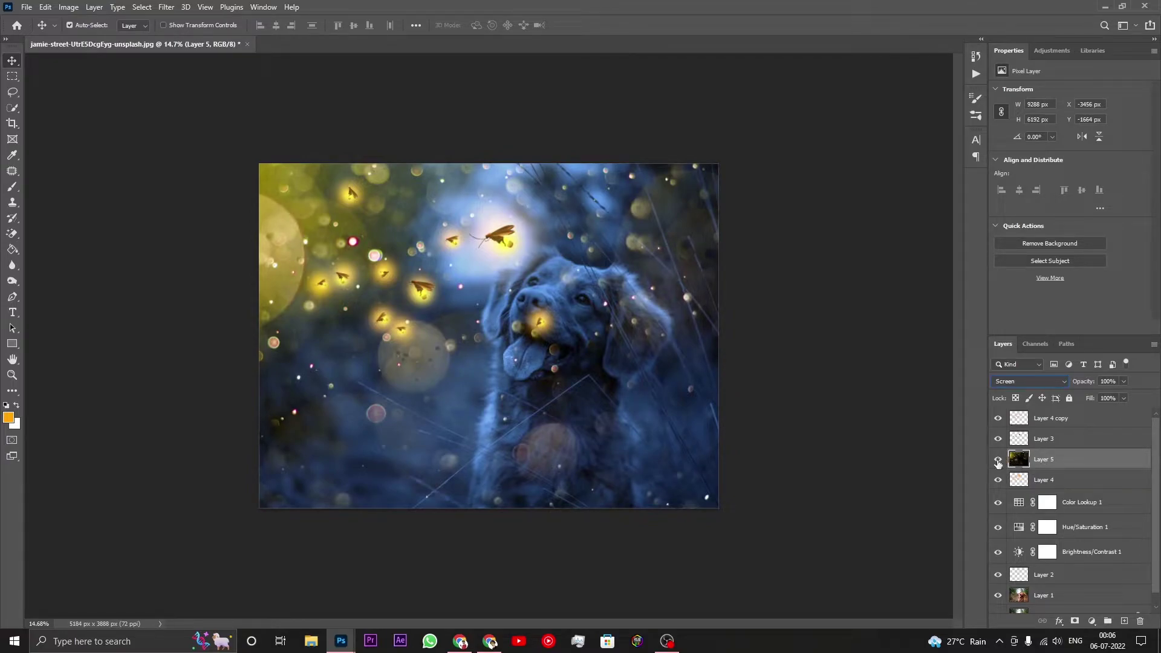
{"action": "left_click", "coordinate": [998, 463]}
{"action": "scroll", "coordinate": [750, 331], "scroll_direction": "up", "scroll_amount": 2}
{"action": "scroll", "coordinate": [750, 332], "scroll_direction": "up", "scroll_amount": 2}
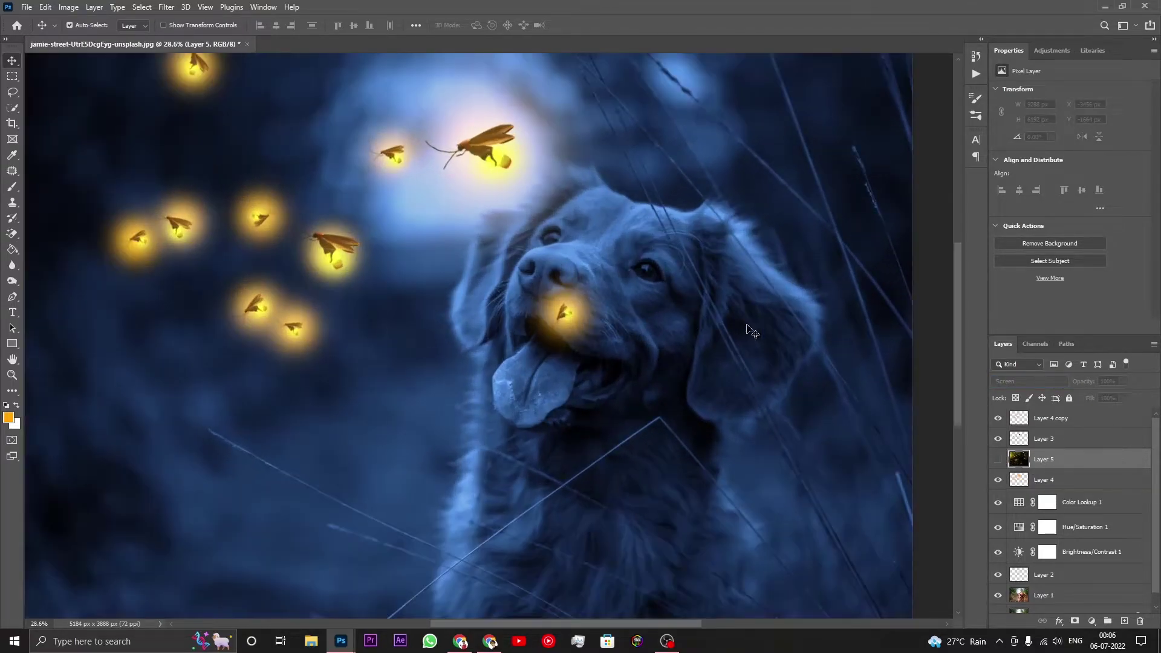
{"action": "scroll", "coordinate": [1060, 574], "scroll_direction": "down", "scroll_amount": 1}
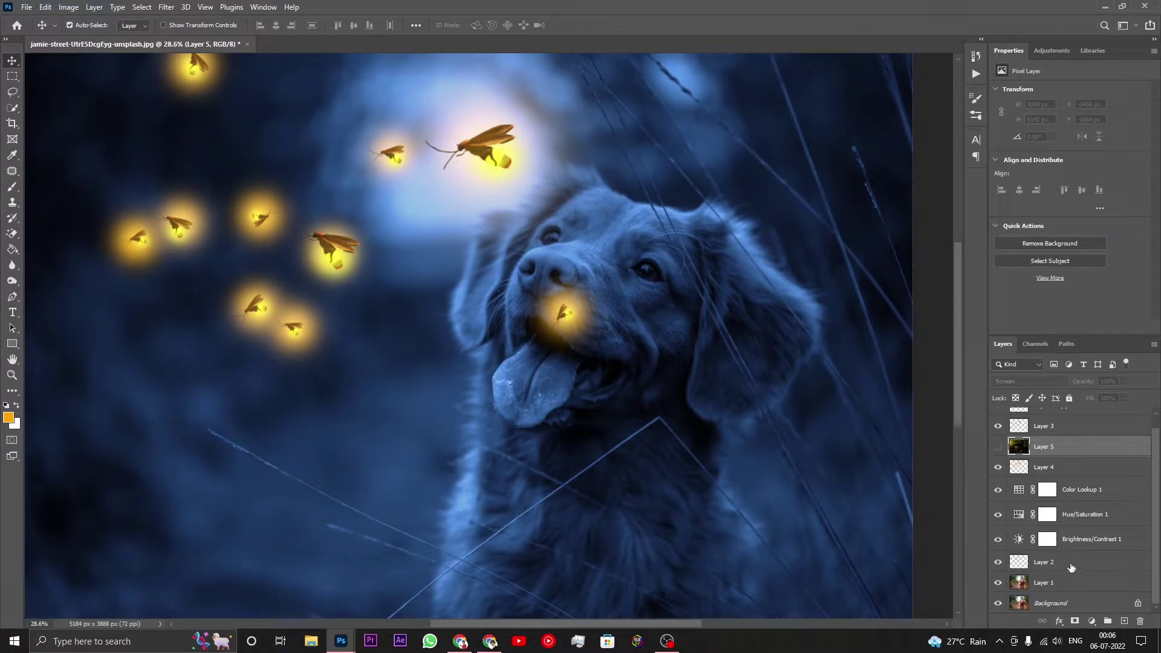
Add a new empty layer named highlights below Layer 4, just above Color Lookup 1
{"action": "left_click", "coordinate": [1075, 468]}
{"action": "left_click", "coordinate": [1124, 621]}
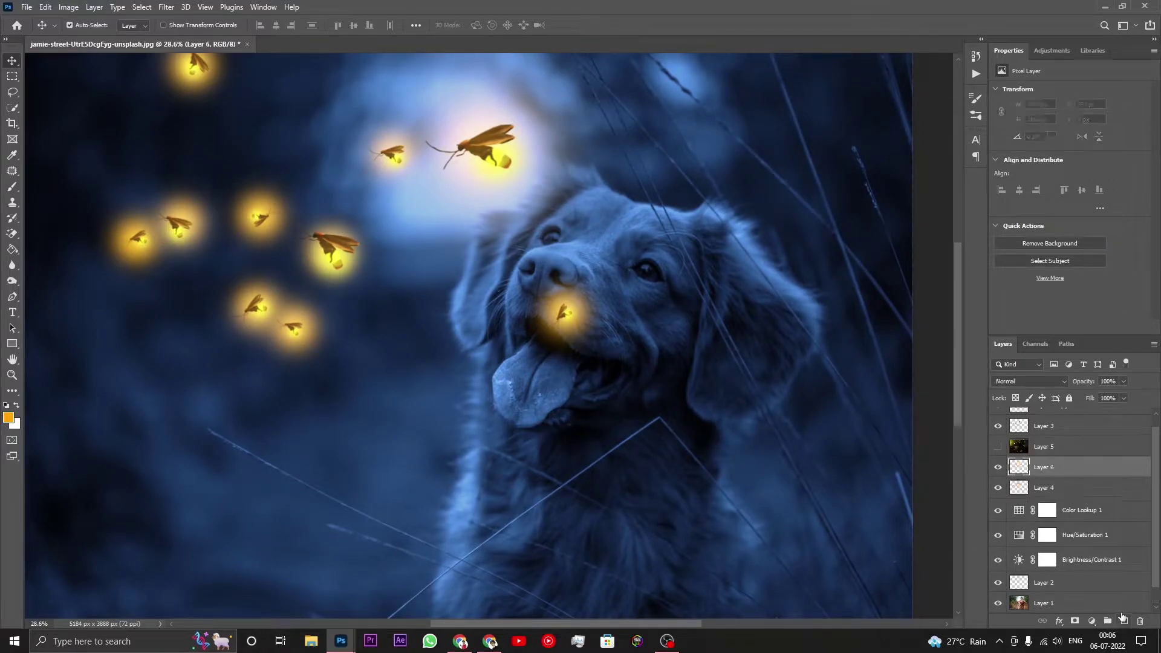
{"action": "left_click_drag", "start_coordinate": [1075, 468], "coordinate": [1077, 496]}
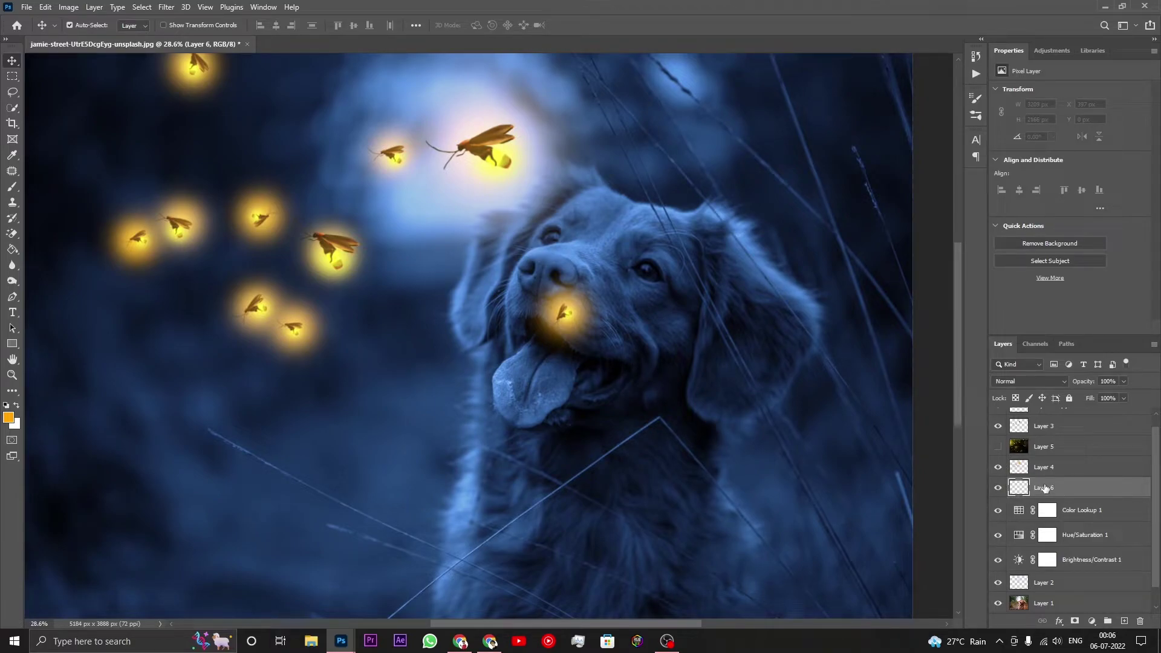
{"action": "double_click", "coordinate": [1049, 487]}
{"action": "type", "text": "H"}
{"action": "key", "text": "Return"}
{"action": "scroll", "coordinate": [608, 266], "scroll_direction": "up", "scroll_amount": 5}
{"action": "scroll", "coordinate": [651, 193], "scroll_direction": "up", "scroll_amount": 2}
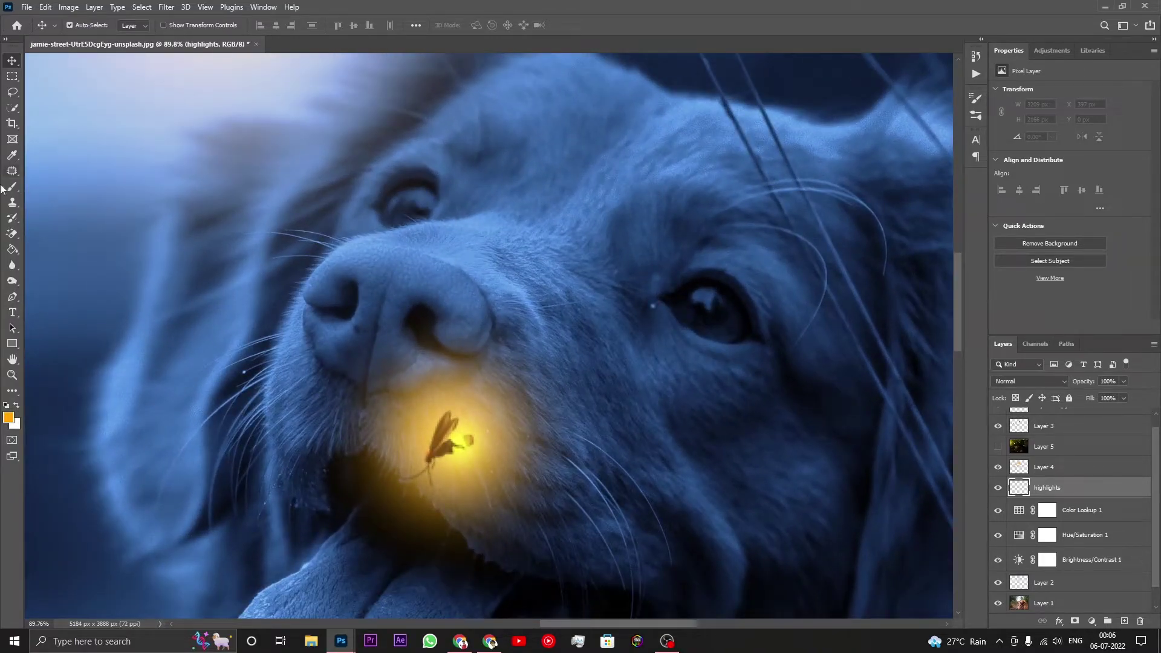
Choose a small soft brush and set the foreground colour to deeper orange ff9205
{"action": "key", "text": "b"}
{"action": "scroll", "coordinate": [305, 181], "scroll_direction": "up", "scroll_amount": 1}
{"action": "right_click", "coordinate": [511, 251]}
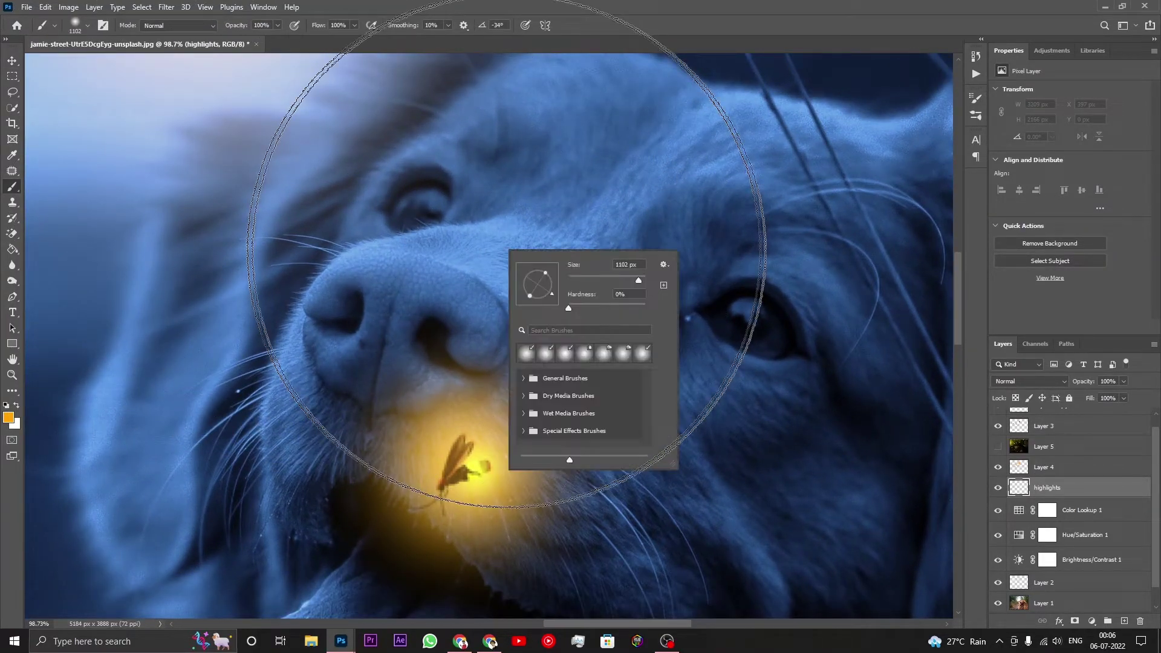
{"action": "left_click_drag", "start_coordinate": [605, 277], "coordinate": [580, 277]}
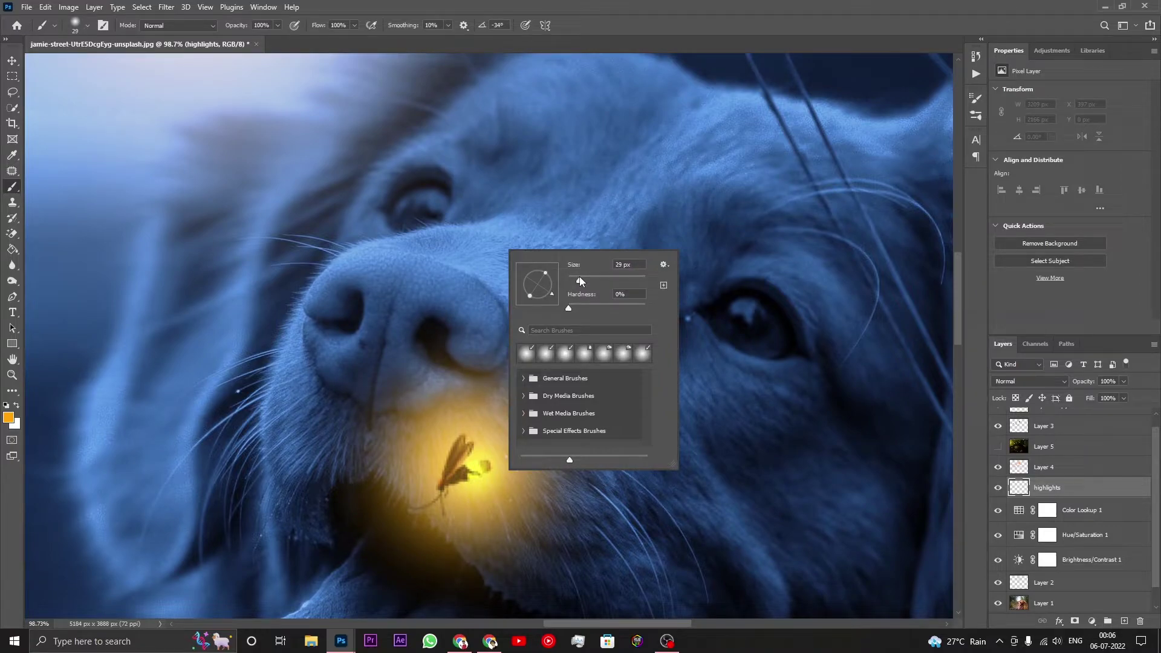
{"action": "left_click", "coordinate": [8, 417]}
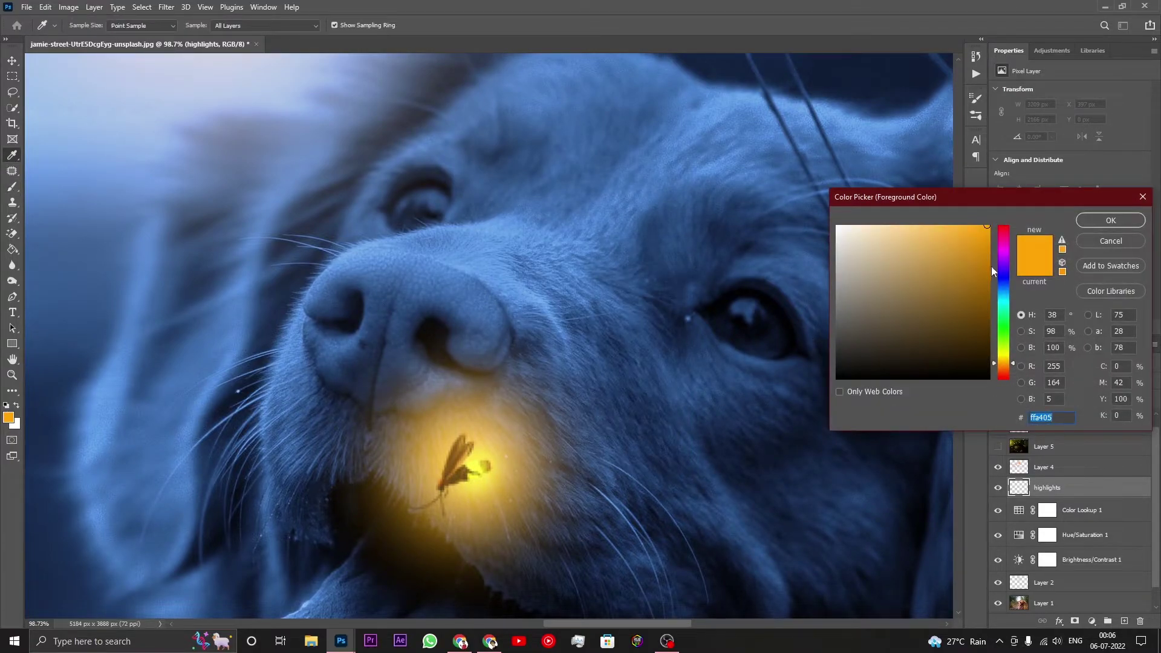
{"action": "left_click_drag", "start_coordinate": [1014, 367], "coordinate": [1014, 369]}
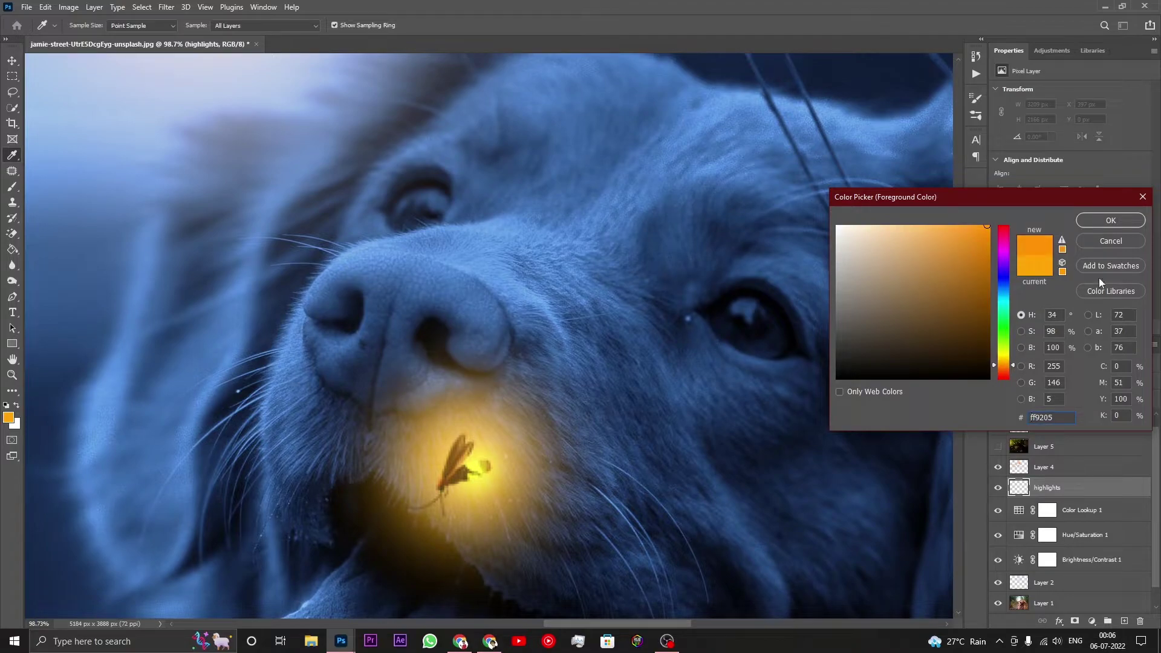
{"action": "left_click", "coordinate": [1101, 222]}
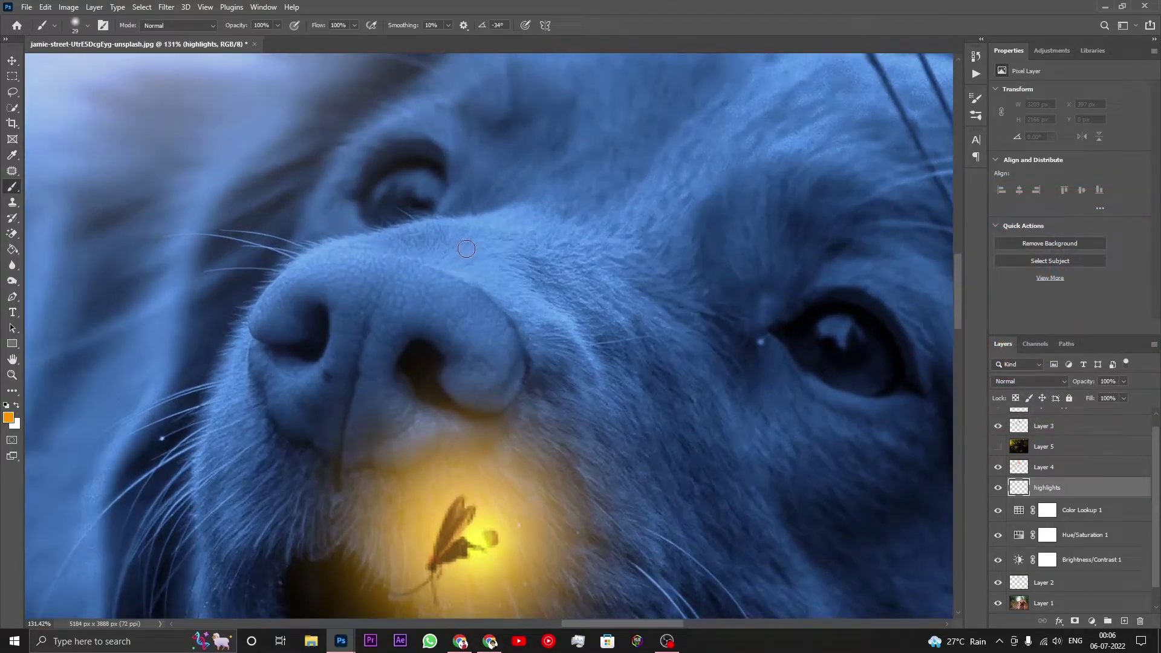
Enlarge the brush slightly and test an orange stroke on the nose, then undo it
{"action": "scroll", "coordinate": [475, 259], "scroll_direction": "up", "scroll_amount": 2}
{"action": "right_click", "coordinate": [484, 264]}
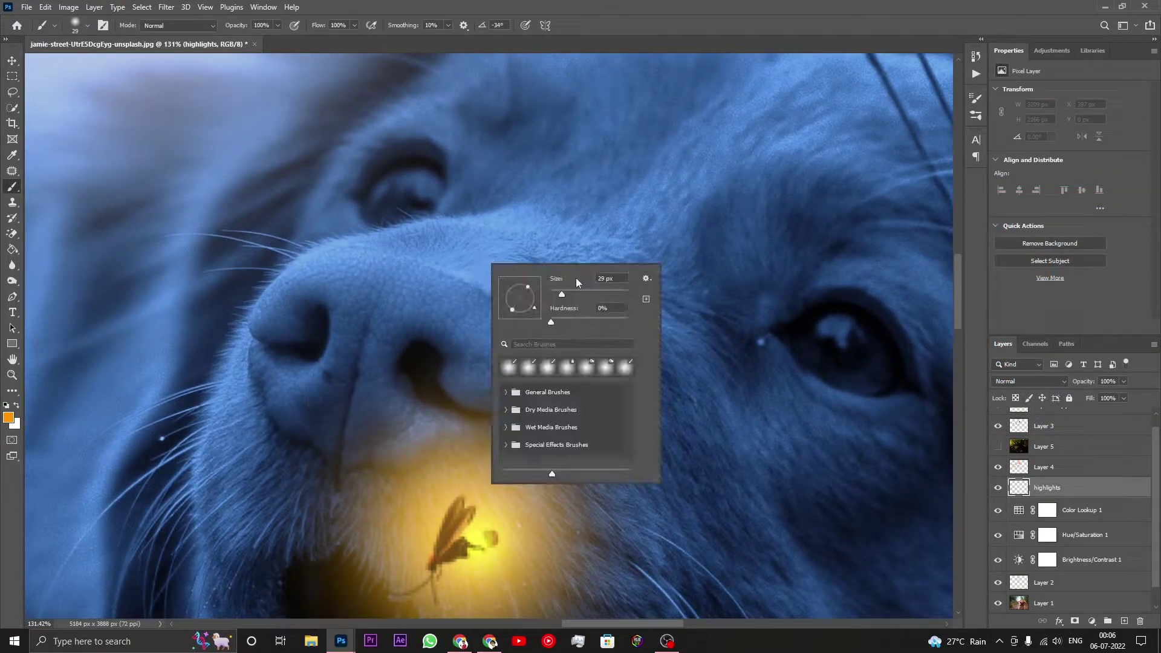
{"action": "left_click_drag", "start_coordinate": [583, 295], "coordinate": [574, 294]}
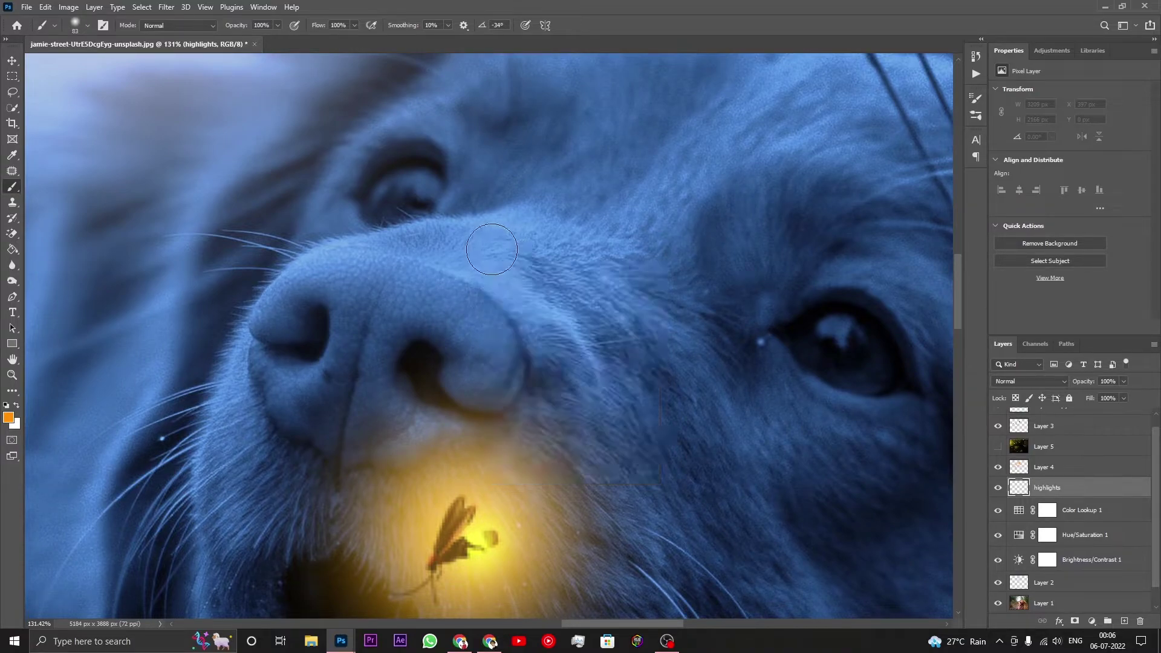
{"action": "left_click_drag", "start_coordinate": [478, 245], "coordinate": [531, 341]}
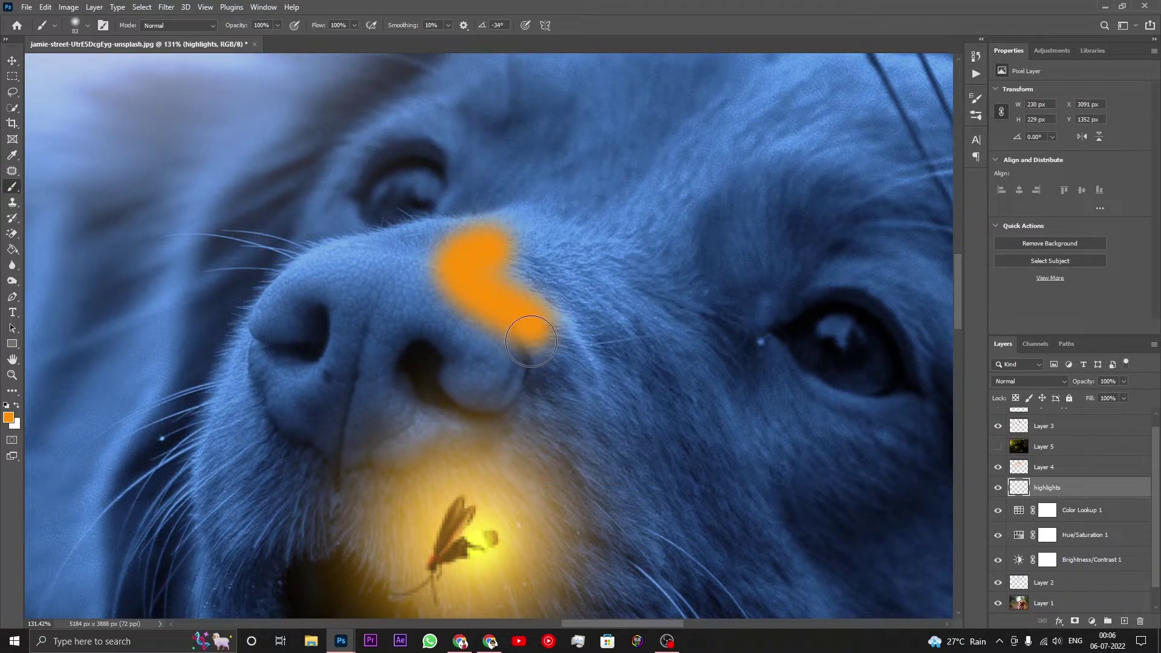
{"action": "key", "text": "ctrl+z"}
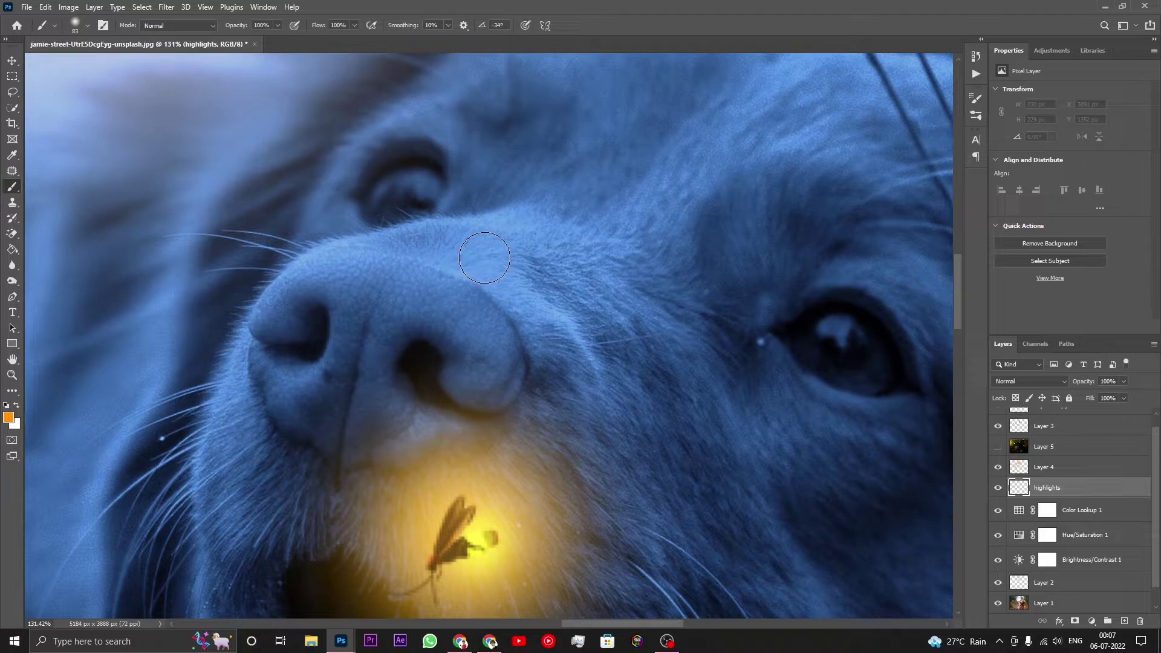
{"action": "left_click", "coordinate": [354, 26]}
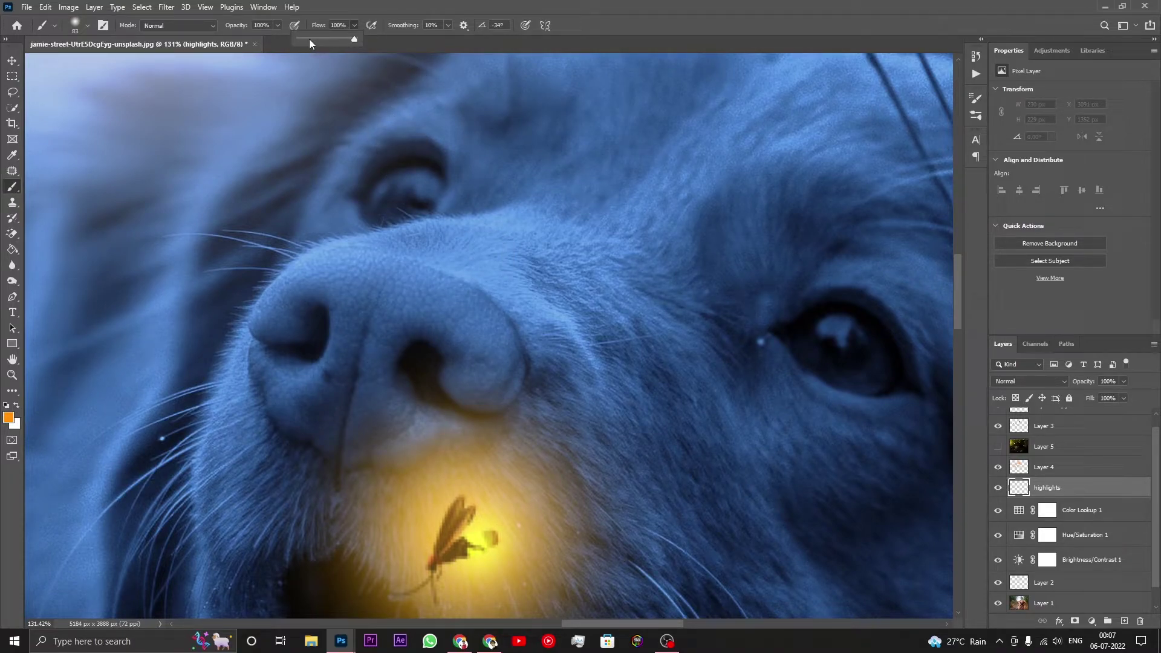
At about 6% brush flow, paint faint orange light on the nose, both cheeks and under the right eye
{"action": "left_click_drag", "start_coordinate": [310, 40], "coordinate": [305, 39]}
{"action": "mouse_move", "coordinate": [471, 260]}
{"action": "left_mouse_down"}
{"action": "mouse_move", "coordinate": [532, 312]}
{"action": "mouse_move", "coordinate": [480, 246]}
{"action": "mouse_move", "coordinate": [523, 236]}
{"action": "mouse_move", "coordinate": [617, 292]}
{"action": "mouse_move", "coordinate": [661, 252]}
{"action": "mouse_move", "coordinate": [695, 178]}
{"action": "left_mouse_up"}
{"action": "mouse_move", "coordinate": [363, 315]}
{"action": "left_mouse_down"}
{"action": "mouse_move", "coordinate": [306, 272]}
{"action": "mouse_move", "coordinate": [392, 272]}
{"action": "mouse_move", "coordinate": [480, 358]}
{"action": "mouse_move", "coordinate": [435, 299]}
{"action": "left_mouse_up"}
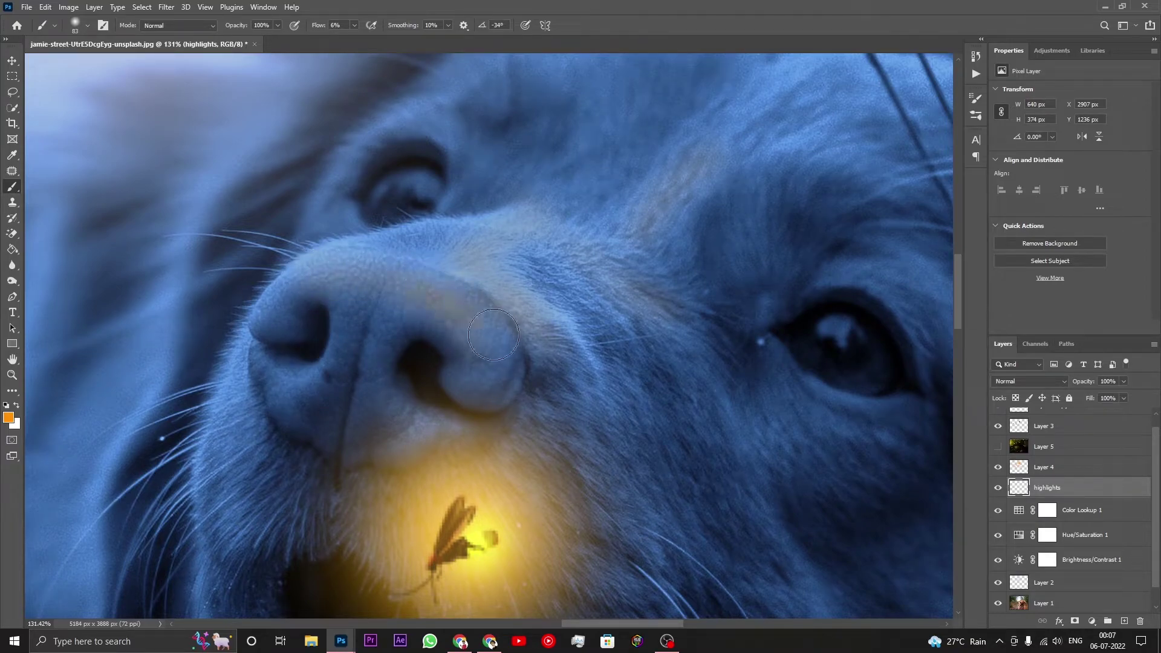
{"action": "mouse_move", "coordinate": [356, 453]}
{"action": "left_mouse_down"}
{"action": "mouse_move", "coordinate": [248, 417]}
{"action": "mouse_move", "coordinate": [202, 514]}
{"action": "mouse_move", "coordinate": [236, 381]}
{"action": "mouse_move", "coordinate": [193, 482]}
{"action": "mouse_move", "coordinate": [234, 601]}
{"action": "left_mouse_up"}
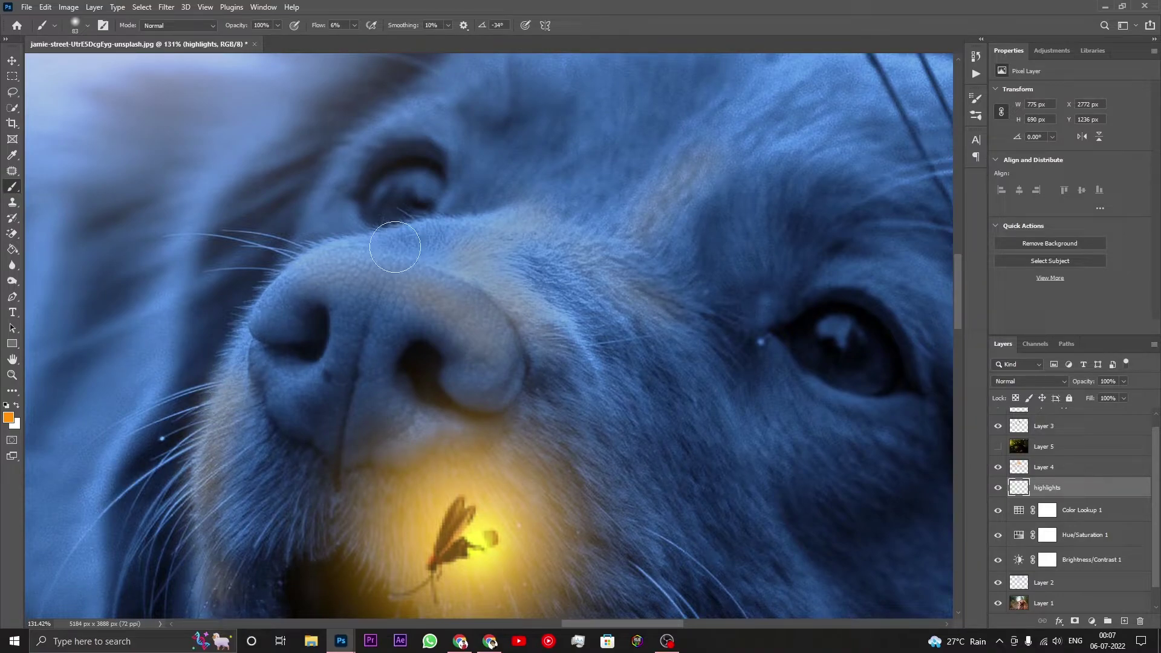
{"action": "left_click_drag", "start_coordinate": [396, 248], "coordinate": [310, 264]}
{"action": "left_click_drag", "start_coordinate": [587, 321], "coordinate": [613, 399]}
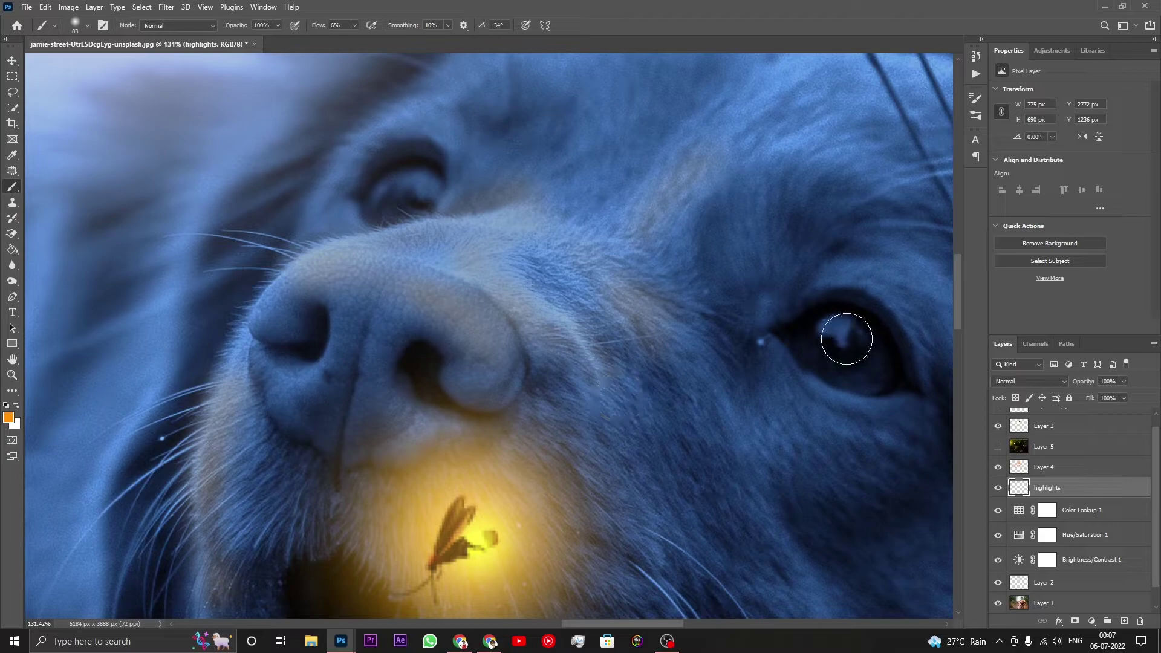
{"action": "mouse_move", "coordinate": [799, 402]}
{"action": "left_mouse_down"}
{"action": "mouse_move", "coordinate": [817, 415]}
{"action": "mouse_move", "coordinate": [934, 411]}
{"action": "left_mouse_up"}
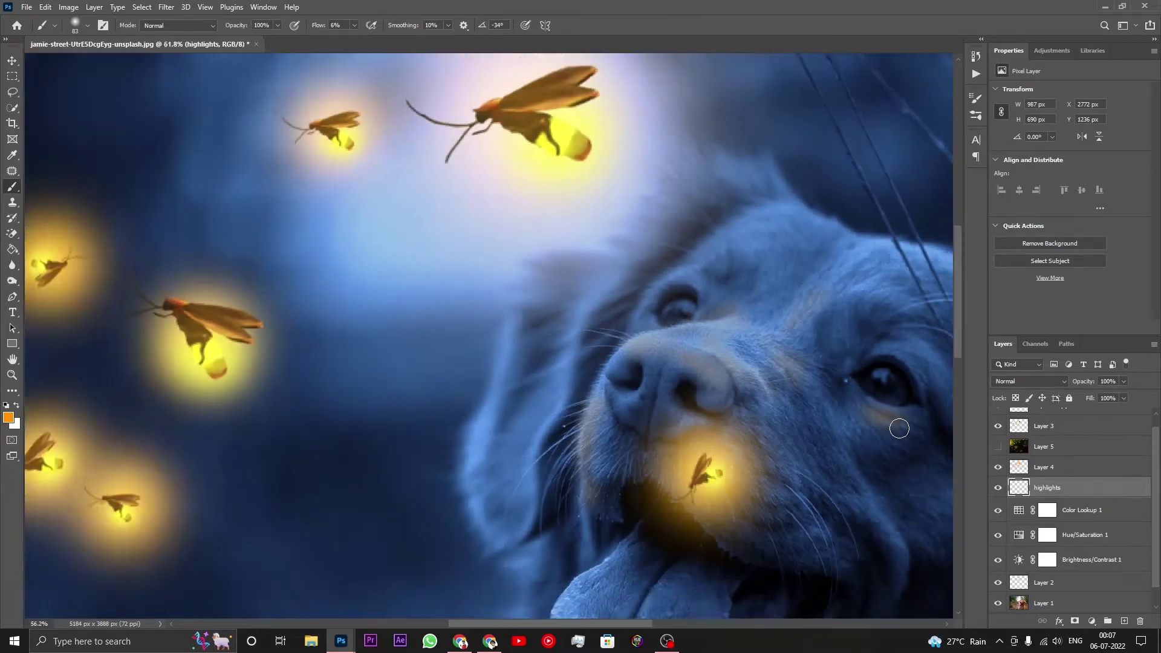
Add soft orange light along the brow, left cheek edge, ear fur and right-side fur
{"action": "scroll", "coordinate": [708, 153], "scroll_direction": "up", "scroll_amount": 2}
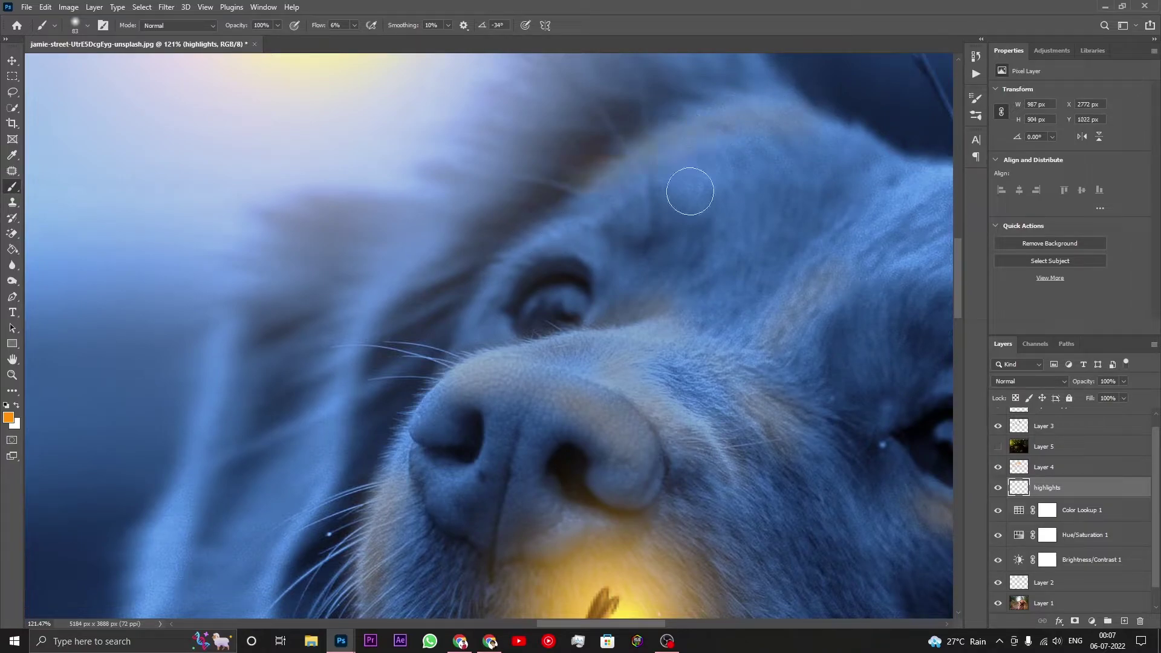
{"action": "left_click_drag", "start_coordinate": [746, 137], "coordinate": [549, 224]}
{"action": "scroll", "coordinate": [590, 172], "scroll_direction": "down", "scroll_amount": 5}
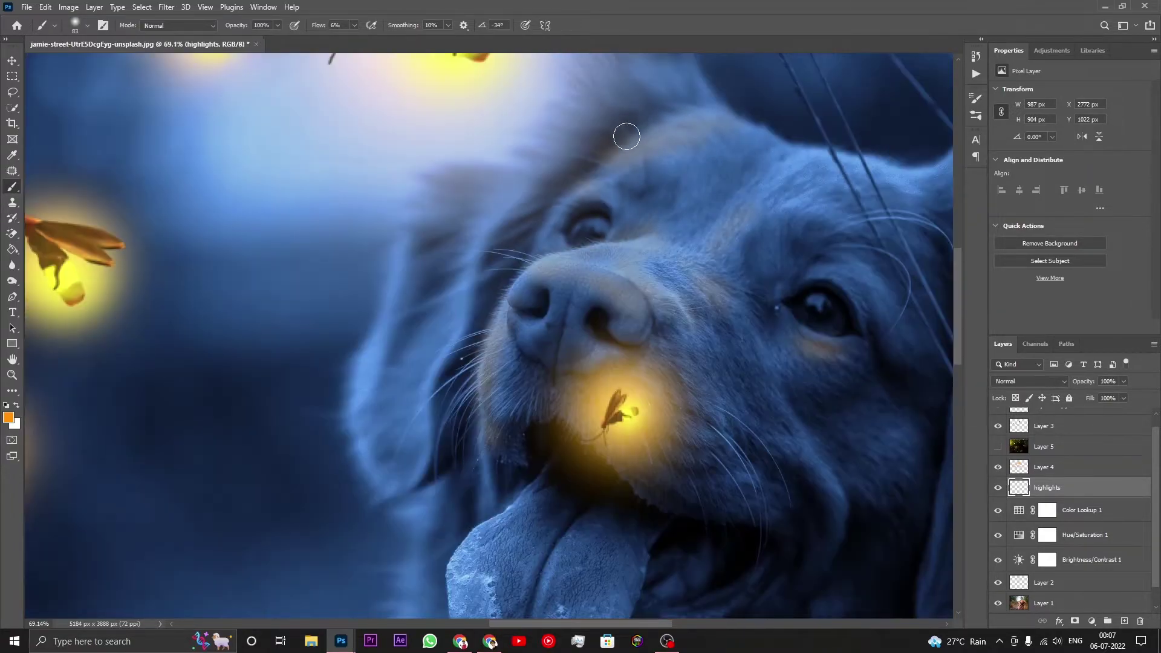
{"action": "scroll", "coordinate": [422, 245], "scroll_direction": "up", "scroll_amount": 3}
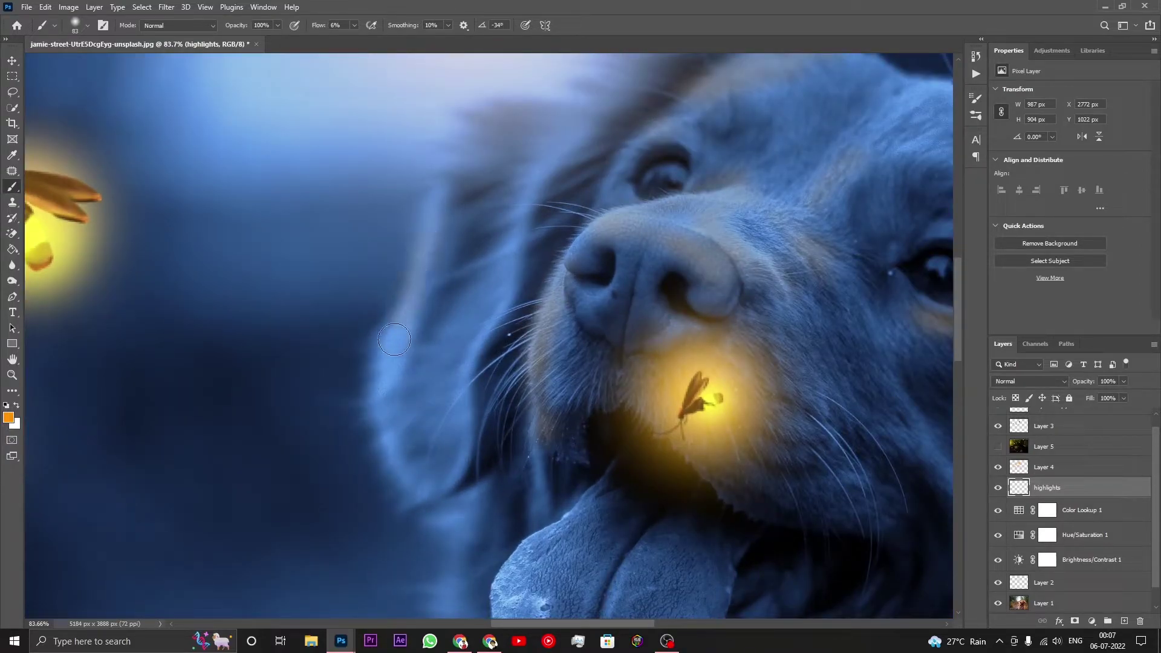
{"action": "left_click_drag", "start_coordinate": [405, 450], "coordinate": [417, 493]}
{"action": "left_click_drag", "start_coordinate": [451, 409], "coordinate": [405, 510]}
{"action": "scroll", "coordinate": [484, 414], "scroll_direction": "down", "scroll_amount": 3}
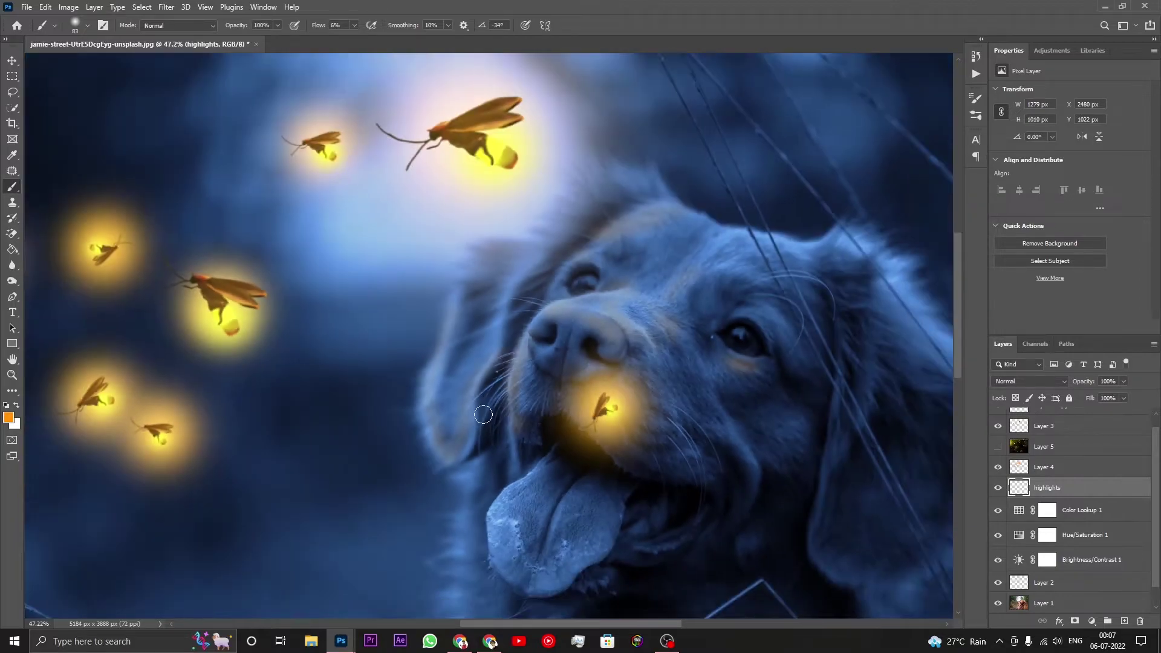
{"action": "scroll", "coordinate": [483, 415], "scroll_direction": "down", "scroll_amount": 2}
{"action": "scroll", "coordinate": [734, 326], "scroll_direction": "up", "scroll_amount": 1}
{"action": "scroll", "coordinate": [756, 250], "scroll_direction": "up", "scroll_amount": 3}
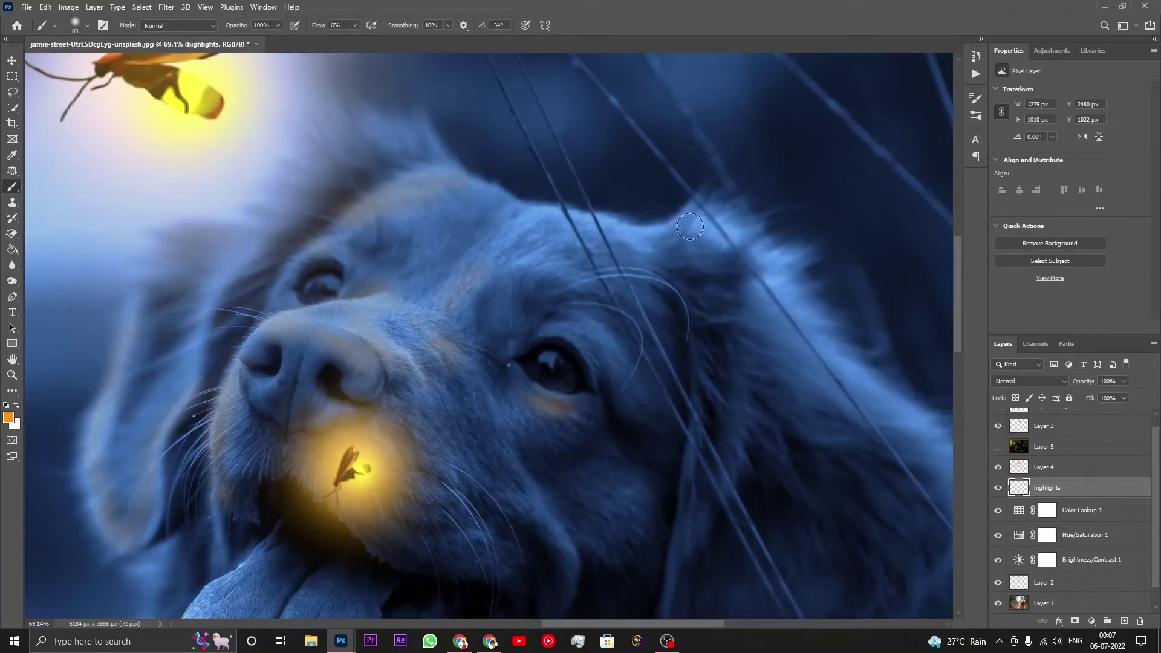
{"action": "left_click_drag", "start_coordinate": [790, 256], "coordinate": [824, 256]}
{"action": "left_click_drag", "start_coordinate": [780, 354], "coordinate": [852, 395]}
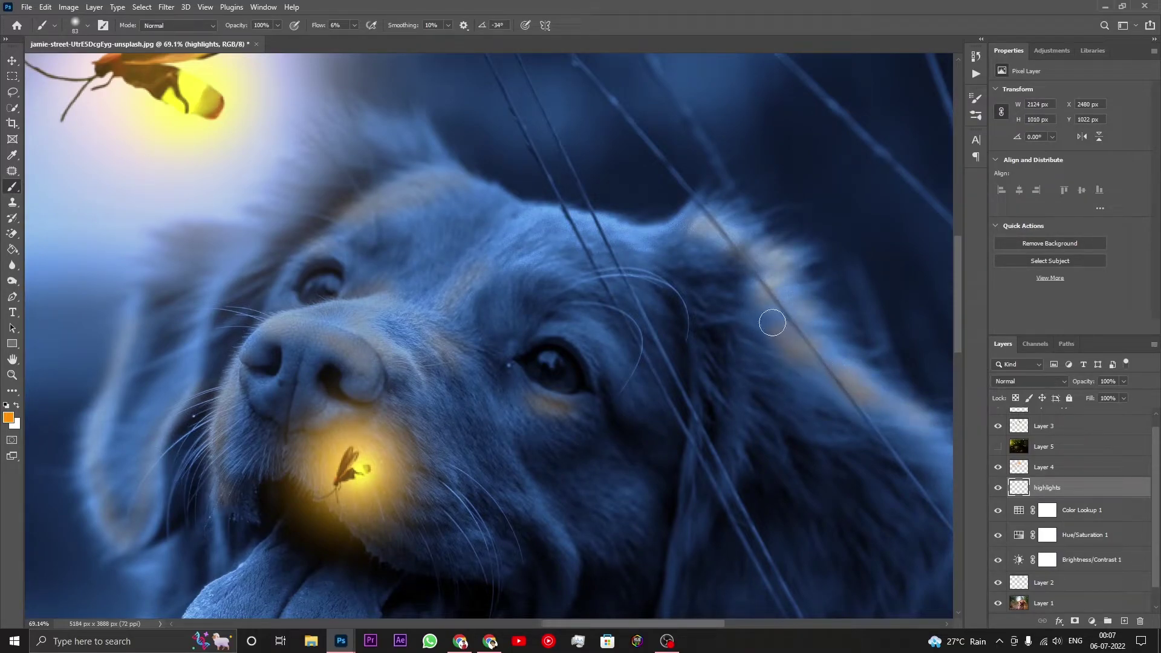
{"action": "scroll", "coordinate": [831, 315], "scroll_direction": "down", "scroll_amount": 3}
{"action": "scroll", "coordinate": [847, 351], "scroll_direction": "up", "scroll_amount": 1}
{"action": "scroll", "coordinate": [868, 385], "scroll_direction": "up", "scroll_amount": 2}
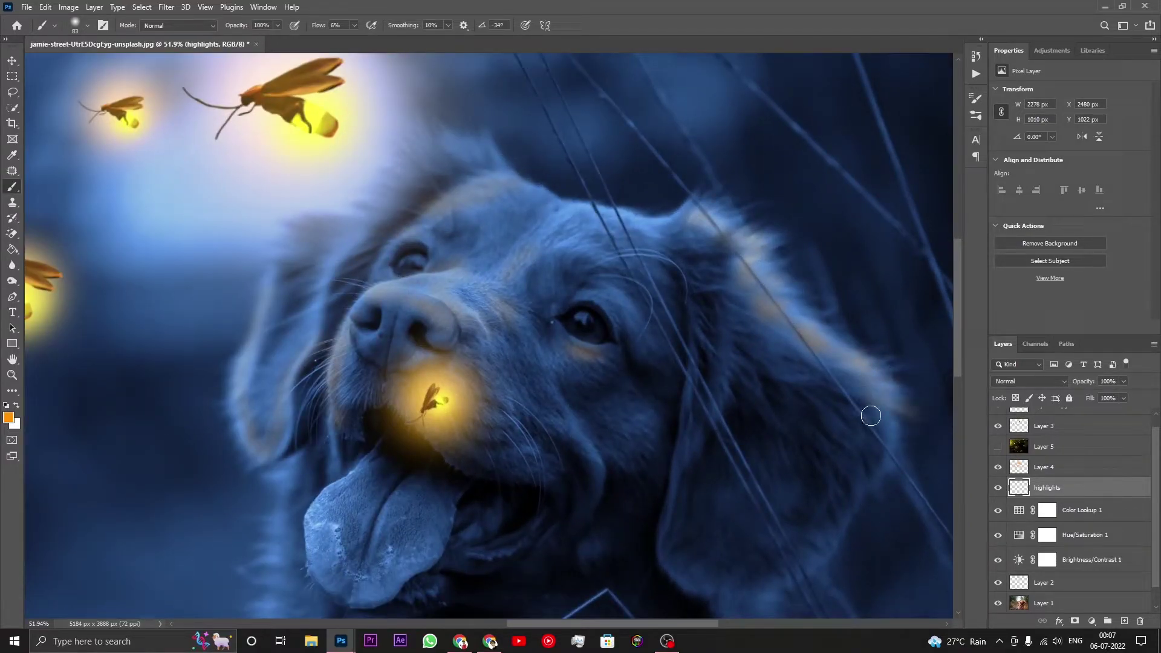
{"action": "left_click_drag", "start_coordinate": [871, 416], "coordinate": [902, 467]}
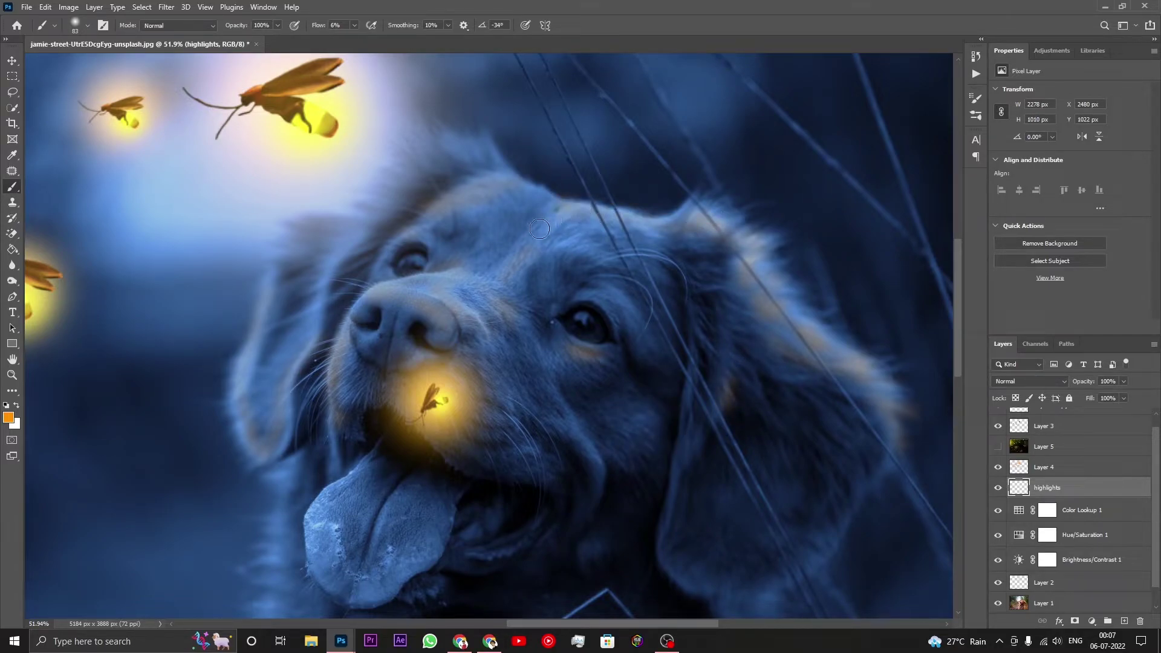
{"action": "scroll", "coordinate": [566, 212], "scroll_direction": "down", "scroll_amount": 3, "text": "alt"}
Set the highlights layer's blend mode to Screen
{"action": "scroll", "coordinate": [567, 214], "scroll_direction": "down", "scroll_amount": 2, "text": "alt"}
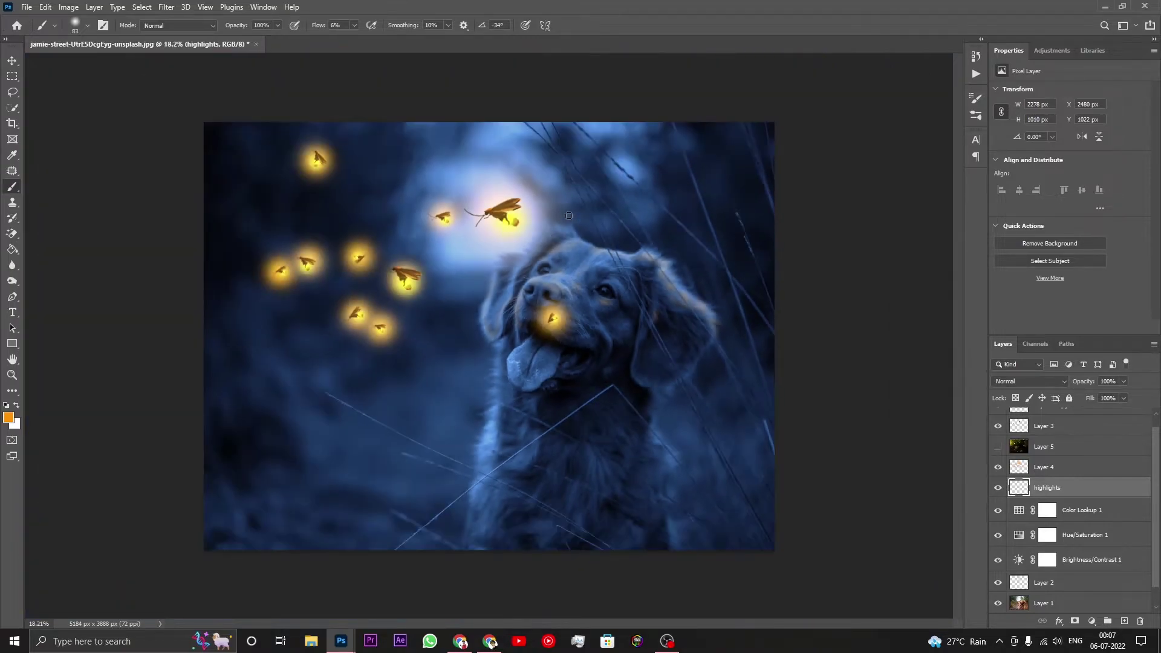
{"action": "left_click", "coordinate": [1009, 380]}
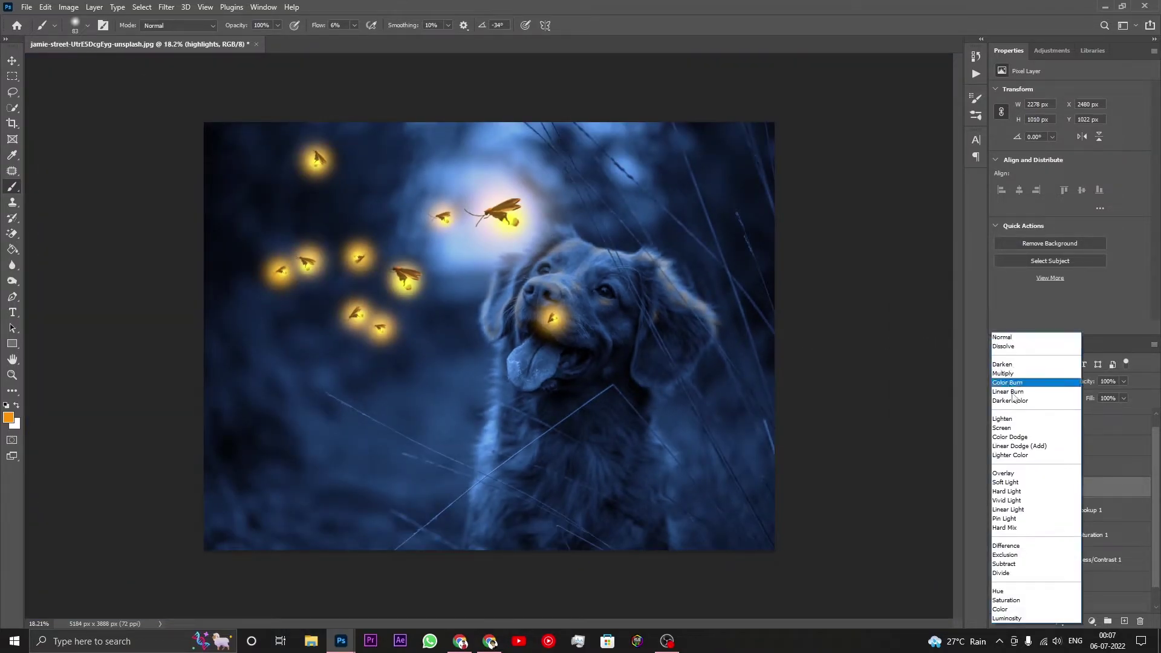
{"action": "left_click", "coordinate": [1019, 430]}
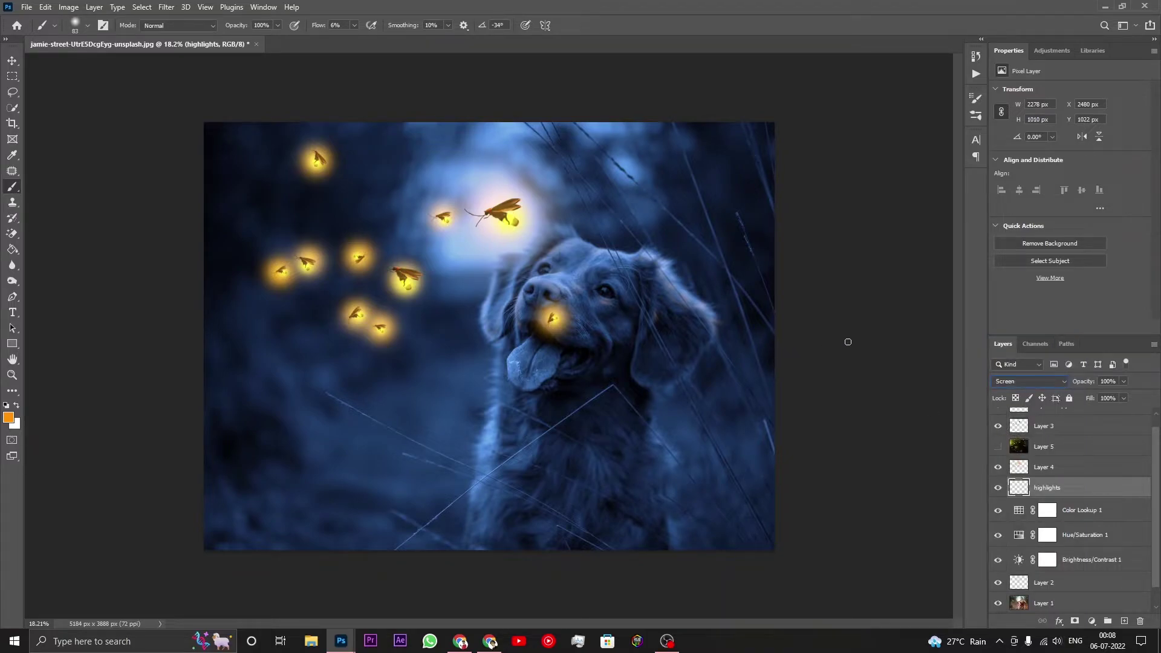
Add a new layer named main highlight above highlights and open the foreground Color Picker
{"action": "left_click", "coordinate": [1120, 620]}
{"action": "type", "text": "main highlight"}
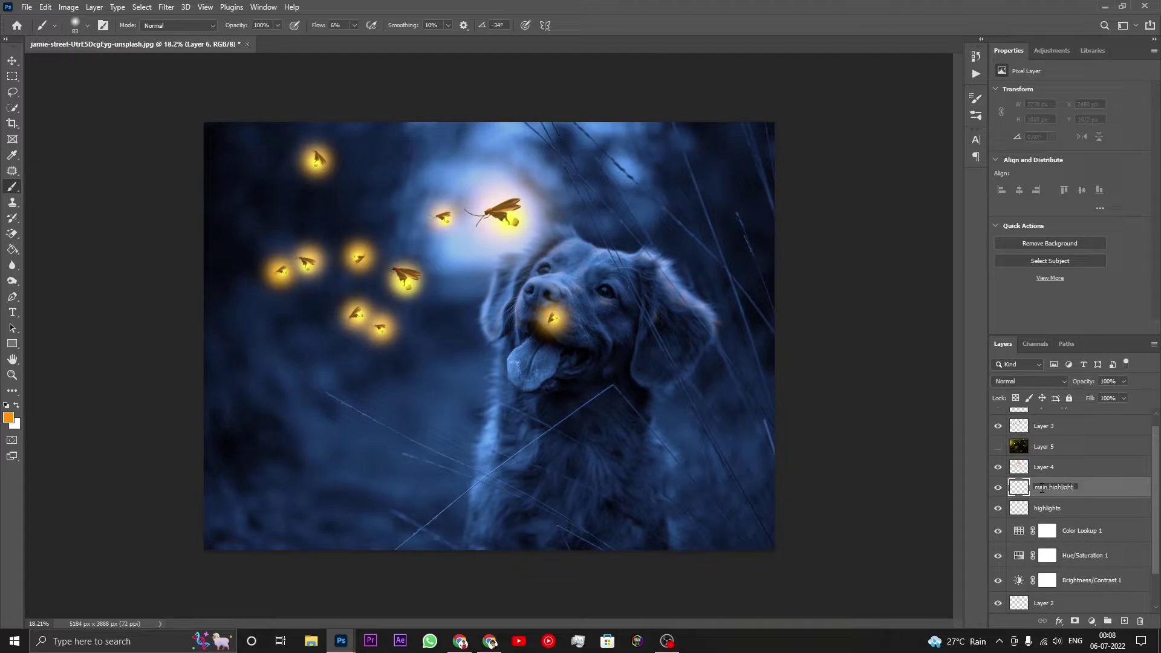
{"action": "key", "text": "Return"}
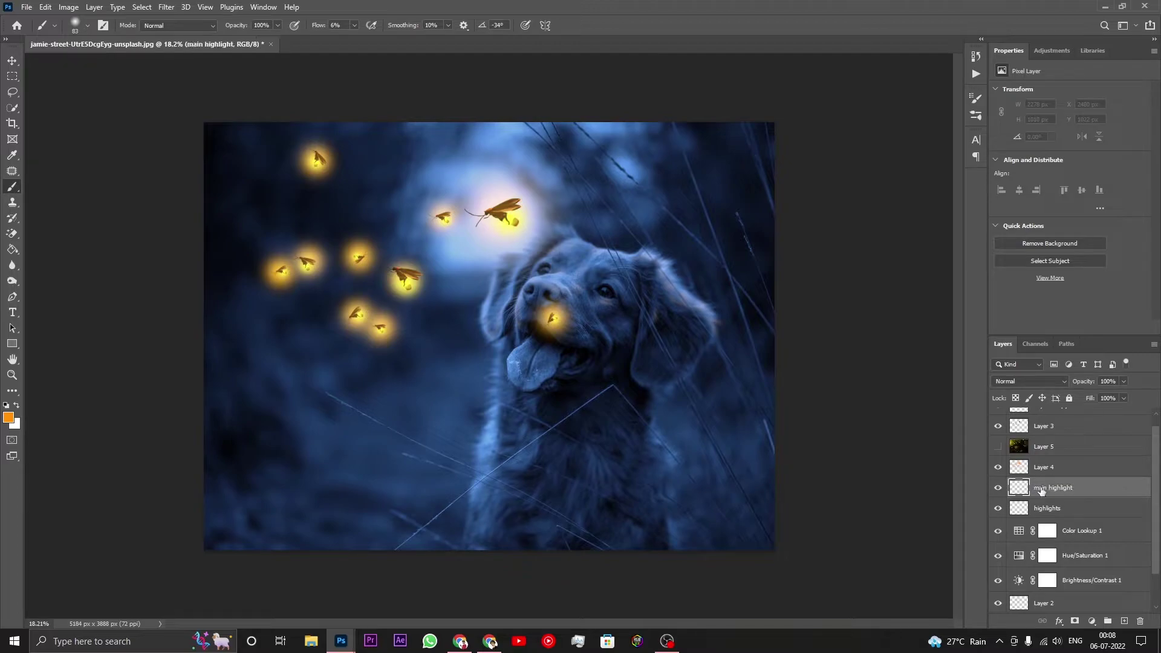
{"action": "scroll", "coordinate": [556, 233], "scroll_direction": "up", "scroll_amount": 3}
{"action": "scroll", "coordinate": [556, 233], "scroll_direction": "up", "scroll_amount": 3}
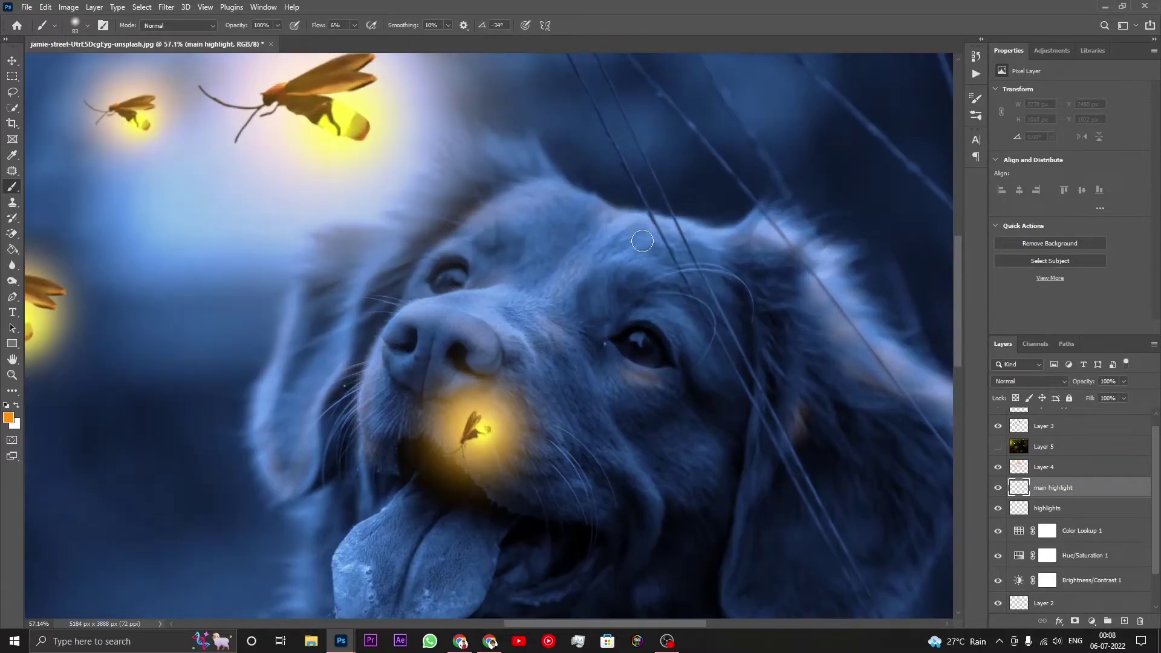
{"action": "left_click", "coordinate": [8, 417]}
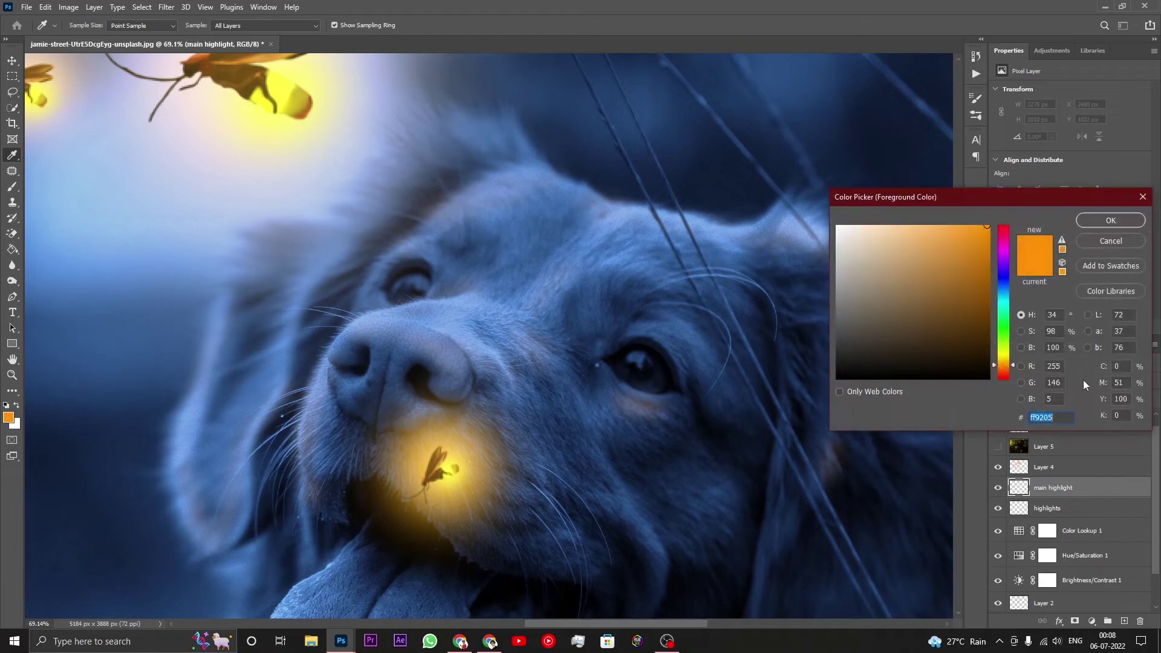
Change the paint colour to yellow ffd305 and paint a 56 px highlight along the muzzle ridge
{"action": "left_click_drag", "start_coordinate": [1015, 365], "coordinate": [1014, 358]}
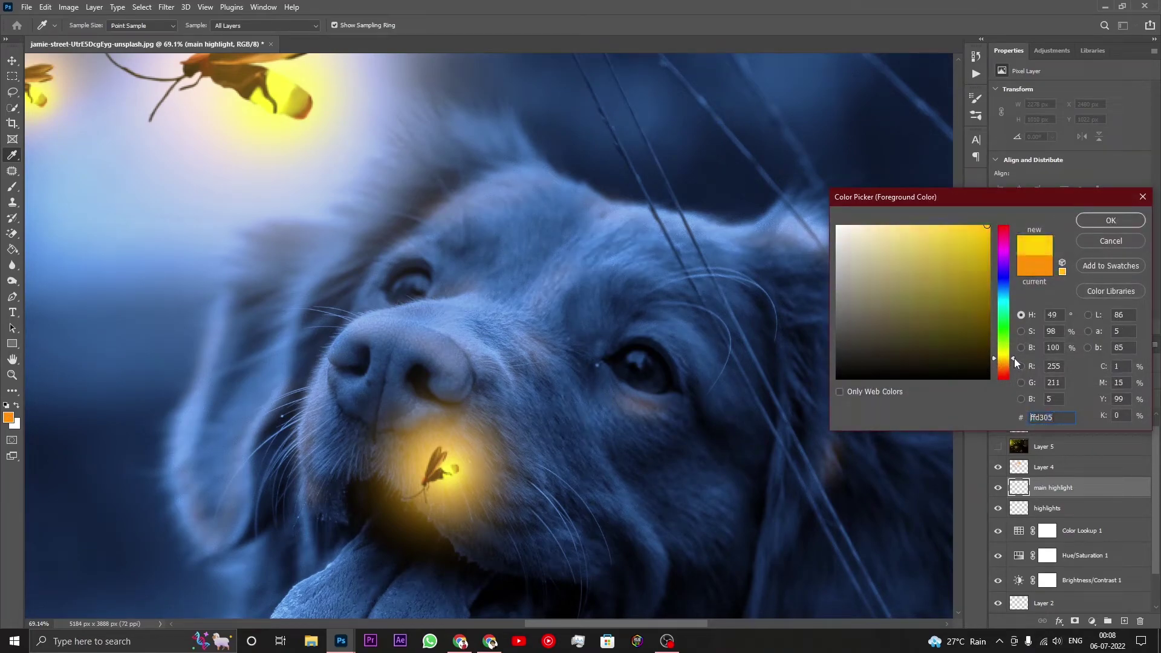
{"action": "left_click", "coordinate": [1117, 220]}
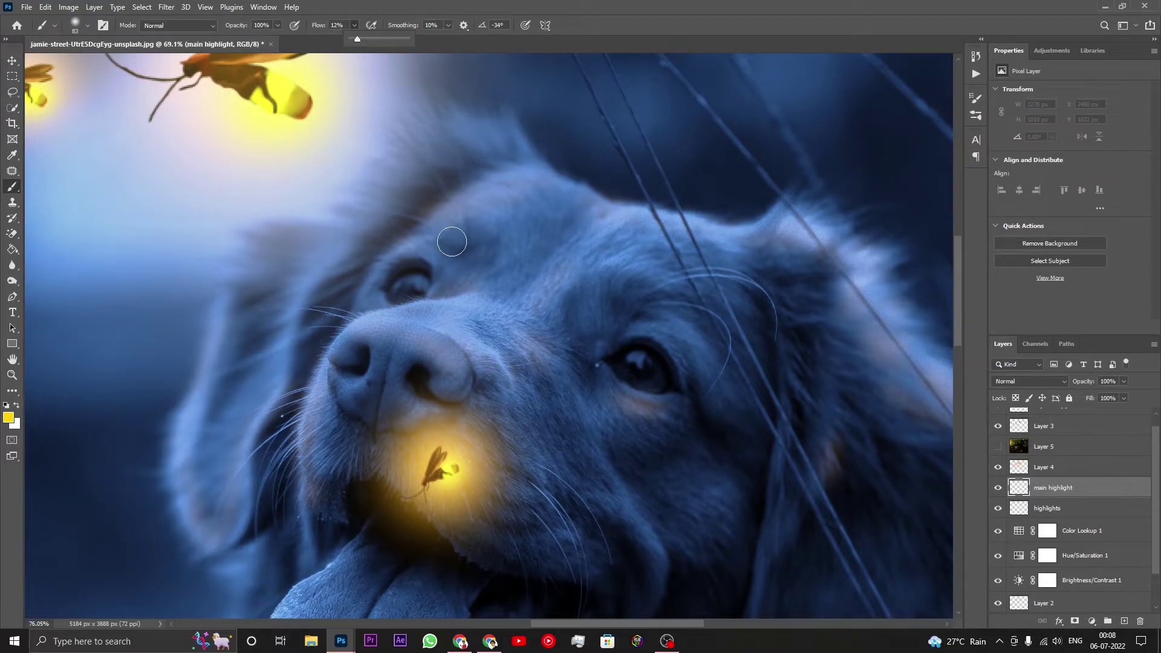
{"action": "scroll", "coordinate": [452, 239], "scroll_direction": "up", "scroll_amount": 3}
{"action": "right_click", "coordinate": [551, 354]}
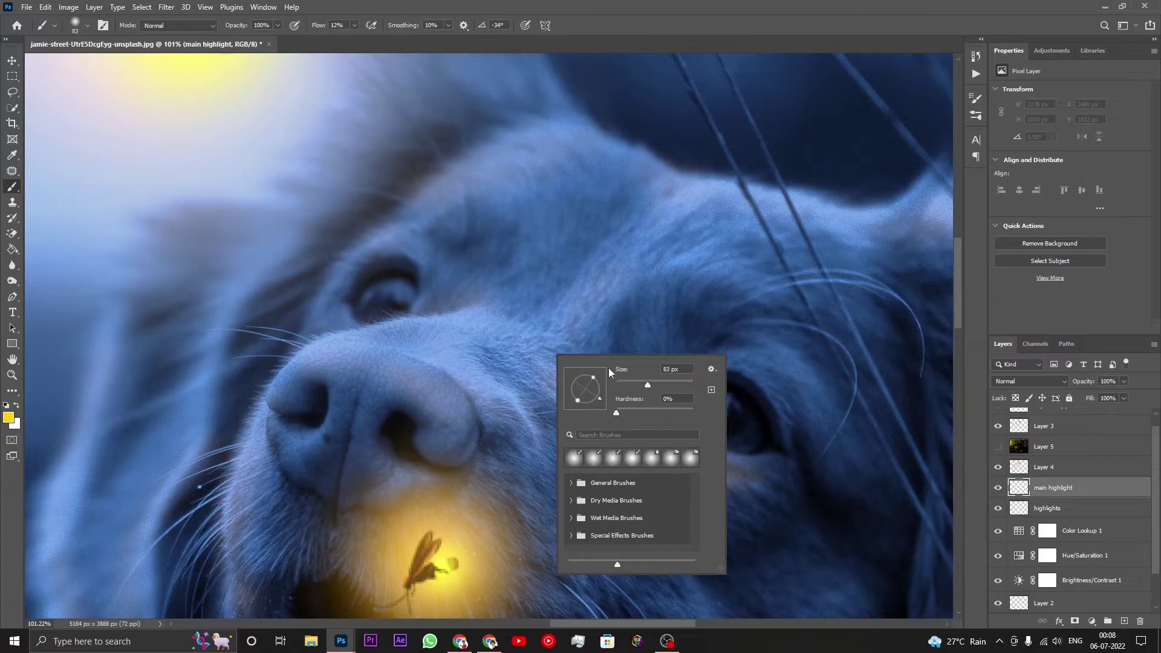
{"action": "left_click", "coordinate": [637, 381]}
{"action": "left_click", "coordinate": [329, 342]}
{"action": "scroll", "coordinate": [332, 337], "scroll_direction": "up", "scroll_amount": 1}
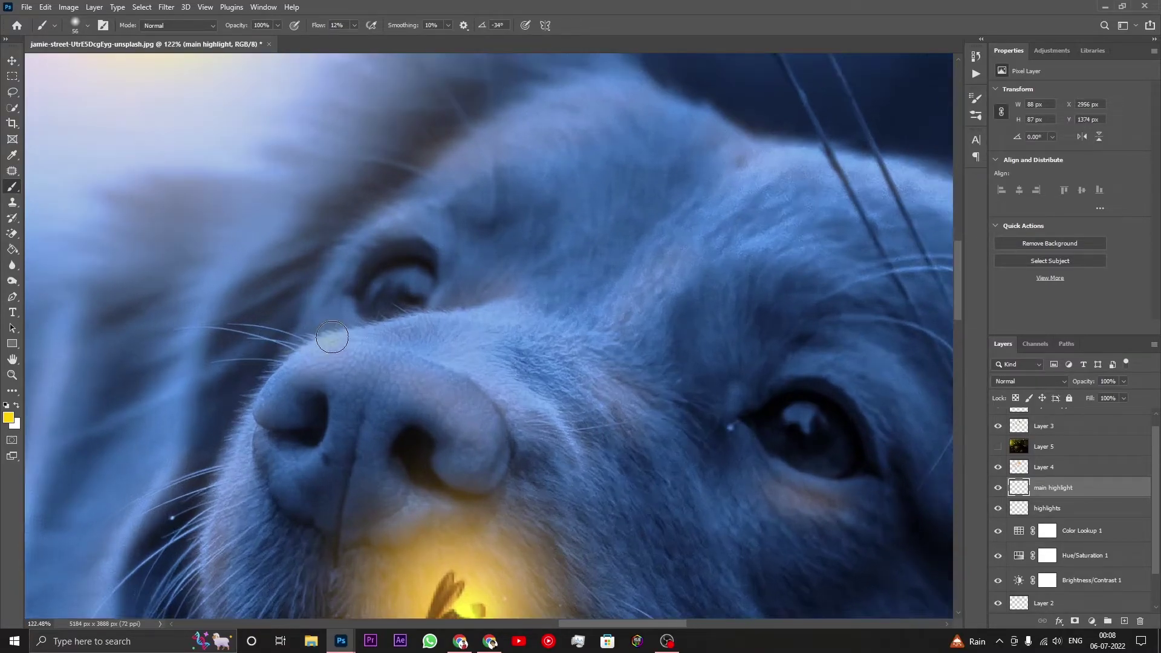
{"action": "mouse_move", "coordinate": [331, 340]}
{"action": "left_mouse_down"}
{"action": "mouse_move", "coordinate": [488, 317]}
{"action": "mouse_move", "coordinate": [332, 340]}
{"action": "left_mouse_up"}
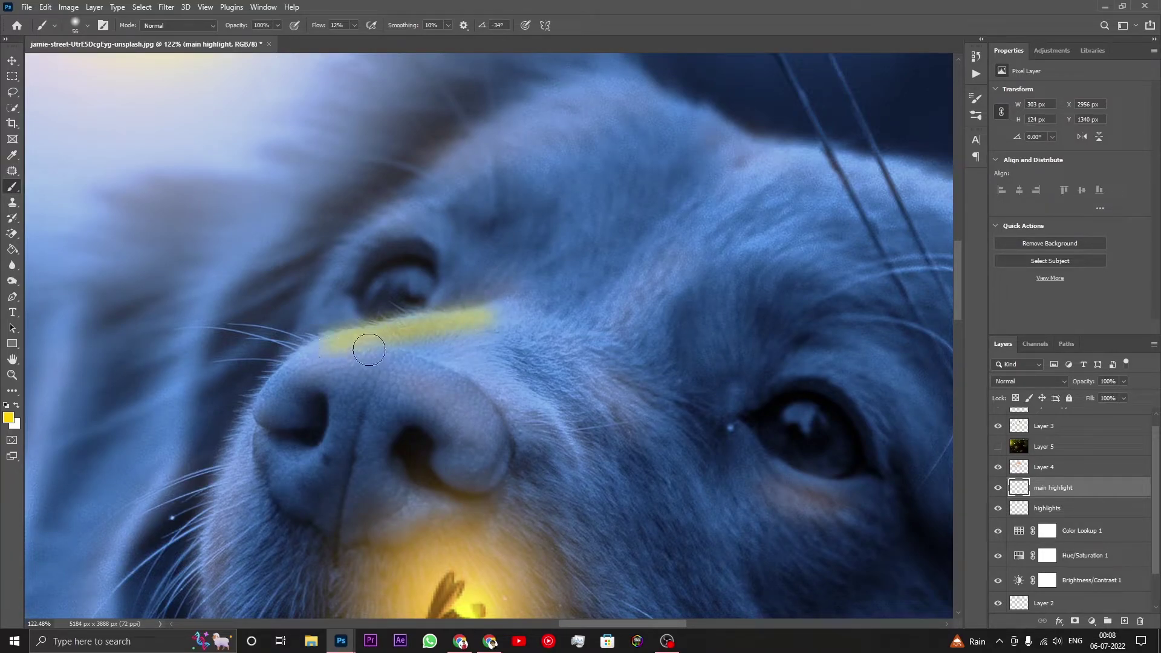
{"action": "mouse_move", "coordinate": [430, 363]}
{"action": "left_mouse_down"}
{"action": "mouse_move", "coordinate": [478, 387]}
{"action": "mouse_move", "coordinate": [383, 337]}
{"action": "mouse_move", "coordinate": [421, 337]}
{"action": "left_mouse_up"}
Paint yellow catchlights into both eyes, shrinking the brush to 40 px for the second
{"action": "scroll", "coordinate": [889, 493], "scroll_direction": "up", "scroll_amount": 3}
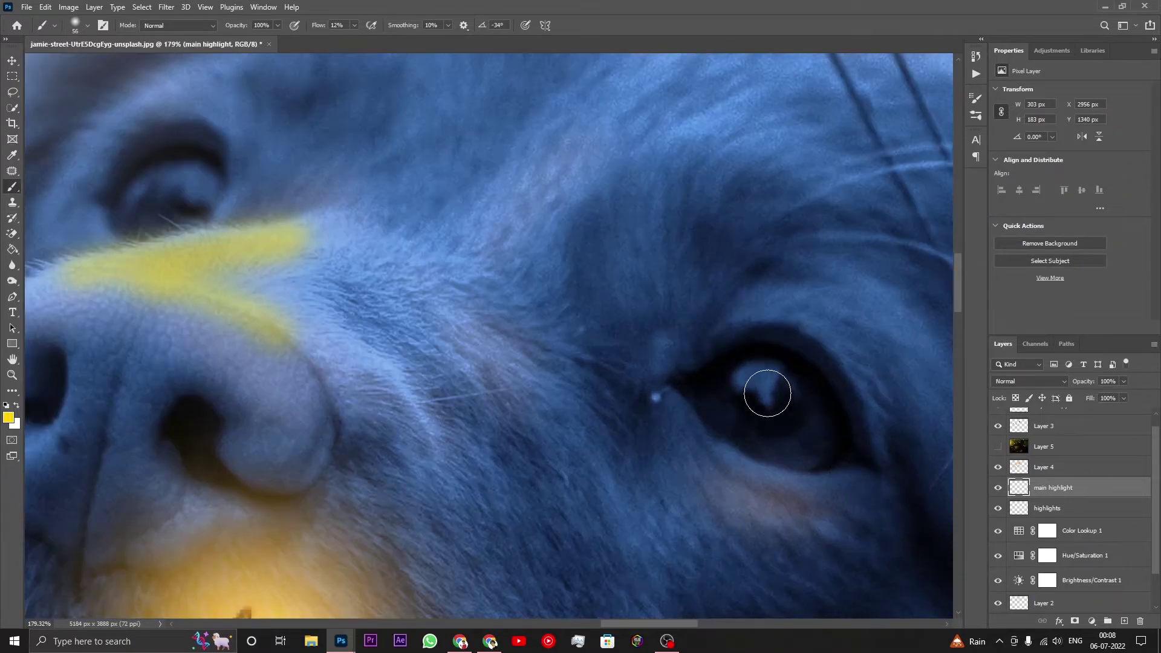
{"action": "scroll", "coordinate": [766, 390], "scroll_direction": "up", "scroll_amount": 2}
{"action": "left_click_drag", "start_coordinate": [768, 383], "coordinate": [773, 409]}
{"action": "scroll", "coordinate": [756, 387], "scroll_direction": "down", "scroll_amount": 5}
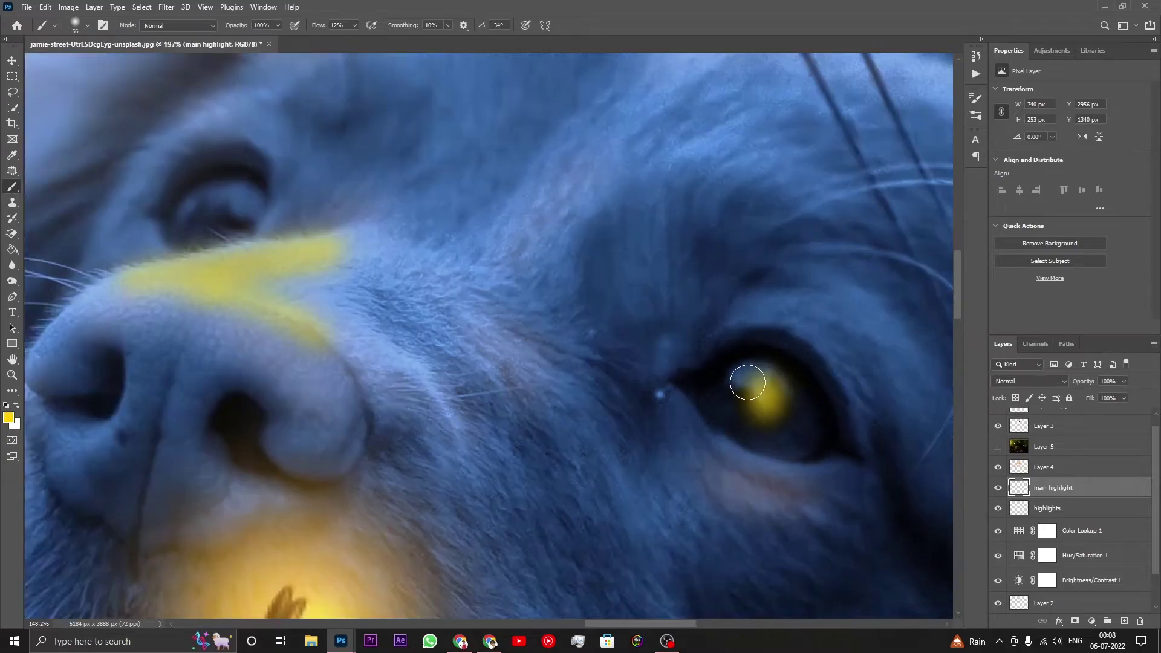
{"action": "scroll", "coordinate": [756, 387], "scroll_direction": "down", "scroll_amount": 3}
{"action": "scroll", "coordinate": [459, 254], "scroll_direction": "up", "scroll_amount": 4}
{"action": "scroll", "coordinate": [760, 392], "scroll_direction": "up", "scroll_amount": 4}
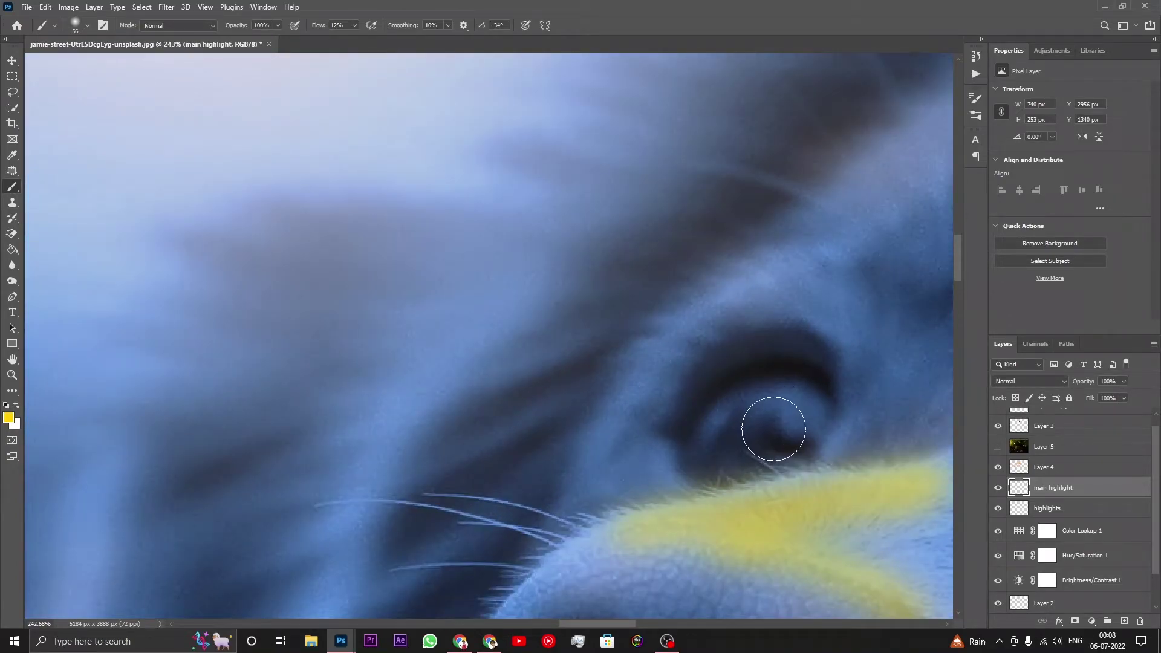
{"action": "right_click", "coordinate": [773, 429]}
{"action": "left_click_drag", "start_coordinate": [851, 435], "coordinate": [846, 437]}
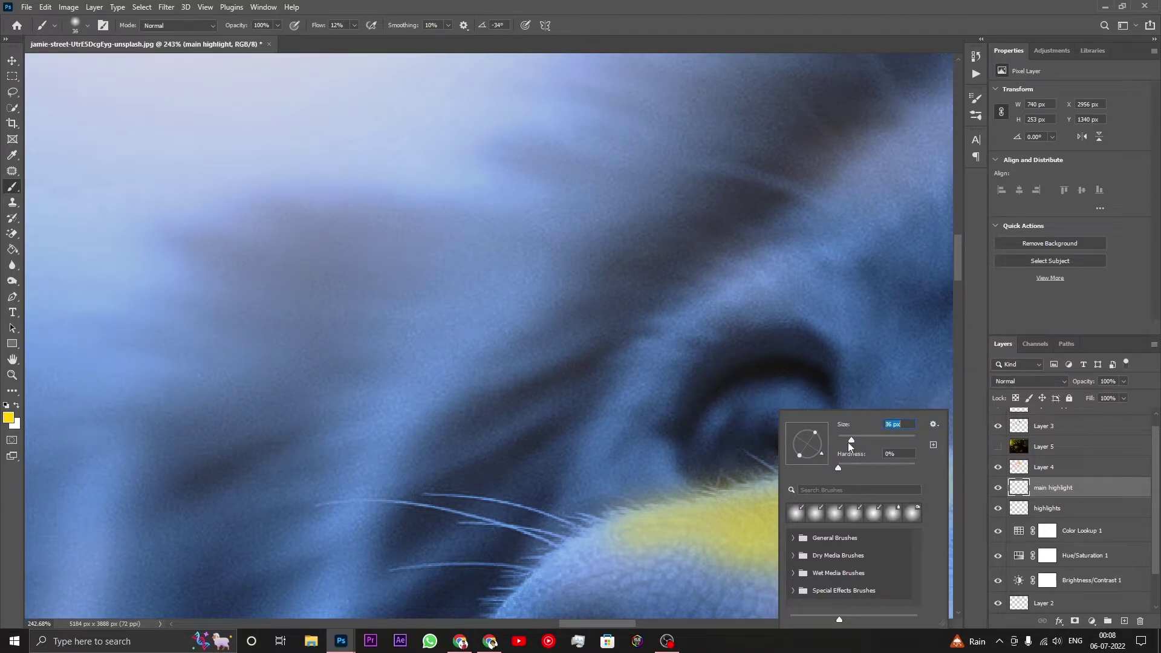
{"action": "left_click", "coordinate": [765, 417]}
{"action": "left_click_drag", "start_coordinate": [765, 417], "coordinate": [750, 423]}
Paint a faint yellow tint and a downward yellow streak on the dog's tongue
{"action": "scroll", "coordinate": [750, 423], "scroll_direction": "down", "scroll_amount": 4}
{"action": "scroll", "coordinate": [770, 376], "scroll_direction": "down", "scroll_amount": 4}
{"action": "scroll", "coordinate": [891, 418], "scroll_direction": "down", "scroll_amount": 2}
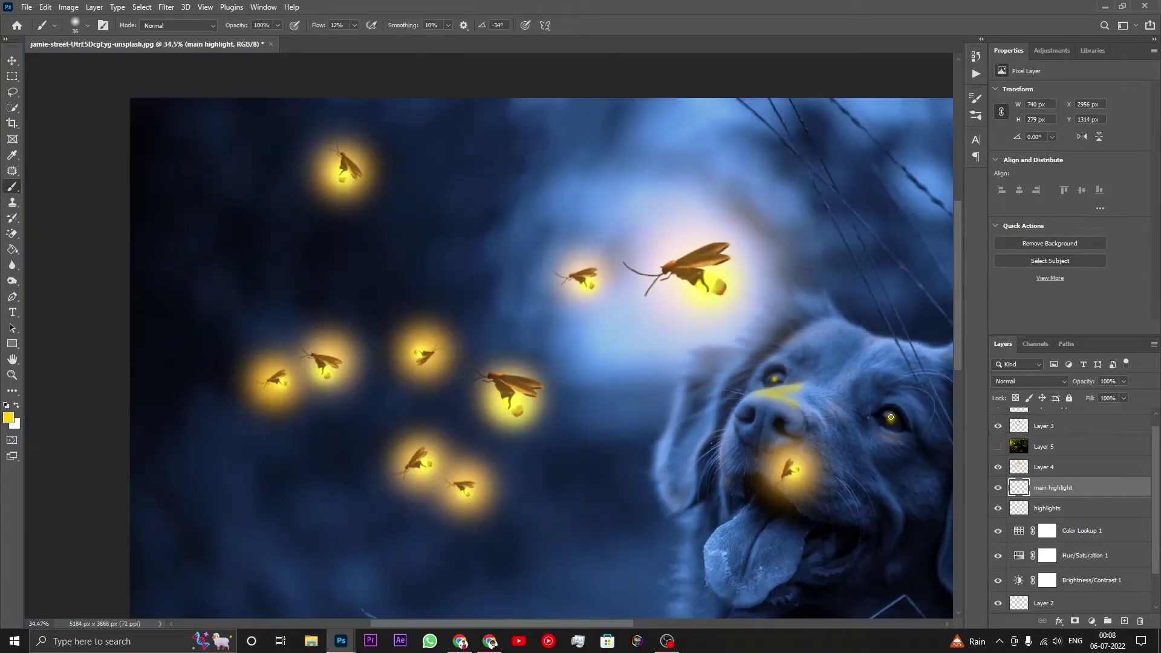
{"action": "scroll", "coordinate": [891, 417], "scroll_direction": "down", "scroll_amount": 2}
{"action": "scroll", "coordinate": [556, 327], "scroll_direction": "up", "scroll_amount": 3}
{"action": "scroll", "coordinate": [565, 396], "scroll_direction": "up", "scroll_amount": 3}
{"action": "scroll", "coordinate": [403, 434], "scroll_direction": "up", "scroll_amount": 1}
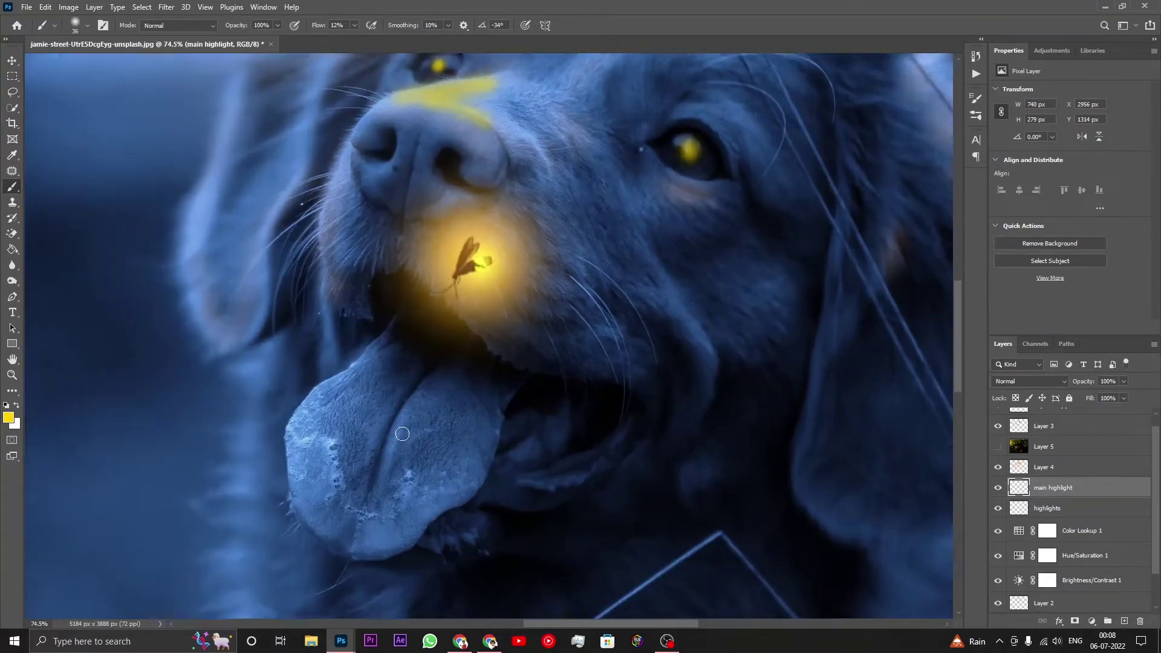
{"action": "scroll", "coordinate": [402, 434], "scroll_direction": "up", "scroll_amount": 1}
{"action": "scroll", "coordinate": [402, 434], "scroll_direction": "up", "scroll_amount": 3}
{"action": "mouse_move", "coordinate": [284, 448]}
{"action": "left_mouse_down"}
{"action": "mouse_move", "coordinate": [225, 417]}
{"action": "mouse_move", "coordinate": [233, 388]}
{"action": "mouse_move", "coordinate": [263, 366]}
{"action": "mouse_move", "coordinate": [332, 463]}
{"action": "left_mouse_up"}
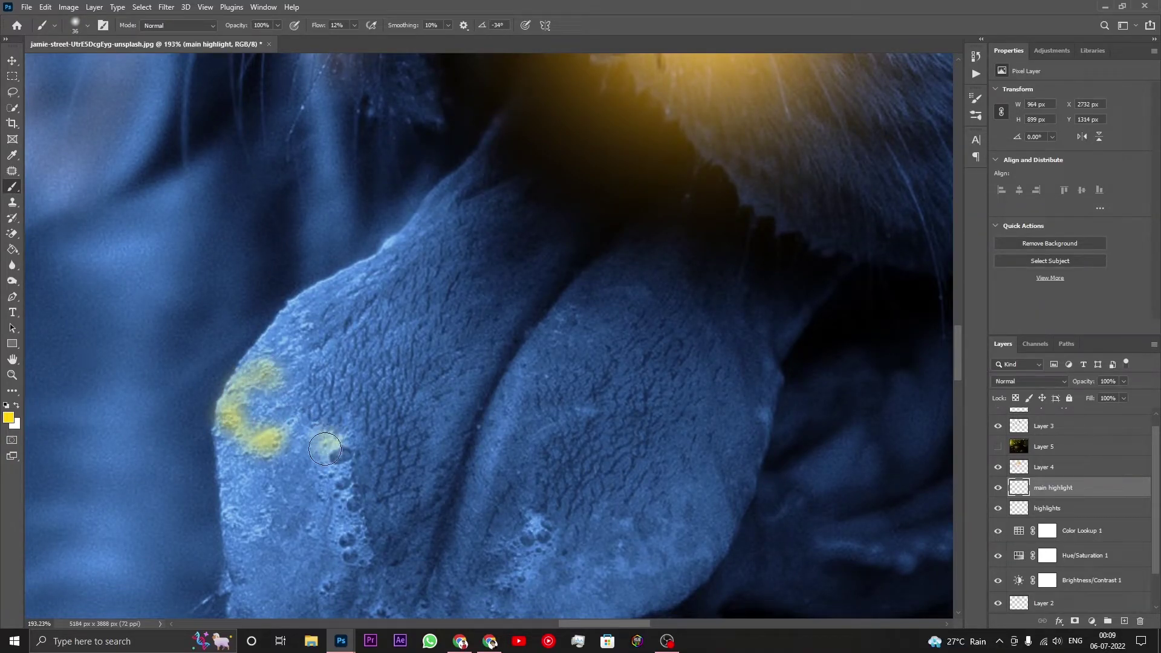
{"action": "mouse_move", "coordinate": [337, 503]}
{"action": "left_mouse_down"}
{"action": "mouse_move", "coordinate": [358, 568]}
{"action": "mouse_move", "coordinate": [341, 485]}
{"action": "left_mouse_up"}
Add a yellow dab and yellow streaks across the tongue and its right lobe
{"action": "scroll", "coordinate": [341, 486], "scroll_direction": "down", "scroll_amount": 3}
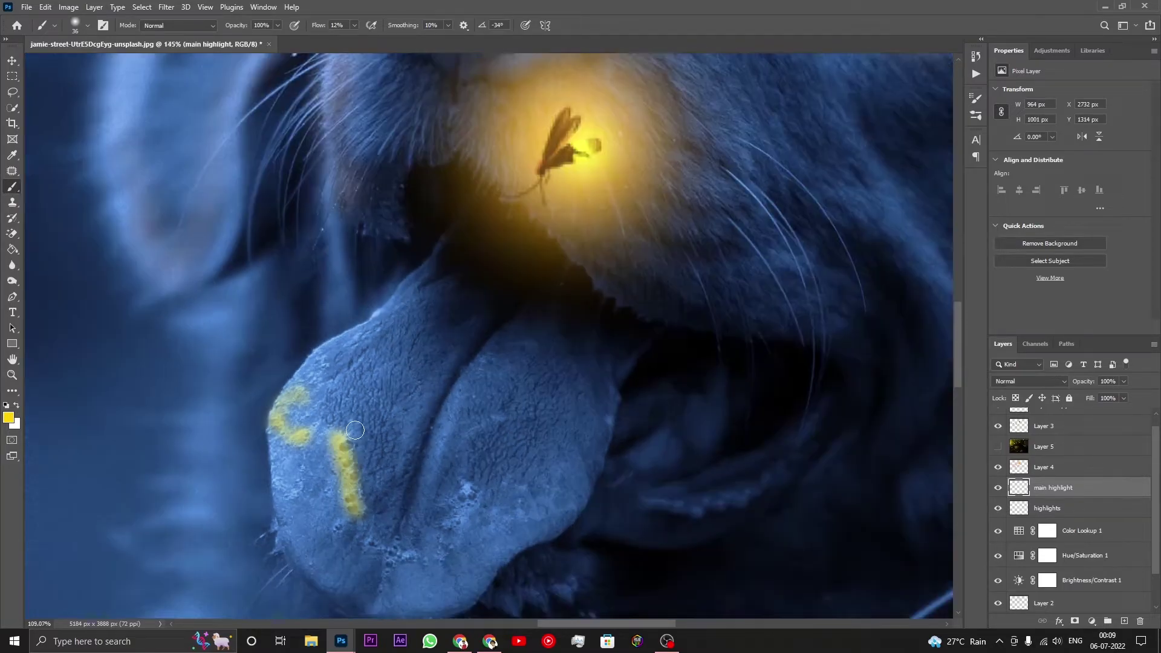
{"action": "scroll", "coordinate": [341, 486], "scroll_direction": "down", "scroll_amount": 2}
{"action": "scroll", "coordinate": [282, 440], "scroll_direction": "up", "scroll_amount": 8}
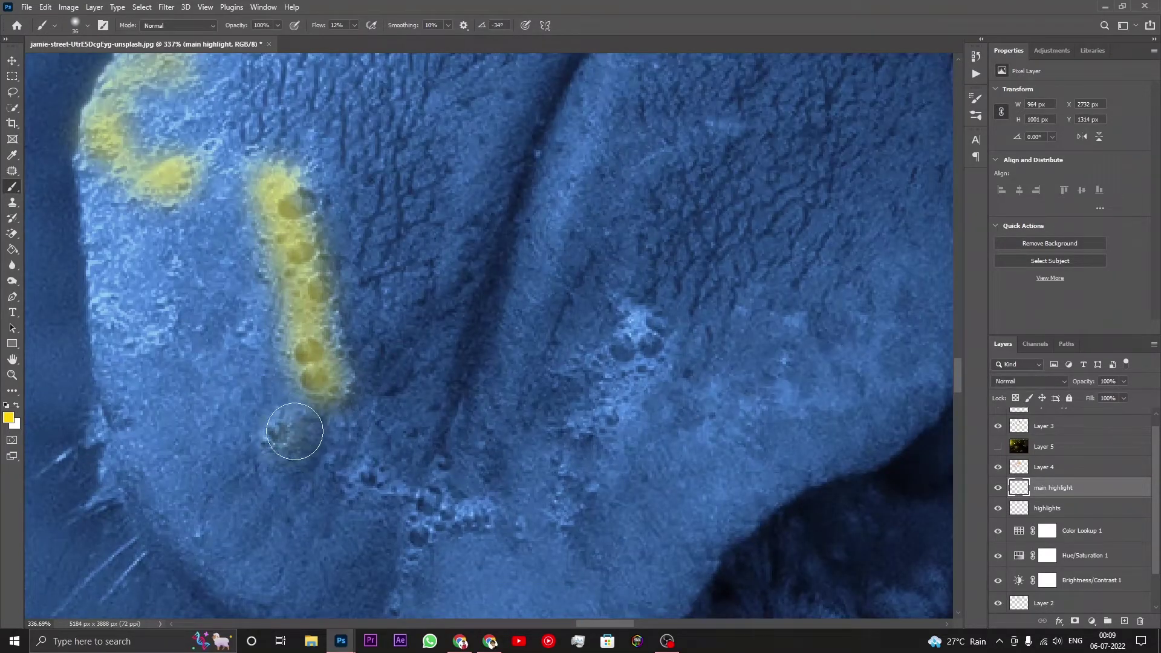
{"action": "left_click_drag", "start_coordinate": [282, 437], "coordinate": [276, 431]}
{"action": "mouse_move", "coordinate": [357, 450]}
{"action": "left_mouse_down"}
{"action": "mouse_move", "coordinate": [368, 480]}
{"action": "mouse_move", "coordinate": [415, 508]}
{"action": "mouse_move", "coordinate": [467, 518]}
{"action": "mouse_move", "coordinate": [417, 542]}
{"action": "left_mouse_up"}
{"action": "left_click_drag", "start_coordinate": [380, 582], "coordinate": [436, 519]}
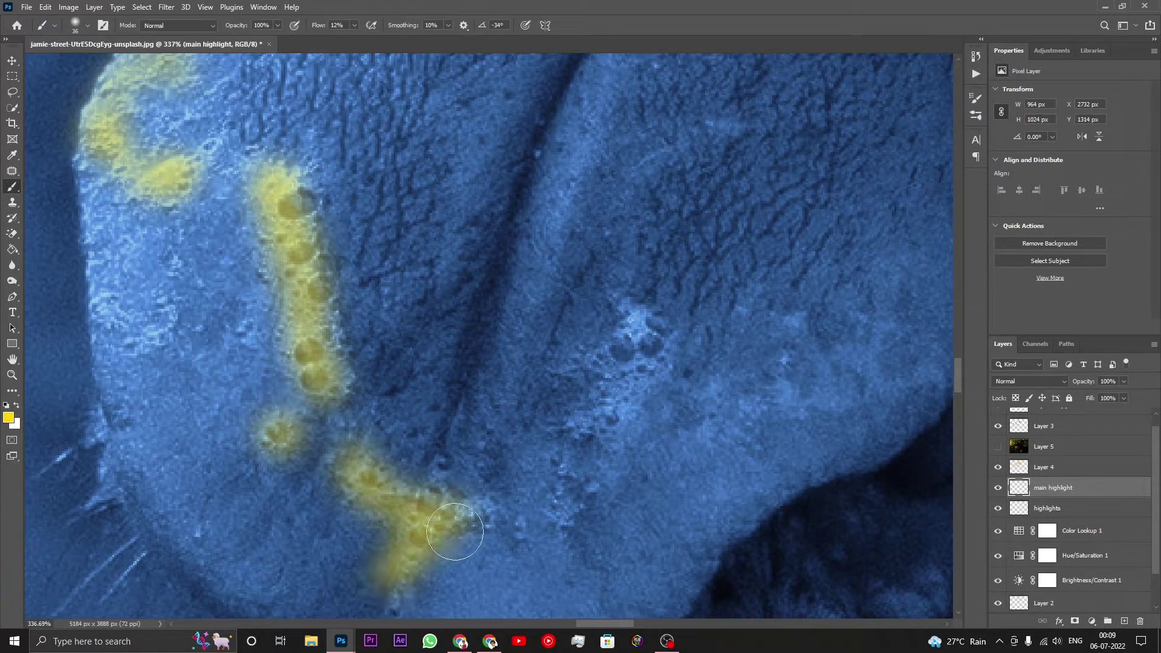
{"action": "mouse_move", "coordinate": [571, 531]}
{"action": "left_mouse_down"}
{"action": "mouse_move", "coordinate": [565, 497]}
{"action": "mouse_move", "coordinate": [600, 456]}
{"action": "mouse_move", "coordinate": [625, 366]}
{"action": "mouse_move", "coordinate": [631, 279]}
{"action": "left_mouse_up"}
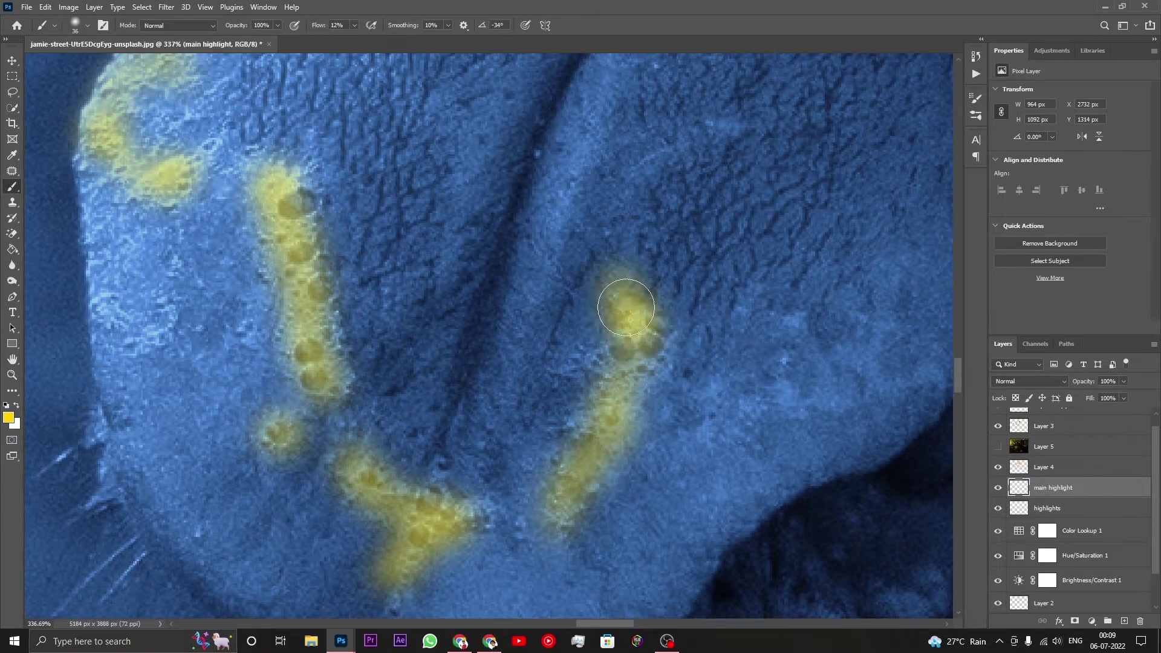
Dab faint yellow light on the tongue's right lobe and near its edge
{"action": "scroll", "coordinate": [691, 282], "scroll_direction": "down", "scroll_amount": 2}
{"action": "scroll", "coordinate": [691, 281], "scroll_direction": "down", "scroll_amount": 4}
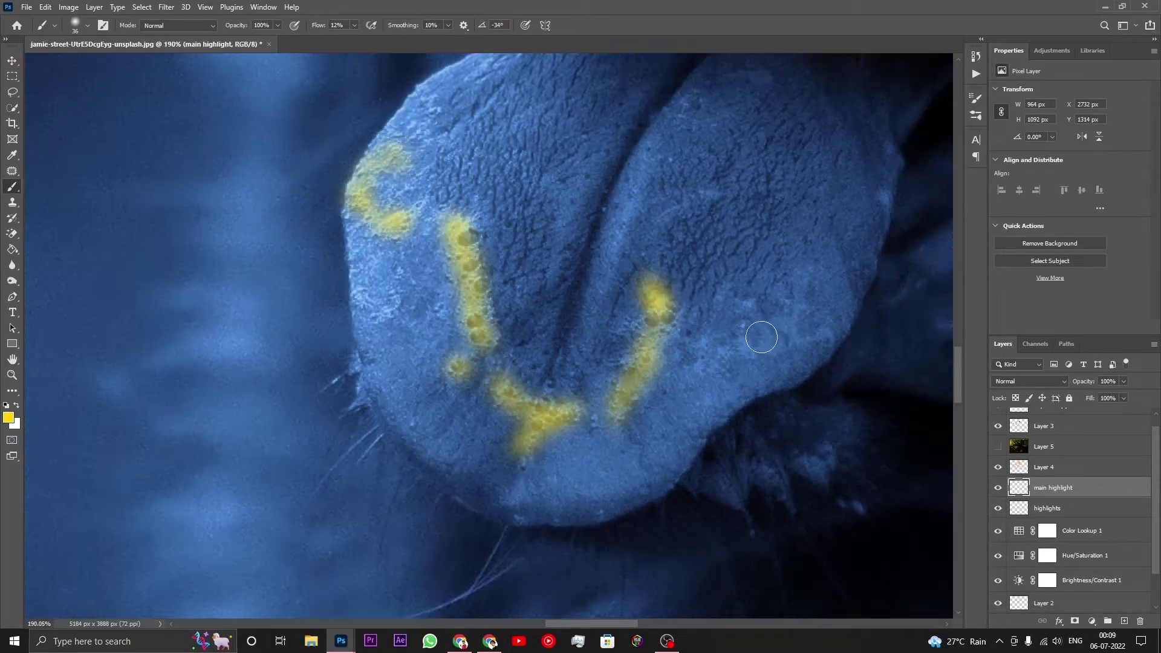
{"action": "scroll", "coordinate": [696, 320], "scroll_direction": "up", "scroll_amount": 3}
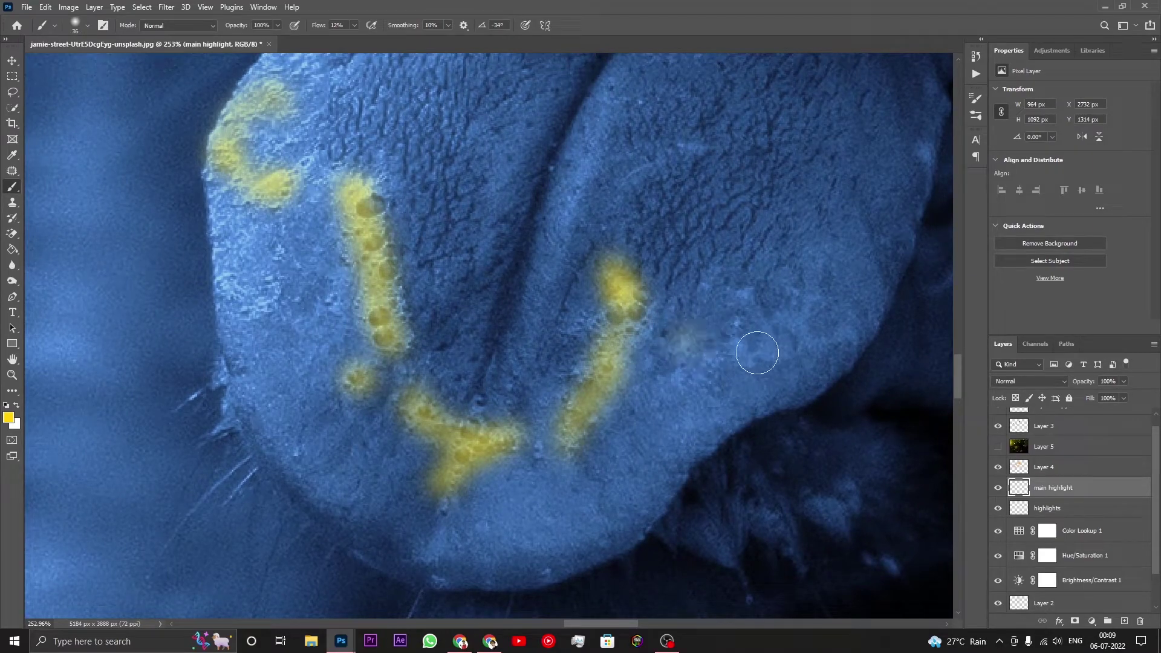
{"action": "left_click", "coordinate": [755, 349]}
{"action": "left_click", "coordinate": [925, 154]}
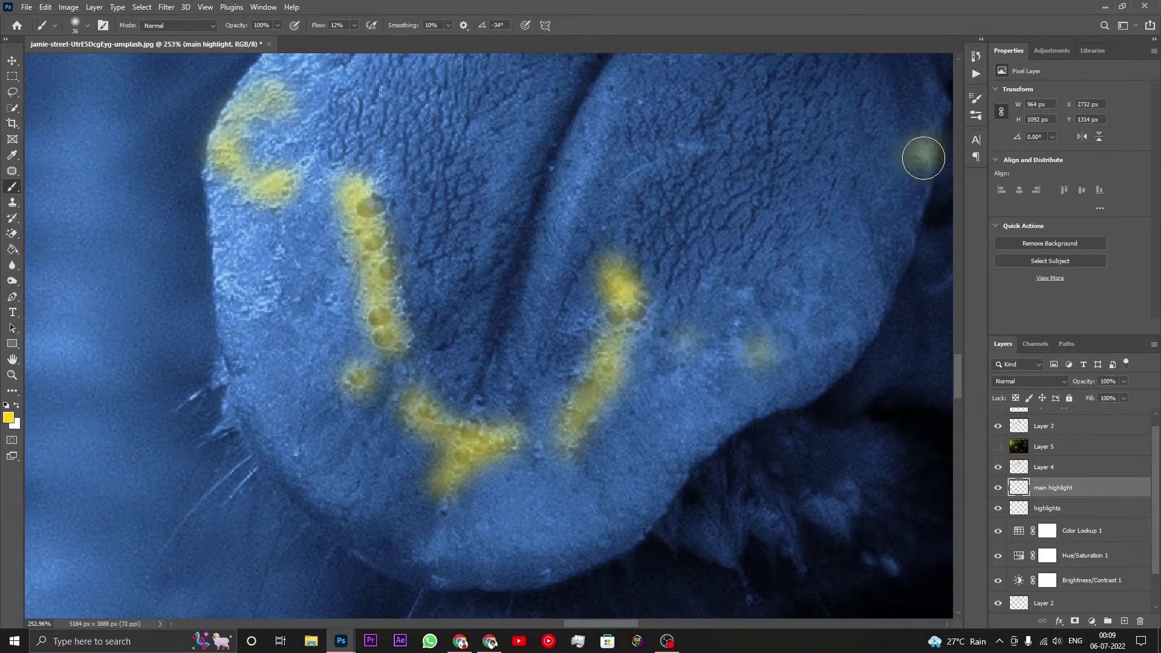
{"action": "left_click_drag", "start_coordinate": [702, 143], "coordinate": [678, 149]}
{"action": "scroll", "coordinate": [678, 149], "scroll_direction": "down", "scroll_amount": 3}
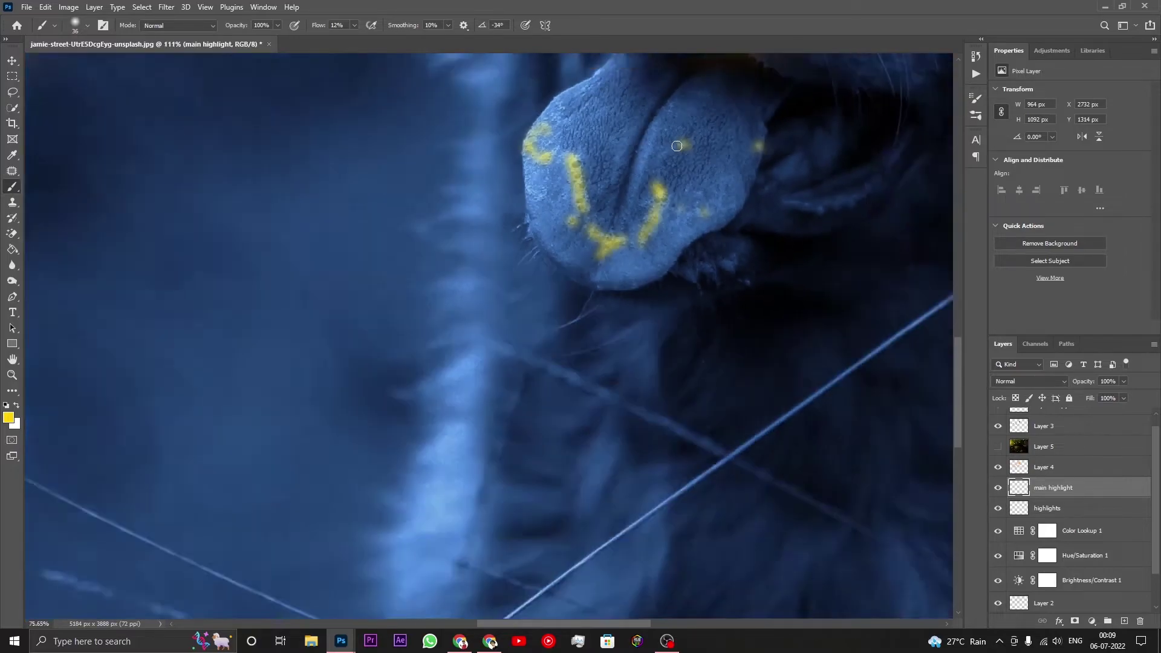
{"action": "scroll", "coordinate": [665, 212], "scroll_direction": "down", "scroll_amount": 3}
{"action": "scroll", "coordinate": [636, 291], "scroll_direction": "down", "scroll_amount": 2}
{"action": "scroll", "coordinate": [616, 348], "scroll_direction": "down", "scroll_amount": 1}
{"action": "scroll", "coordinate": [615, 348], "scroll_direction": "up", "scroll_amount": 3}
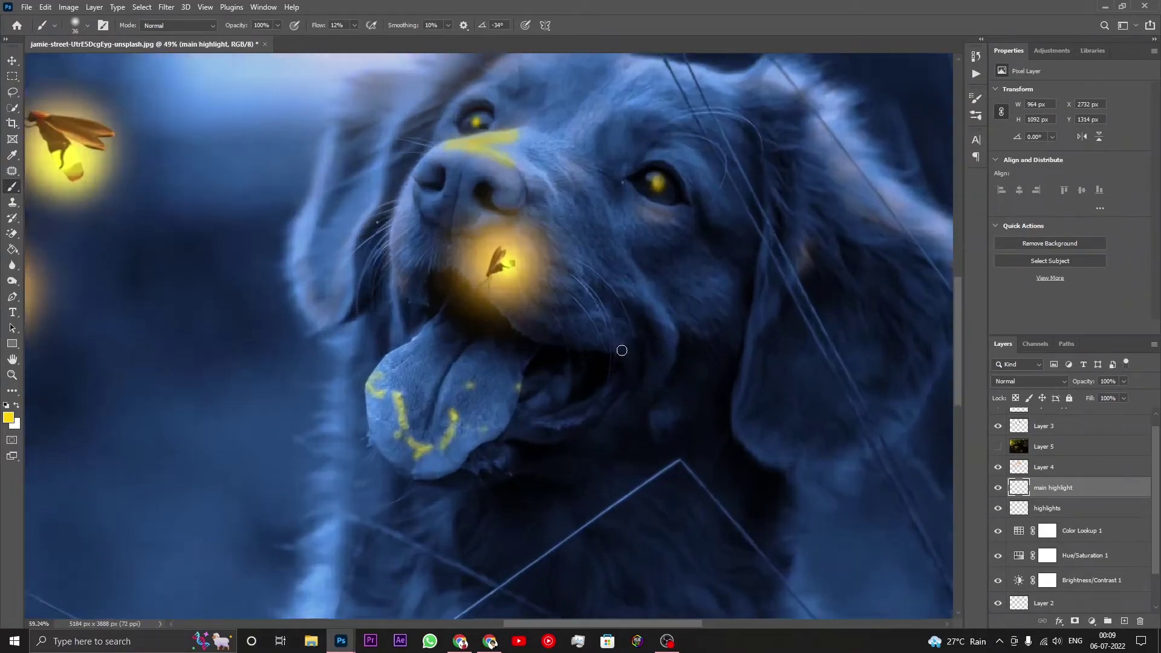
{"action": "scroll", "coordinate": [623, 345], "scroll_direction": "up", "scroll_amount": 3}
{"action": "scroll", "coordinate": [627, 339], "scroll_direction": "up", "scroll_amount": 1}
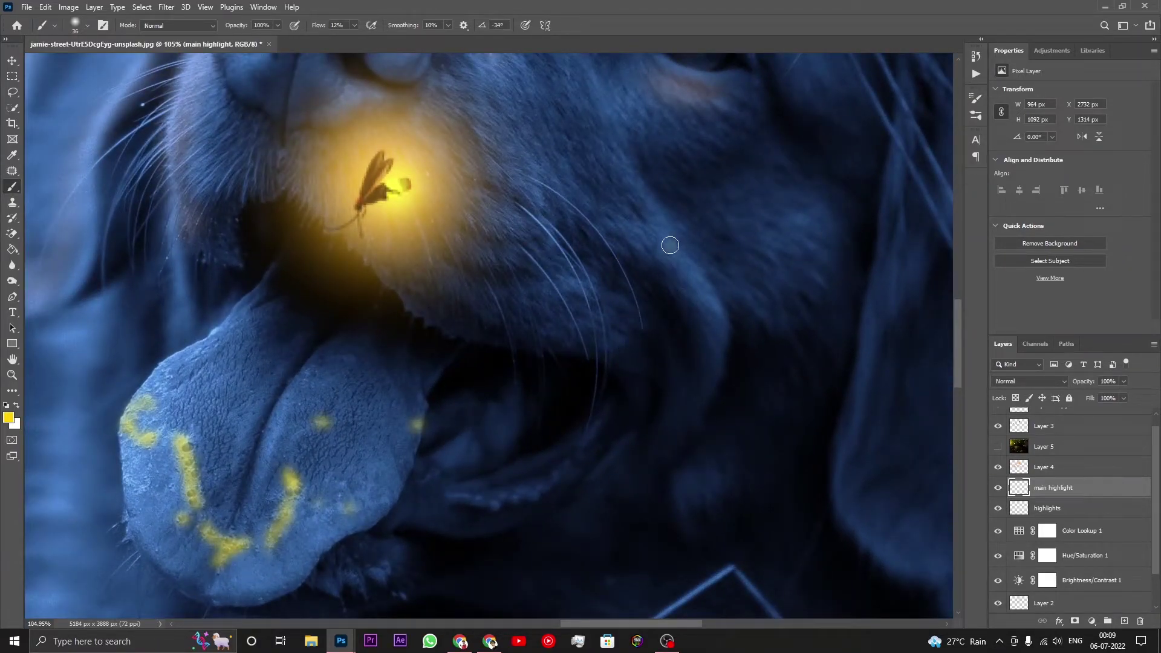
Paint a small yellow streak on the cheek fur and light both nostrils yellow
{"action": "mouse_move", "coordinate": [671, 241]}
{"action": "left_mouse_down"}
{"action": "mouse_move", "coordinate": [665, 257]}
{"action": "mouse_move", "coordinate": [714, 296]}
{"action": "left_mouse_up"}
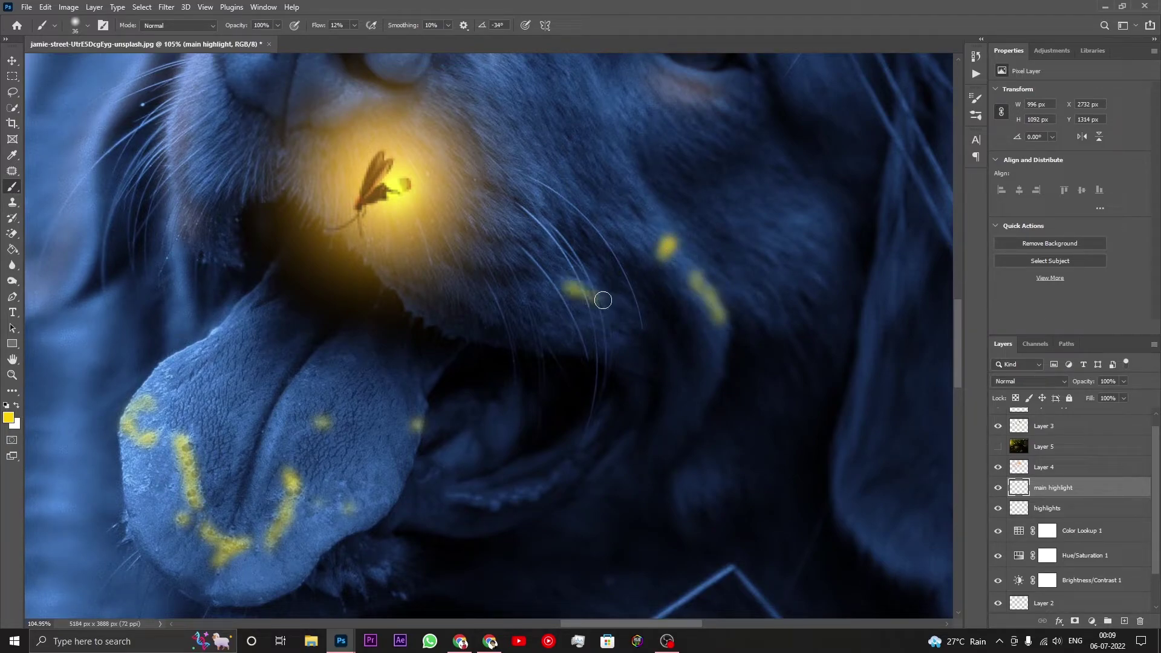
{"action": "scroll", "coordinate": [602, 300], "scroll_direction": "down", "scroll_amount": 3}
{"action": "scroll", "coordinate": [544, 272], "scroll_direction": "down", "scroll_amount": 1}
{"action": "scroll", "coordinate": [431, 188], "scroll_direction": "up", "scroll_amount": 4}
{"action": "scroll", "coordinate": [432, 187], "scroll_direction": "up", "scroll_amount": 2}
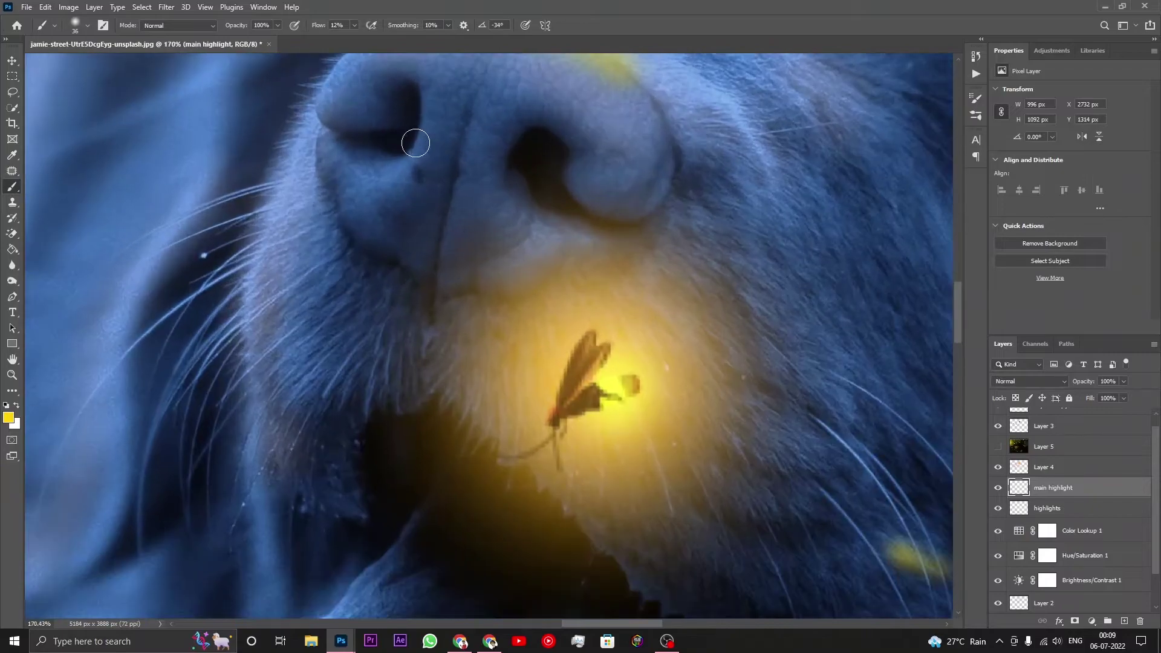
{"action": "mouse_move", "coordinate": [407, 166]}
{"action": "left_mouse_down"}
{"action": "mouse_move", "coordinate": [377, 171]}
{"action": "mouse_move", "coordinate": [412, 157]}
{"action": "mouse_move", "coordinate": [369, 174]}
{"action": "left_mouse_up"}
{"action": "mouse_move", "coordinate": [517, 182]}
{"action": "left_mouse_down"}
{"action": "mouse_move", "coordinate": [511, 172]}
{"action": "mouse_move", "coordinate": [533, 214]}
{"action": "left_mouse_up"}
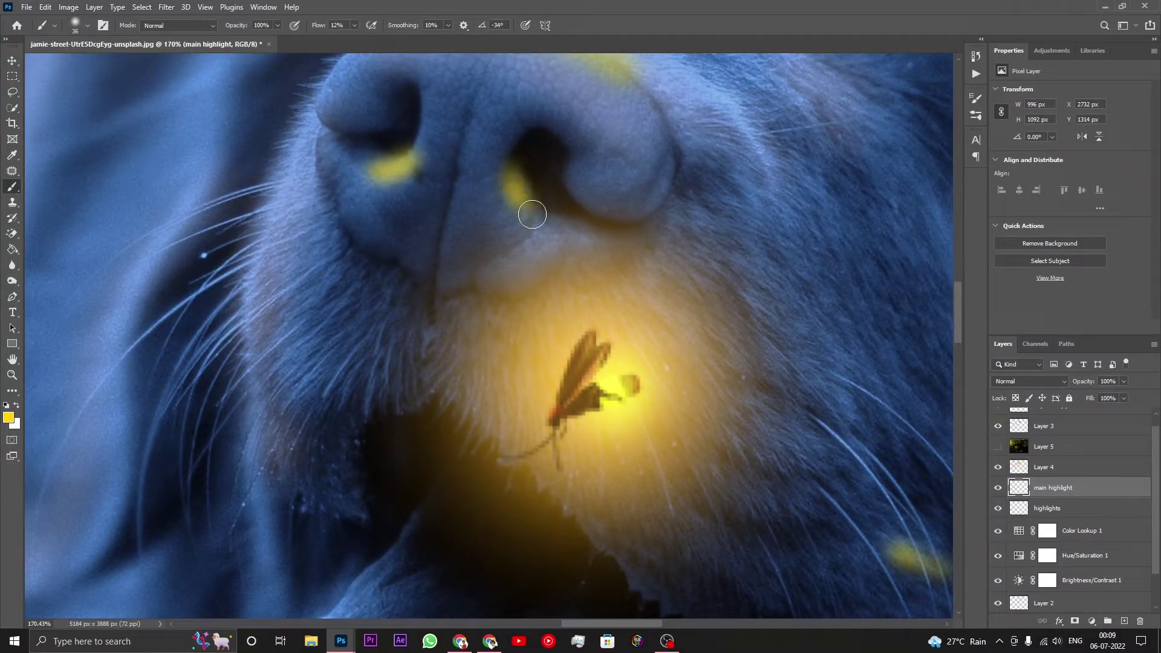
Paint a yellow line along the dog's whiskers
{"action": "scroll", "coordinate": [538, 194], "scroll_direction": "down", "scroll_amount": 3}
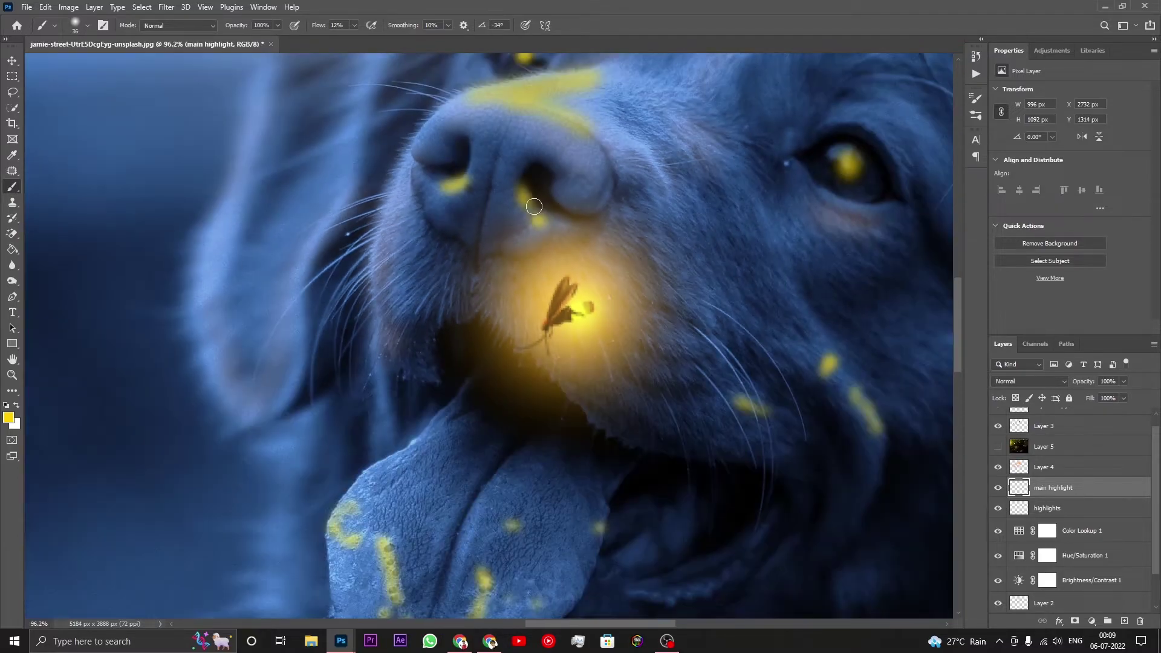
{"action": "scroll", "coordinate": [539, 194], "scroll_direction": "down", "scroll_amount": 2}
{"action": "scroll", "coordinate": [649, 182], "scroll_direction": "down", "scroll_amount": 2}
{"action": "scroll", "coordinate": [518, 151], "scroll_direction": "up", "scroll_amount": 4}
{"action": "scroll", "coordinate": [499, 167], "scroll_direction": "up", "scroll_amount": 2}
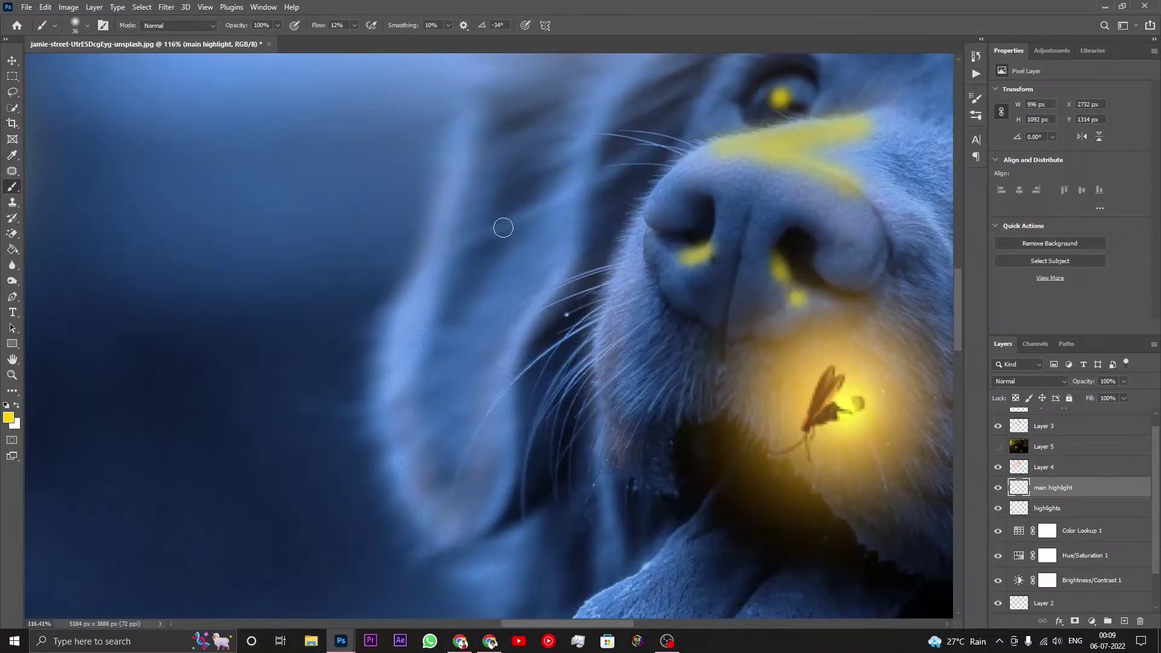
{"action": "scroll", "coordinate": [555, 197], "scroll_direction": "up", "scroll_amount": 2}
{"action": "mouse_move", "coordinate": [588, 239]}
{"action": "left_mouse_down"}
{"action": "mouse_move", "coordinate": [510, 404]}
{"action": "mouse_move", "coordinate": [506, 462]}
{"action": "left_mouse_up"}
Paint yellow rim light along the left cheek edge, extending it upward
{"action": "scroll", "coordinate": [505, 461], "scroll_direction": "down", "scroll_amount": 2}
{"action": "scroll", "coordinate": [520, 411], "scroll_direction": "down", "scroll_amount": 3}
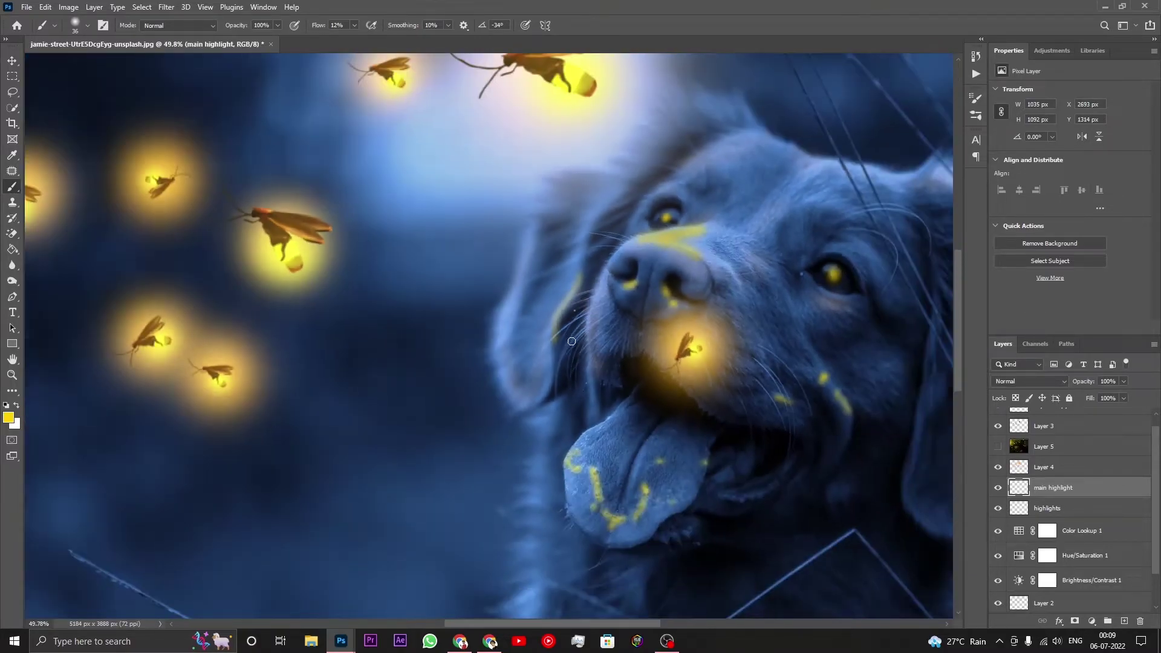
{"action": "scroll", "coordinate": [538, 354], "scroll_direction": "up", "scroll_amount": 5}
{"action": "left_click_drag", "start_coordinate": [523, 393], "coordinate": [468, 505]}
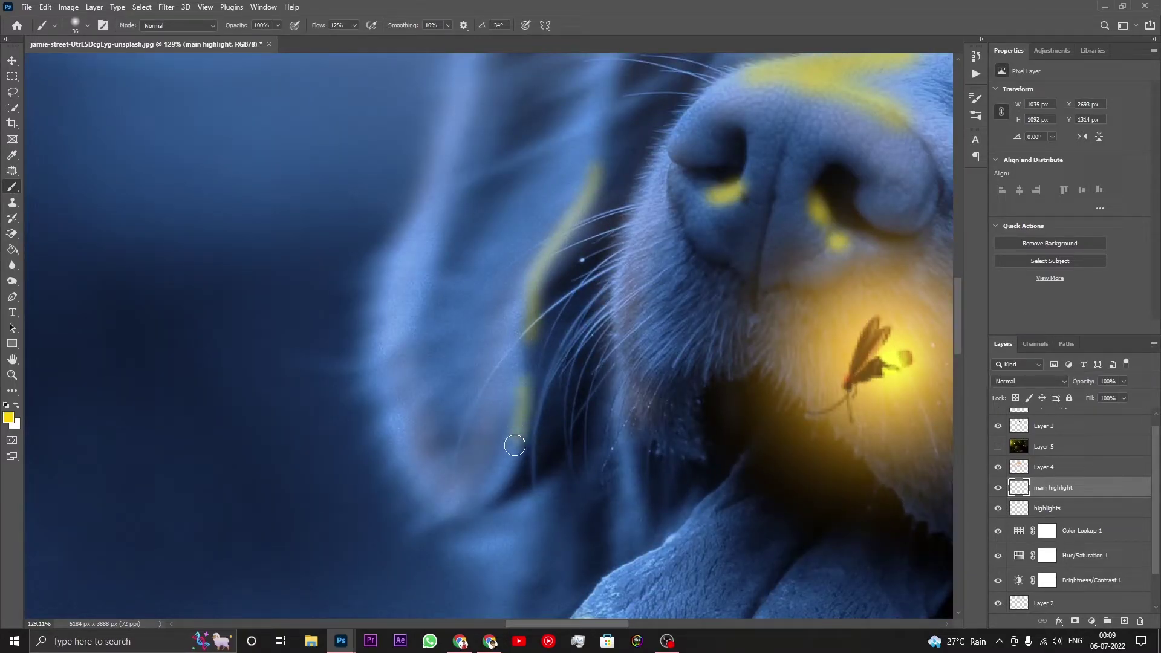
{"action": "mouse_move", "coordinate": [390, 288]}
{"action": "left_mouse_down"}
{"action": "mouse_move", "coordinate": [392, 402]}
{"action": "mouse_move", "coordinate": [441, 497]}
{"action": "left_mouse_up"}
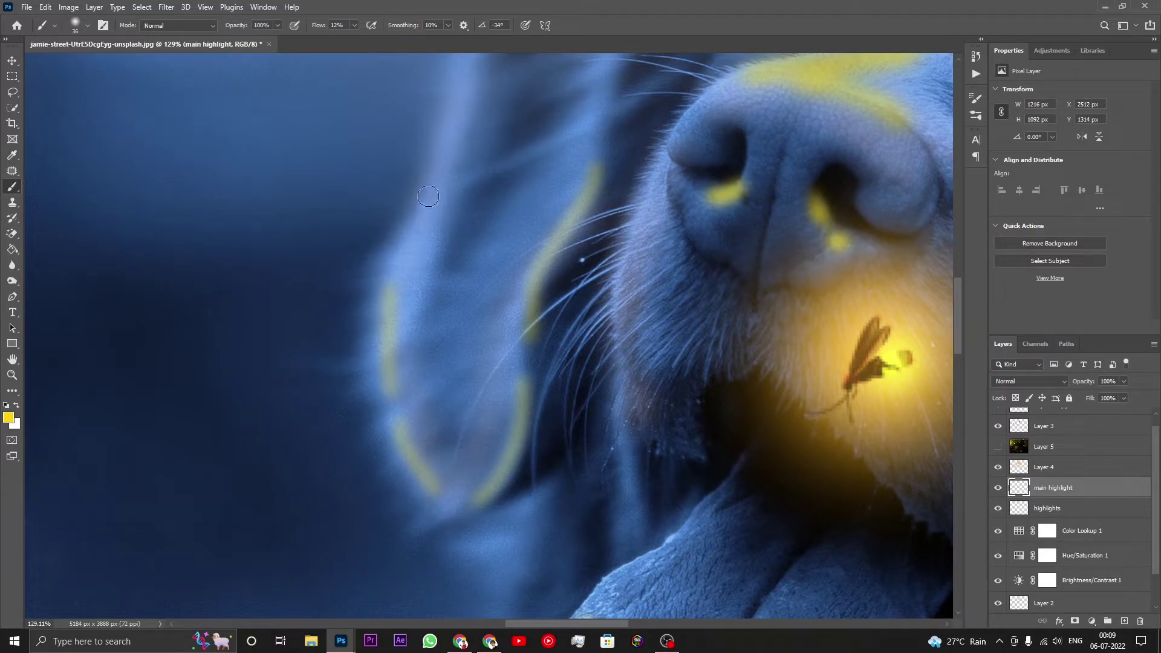
{"action": "mouse_move", "coordinate": [434, 170]}
{"action": "left_mouse_down"}
{"action": "mouse_move", "coordinate": [393, 306]}
{"action": "mouse_move", "coordinate": [403, 424]}
{"action": "mouse_move", "coordinate": [423, 482]}
{"action": "left_mouse_up"}
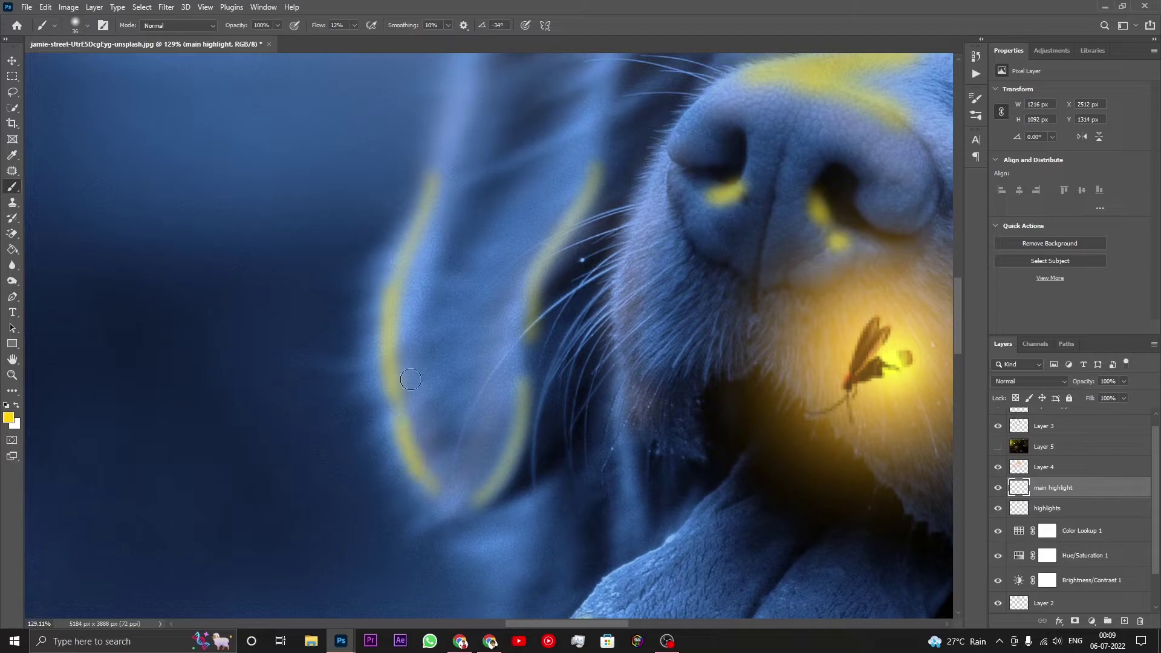
{"action": "mouse_move", "coordinate": [389, 255]}
{"action": "left_mouse_down"}
{"action": "mouse_move", "coordinate": [381, 378]}
{"action": "mouse_move", "coordinate": [396, 459]}
{"action": "mouse_move", "coordinate": [429, 487]}
{"action": "left_mouse_up"}
Paint a yellow highlight down the right side and a curved double stroke above the eye
{"action": "scroll", "coordinate": [486, 417], "scroll_direction": "down", "scroll_amount": 3}
{"action": "scroll", "coordinate": [486, 417], "scroll_direction": "down", "scroll_amount": 3}
{"action": "scroll", "coordinate": [486, 417], "scroll_direction": "down", "scroll_amount": 2}
{"action": "scroll", "coordinate": [698, 284], "scroll_direction": "up", "scroll_amount": 2}
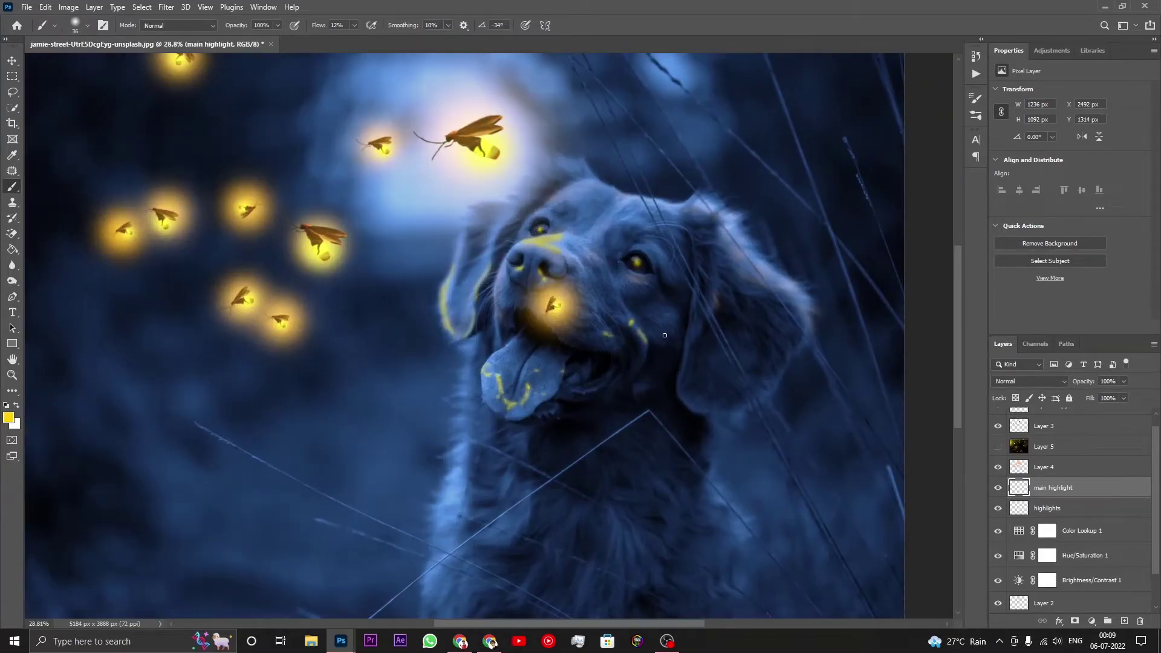
{"action": "scroll", "coordinate": [698, 284], "scroll_direction": "up", "scroll_amount": 3}
{"action": "left_click_drag", "start_coordinate": [717, 251], "coordinate": [683, 434]}
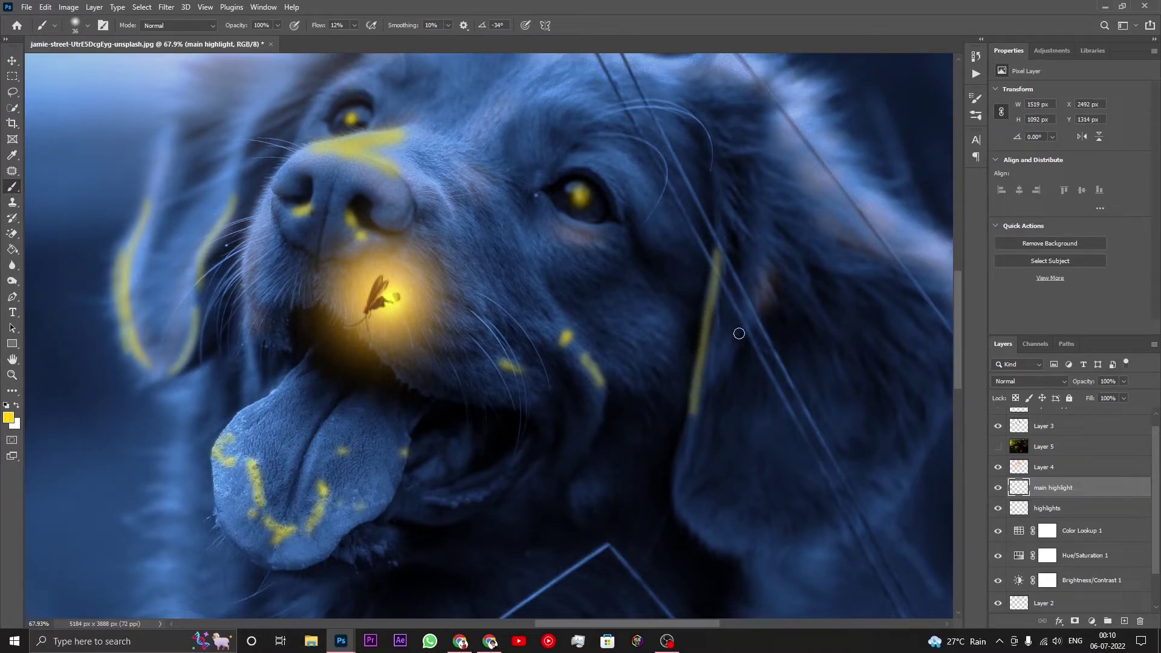
{"action": "scroll", "coordinate": [685, 261], "scroll_direction": "down", "scroll_amount": 3}
{"action": "scroll", "coordinate": [622, 135], "scroll_direction": "up", "scroll_amount": 4}
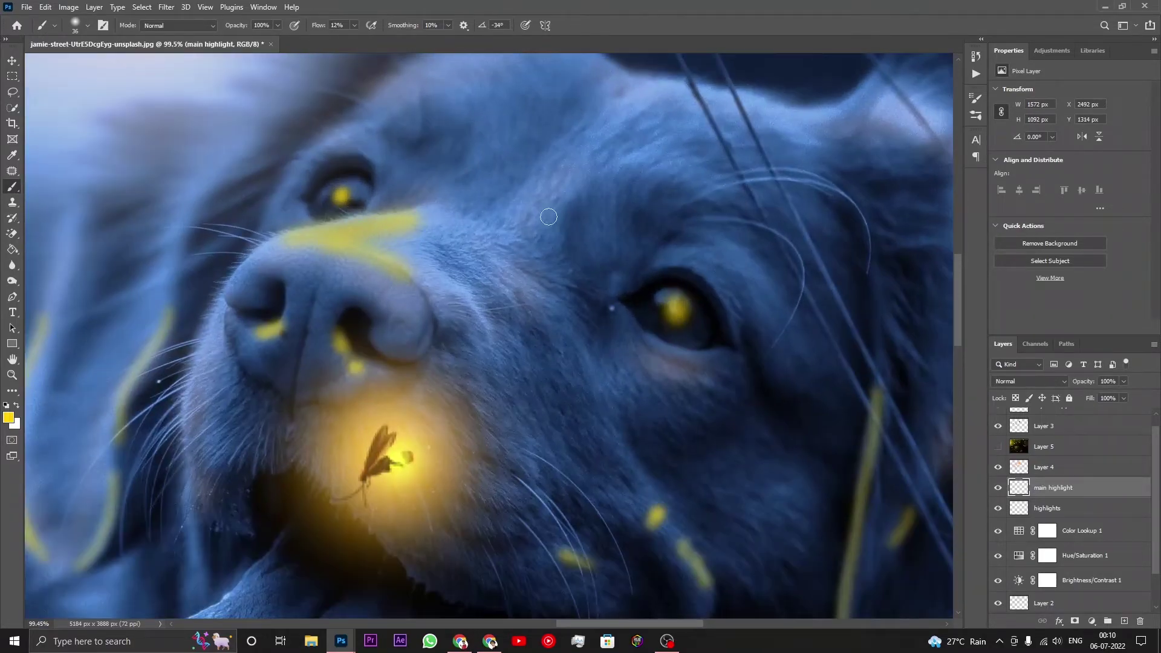
{"action": "mouse_move", "coordinate": [540, 225]}
{"action": "left_mouse_down"}
{"action": "mouse_move", "coordinate": [592, 167]}
{"action": "mouse_move", "coordinate": [649, 176]}
{"action": "left_mouse_up"}
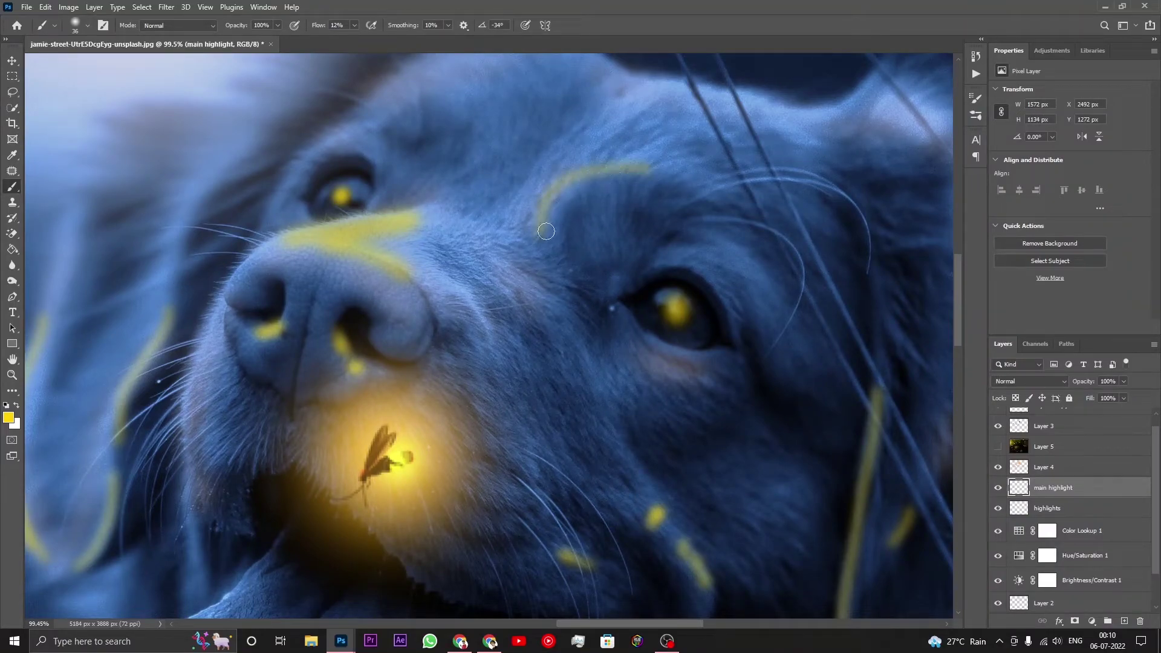
{"action": "mouse_move", "coordinate": [552, 223]}
{"action": "left_mouse_down"}
{"action": "mouse_move", "coordinate": [640, 181]}
{"action": "mouse_move", "coordinate": [566, 193]}
{"action": "mouse_move", "coordinate": [541, 231]}
{"action": "mouse_move", "coordinate": [581, 188]}
{"action": "mouse_move", "coordinate": [635, 175]}
{"action": "left_mouse_up"}
{"action": "scroll", "coordinate": [670, 147], "scroll_direction": "down", "scroll_amount": 5, "text": "alt"}
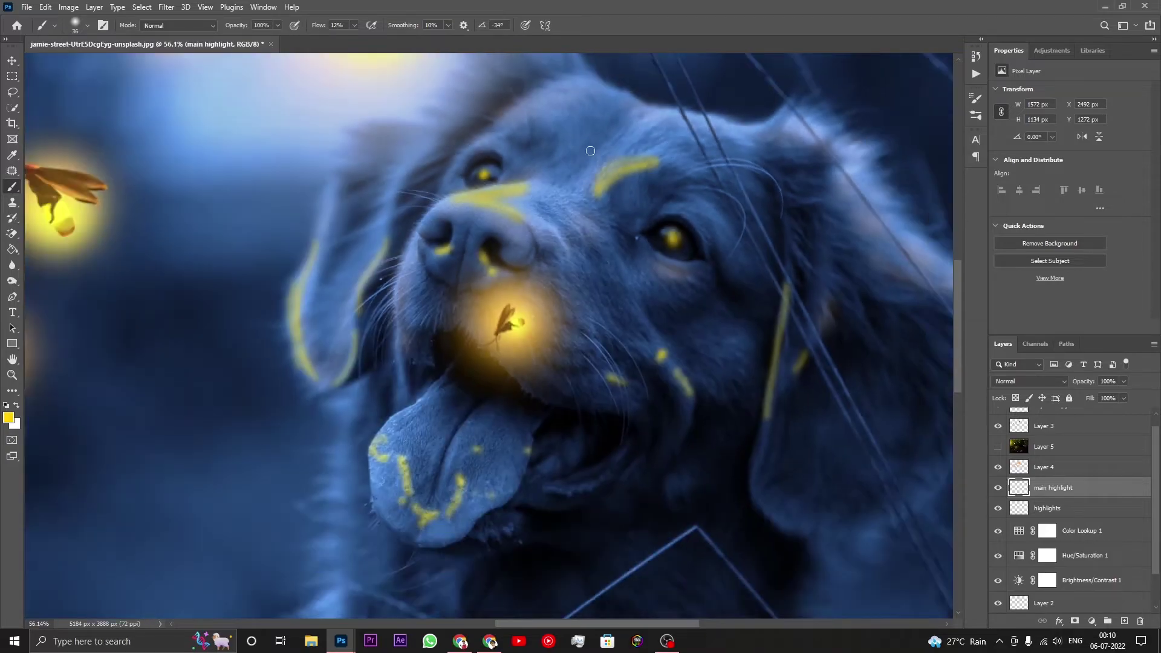
Set the main highlight layer to Soft Light and duplicate it with Ctrl+J
{"action": "scroll", "coordinate": [571, 115], "scroll_direction": "down", "scroll_amount": 5, "text": "alt"}
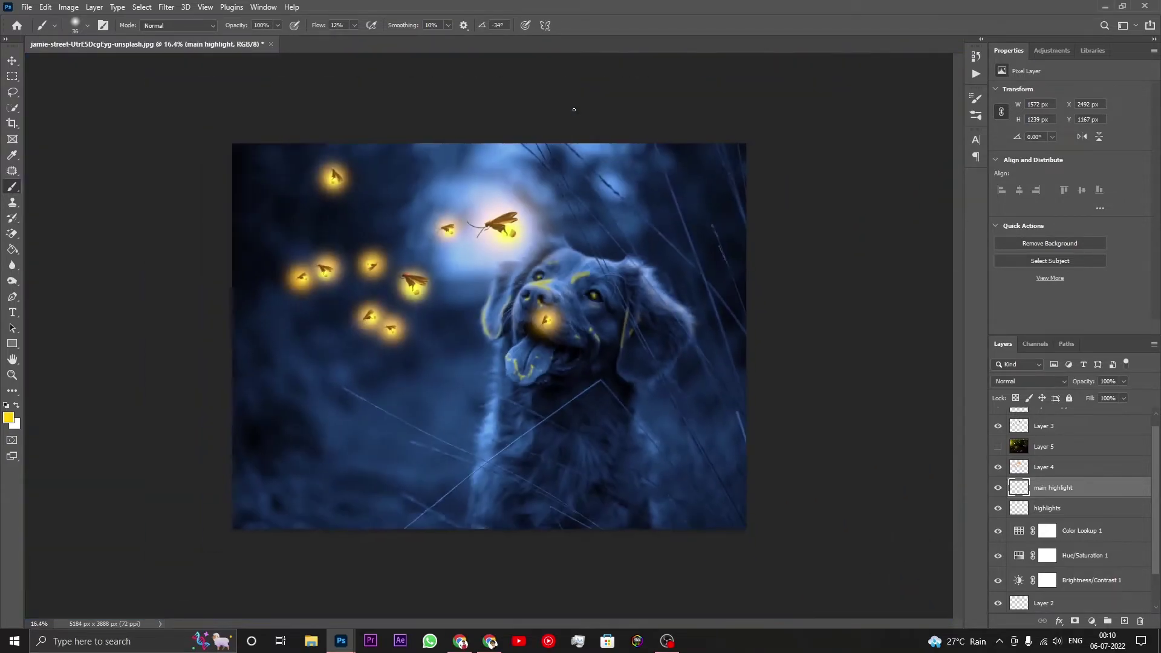
{"action": "scroll", "coordinate": [665, 310], "scroll_direction": "up", "scroll_amount": 2, "text": "alt"}
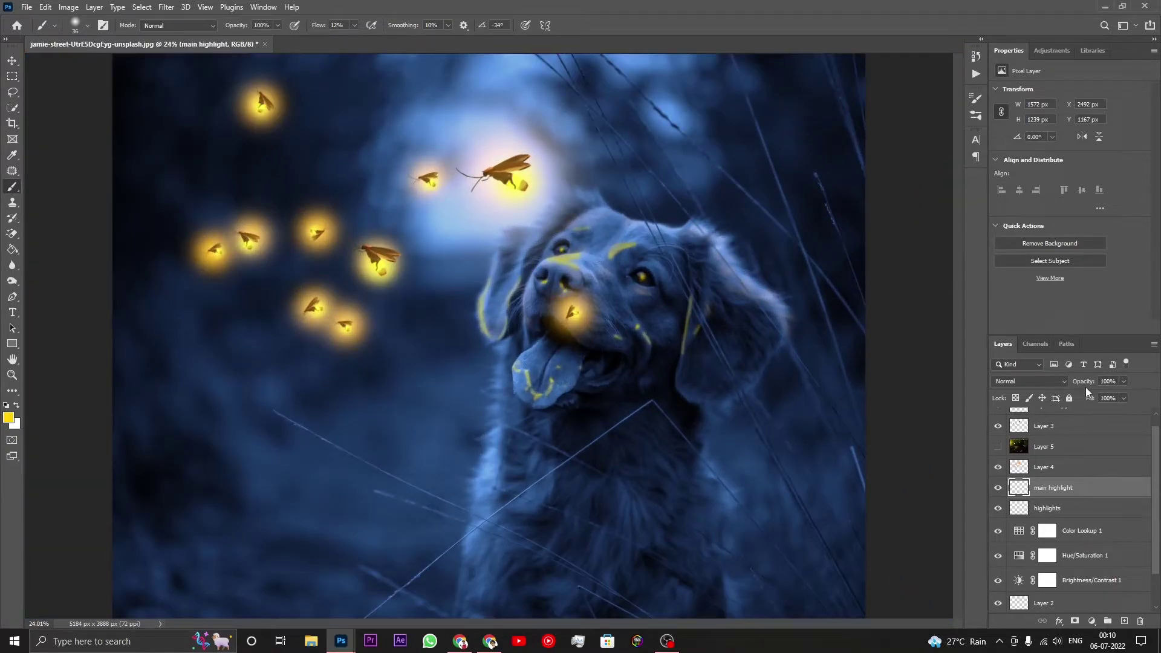
{"action": "left_click", "coordinate": [1050, 382]}
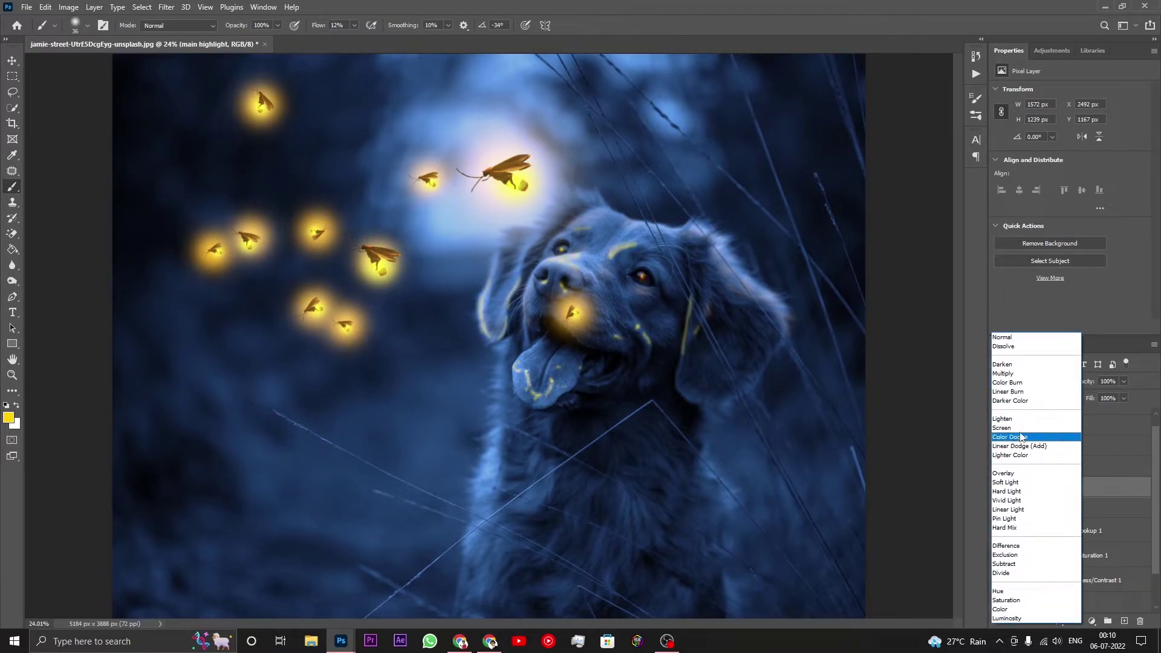
{"action": "left_click", "coordinate": [1018, 487]}
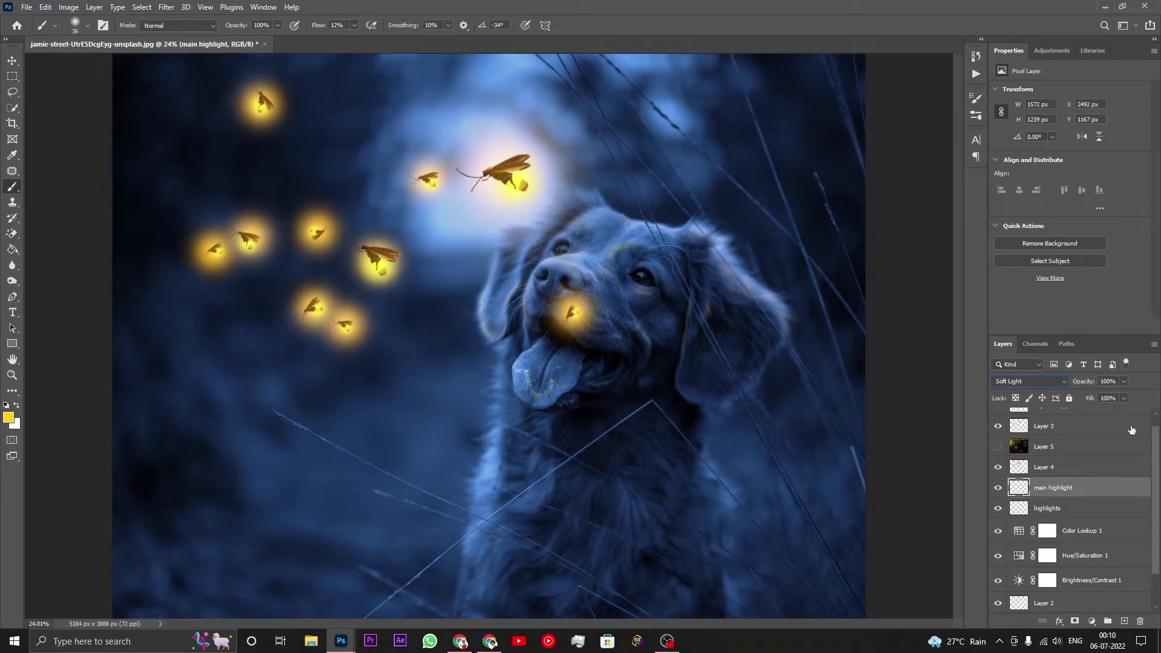
{"action": "key", "text": "ctrl+j"}
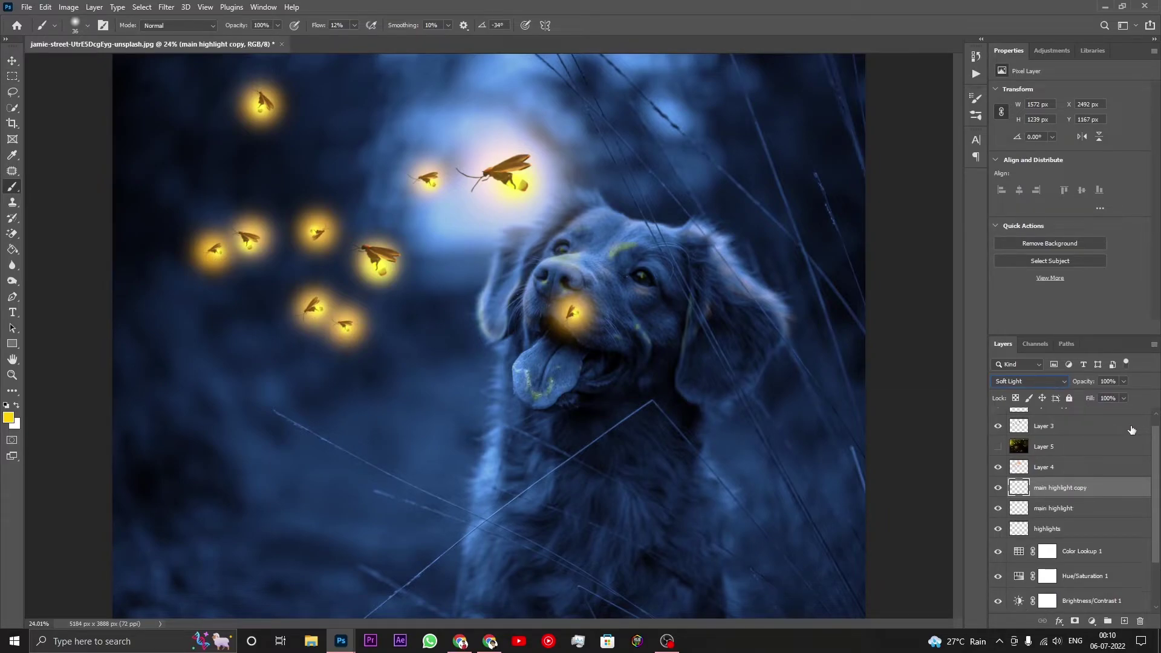
Merge the two highlight layers with Ctrl+E and set the merged layer to Soft Light
{"action": "left_click", "coordinate": [1124, 381]}
{"action": "left_click", "coordinate": [12, 61]}
{"action": "scroll", "coordinate": [784, 233], "scroll_direction": "up", "scroll_amount": 1}
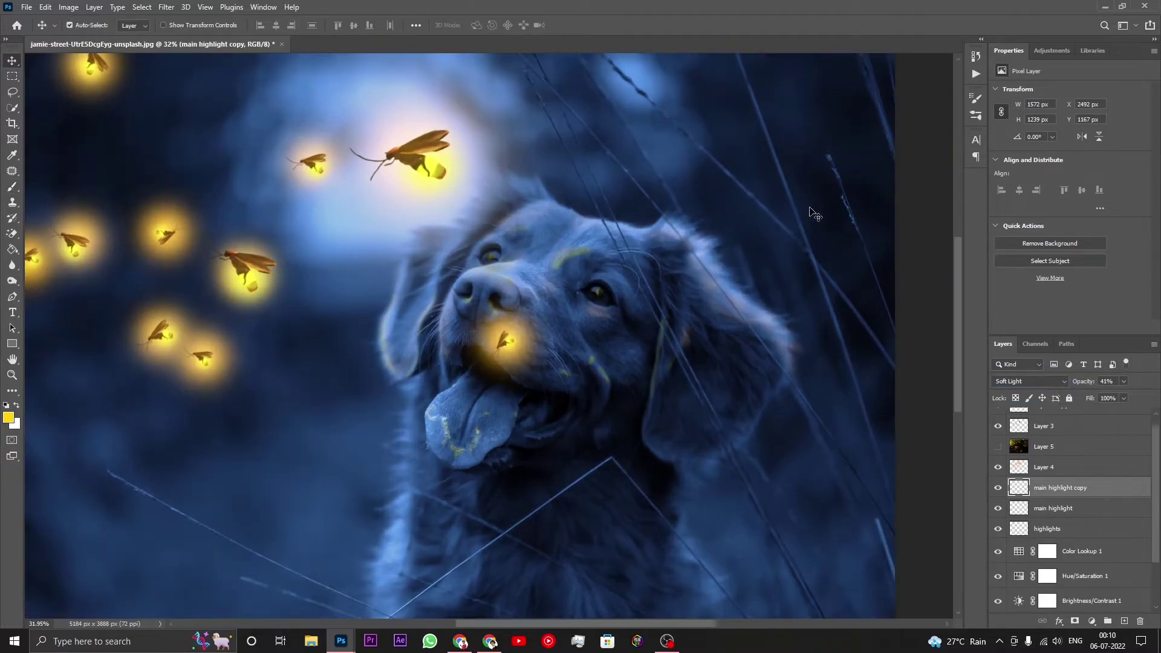
{"action": "scroll", "coordinate": [810, 224], "scroll_direction": "down", "scroll_amount": 1}
{"action": "scroll", "coordinate": [809, 224], "scroll_direction": "down", "scroll_amount": 1}
{"action": "scroll", "coordinate": [810, 227], "scroll_direction": "down", "scroll_amount": 1}
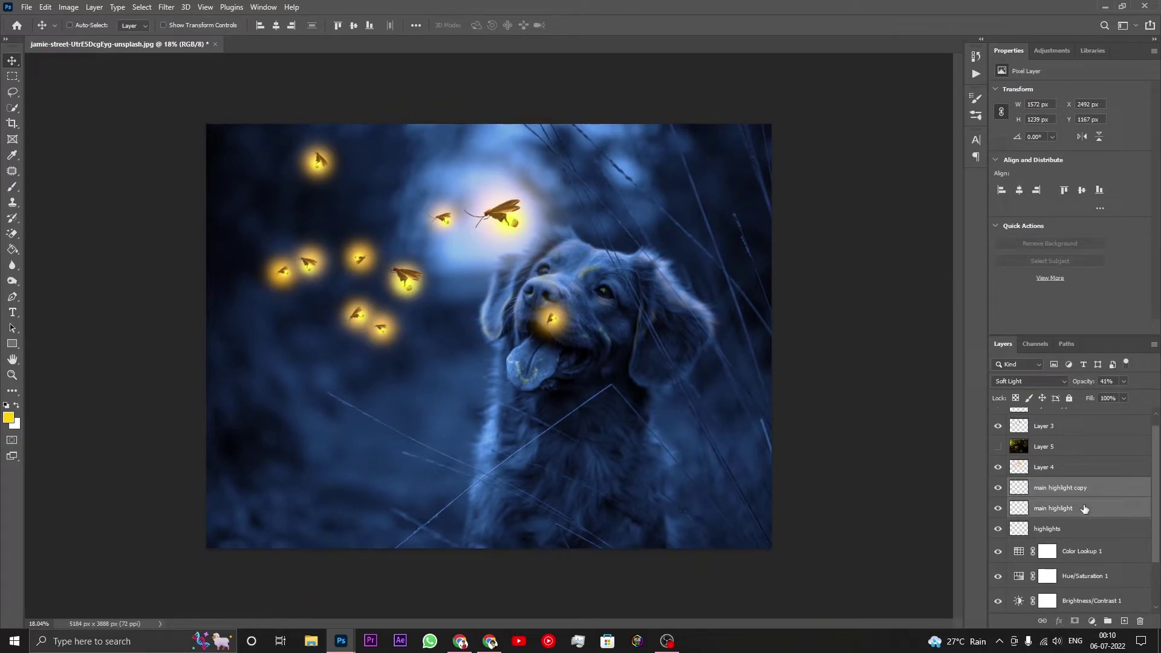
{"action": "key", "text": "ctrl+e"}
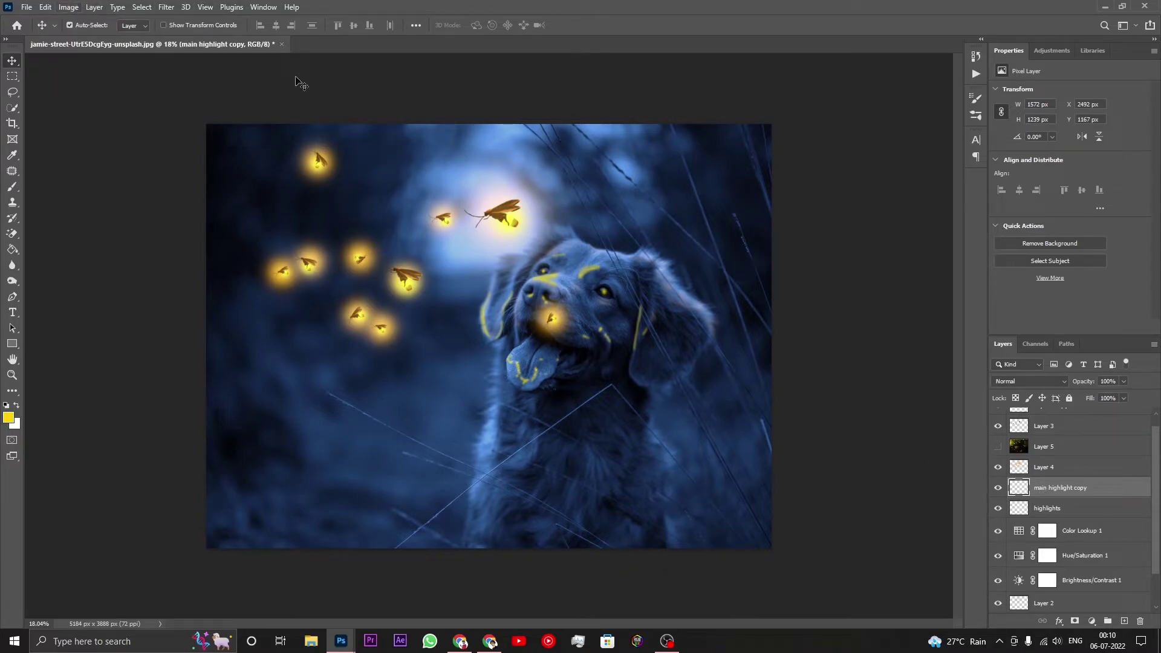
{"action": "left_click", "coordinate": [1030, 382]}
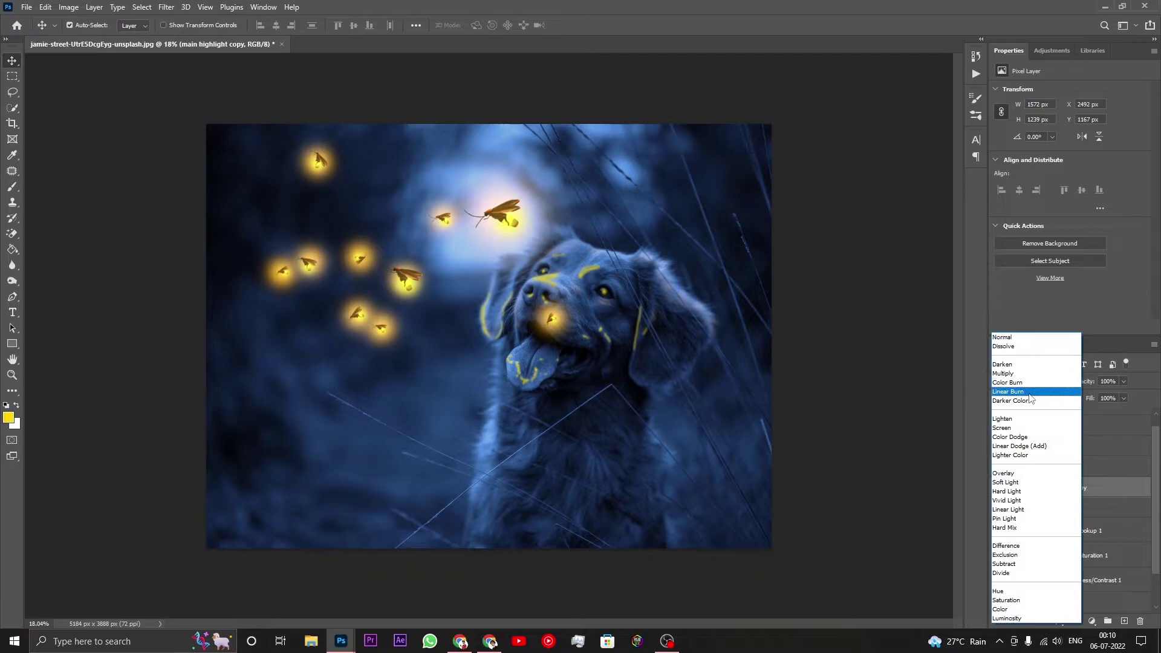
{"action": "left_click", "coordinate": [1006, 482]}
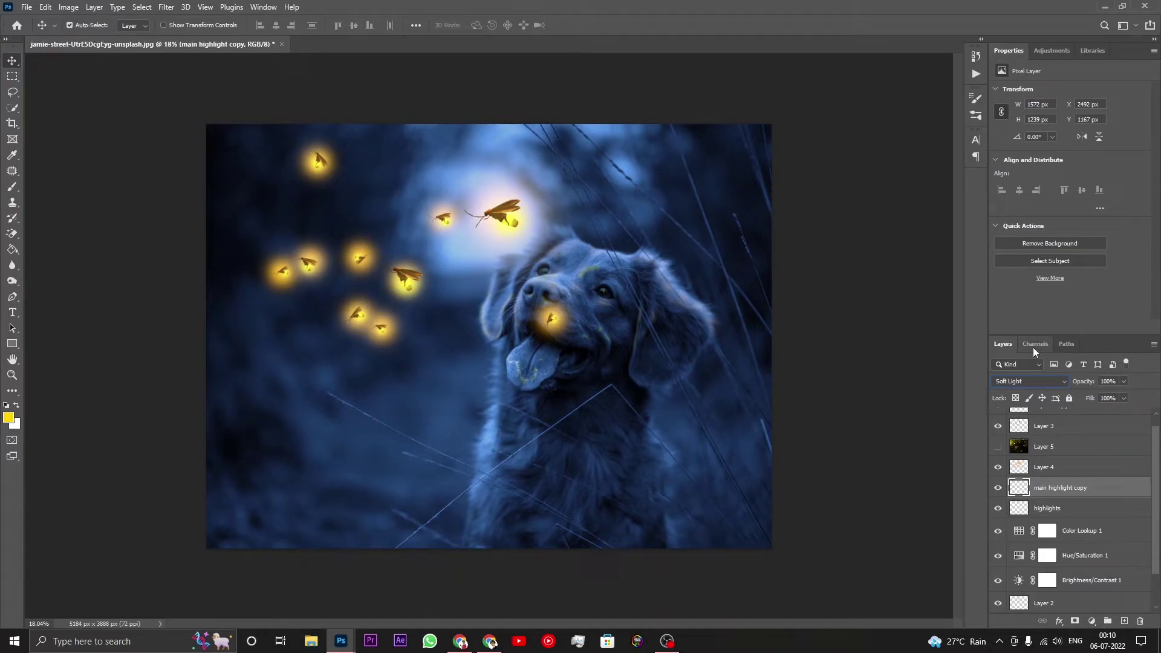
Show and select bokeh Layer 5, then apply a Gaussian Blur of about 26.3 px
{"action": "left_click", "coordinate": [998, 447]}
{"action": "left_click", "coordinate": [1064, 451]}
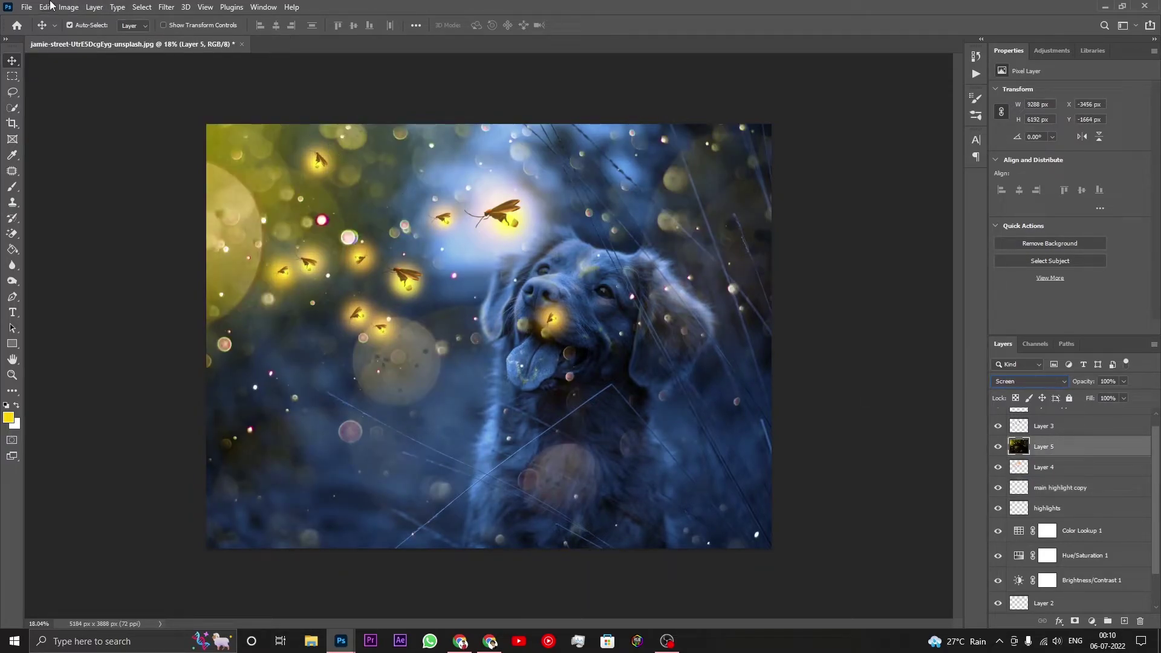
{"action": "left_click", "coordinate": [166, 7]}
{"action": "mouse_move", "coordinate": [173, 161]}
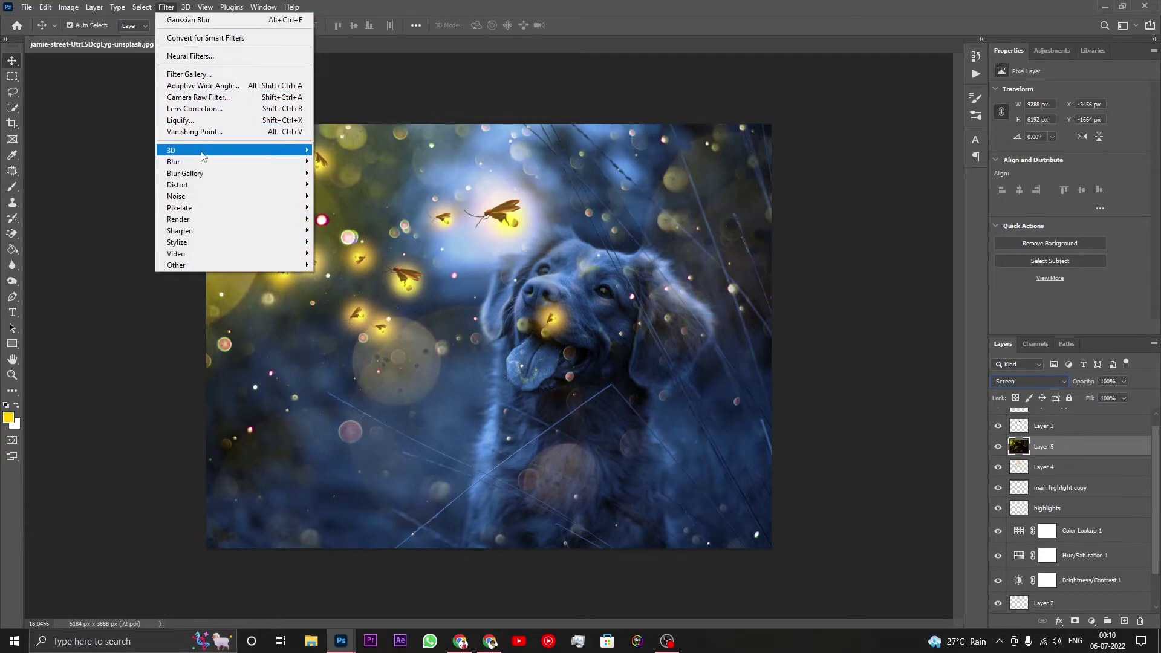
{"action": "left_click", "coordinate": [346, 207]}
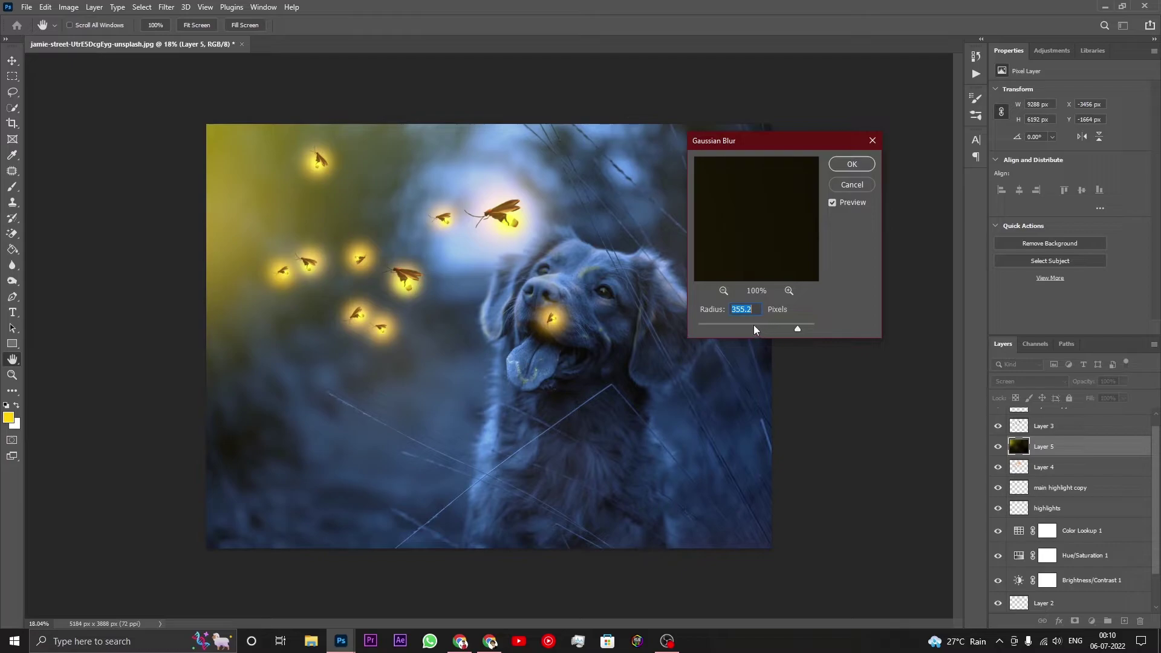
{"action": "left_click", "coordinate": [760, 326]}
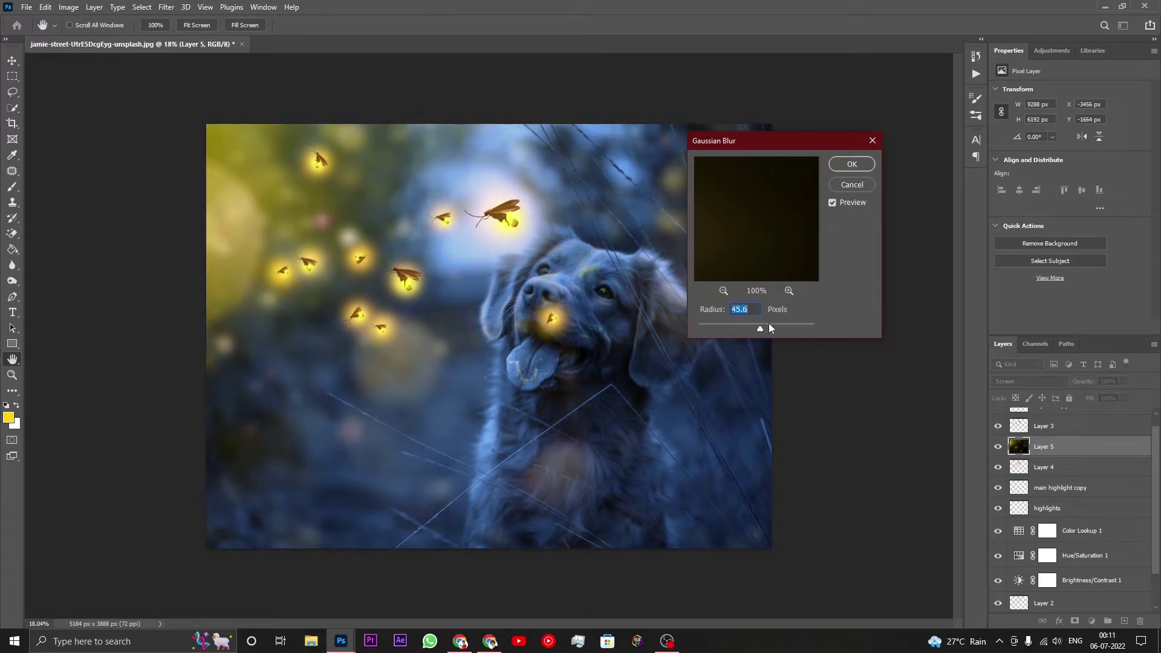
{"action": "left_click", "coordinate": [753, 325]}
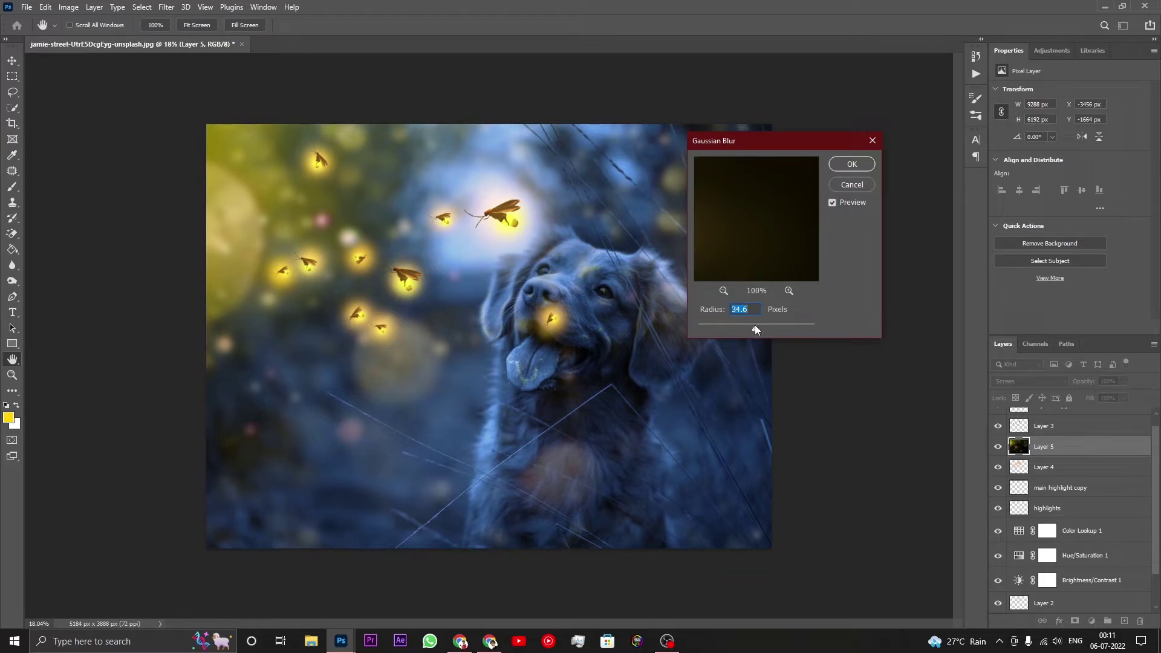
{"action": "left_click_drag", "start_coordinate": [751, 326], "coordinate": [749, 327]}
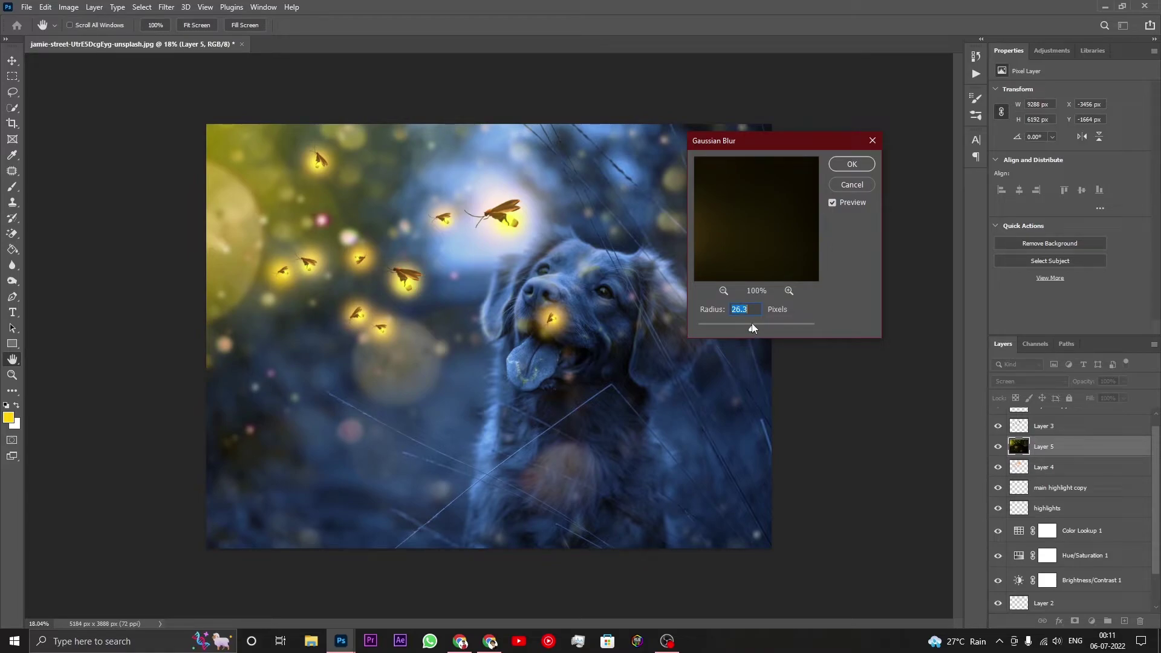
{"action": "left_click", "coordinate": [850, 165]}
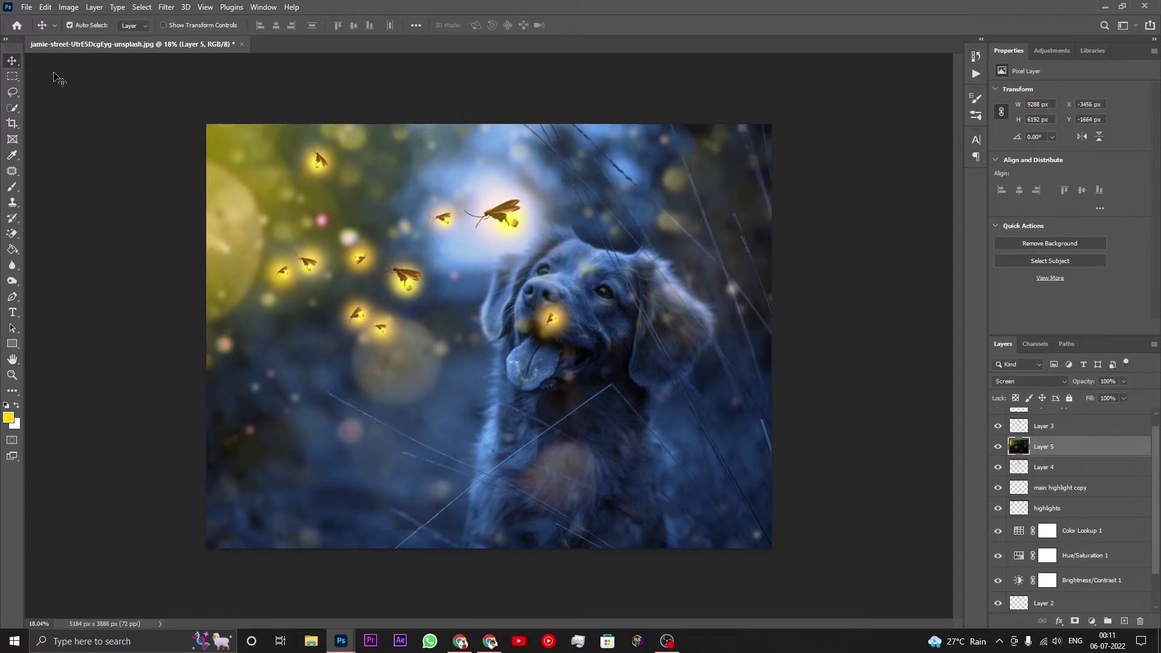
Select photo Layer 1 and pick the Dodge tool with a brush of about 66 px
{"action": "scroll", "coordinate": [475, 234], "scroll_direction": "down", "scroll_amount": 2}
{"action": "scroll", "coordinate": [611, 260], "scroll_direction": "up", "scroll_amount": 5}
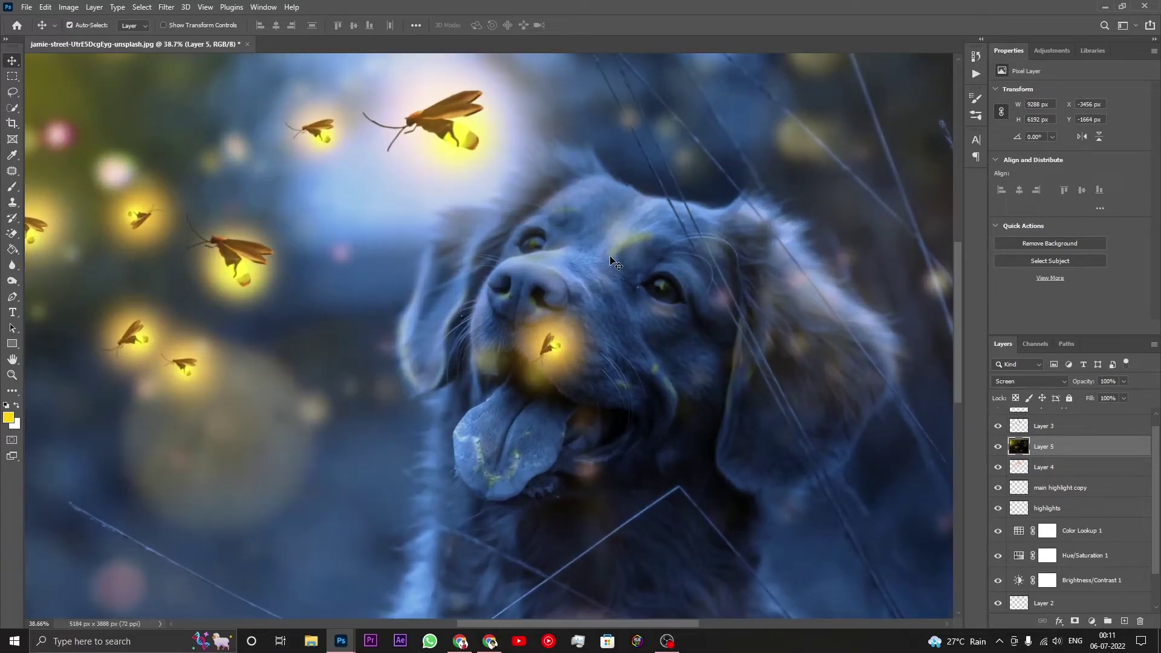
{"action": "scroll", "coordinate": [611, 260], "scroll_direction": "down", "scroll_amount": 1}
{"action": "scroll", "coordinate": [1102, 503], "scroll_direction": "down", "scroll_amount": 2}
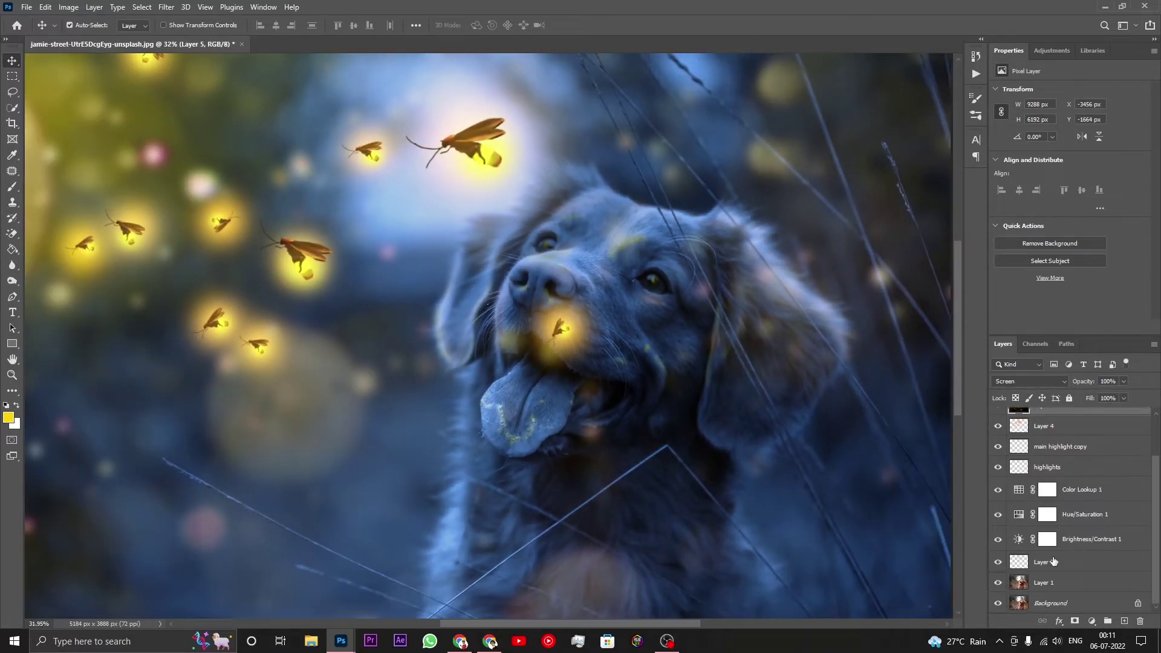
{"action": "left_click", "coordinate": [1032, 585]}
{"action": "scroll", "coordinate": [491, 257], "scroll_direction": "up", "scroll_amount": 3}
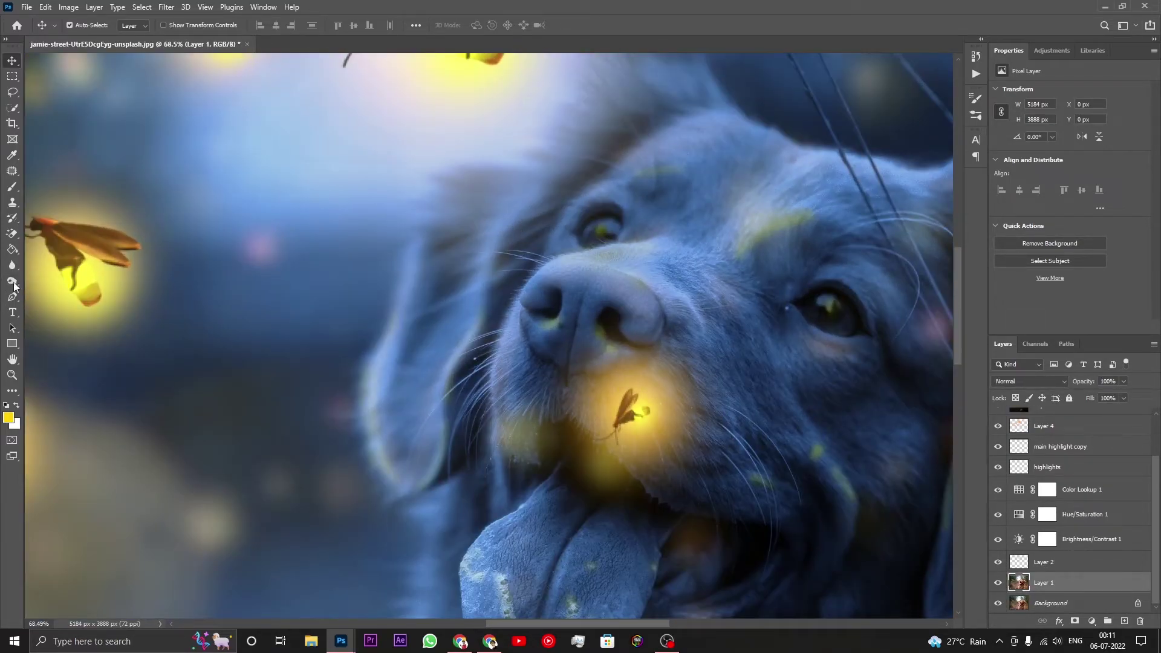
{"action": "left_click", "coordinate": [13, 282]}
{"action": "right_click", "coordinate": [13, 282]}
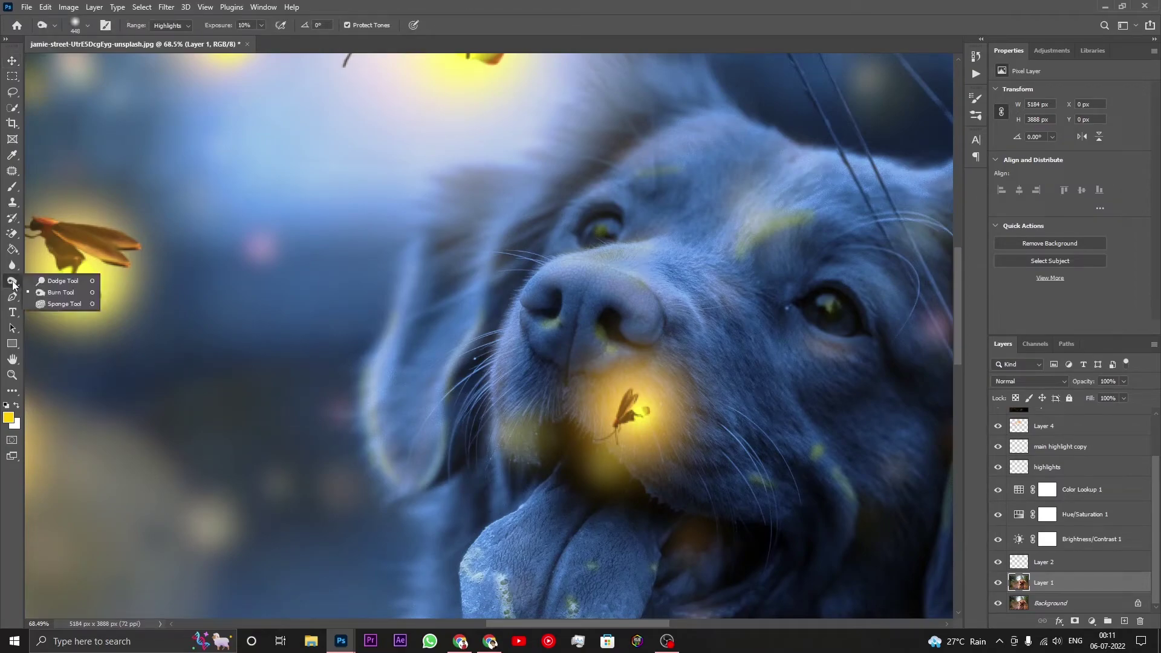
{"action": "left_click", "coordinate": [54, 283]}
{"action": "scroll", "coordinate": [616, 289], "scroll_direction": "up", "scroll_amount": 4}
{"action": "right_click", "coordinate": [616, 289]}
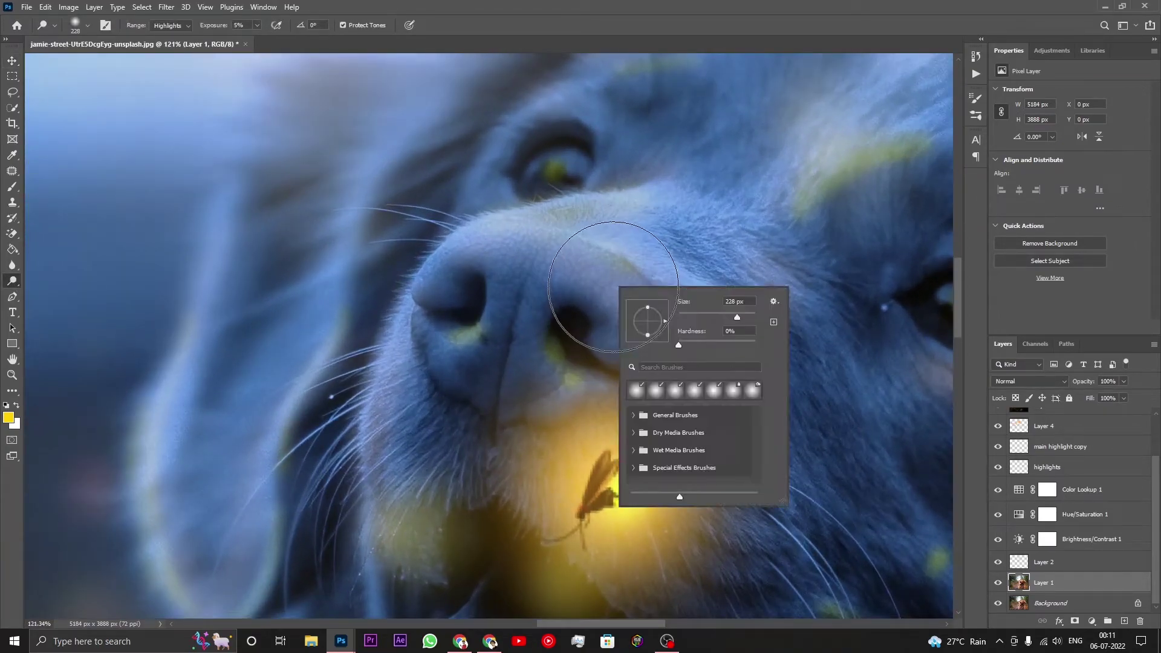
{"action": "left_click_drag", "start_coordinate": [713, 317], "coordinate": [703, 317]}
{"action": "left_click", "coordinate": [555, 254]}
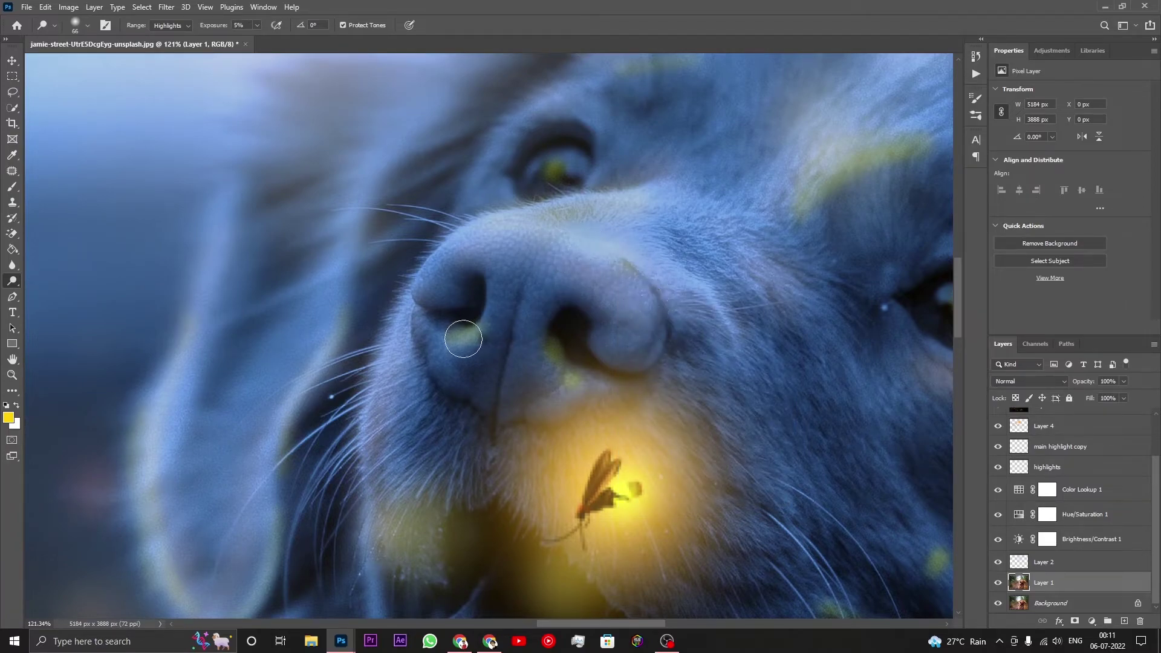
Dodge around the left nostril with the range limited to Midtones
{"action": "left_click_drag", "start_coordinate": [461, 332], "coordinate": [454, 340]}
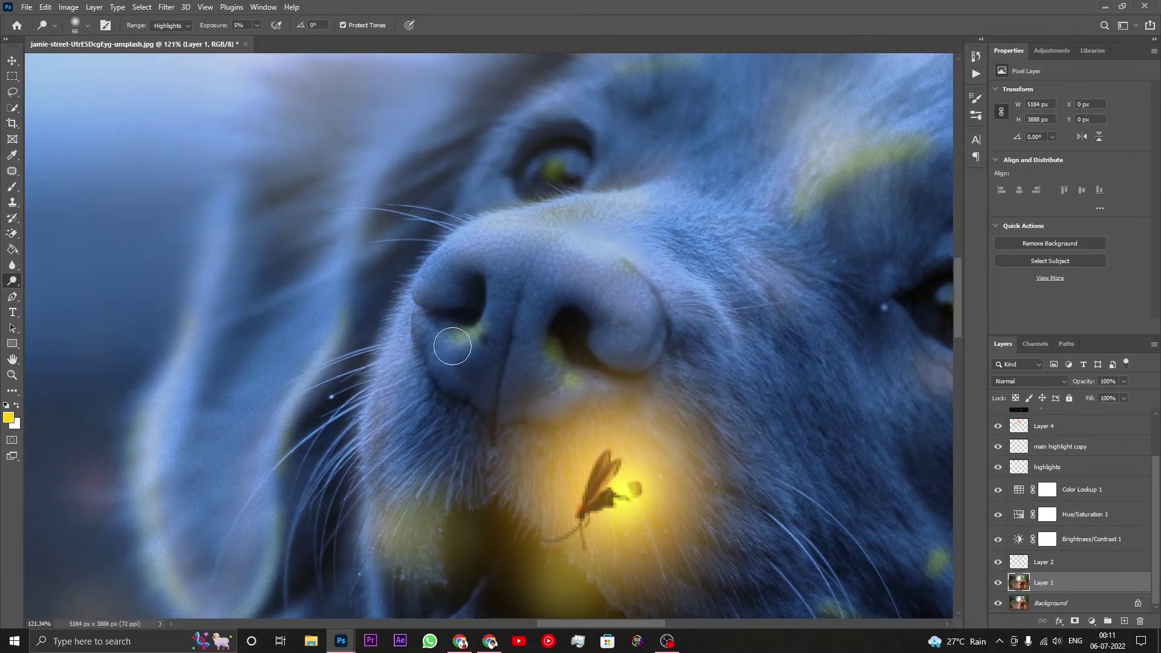
{"action": "left_click", "coordinate": [158, 27]}
{"action": "scroll", "coordinate": [654, 340], "scroll_direction": "down", "scroll_amount": 5}
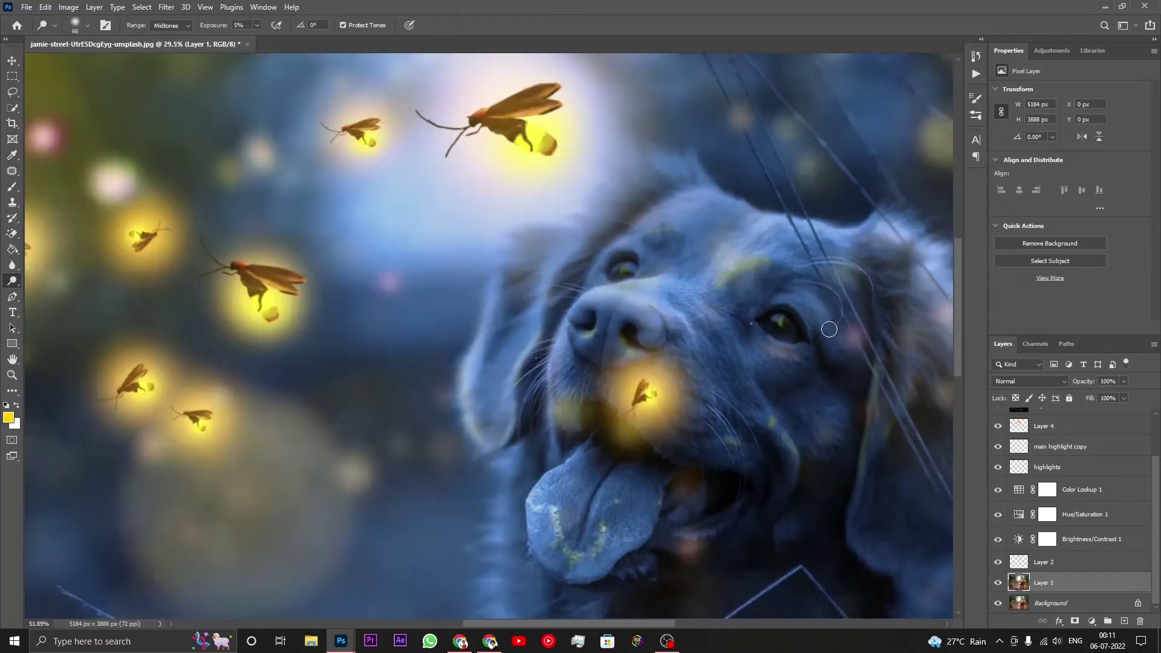
{"action": "scroll", "coordinate": [805, 321], "scroll_direction": "up", "scroll_amount": 5}
{"action": "scroll", "coordinate": [756, 318], "scroll_direction": "up", "scroll_amount": 4}
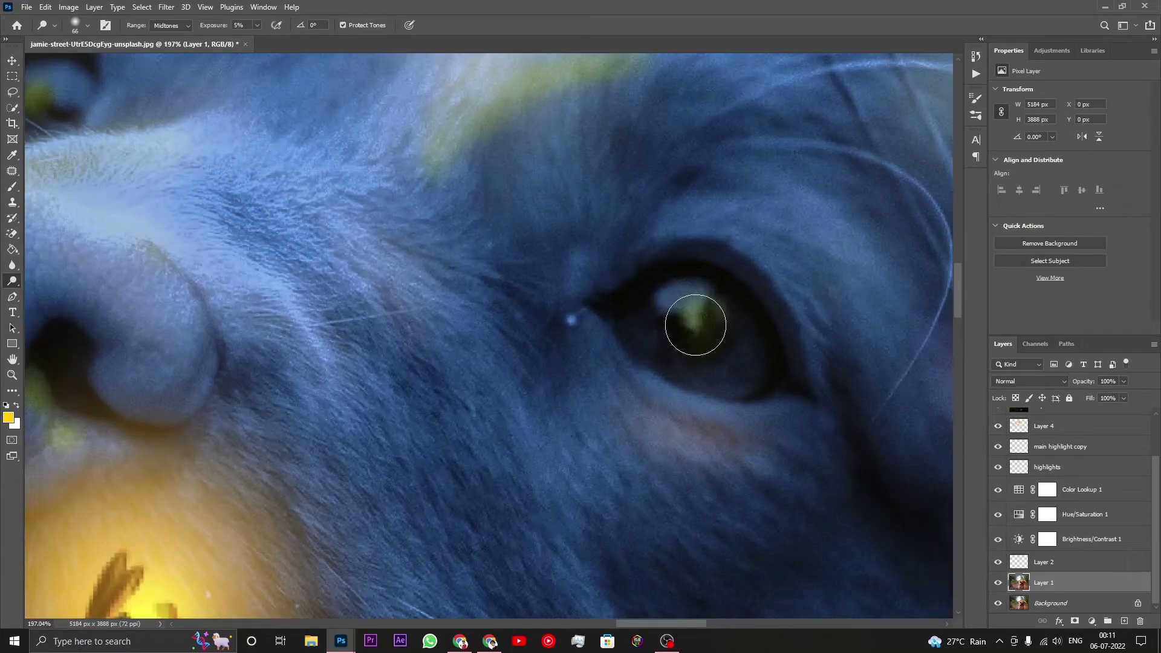
Dodge the highlight and catchlight in the dog's eyes at 5% exposure
{"action": "left_click_drag", "start_coordinate": [695, 325], "coordinate": [679, 310]}
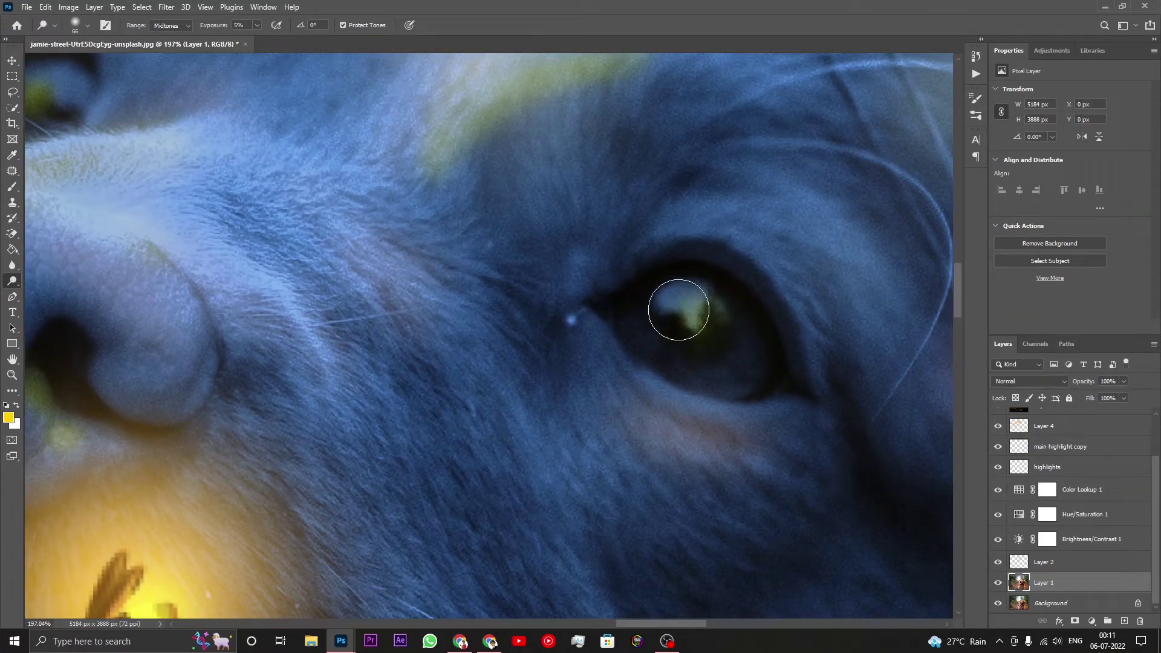
{"action": "scroll", "coordinate": [678, 310], "scroll_direction": "down", "scroll_amount": 2}
{"action": "scroll", "coordinate": [679, 309], "scroll_direction": "down", "scroll_amount": 3}
{"action": "scroll", "coordinate": [260, 200], "scroll_direction": "up", "scroll_amount": 2}
{"action": "scroll", "coordinate": [275, 240], "scroll_direction": "up", "scroll_amount": 3}
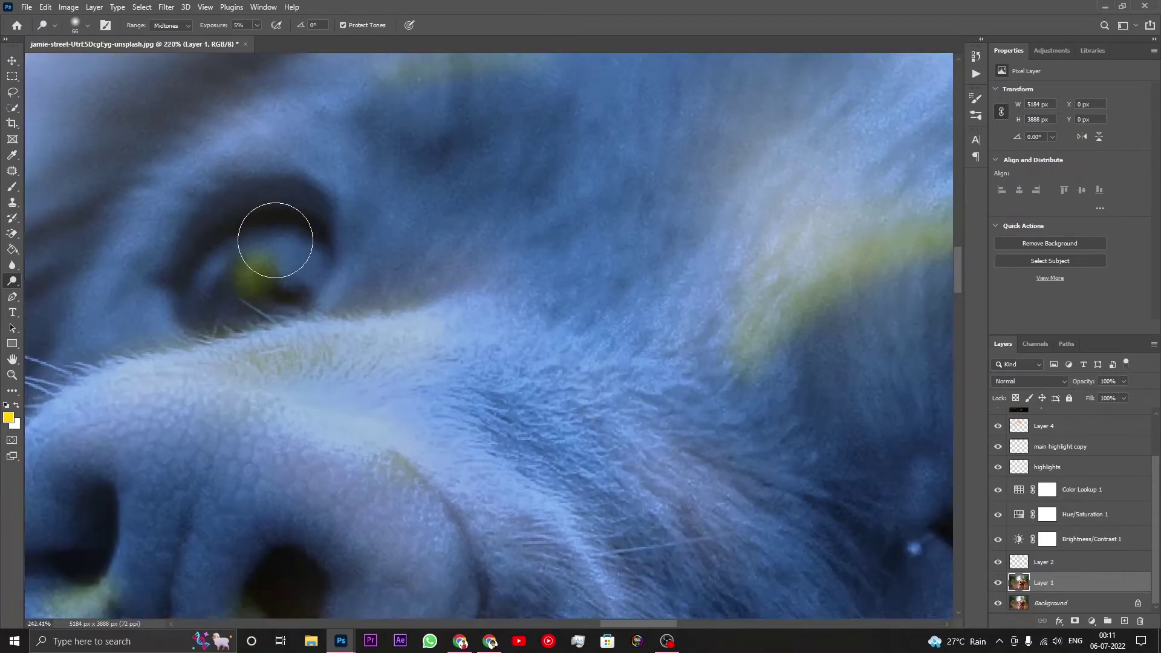
{"action": "scroll", "coordinate": [275, 240], "scroll_direction": "up", "scroll_amount": 1}
{"action": "mouse_move", "coordinate": [251, 286]}
{"action": "left_mouse_down"}
{"action": "mouse_move", "coordinate": [286, 280]}
{"action": "mouse_move", "coordinate": [252, 287]}
{"action": "left_mouse_up"}
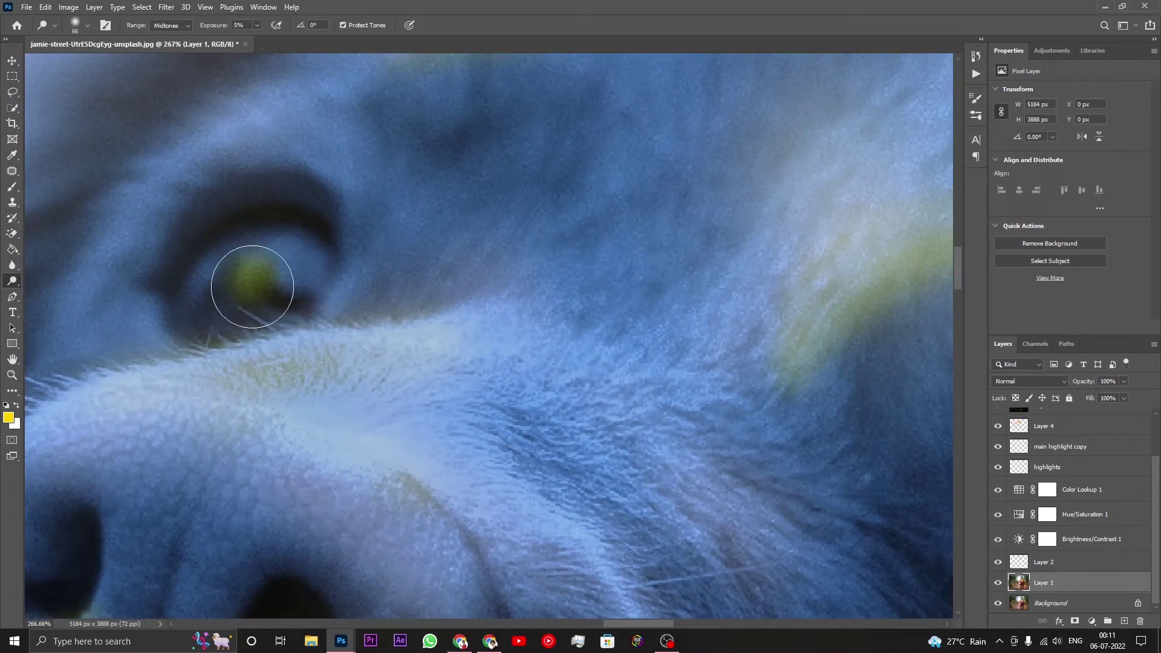
{"action": "scroll", "coordinate": [252, 286], "scroll_direction": "down", "scroll_amount": 2}
{"action": "scroll", "coordinate": [363, 218], "scroll_direction": "down", "scroll_amount": 2}
{"action": "scroll", "coordinate": [669, 290], "scroll_direction": "up", "scroll_amount": 2}
{"action": "scroll", "coordinate": [633, 220], "scroll_direction": "up", "scroll_amount": 1}
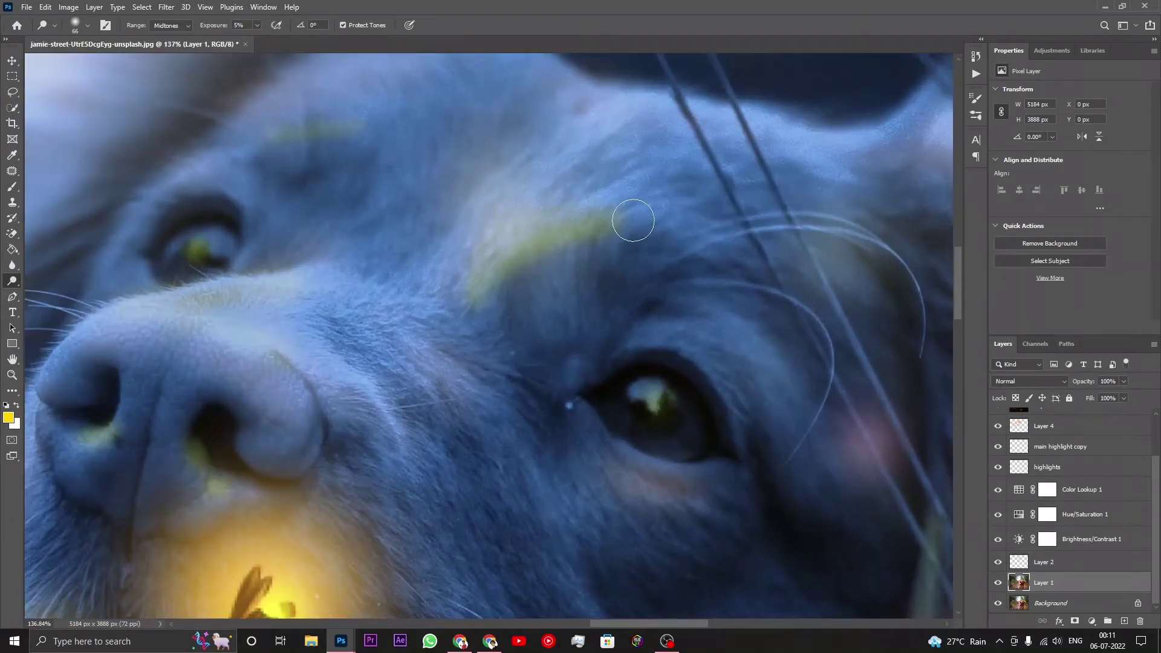
{"action": "scroll", "coordinate": [566, 251], "scroll_direction": "down", "scroll_amount": 1}
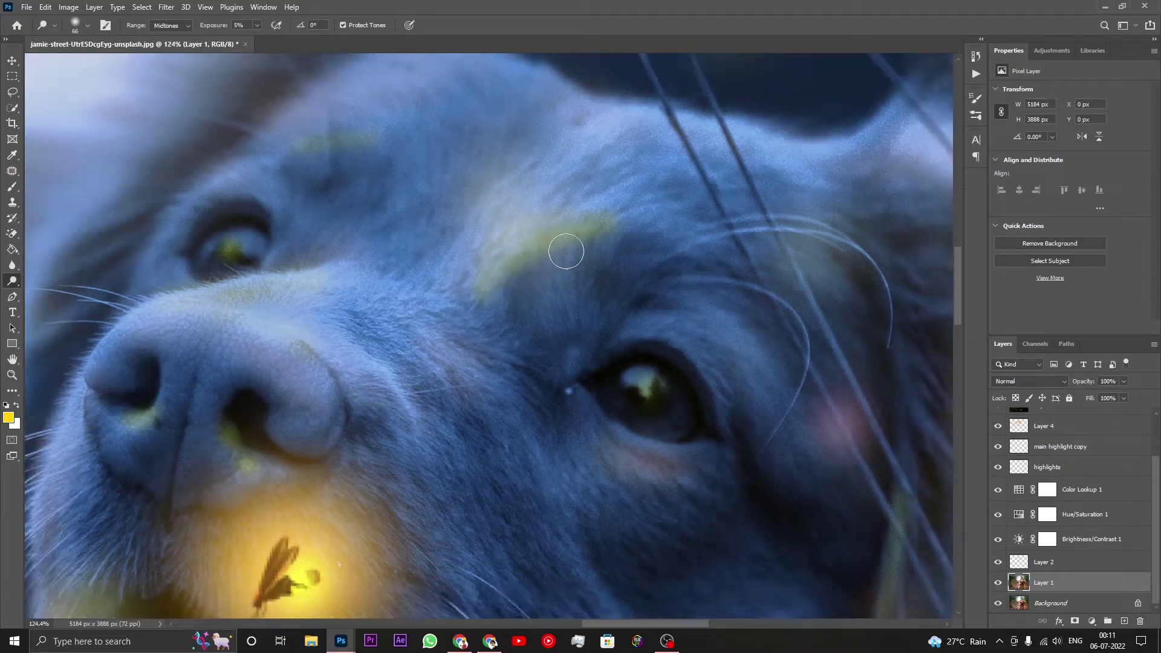
{"action": "scroll", "coordinate": [569, 257], "scroll_direction": "down", "scroll_amount": 2}
{"action": "scroll", "coordinate": [614, 339], "scroll_direction": "up", "scroll_amount": 1}
{"action": "scroll", "coordinate": [608, 337], "scroll_direction": "up", "scroll_amount": 2}
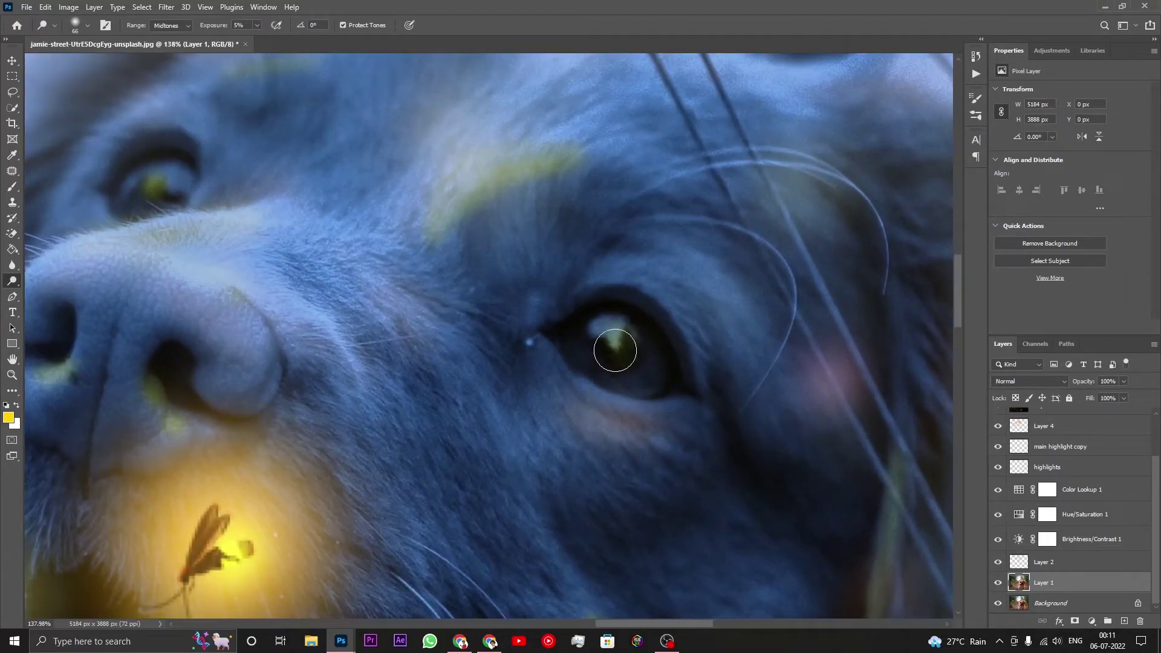
{"action": "scroll", "coordinate": [623, 314], "scroll_direction": "down", "scroll_amount": 3}
{"action": "scroll", "coordinate": [666, 282], "scroll_direction": "down", "scroll_amount": 2}
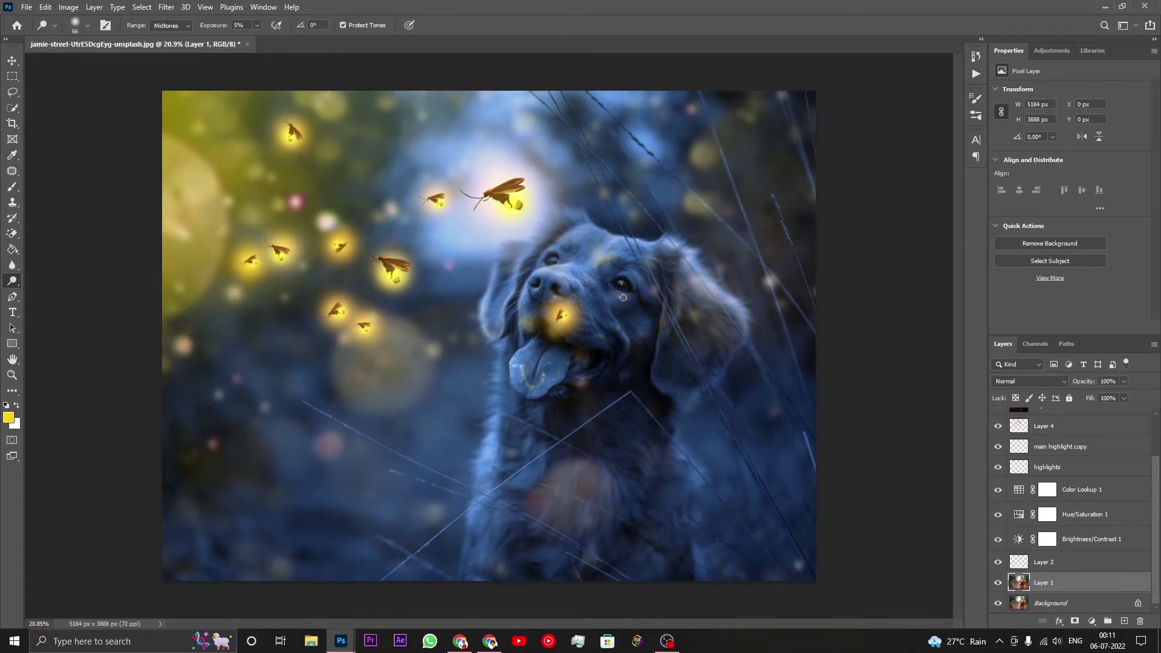
{"action": "scroll", "coordinate": [599, 384], "scroll_direction": "up", "scroll_amount": 3}
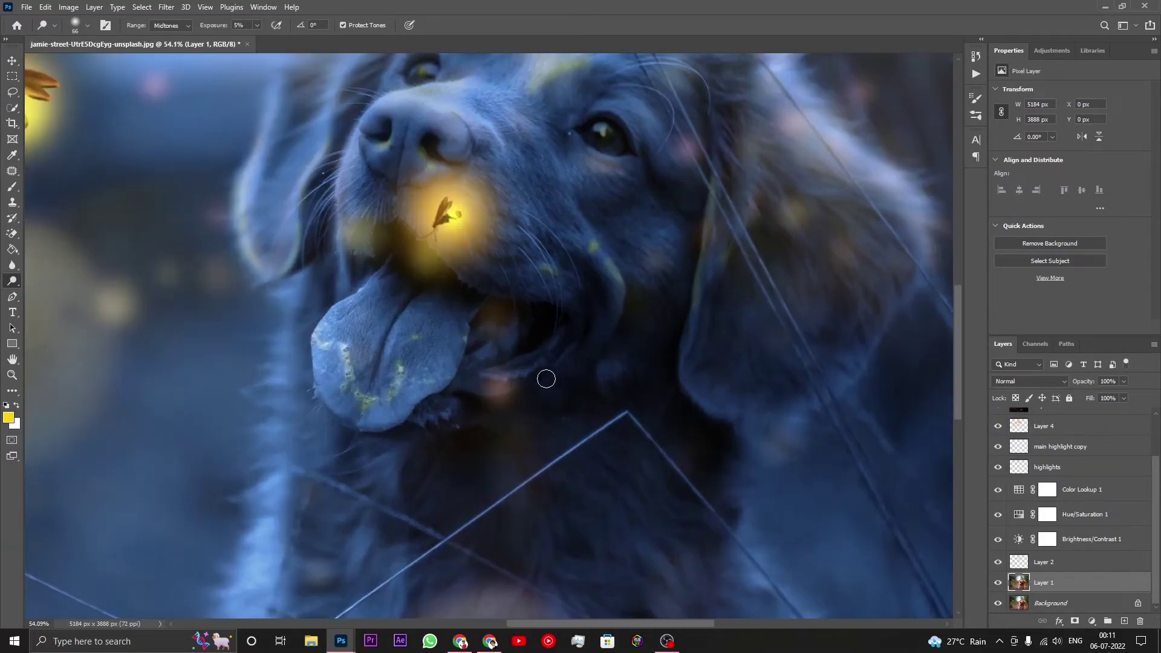
{"action": "scroll", "coordinate": [521, 373], "scroll_direction": "up", "scroll_amount": 2}
Raise Dodge exposure to 22% and brighten the highlight on the dog's lip
{"action": "mouse_move", "coordinate": [451, 383]}
{"action": "left_mouse_down"}
{"action": "mouse_move", "coordinate": [492, 375]}
{"action": "mouse_move", "coordinate": [482, 361]}
{"action": "left_mouse_up"}
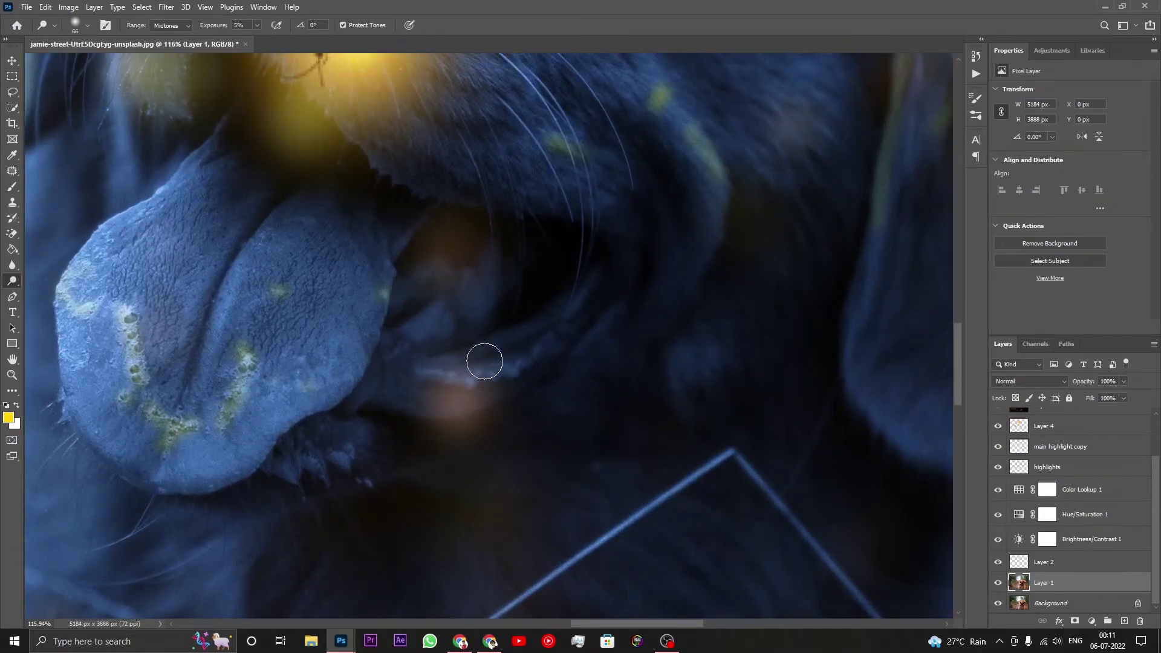
{"action": "left_click", "coordinate": [257, 25]}
{"action": "left_click_drag", "start_coordinate": [266, 40], "coordinate": [268, 40]}
{"action": "left_click", "coordinate": [472, 369]}
{"action": "mouse_move", "coordinate": [528, 349]}
{"action": "left_mouse_down"}
{"action": "mouse_move", "coordinate": [424, 369]}
{"action": "mouse_move", "coordinate": [539, 363]}
{"action": "left_mouse_up"}
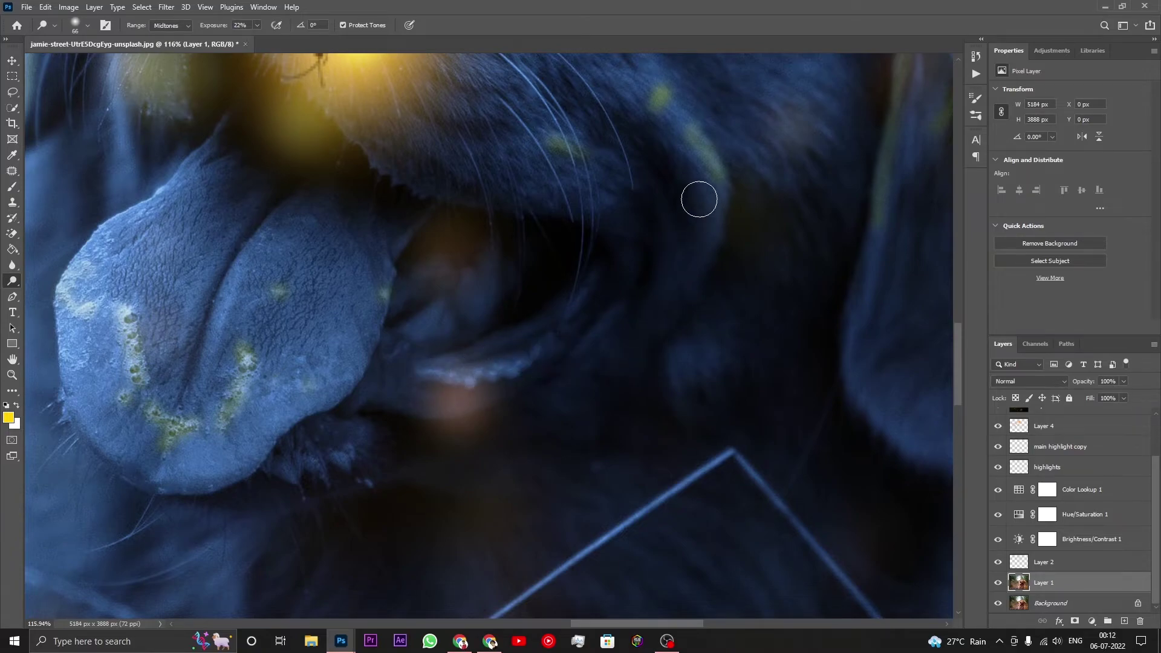
Switch the Dodge range to Highlights and dodge over both eye catchlights
{"action": "scroll", "coordinate": [699, 199], "scroll_direction": "down", "scroll_amount": 5}
{"action": "scroll", "coordinate": [689, 224], "scroll_direction": "up", "scroll_amount": 3}
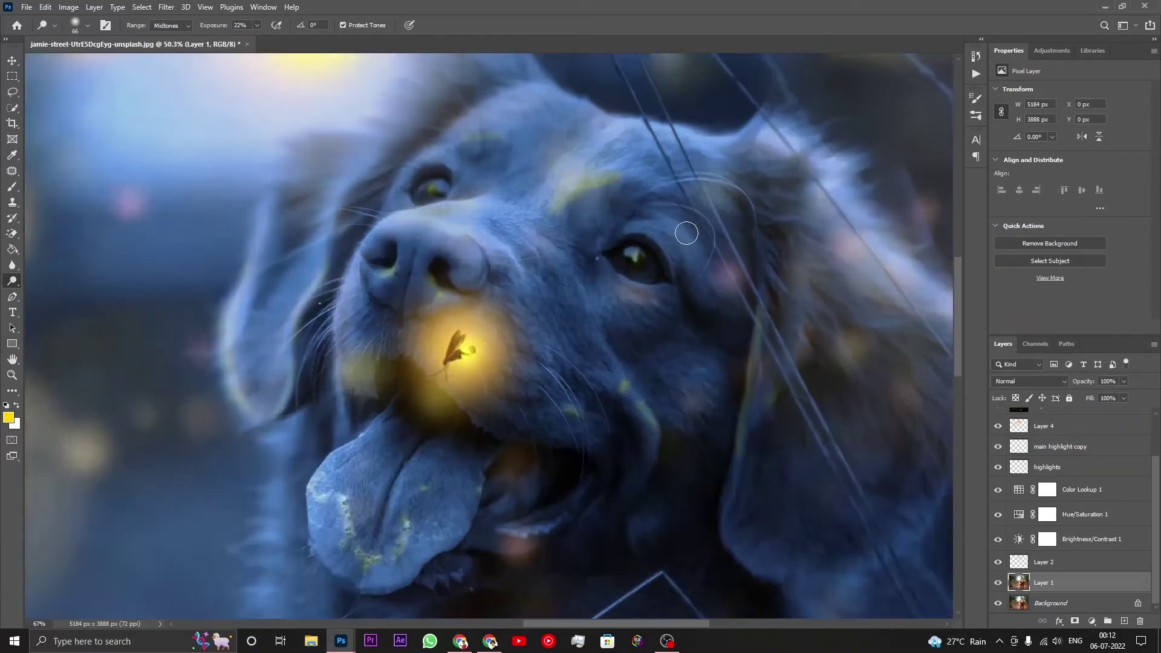
{"action": "scroll", "coordinate": [686, 233], "scroll_direction": "up", "scroll_amount": 4}
{"action": "left_click", "coordinate": [168, 25]}
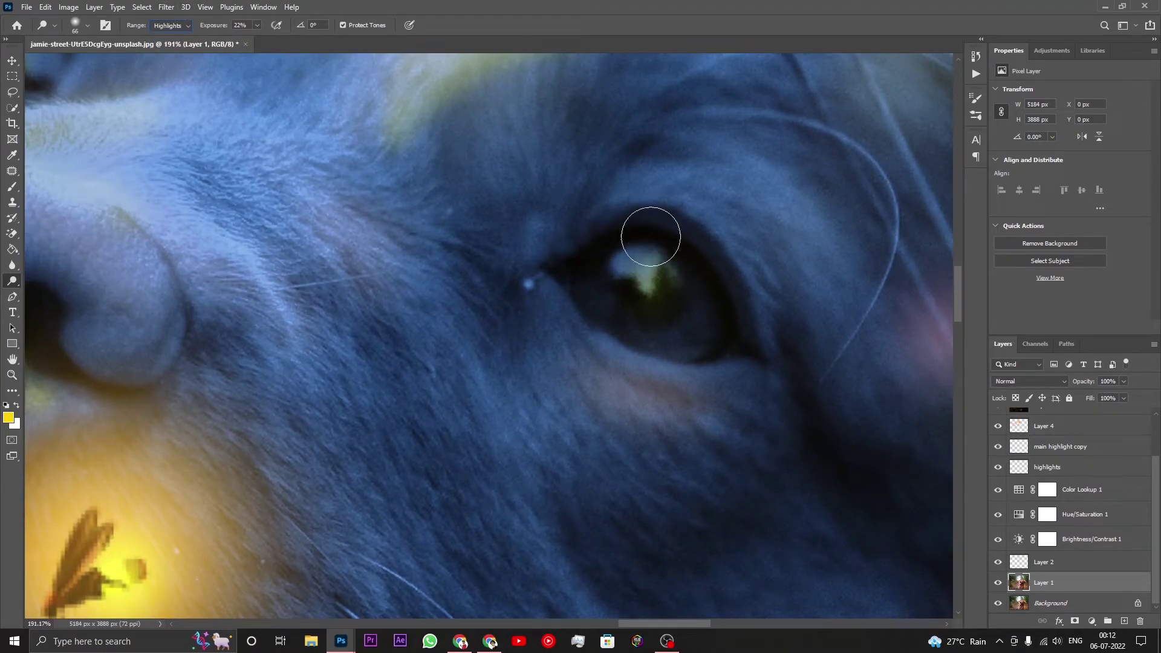
{"action": "left_click_drag", "start_coordinate": [648, 240], "coordinate": [658, 285]}
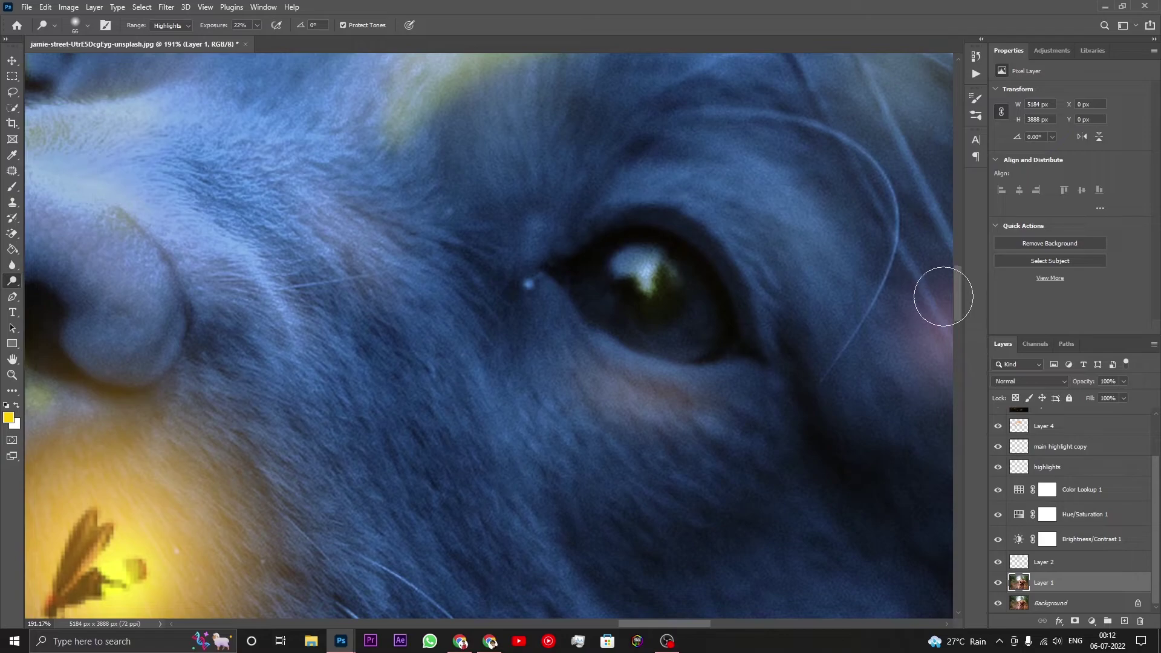
{"action": "left_click_drag", "start_coordinate": [957, 292], "coordinate": [960, 283]}
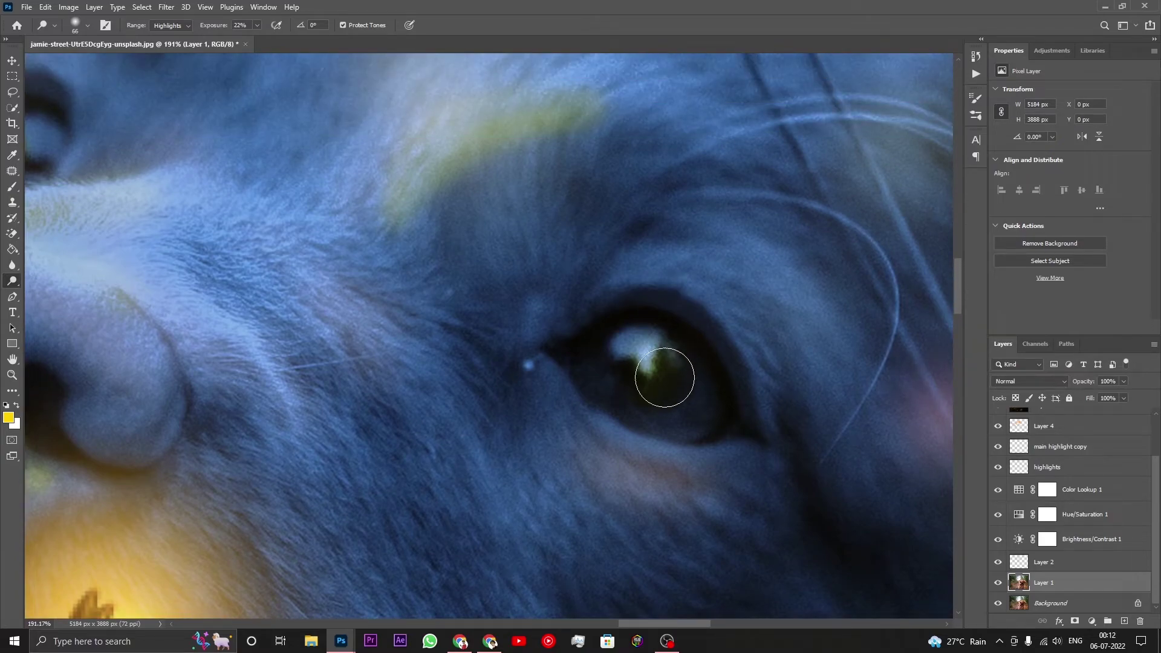
{"action": "scroll", "coordinate": [440, 282], "scroll_direction": "down", "scroll_amount": 5}
{"action": "scroll", "coordinate": [298, 252], "scroll_direction": "up", "scroll_amount": 4}
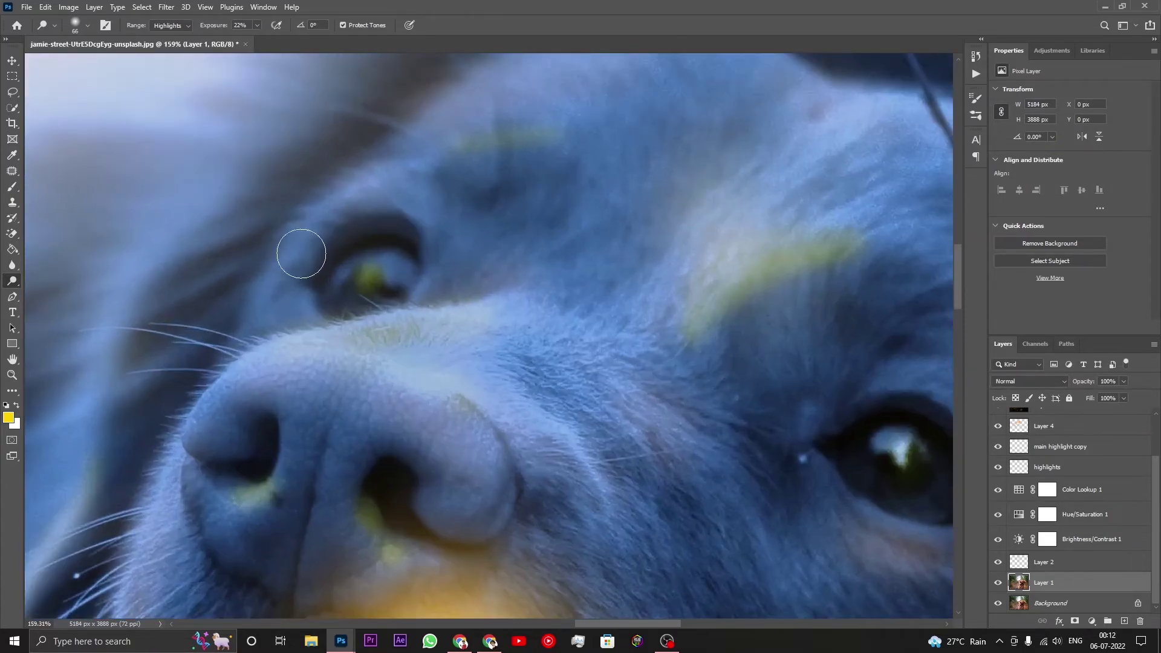
{"action": "scroll", "coordinate": [373, 280], "scroll_direction": "up", "scroll_amount": 3}
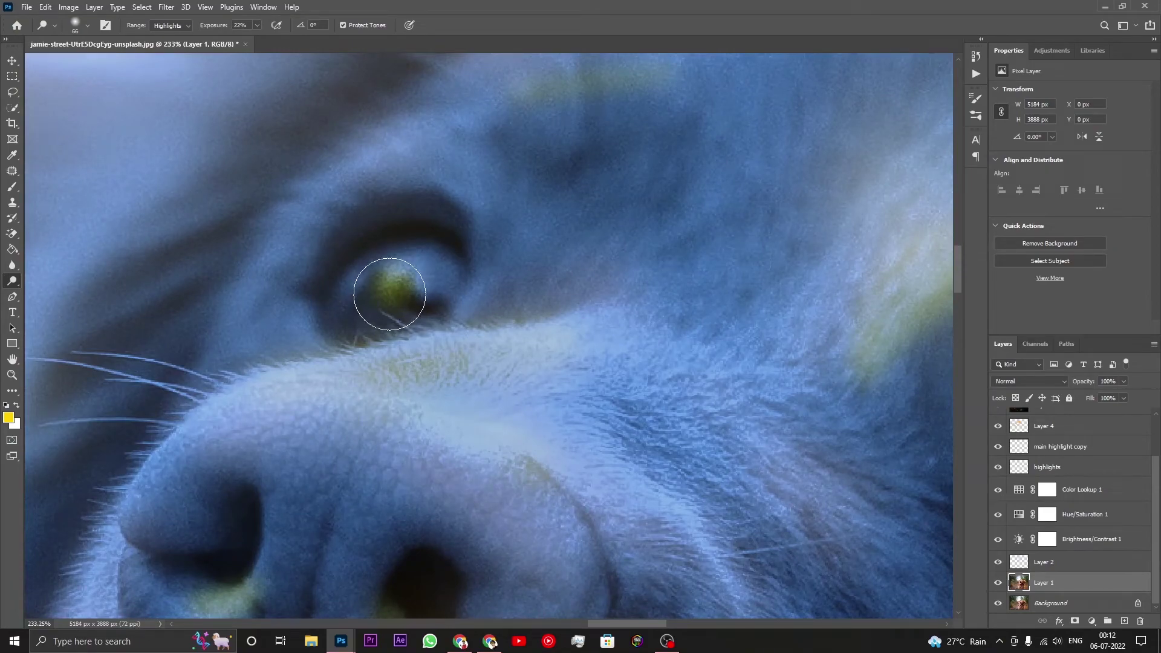
{"action": "scroll", "coordinate": [448, 246], "scroll_direction": "down", "scroll_amount": 5}
{"action": "scroll", "coordinate": [667, 219], "scroll_direction": "down", "scroll_amount": 2}
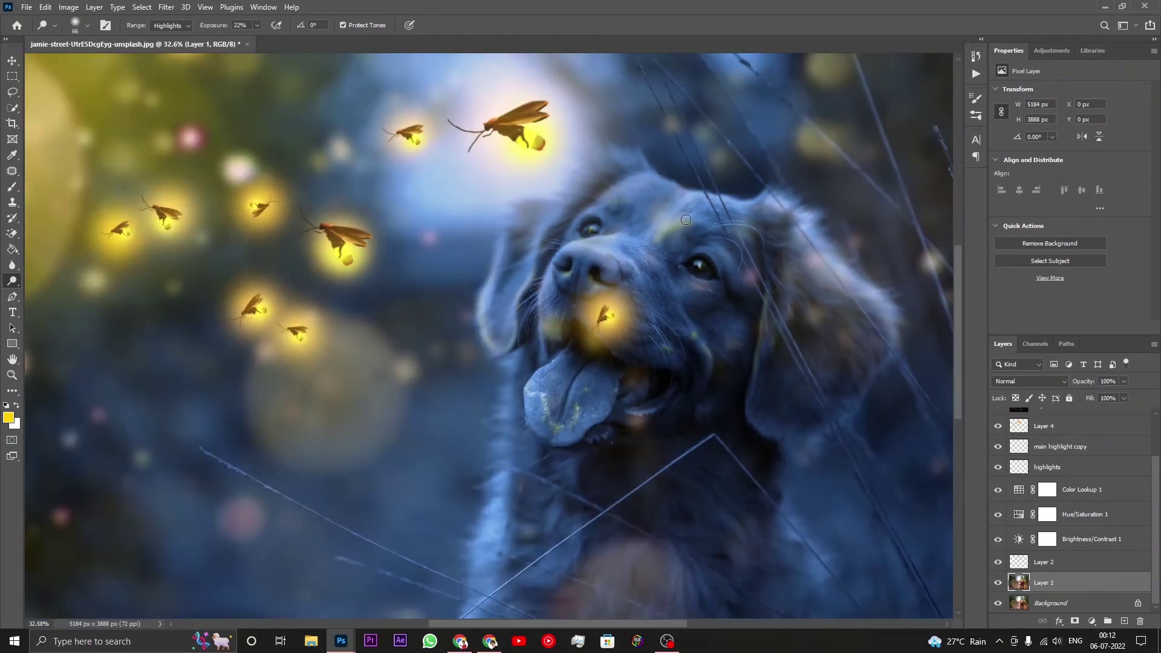
{"action": "scroll", "coordinate": [670, 242], "scroll_direction": "down", "scroll_amount": 2}
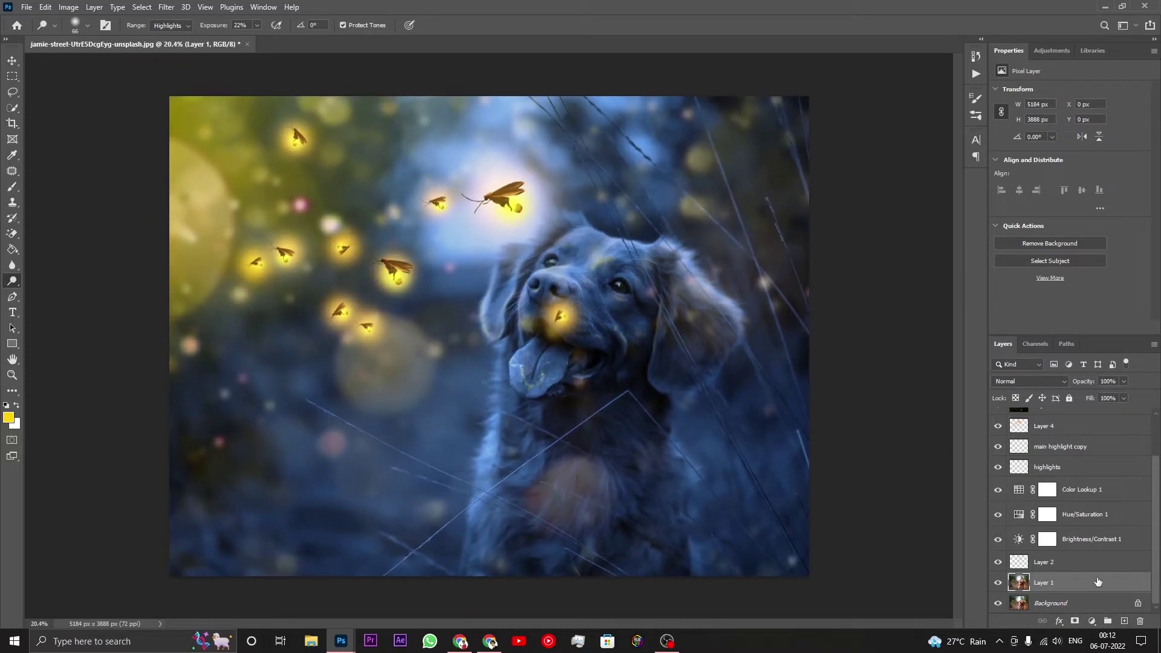
Stamp all visible layers into a new Layer 6 above Layer 4 copy
{"action": "scroll", "coordinate": [1108, 435], "scroll_direction": "up", "scroll_amount": 2}
{"action": "left_click", "coordinate": [1107, 423]}
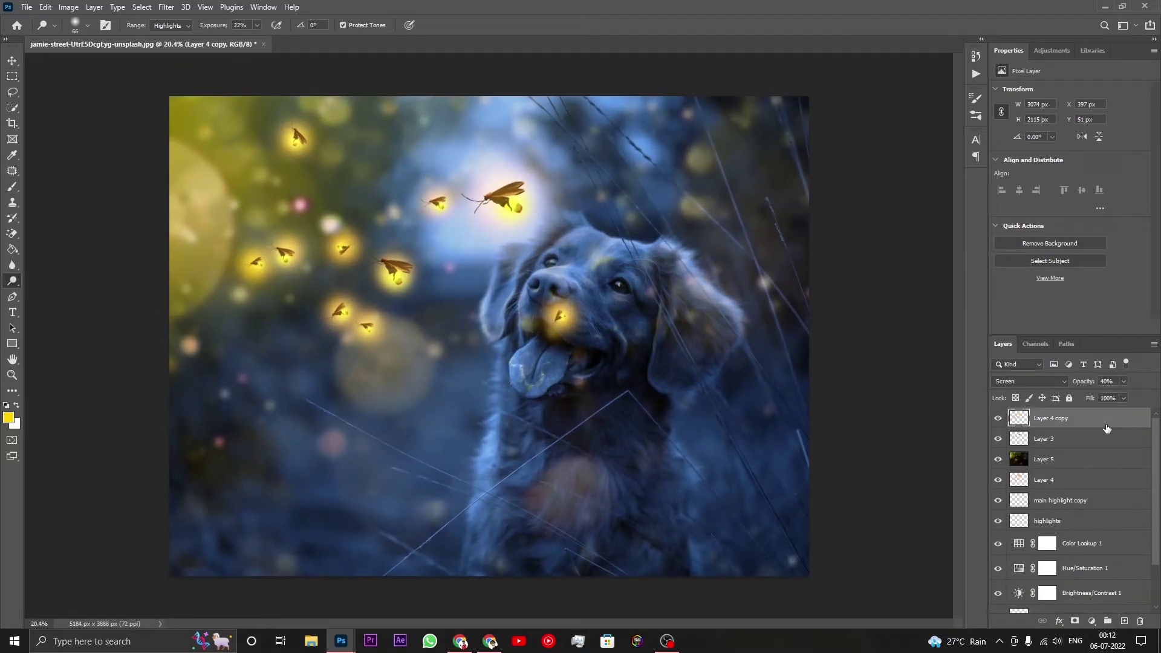
{"action": "key", "text": "ctrl+shift+alt+e"}
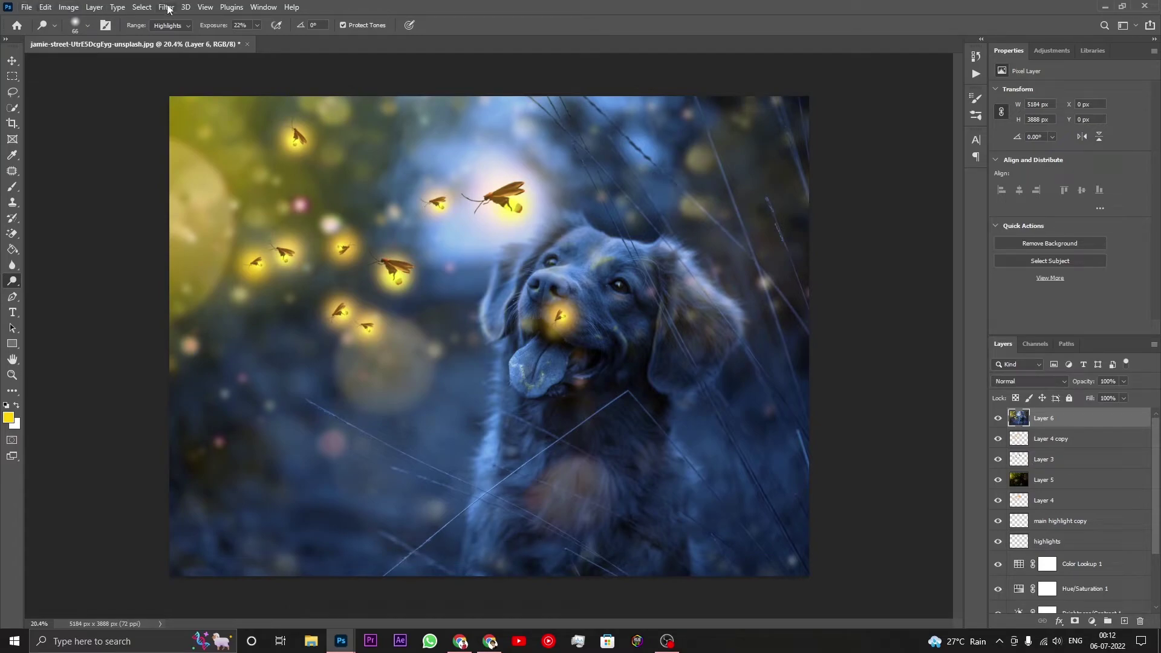
{"action": "left_click", "coordinate": [166, 7]}
In Camera Raw Basic, warm Temperature to +4, add texture, brighten highlights, set Blacks -5, raise saturation
{"action": "left_click", "coordinate": [186, 98]}
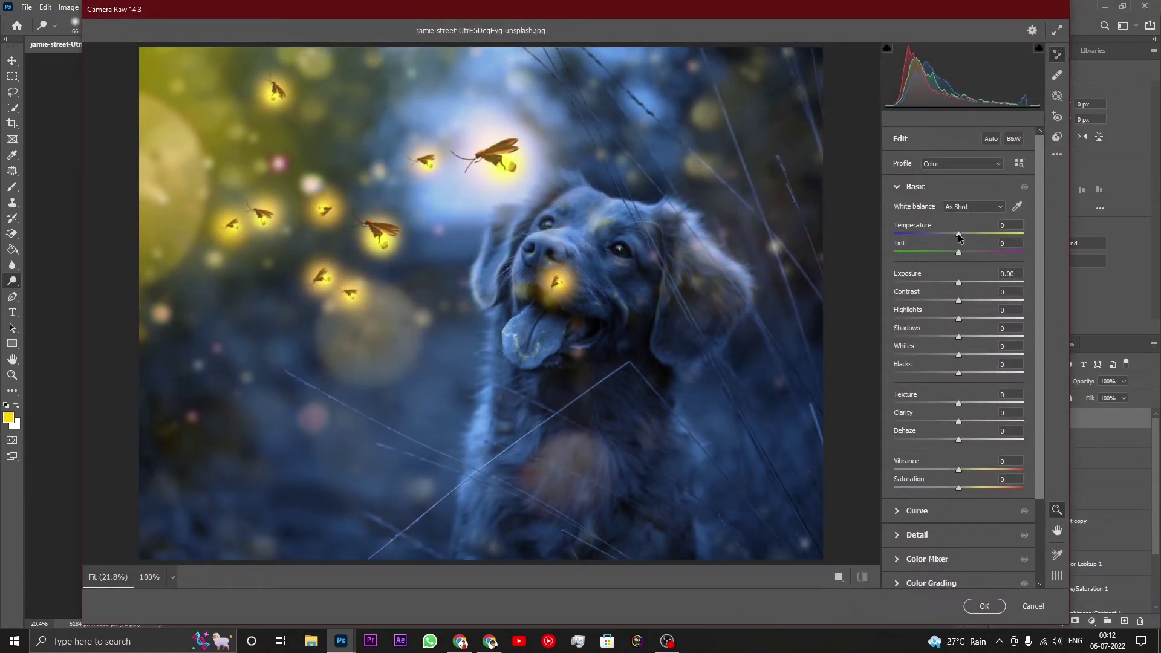
{"action": "left_click_drag", "start_coordinate": [959, 236], "coordinate": [953, 253]}
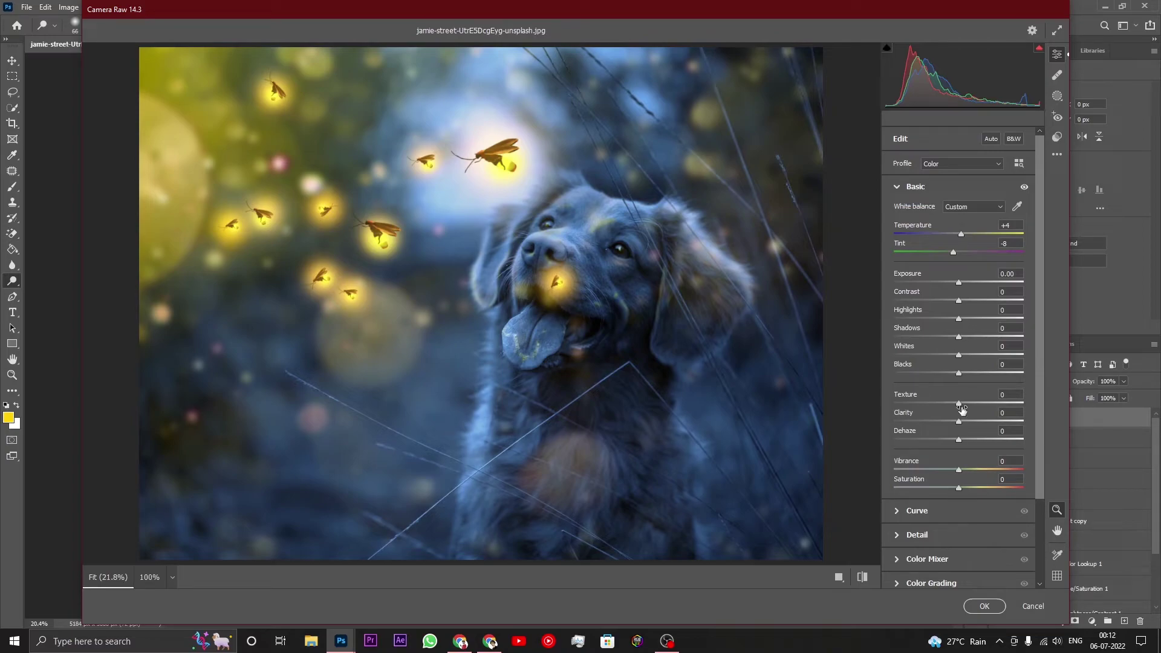
{"action": "left_click_drag", "start_coordinate": [960, 407], "coordinate": [969, 424]}
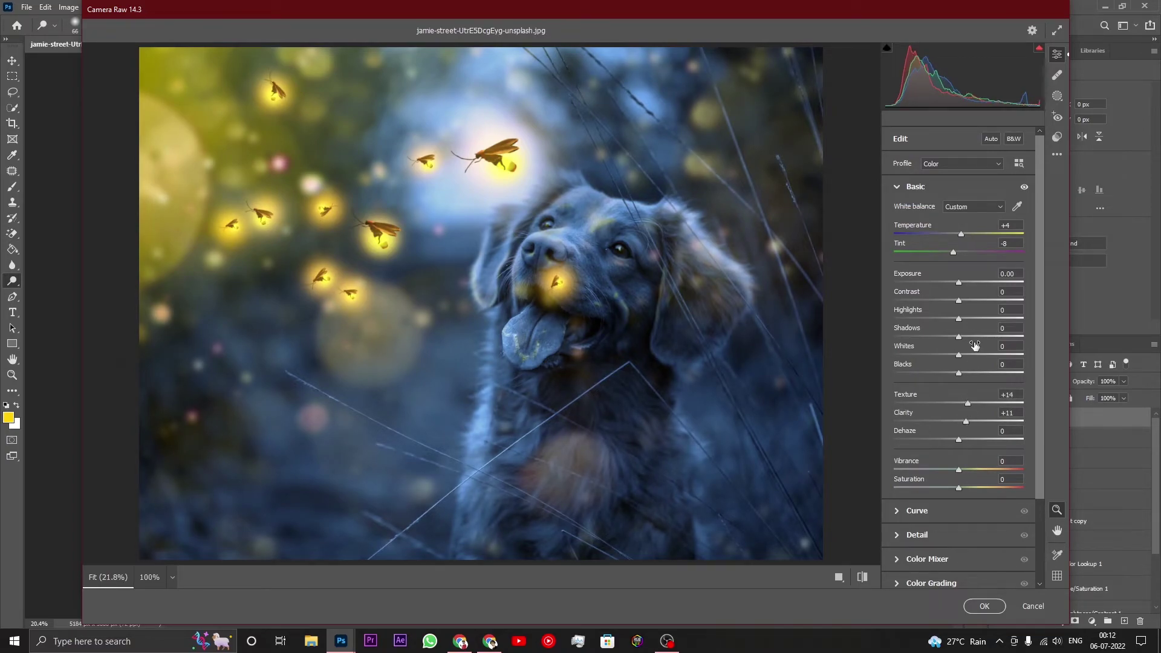
{"action": "left_click_drag", "start_coordinate": [959, 320], "coordinate": [978, 322]}
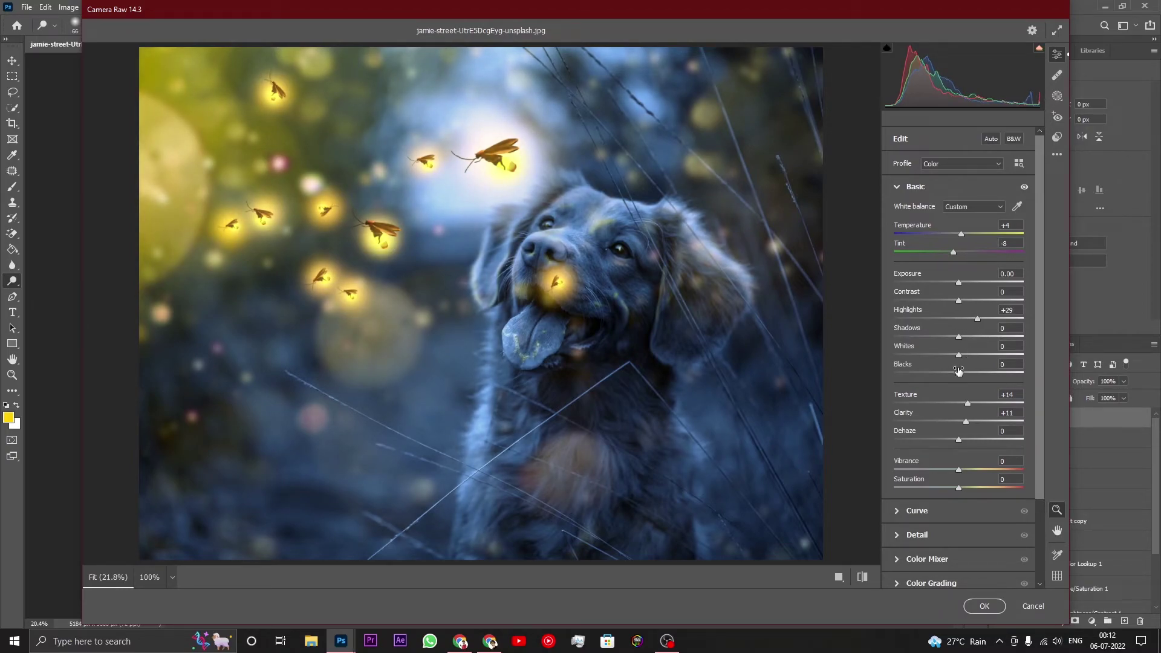
{"action": "left_click_drag", "start_coordinate": [959, 374], "coordinate": [954, 375]}
{"action": "left_click_drag", "start_coordinate": [959, 488], "coordinate": [964, 473]}
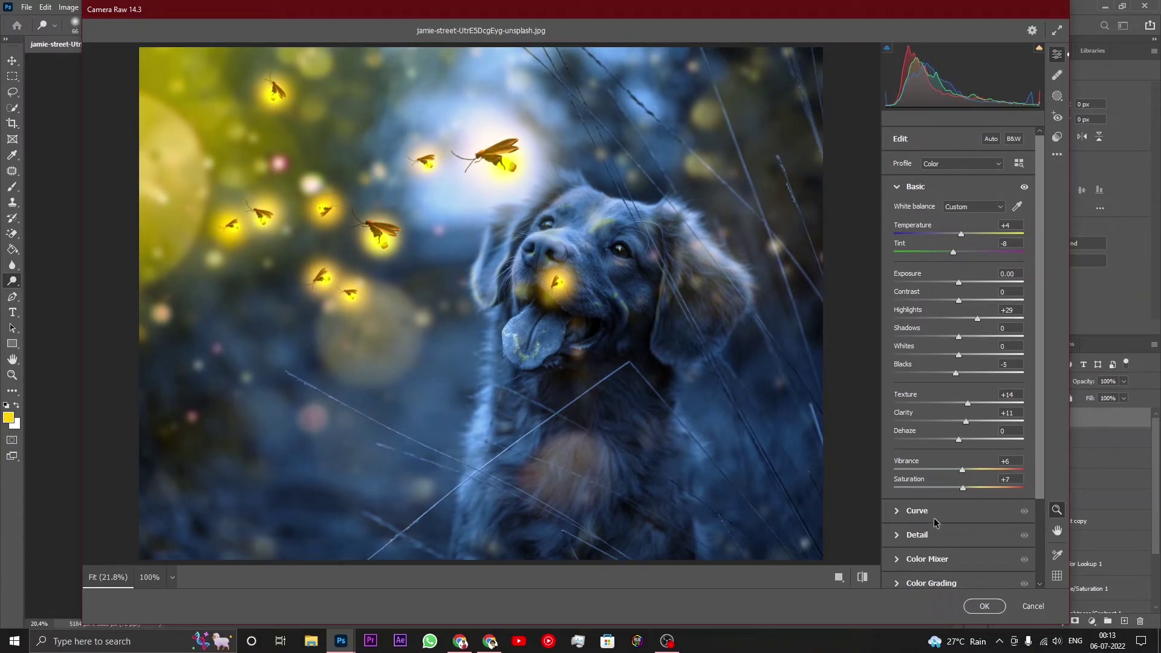
Shift the Calibration Blue Primary hue slightly
{"action": "scroll", "coordinate": [934, 526], "scroll_direction": "down", "scroll_amount": 3}
{"action": "left_click", "coordinate": [941, 577]}
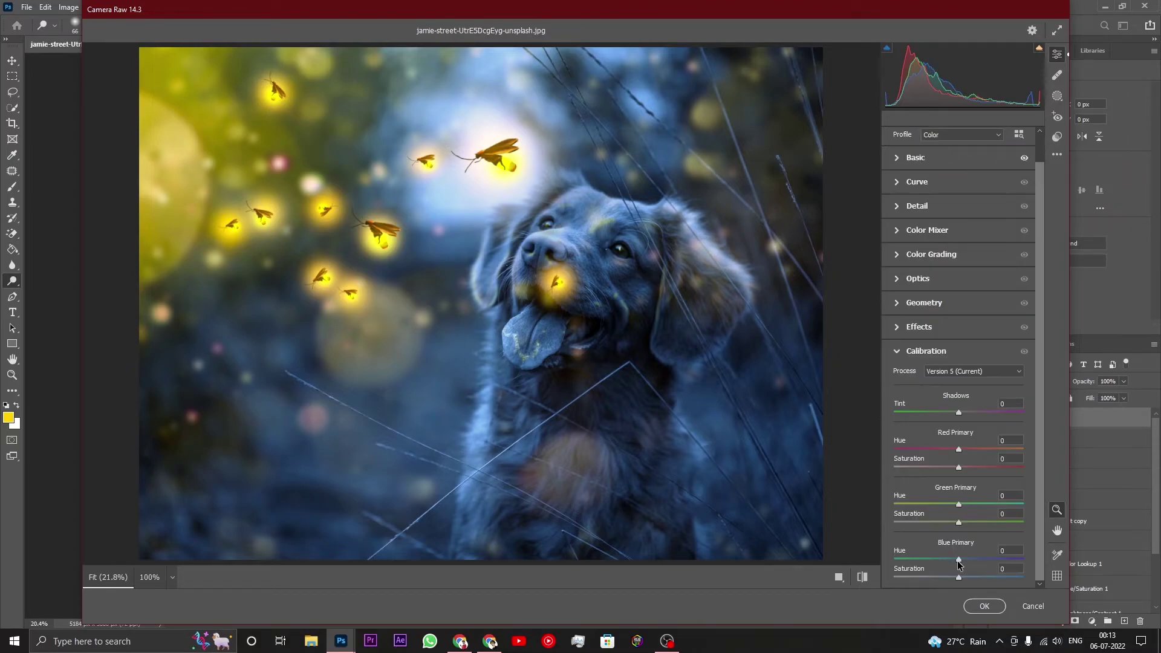
{"action": "left_click_drag", "start_coordinate": [961, 563], "coordinate": [957, 564]}
Add a -51 post-crop vignette with Highlights 100 and Feather 74
{"action": "left_click", "coordinate": [921, 331]}
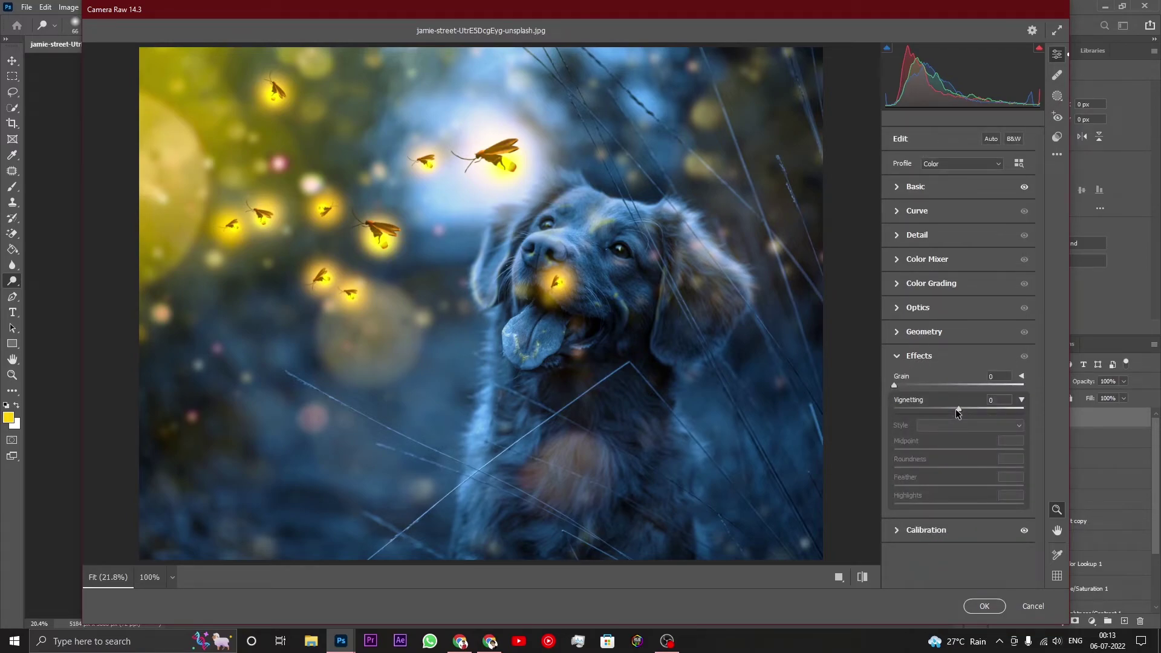
{"action": "left_click_drag", "start_coordinate": [959, 410], "coordinate": [925, 409]}
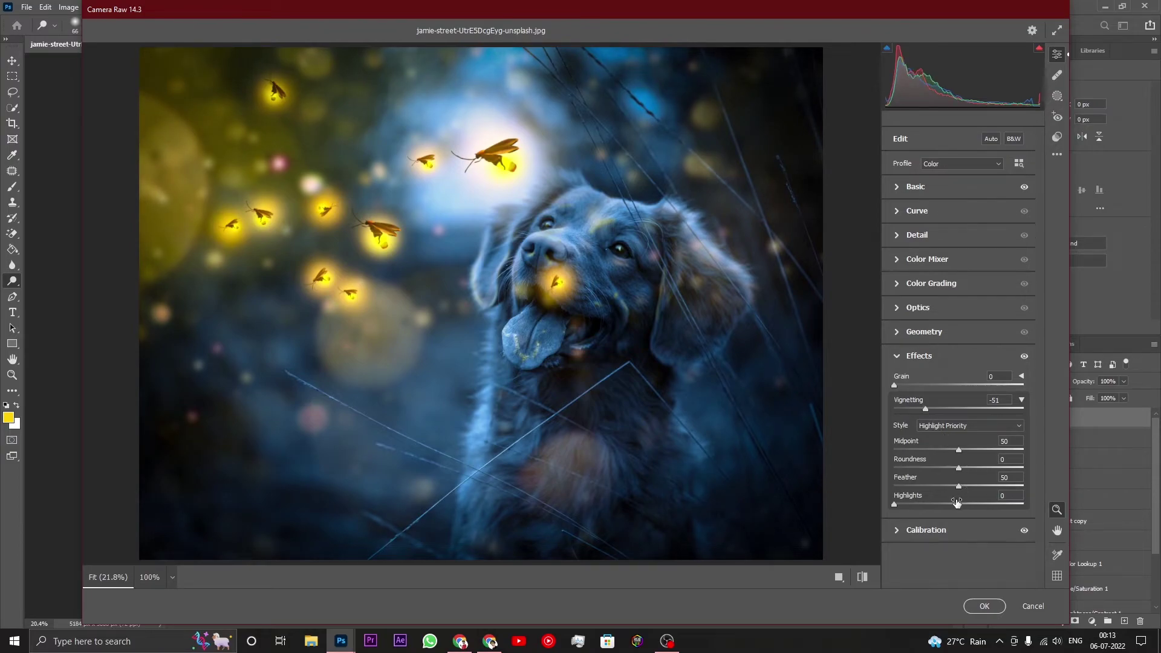
{"action": "left_click_drag", "start_coordinate": [955, 504], "coordinate": [1028, 504]}
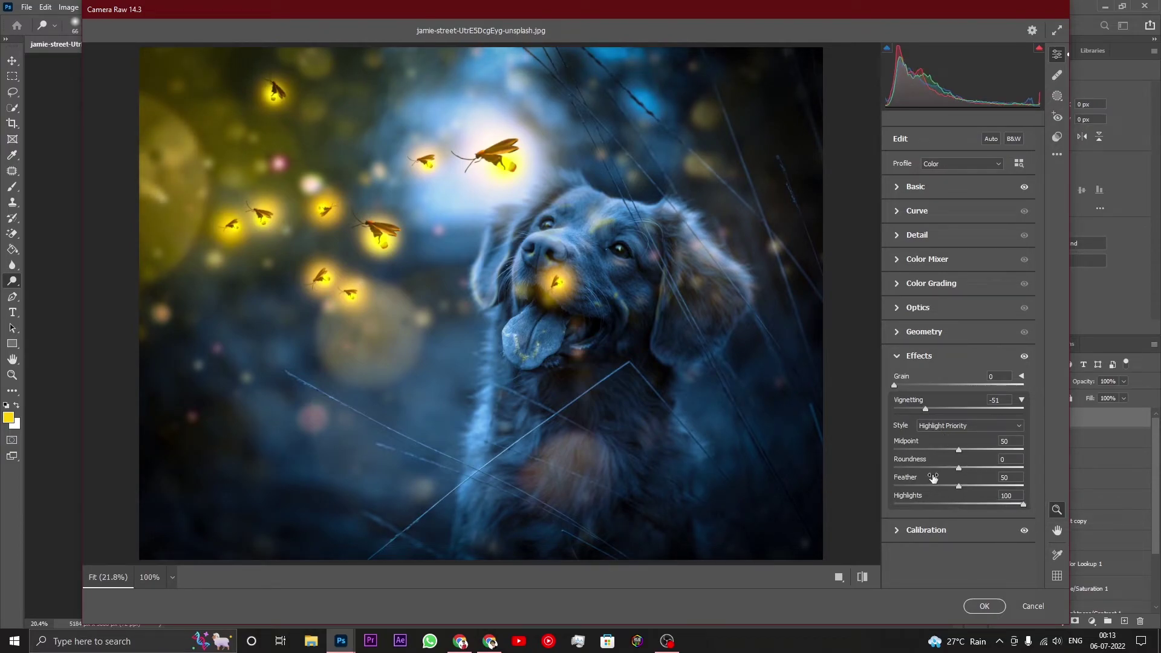
{"action": "mouse_move", "coordinate": [959, 487]}
{"action": "left_mouse_down"}
{"action": "mouse_move", "coordinate": [991, 485]}
{"action": "mouse_move", "coordinate": [978, 468]}
{"action": "left_mouse_up"}
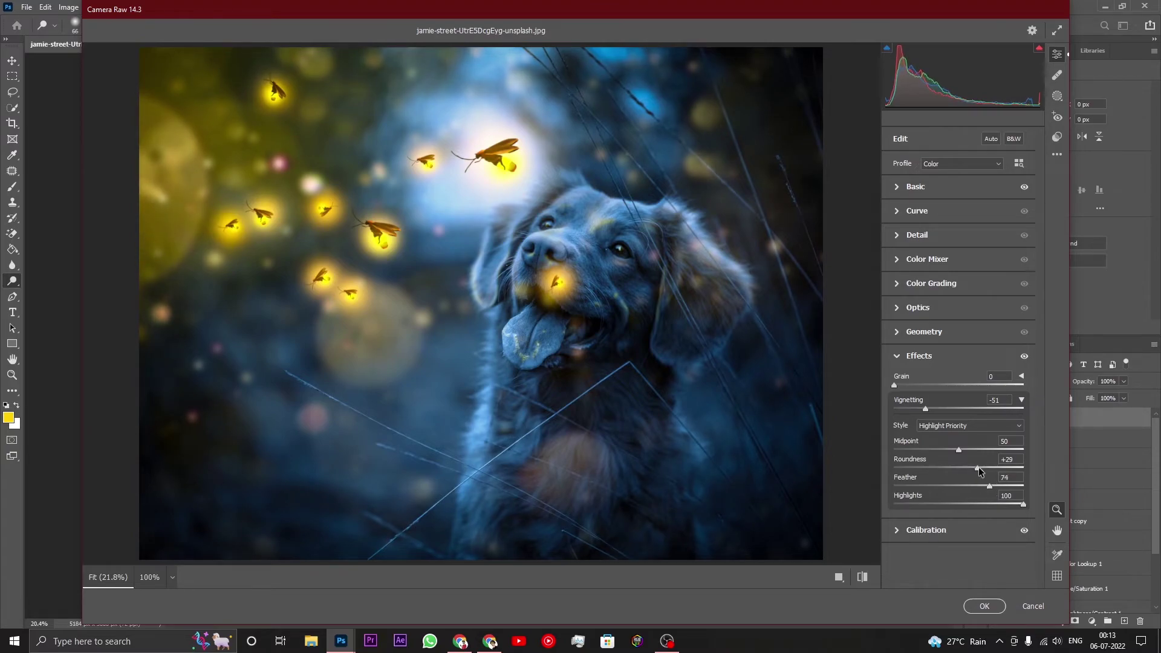
Color-grade highlights warm yellow-orange (H 48, S 77) and shadows deep blue (H 221)
{"action": "left_click", "coordinate": [916, 287]}
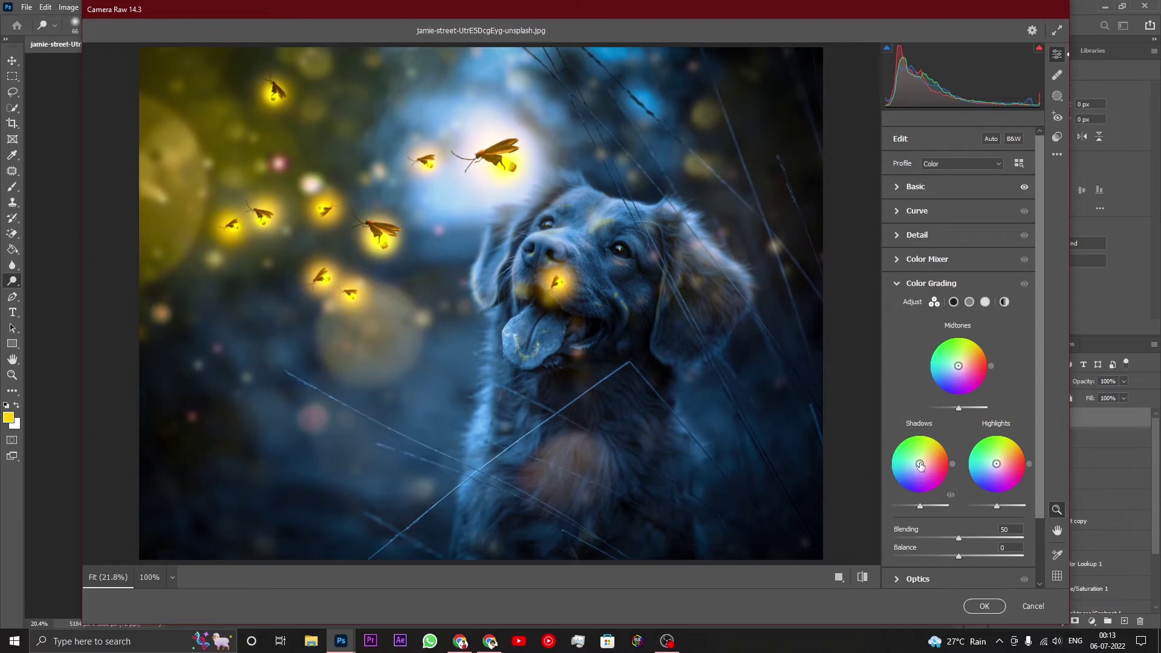
{"action": "left_click_drag", "start_coordinate": [920, 465], "coordinate": [921, 468]}
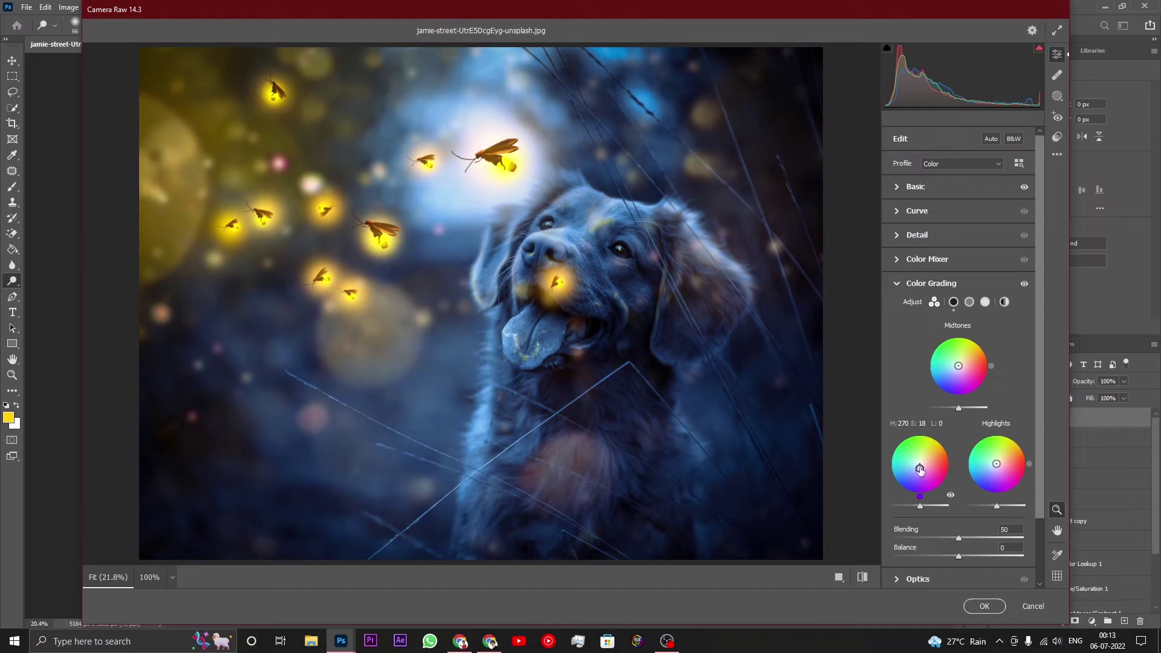
{"action": "left_click_drag", "start_coordinate": [1000, 466], "coordinate": [1009, 449]}
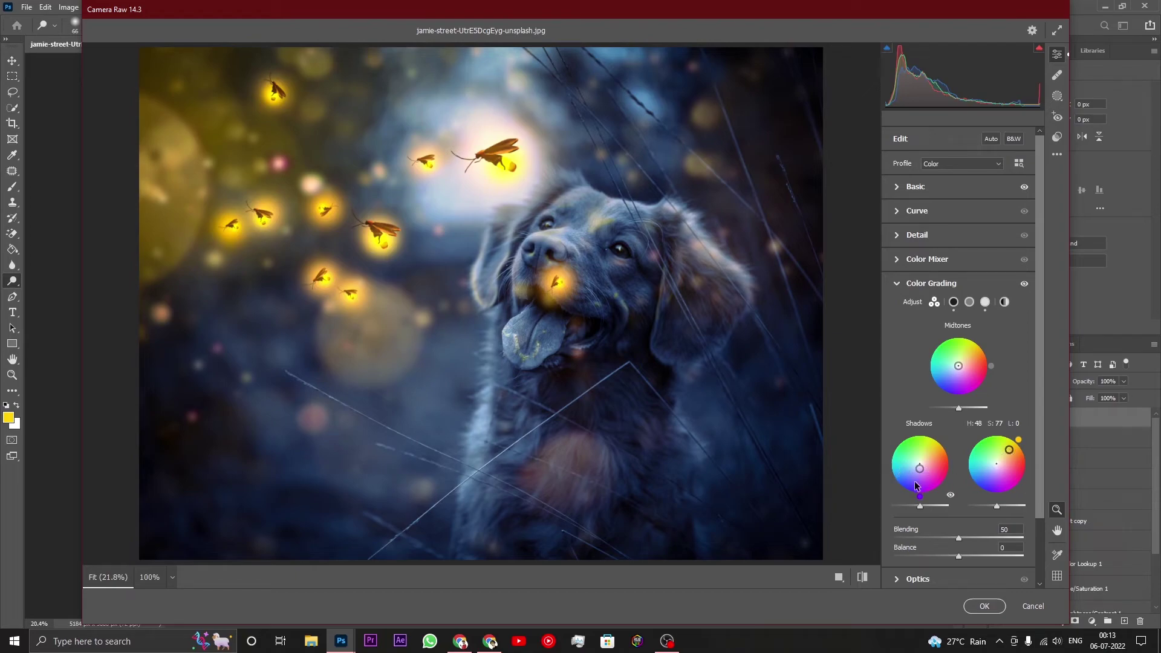
{"action": "left_click_drag", "start_coordinate": [919, 499], "coordinate": [896, 479]}
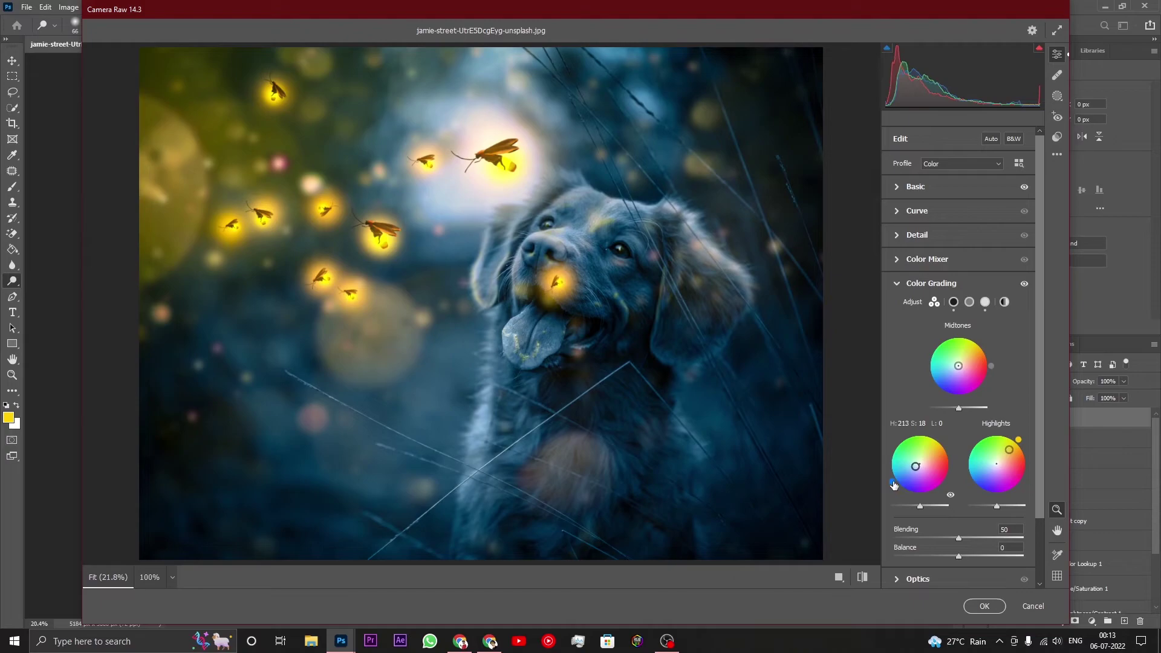
{"action": "left_click_drag", "start_coordinate": [894, 485], "coordinate": [898, 487]}
Shape a soft S point curve with midtone, highlight and shadow points and a lifted black point
{"action": "left_click", "coordinate": [908, 218]}
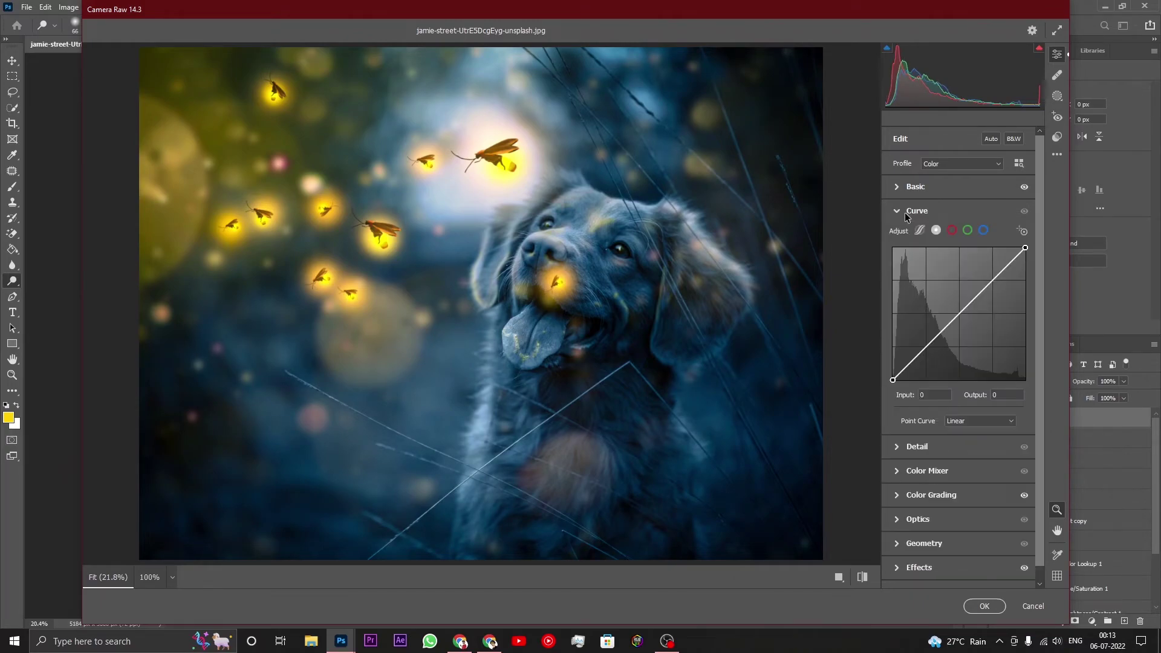
{"action": "left_click", "coordinate": [961, 315]}
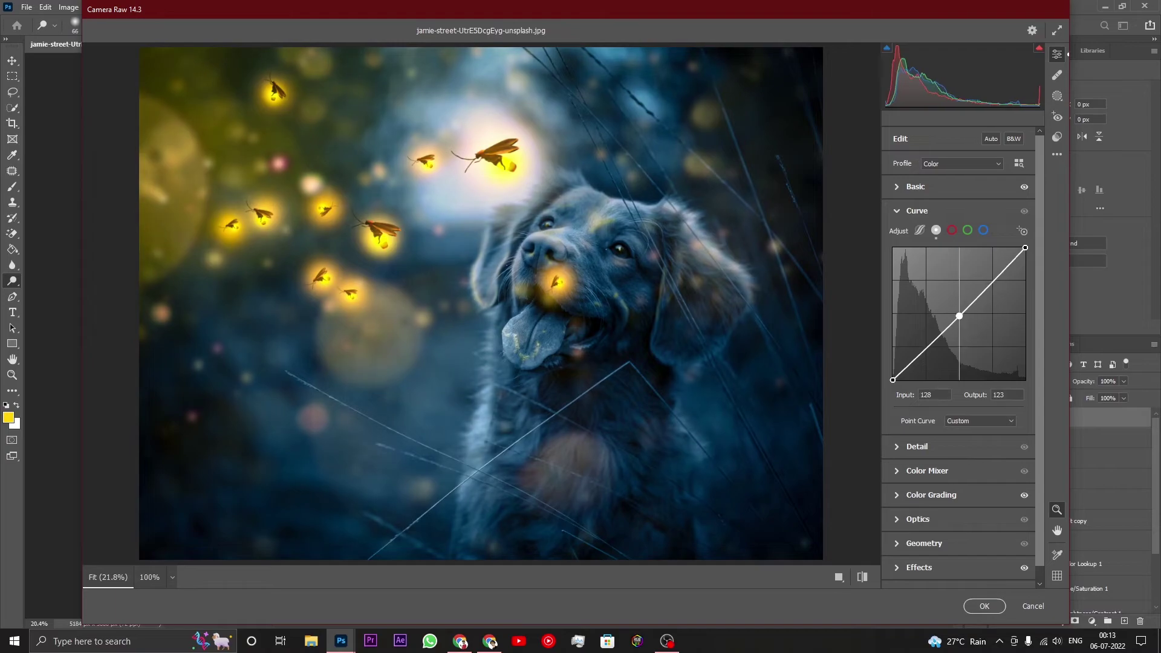
{"action": "left_click", "coordinate": [991, 282]}
{"action": "left_click_drag", "start_coordinate": [991, 282], "coordinate": [991, 283]}
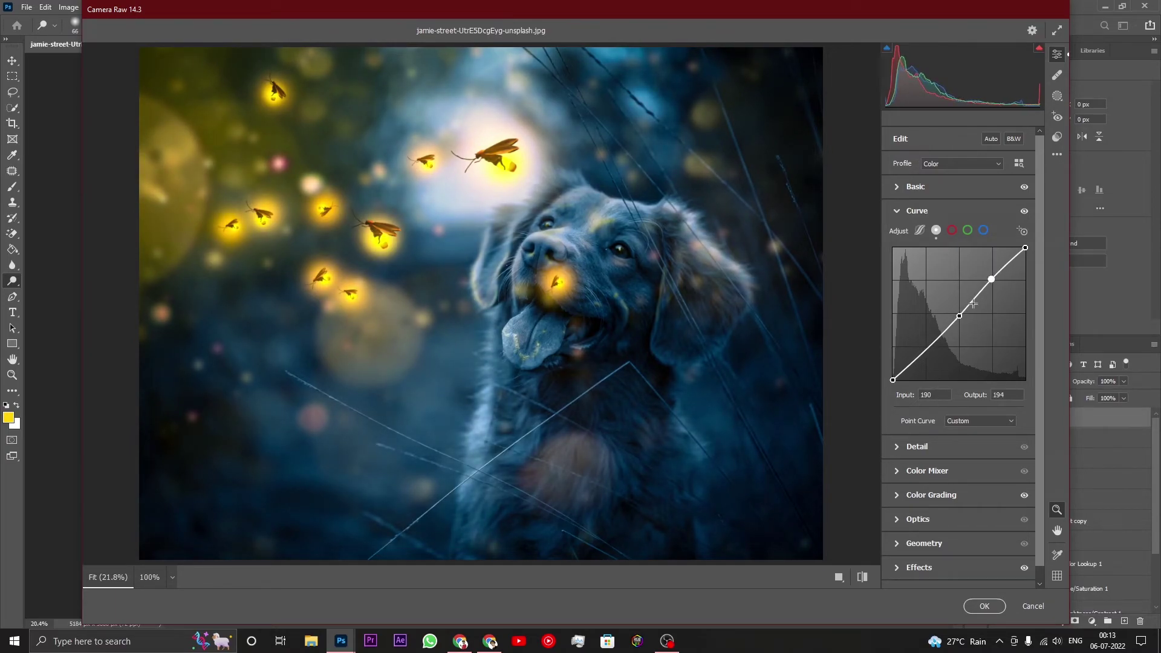
{"action": "left_click", "coordinate": [926, 350]}
{"action": "left_click", "coordinate": [892, 380]}
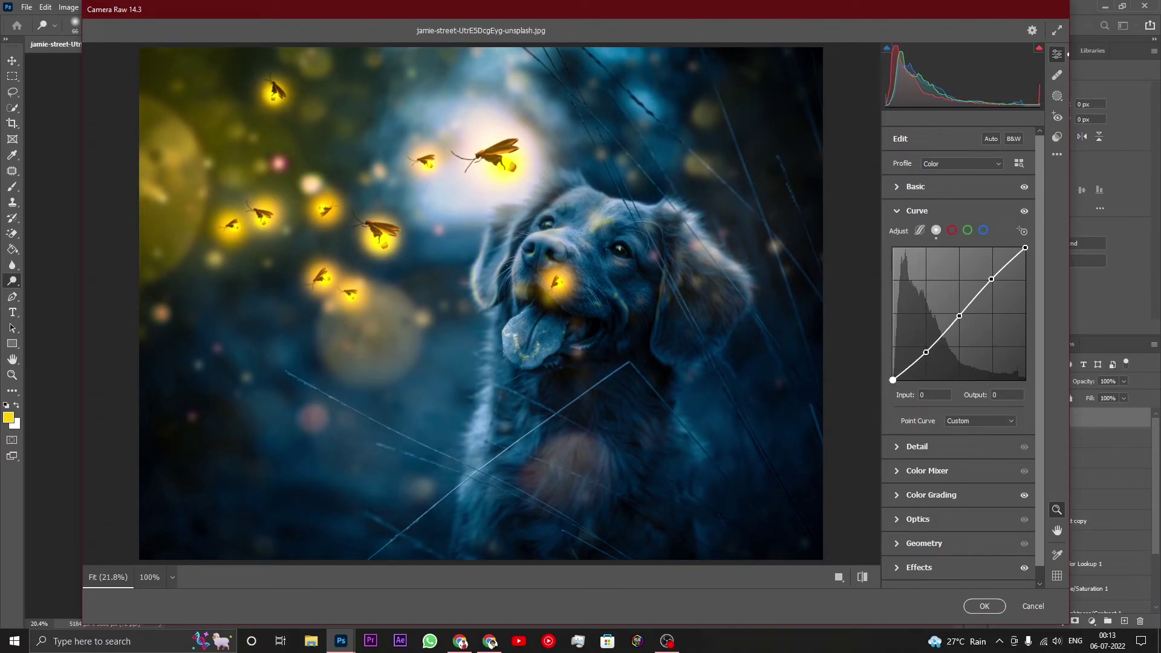
{"action": "left_click_drag", "start_coordinate": [893, 380], "coordinate": [893, 374]}
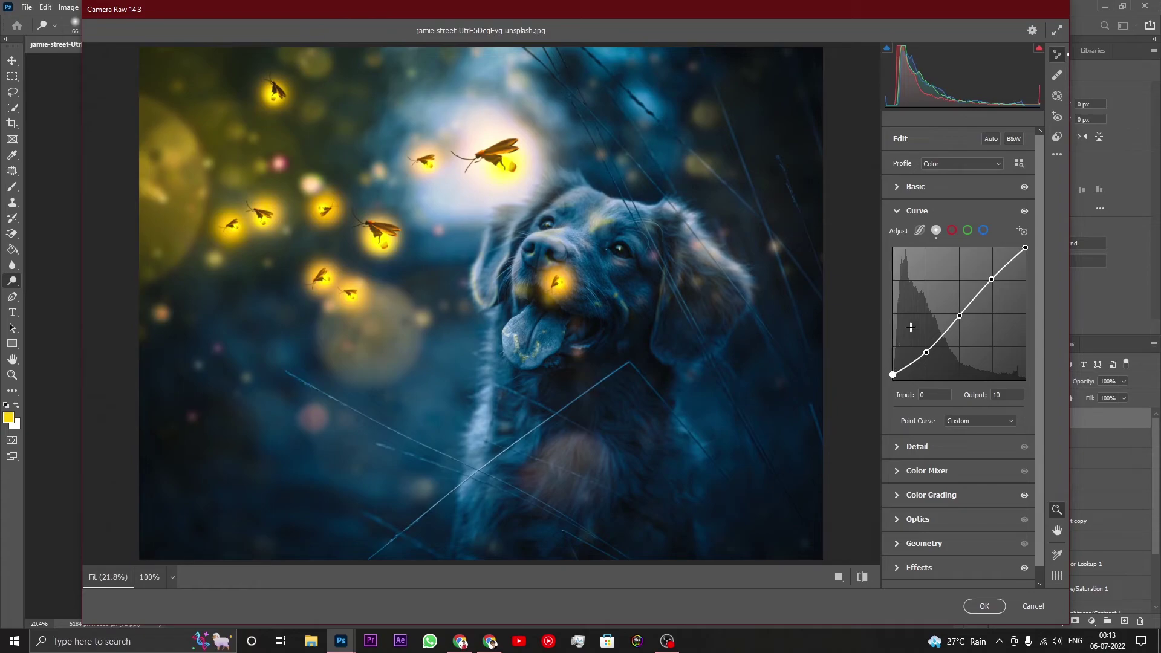
Nudge the Red curve endpoints inward and lower Green highlights while adding green to shadows
{"action": "left_click", "coordinate": [953, 231]}
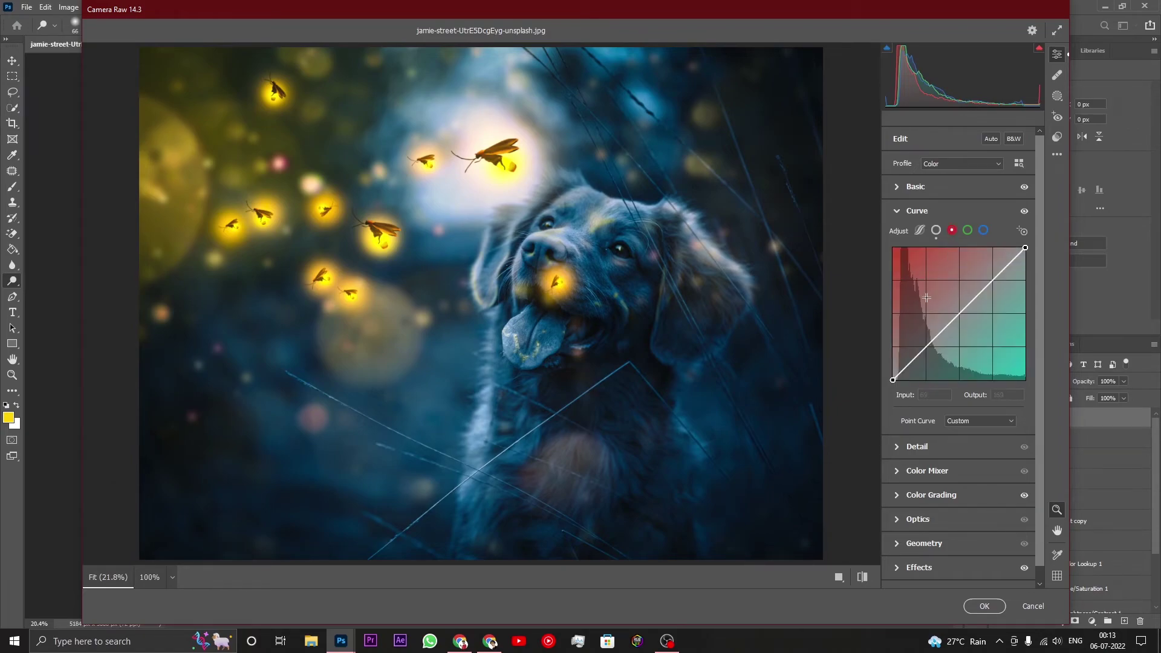
{"action": "left_click", "coordinate": [893, 380]}
{"action": "left_click_drag", "start_coordinate": [894, 380], "coordinate": [895, 380]}
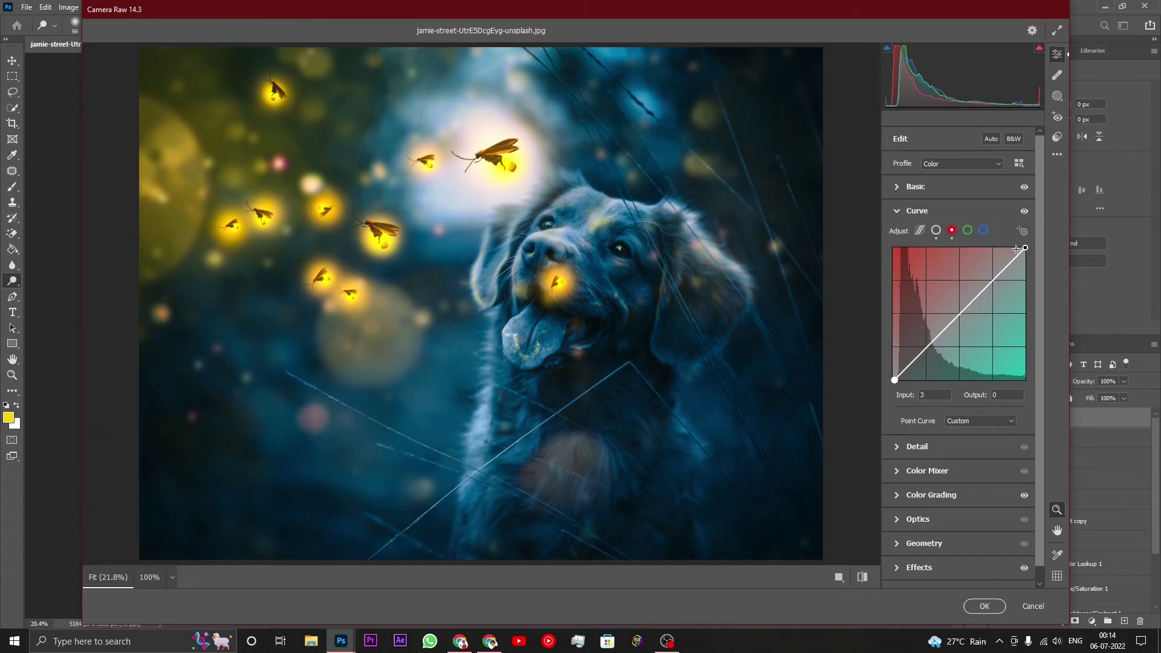
{"action": "left_click_drag", "start_coordinate": [1025, 248], "coordinate": [1023, 248]}
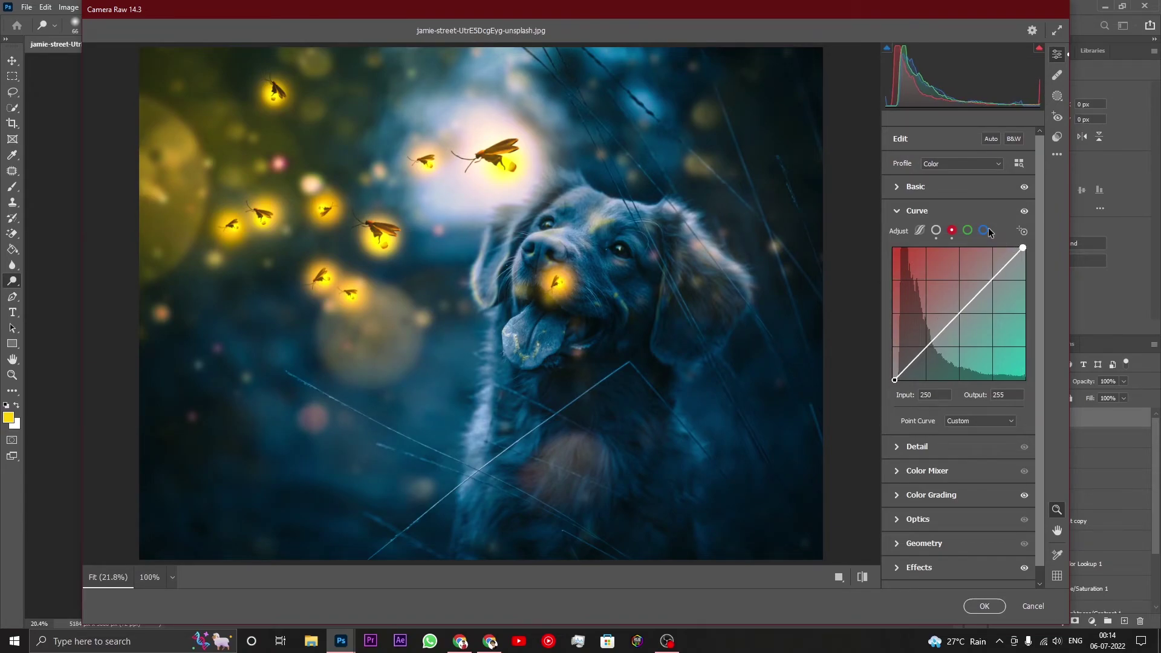
{"action": "left_click", "coordinate": [967, 230]}
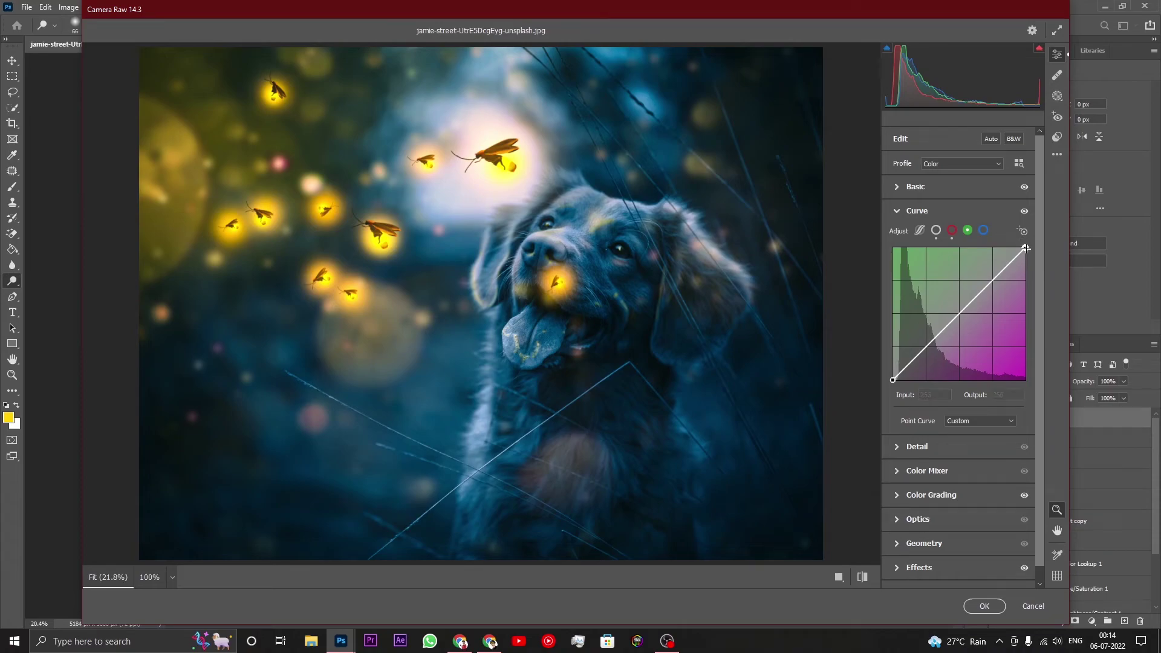
{"action": "left_click_drag", "start_coordinate": [1022, 245], "coordinate": [1025, 251]}
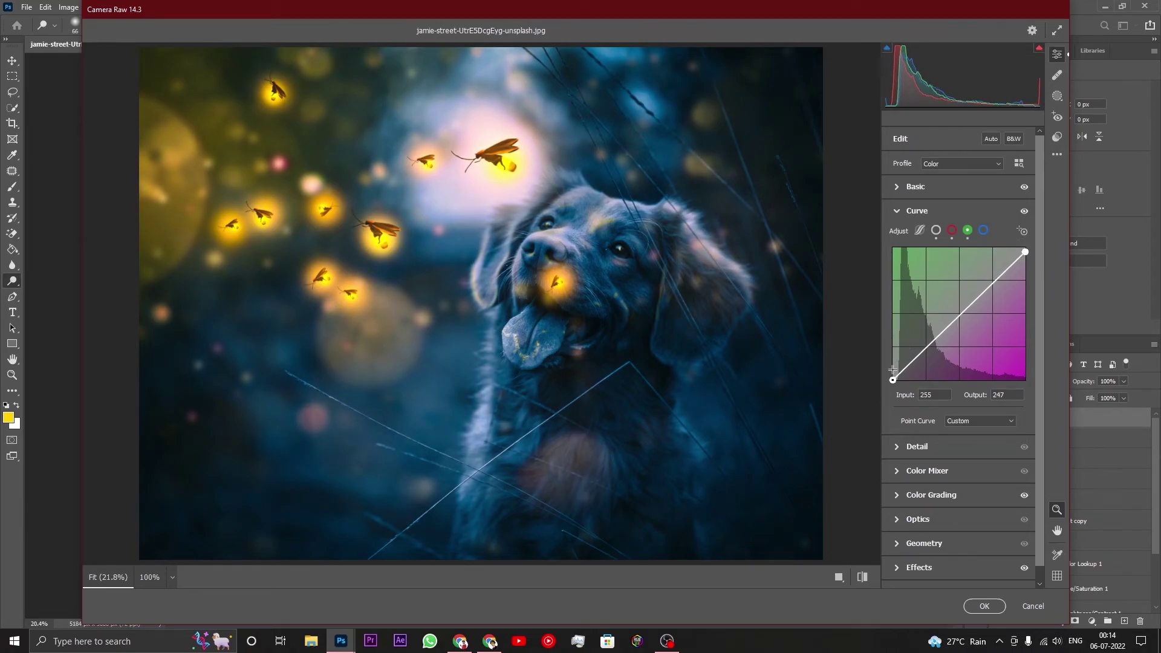
{"action": "left_click_drag", "start_coordinate": [893, 379], "coordinate": [894, 377]}
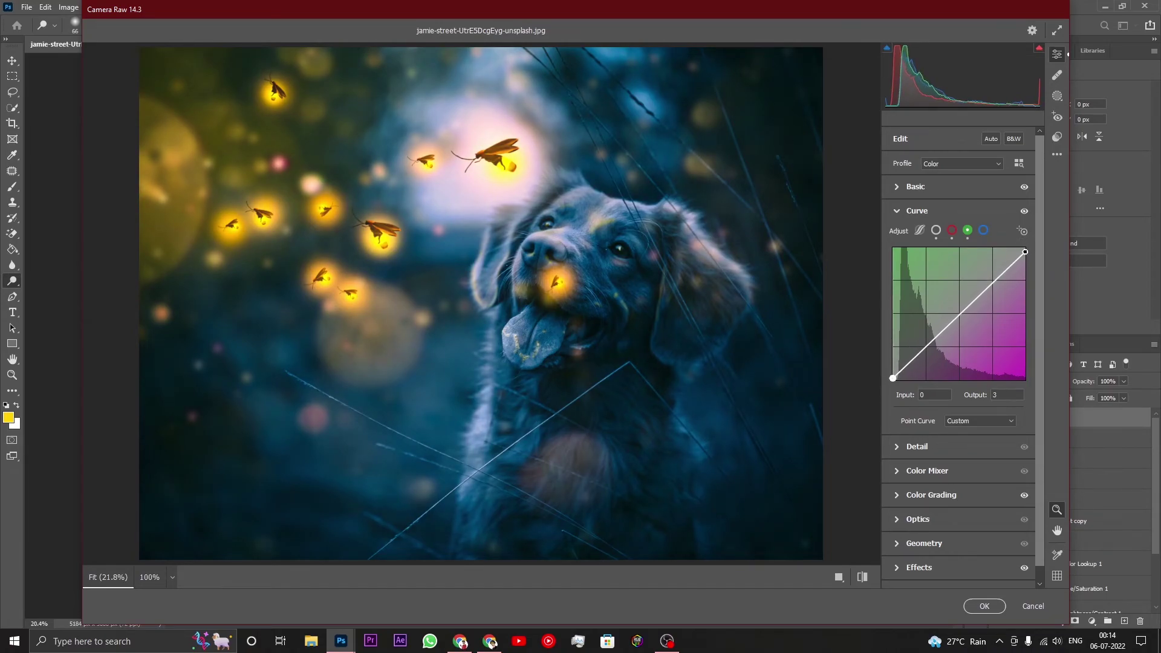
Lower the Blue curve white point to 234 and lift blue in the shadows
{"action": "left_click", "coordinate": [984, 230]}
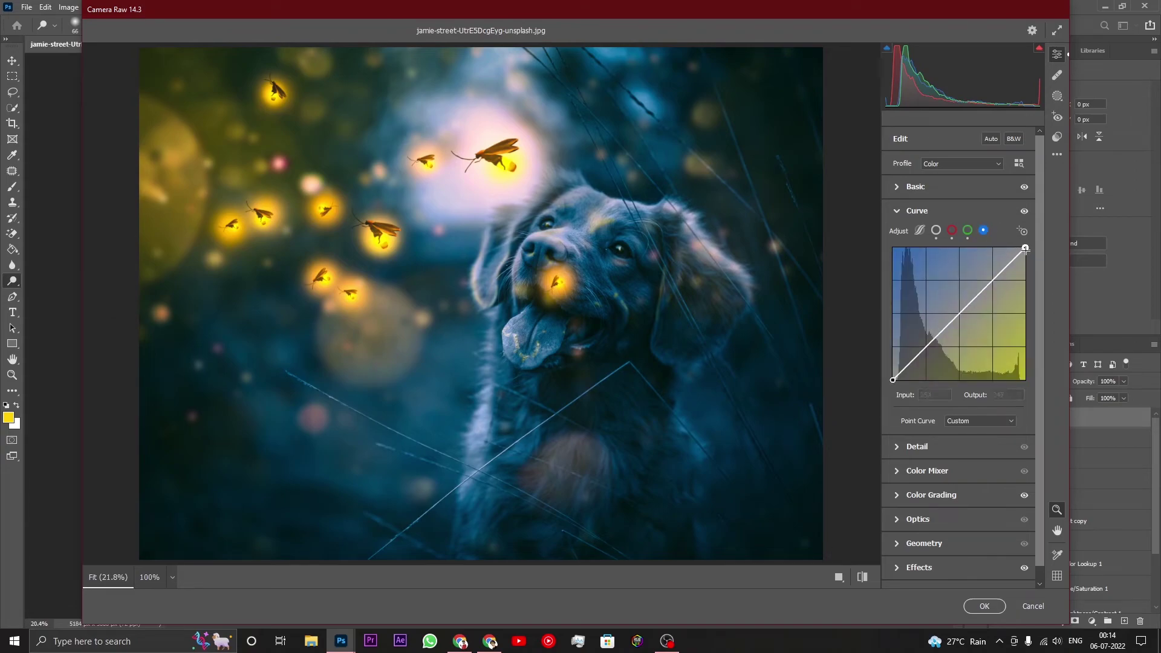
{"action": "left_click_drag", "start_coordinate": [1026, 248], "coordinate": [1025, 253]}
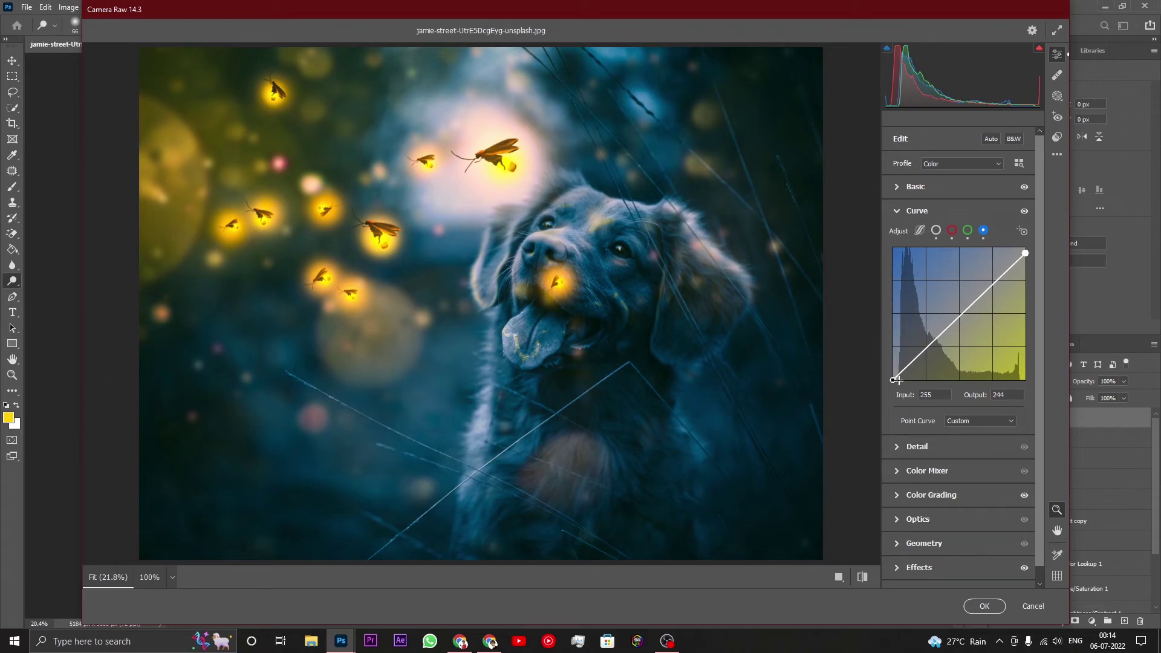
{"action": "left_click_drag", "start_coordinate": [895, 380], "coordinate": [893, 372]}
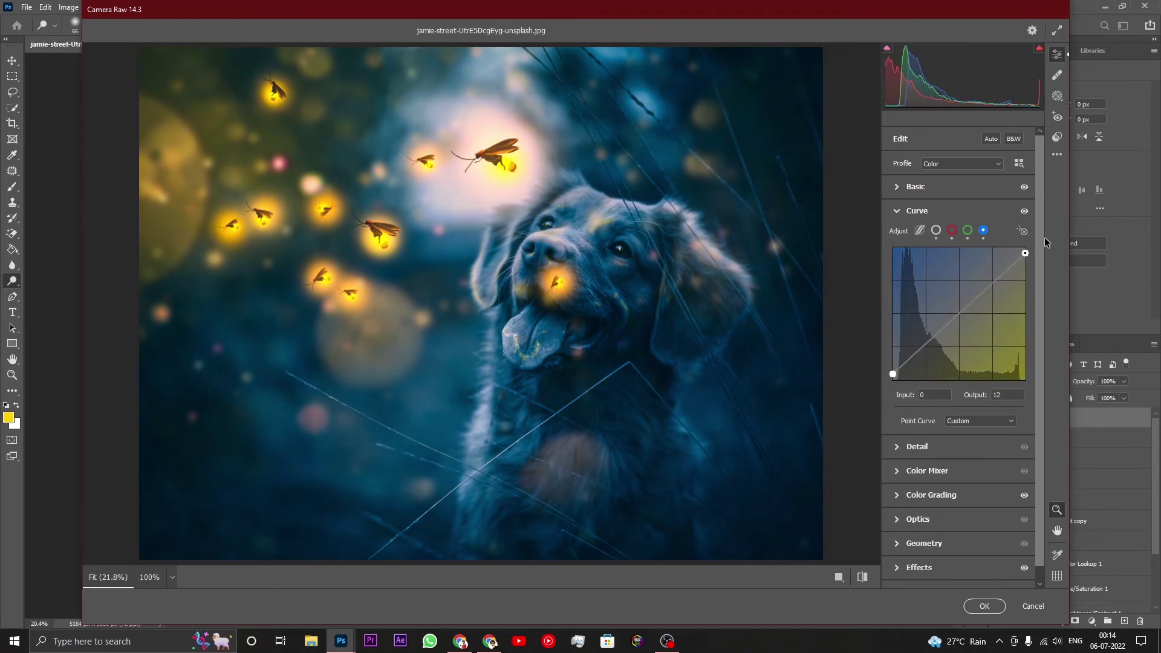
{"action": "left_click", "coordinate": [1026, 252]}
{"action": "left_click_drag", "start_coordinate": [1025, 252], "coordinate": [1025, 258]}
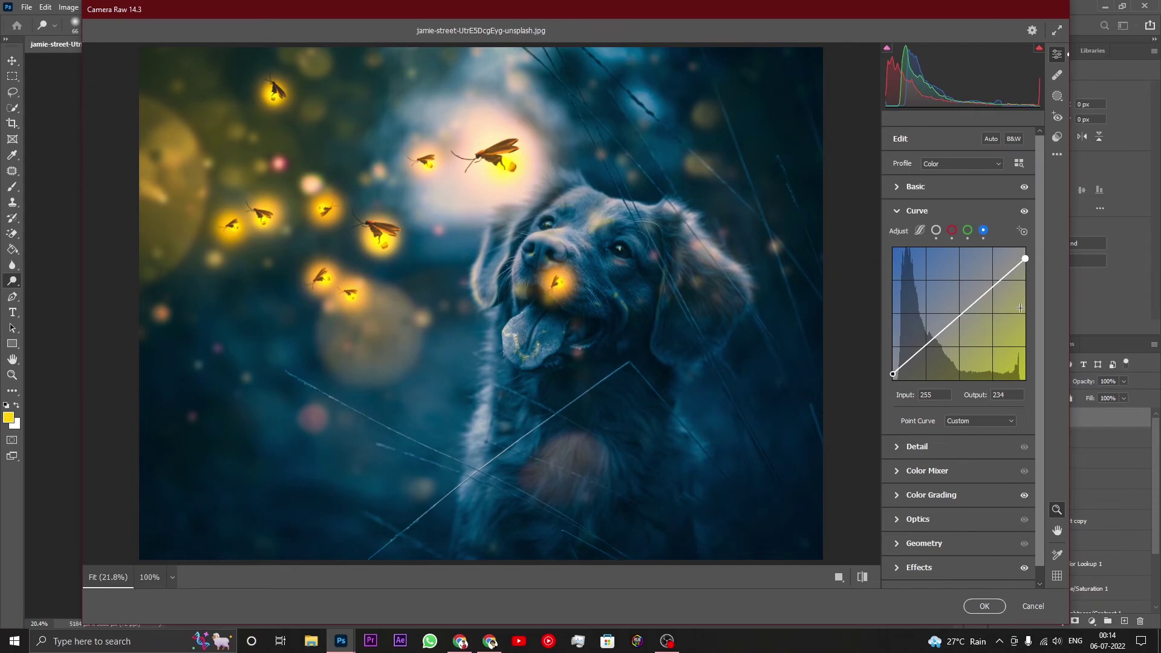
Set Sharpening to 32 and fine-tune the Shadows color-grading tint
{"action": "left_click", "coordinate": [937, 448]}
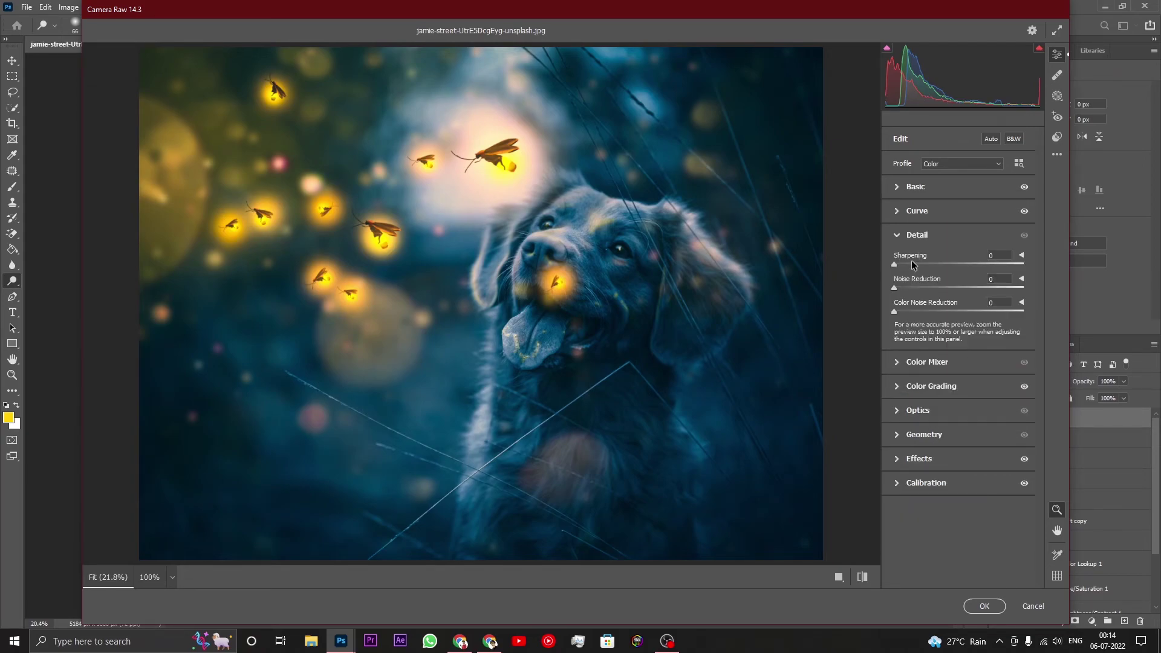
{"action": "left_click_drag", "start_coordinate": [914, 266], "coordinate": [922, 268]}
{"action": "left_click", "coordinate": [904, 391]}
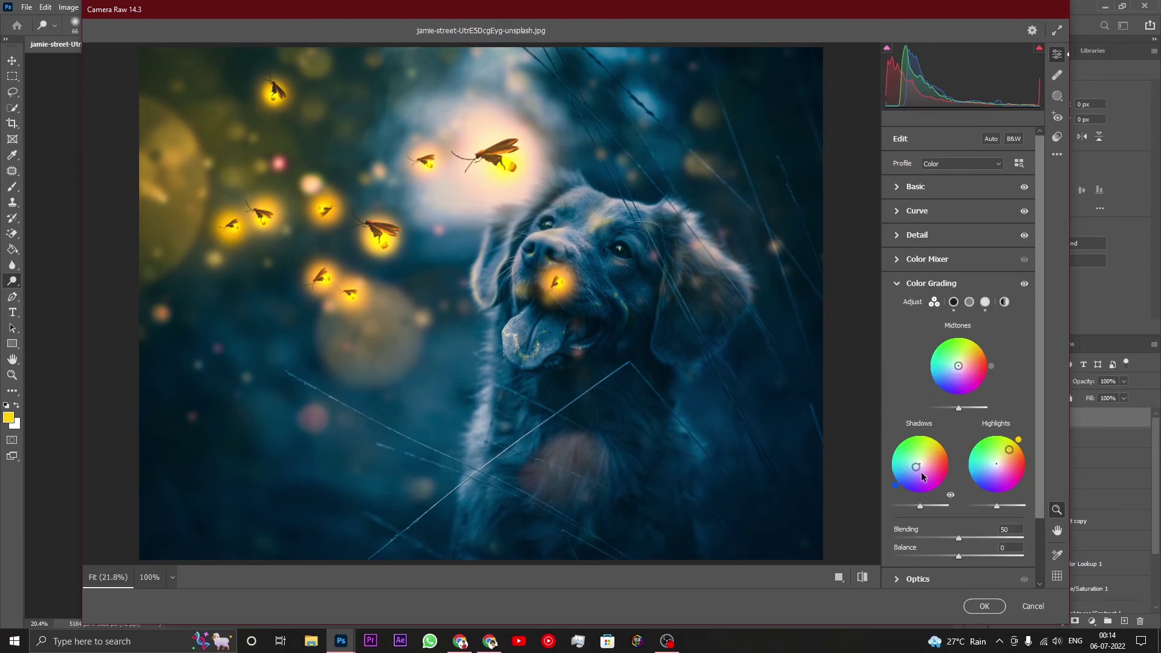
{"action": "left_click_drag", "start_coordinate": [917, 469], "coordinate": [916, 468]}
In Color Mixer, boost Yellows saturation and set hues Yellows -30, Aquas +3, Blues -8
{"action": "left_click", "coordinate": [932, 258]}
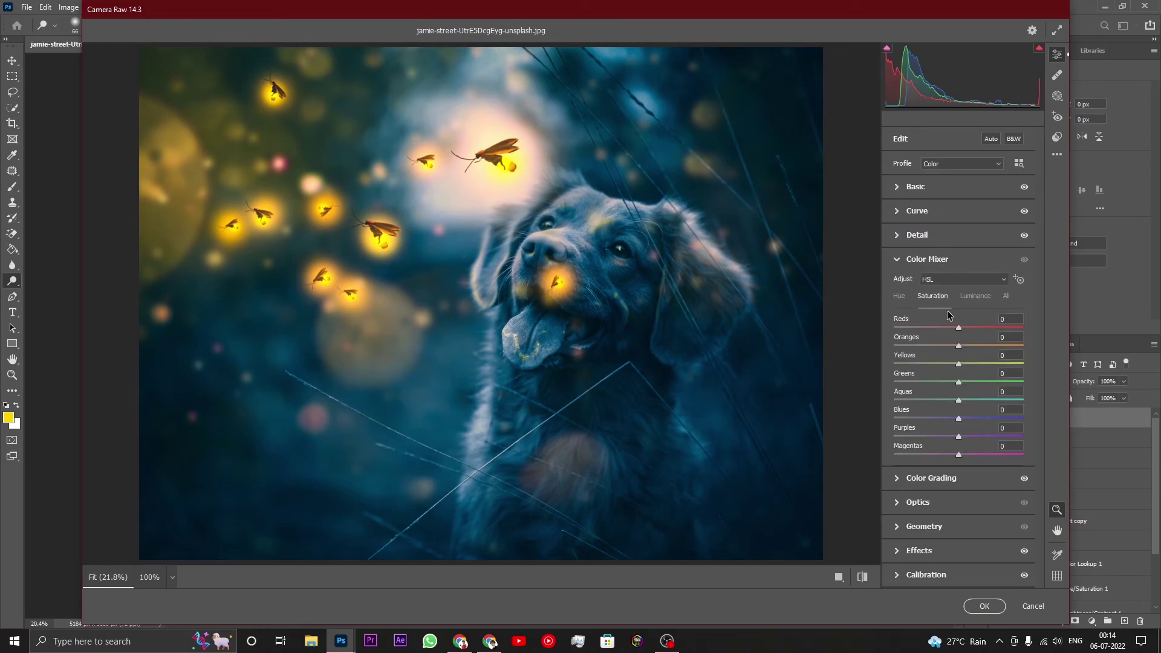
{"action": "left_click_drag", "start_coordinate": [960, 364], "coordinate": [970, 364]}
{"action": "left_click", "coordinate": [899, 296]}
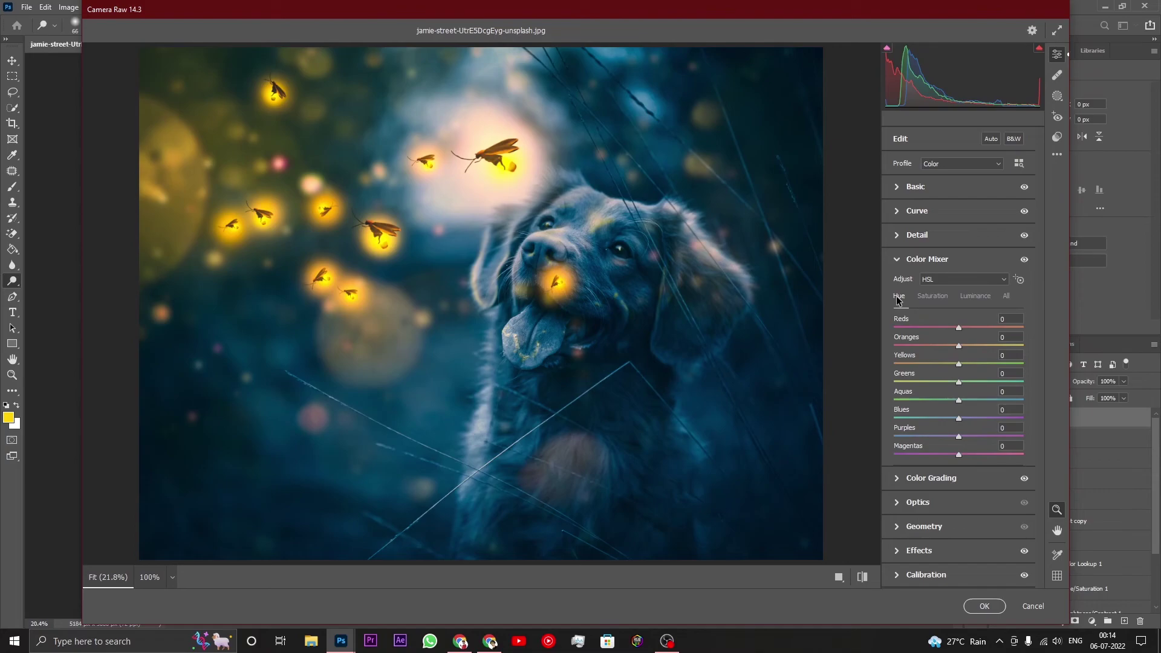
{"action": "left_click_drag", "start_coordinate": [959, 363], "coordinate": [940, 367]}
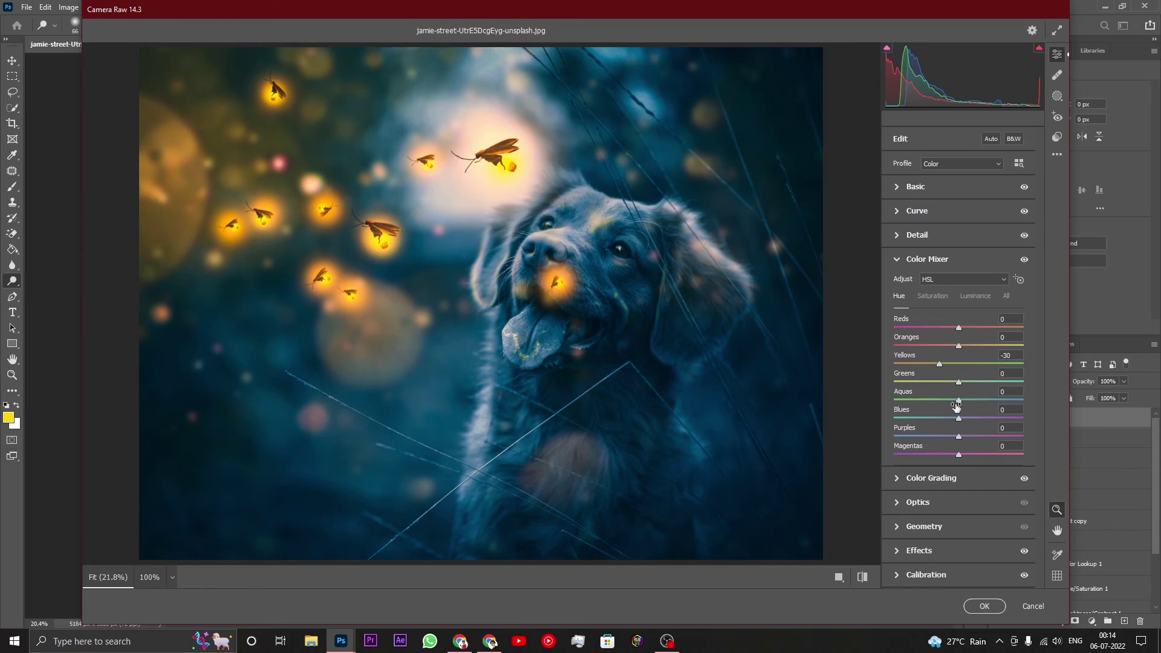
{"action": "left_click_drag", "start_coordinate": [959, 402], "coordinate": [953, 423]}
Drop Basic Saturation to -3 and lift the parametric curve Shadows to +33
{"action": "left_click", "coordinate": [915, 187]}
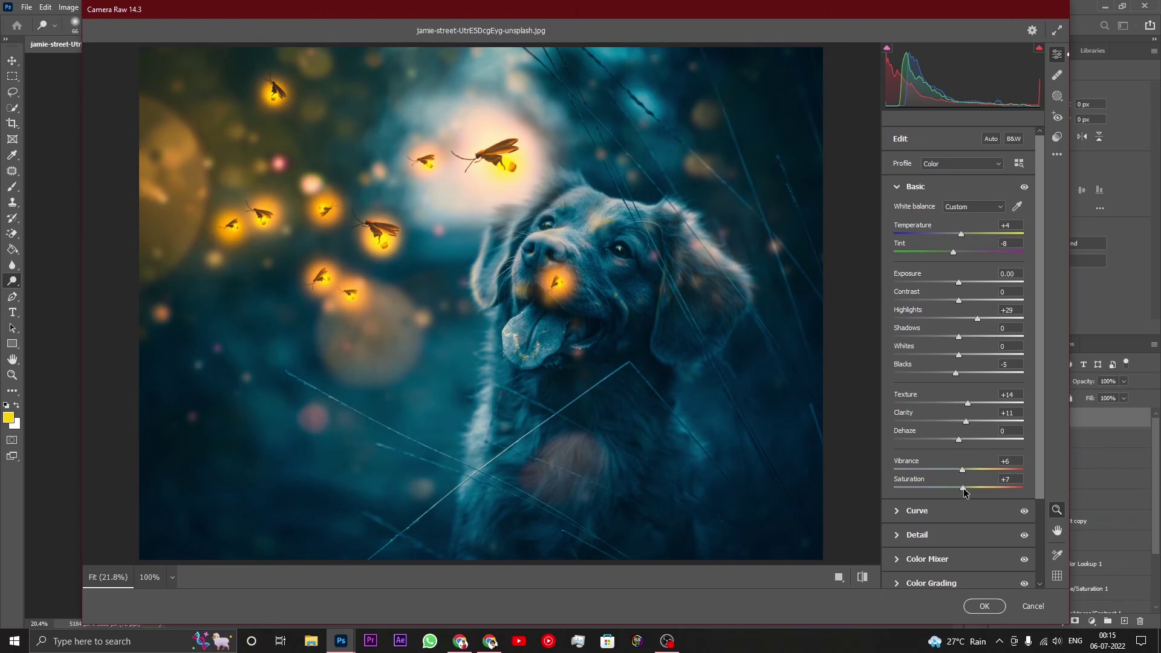
{"action": "left_click_drag", "start_coordinate": [964, 493], "coordinate": [959, 493]}
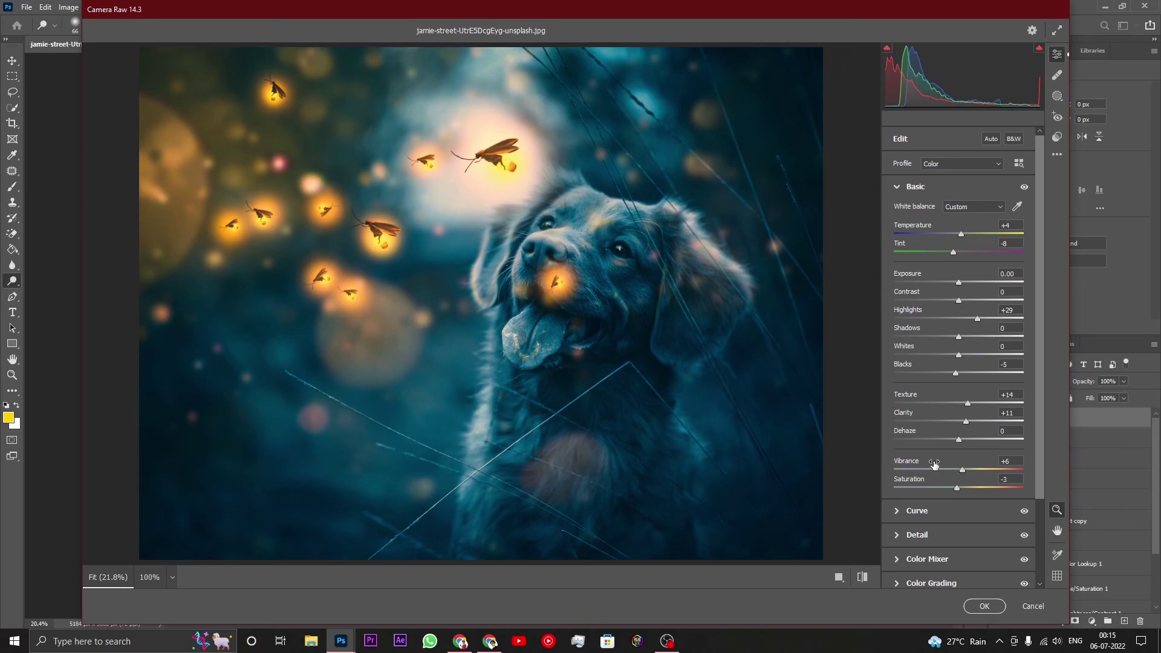
{"action": "left_click", "coordinate": [917, 511]}
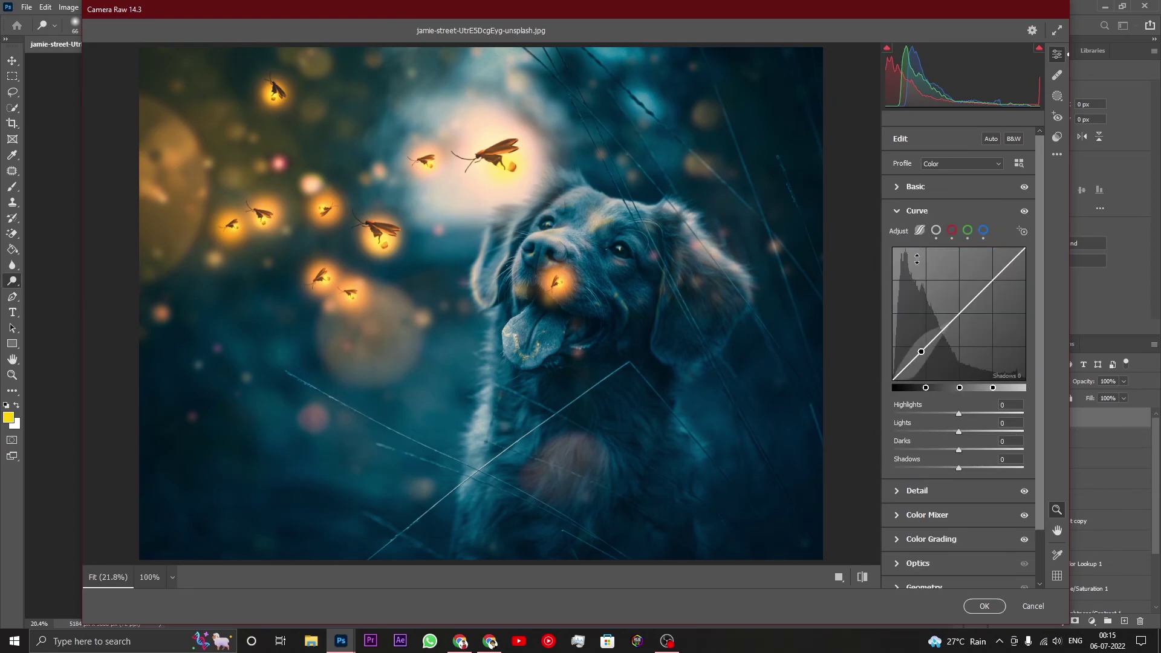
{"action": "left_click", "coordinate": [920, 231]}
{"action": "left_click_drag", "start_coordinate": [901, 374], "coordinate": [901, 362]}
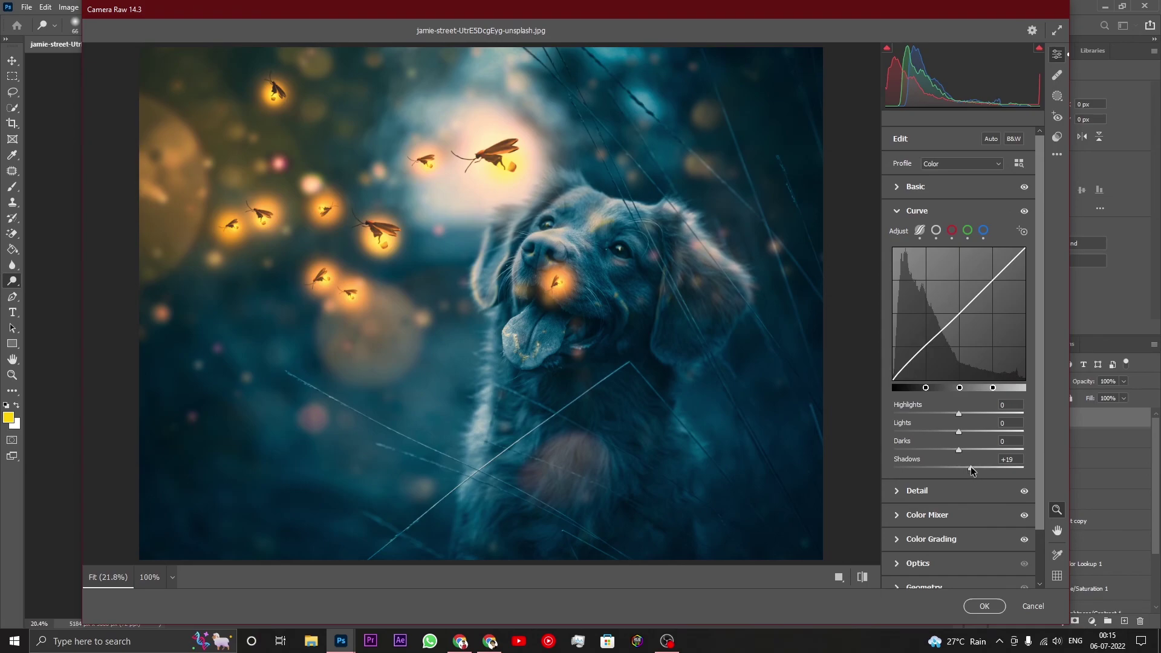
{"action": "left_click_drag", "start_coordinate": [972, 468], "coordinate": [980, 469]}
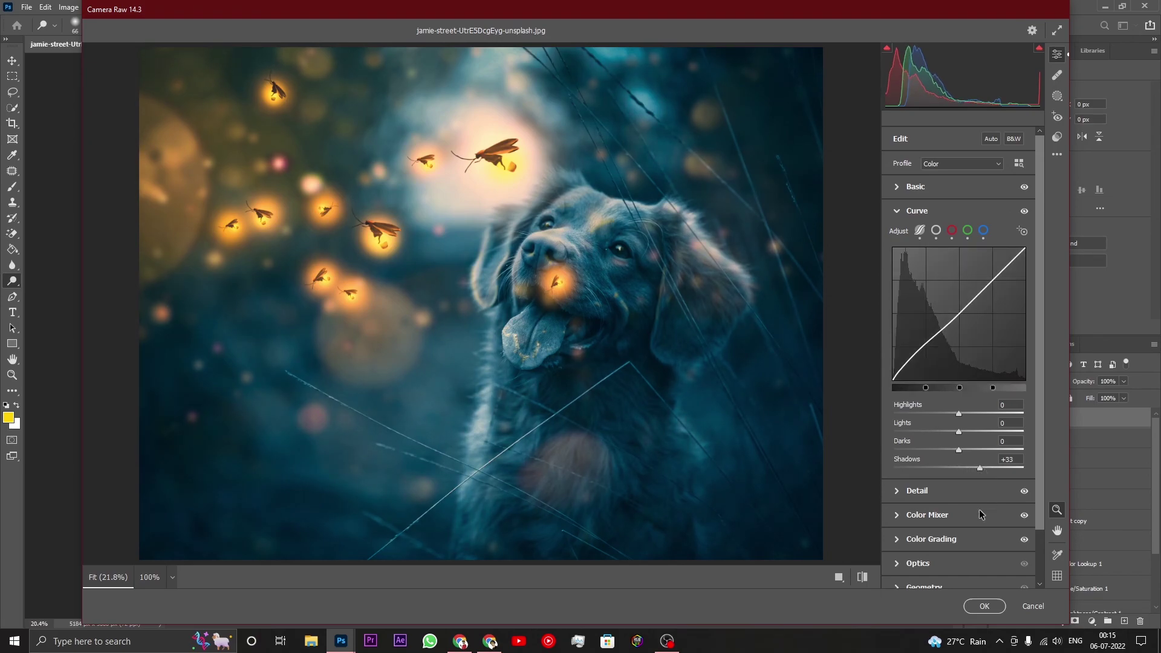
Apply the Camera Raw grade to Layer 6 and toggle visibility to compare against the original photo
{"action": "left_click", "coordinate": [984, 605]}
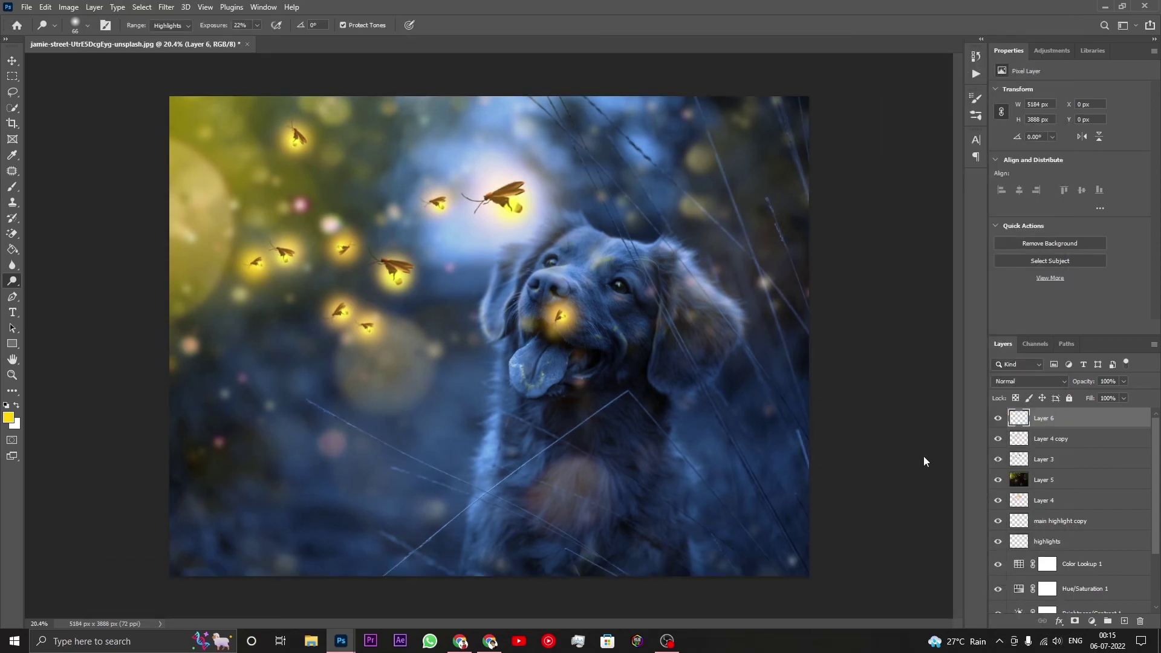
{"action": "scroll", "coordinate": [1045, 477], "scroll_direction": "down", "scroll_amount": 3}
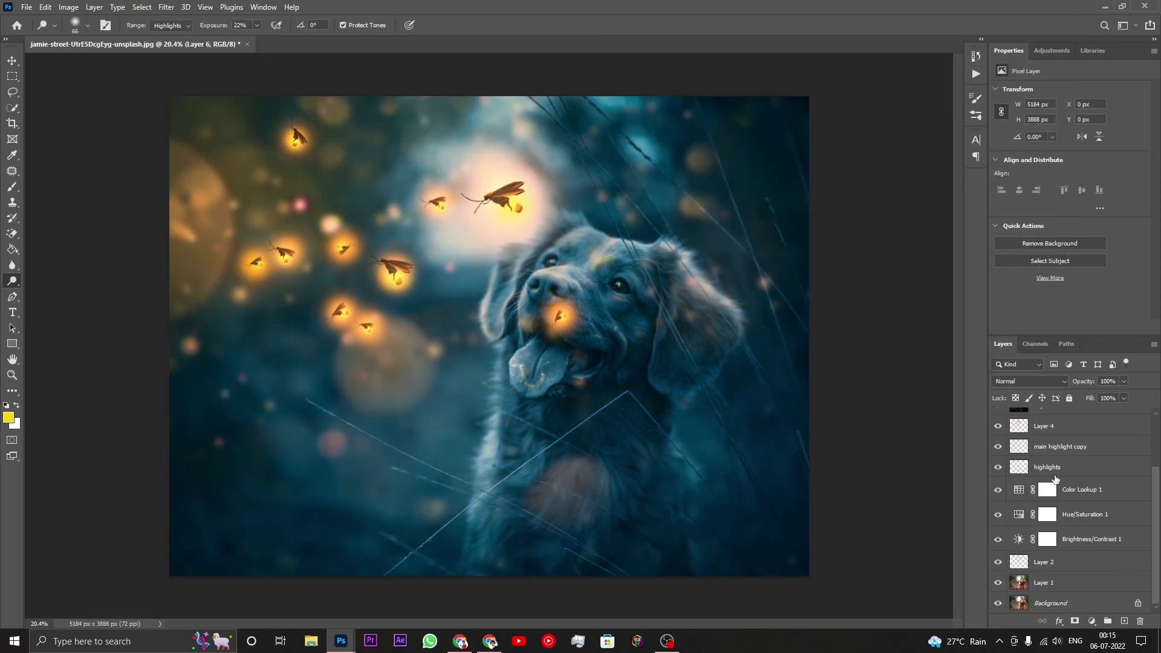
{"action": "left_click", "coordinate": [999, 604], "text": "alt"}
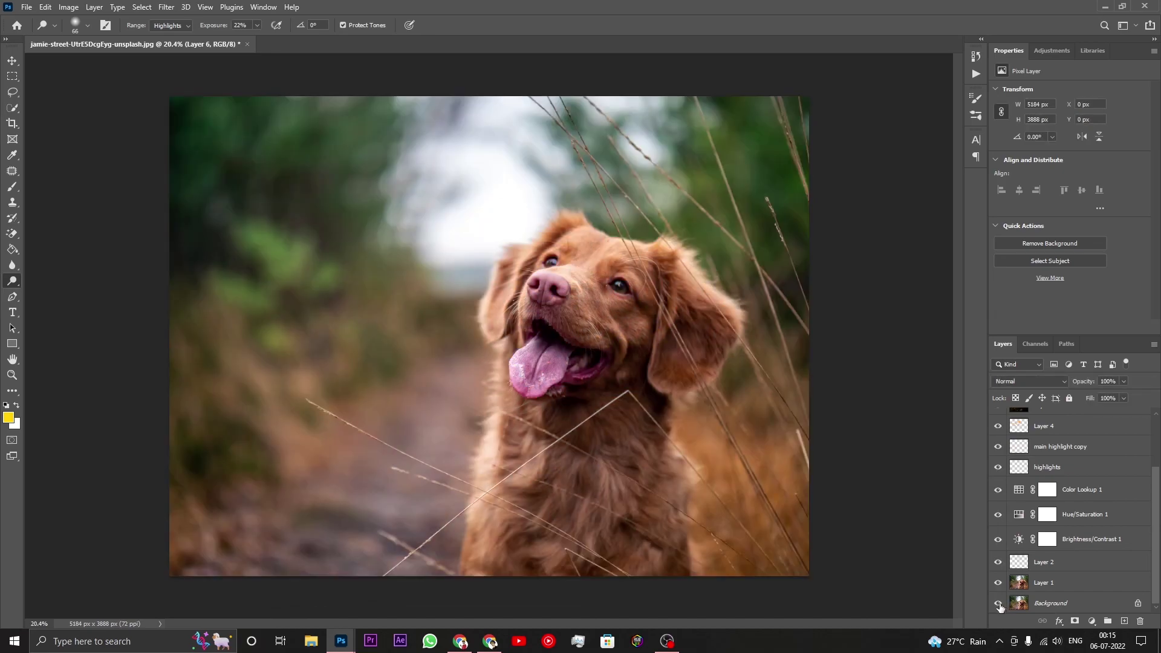
{"action": "left_click", "coordinate": [998, 604], "text": "alt"}
{"action": "left_click", "coordinate": [998, 604], "text": "alt"}
{"action": "scroll", "coordinate": [702, 363], "scroll_direction": "up", "scroll_amount": 2}
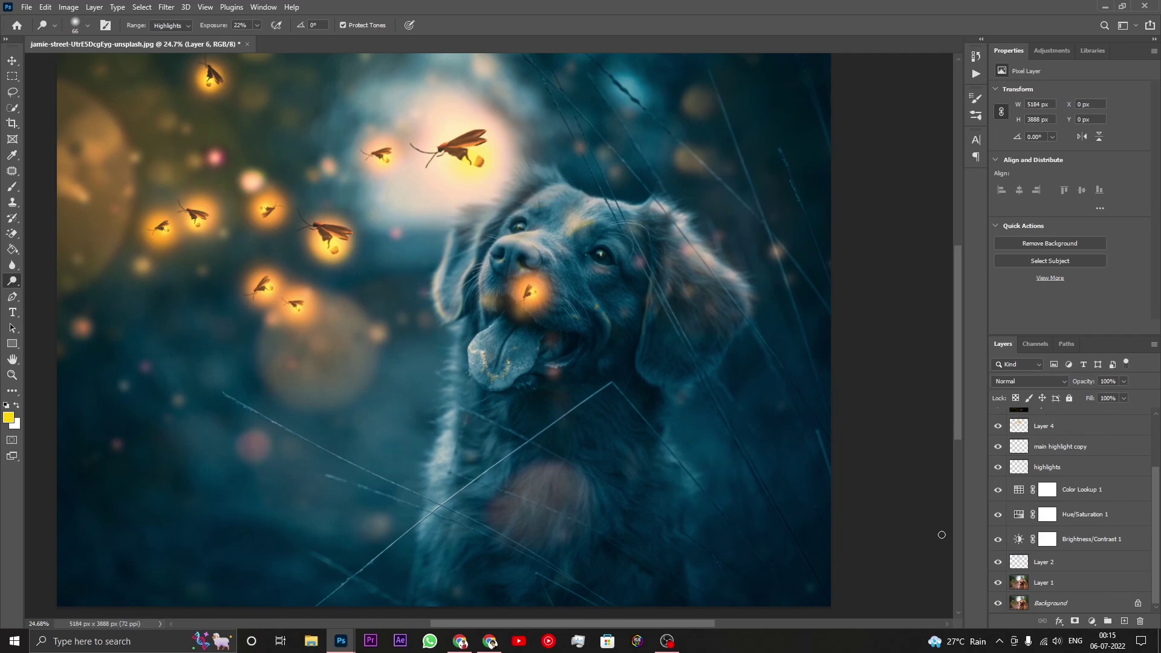